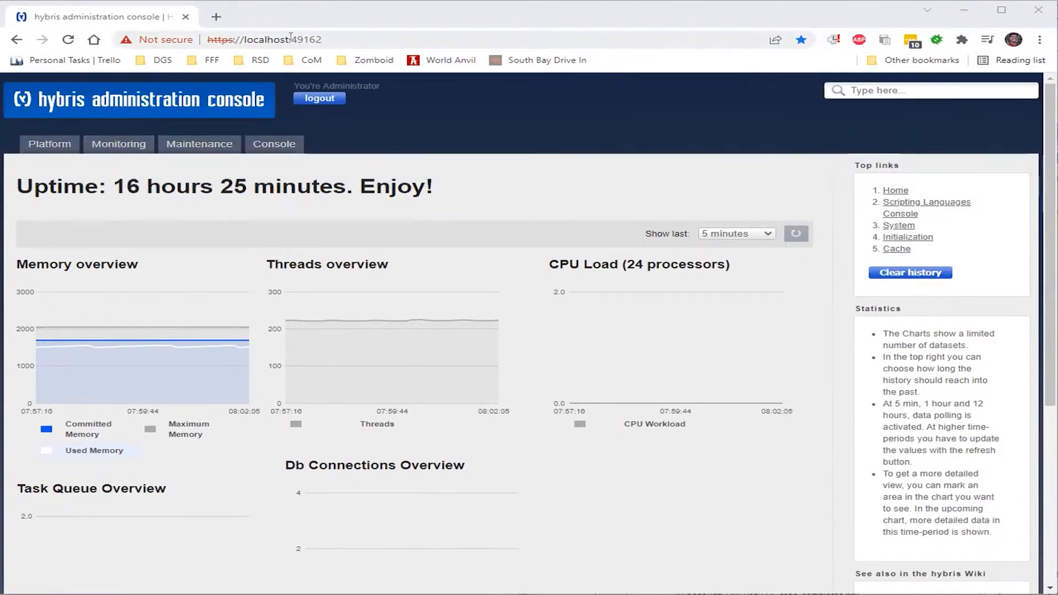
# Select the server port in the current page's address bar
pyautogui.doubleClick(312, 40)
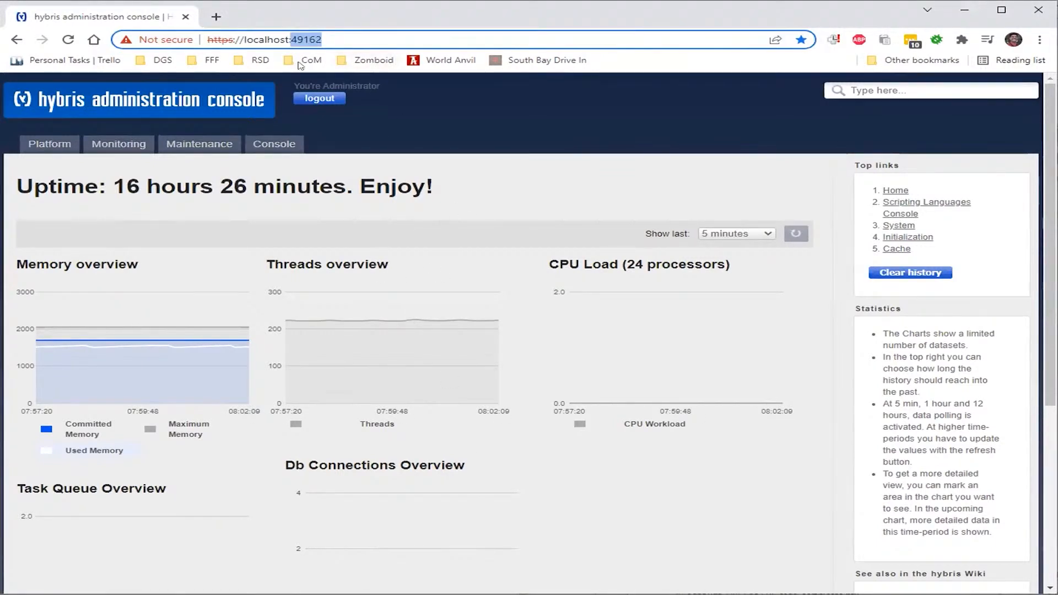
pyautogui.click(317, 39)
pyautogui.doubleClick(317, 38)
pyautogui.scroll(-1, 518, 363)
pyautogui.scroll(-5, 519, 363)
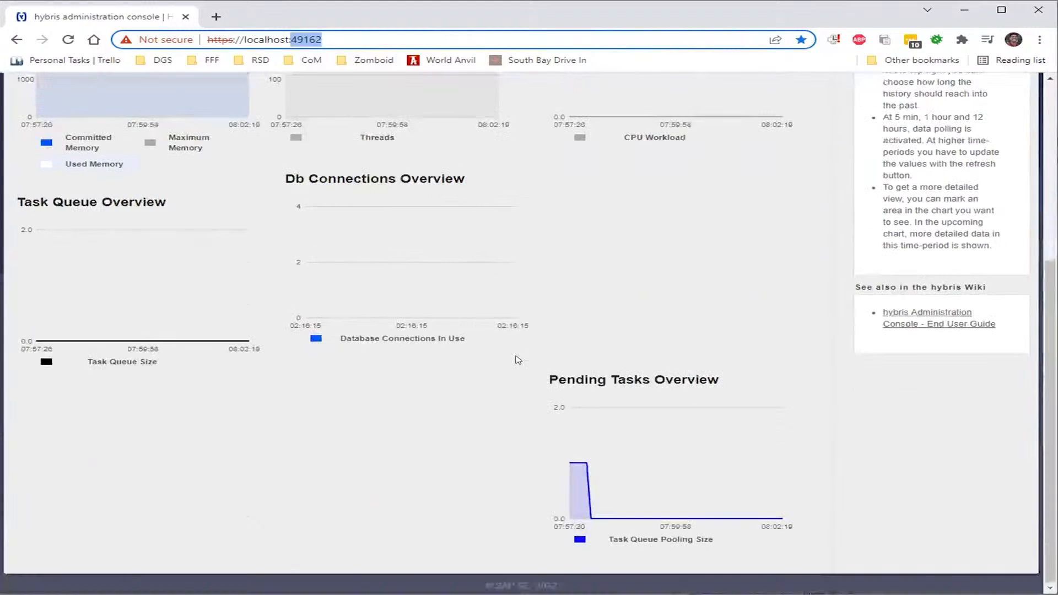
pyautogui.scroll(5, 496, 353)
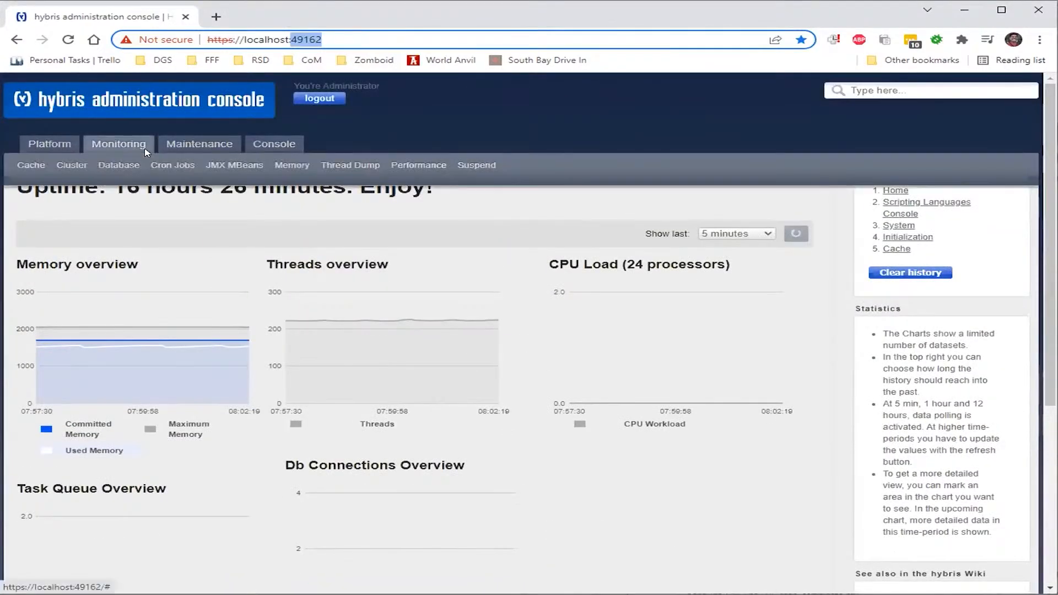
# Load localhost:49162/backoffice in a new tab and show the Catalog > Categories list
pyautogui.click(217, 16)
pyautogui.write('https://localhost:49162/')
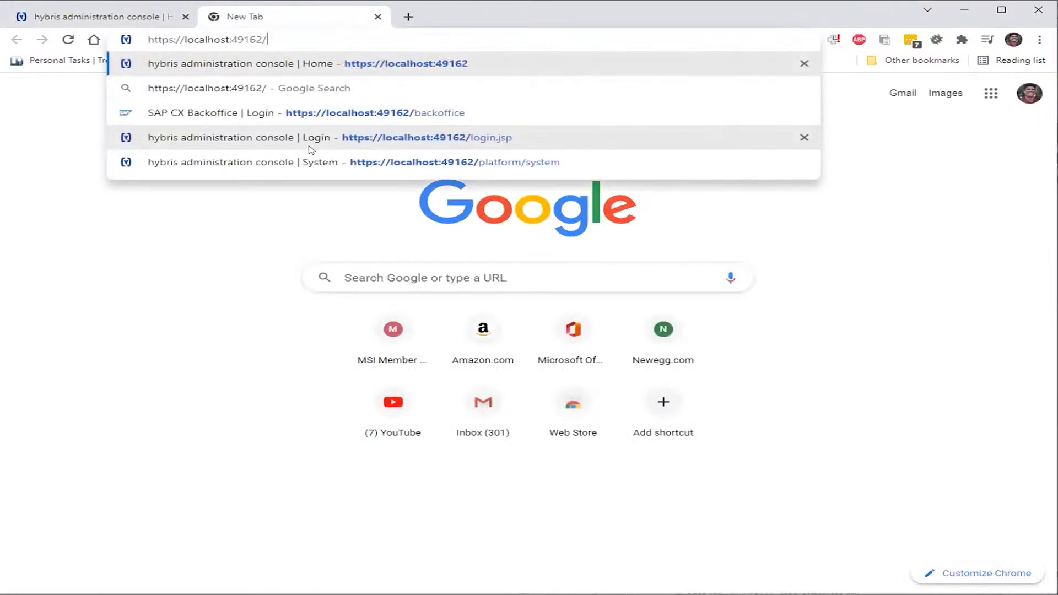
pyautogui.write('backoffice')
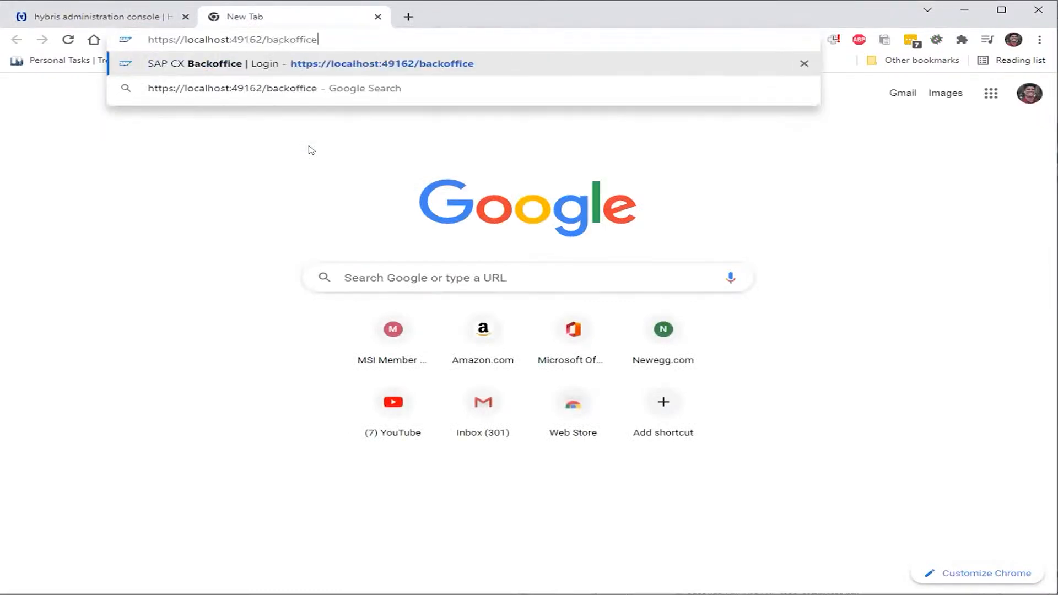
pyautogui.press('Return')
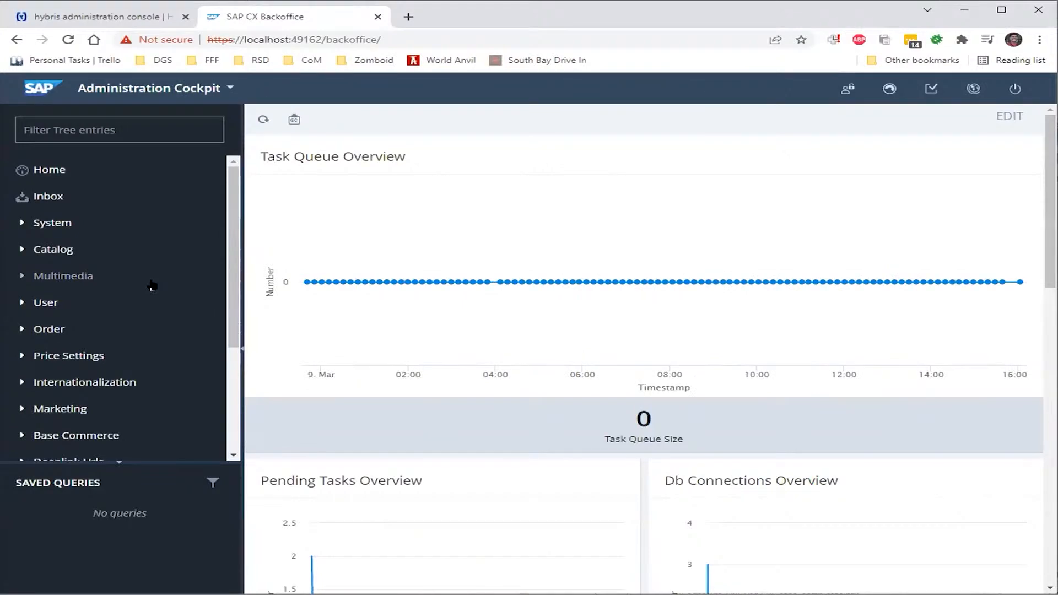
pyautogui.click(123, 257)
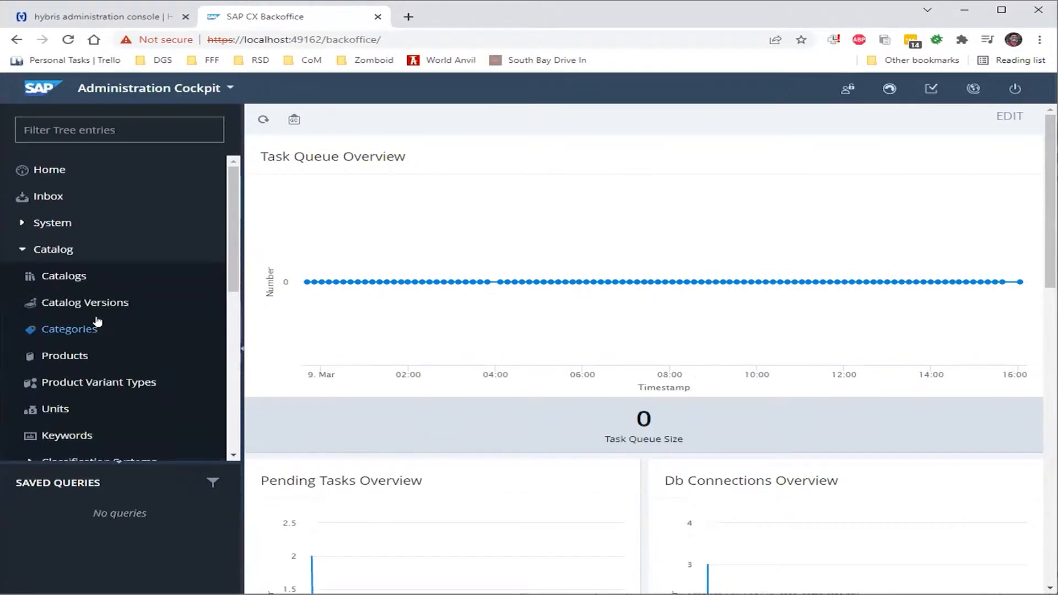
pyautogui.click(97, 326)
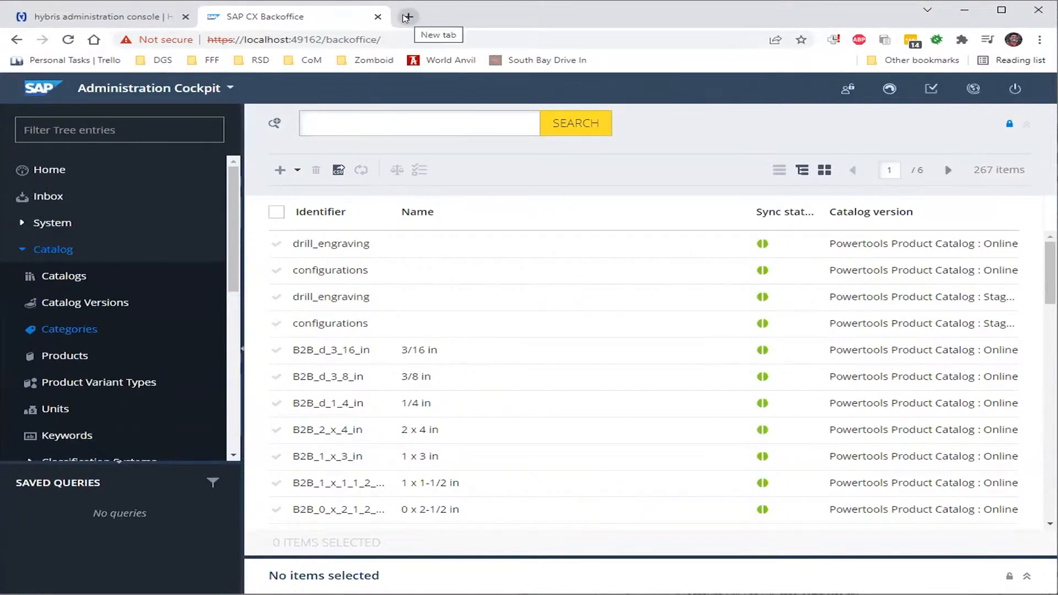
# Try loading the pasted server address in a new tab, then close the resulting 404 tab
pyautogui.click(406, 17)
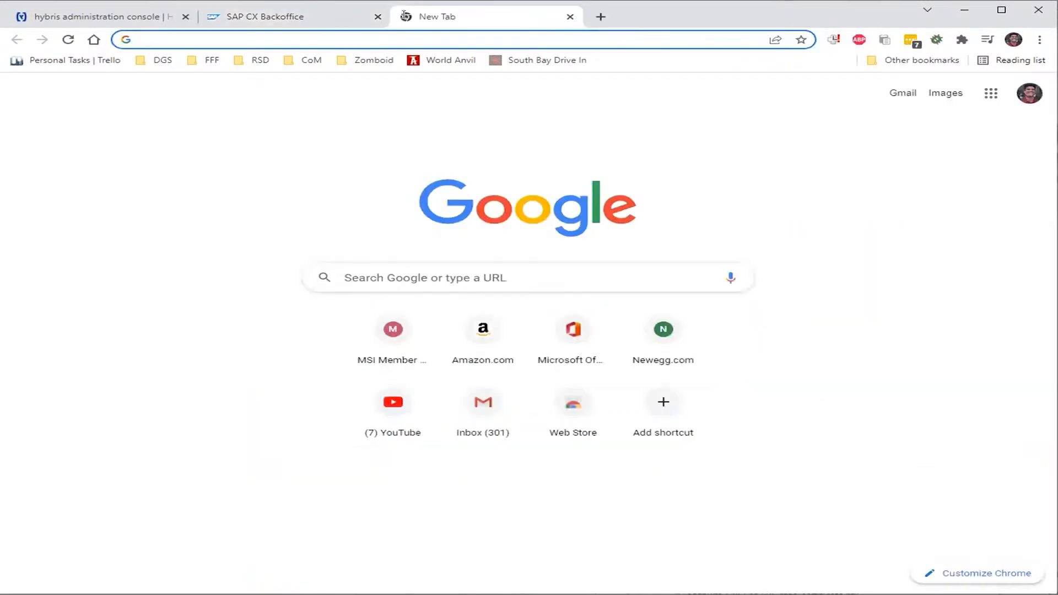
pyautogui.write('https://localhost:49162/')
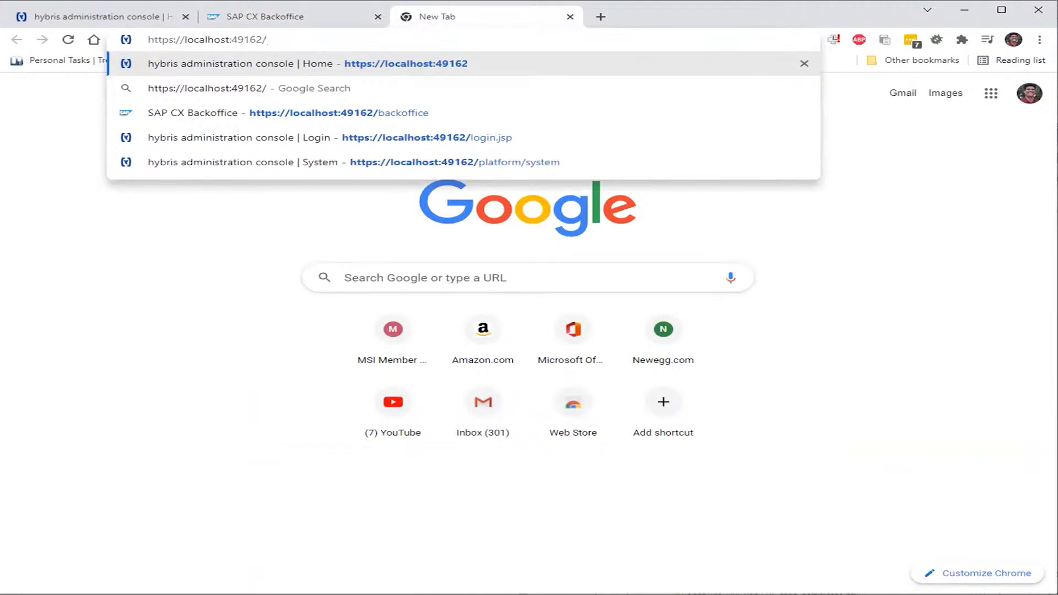
pyautogui.hotkey('alt', 'Tab')
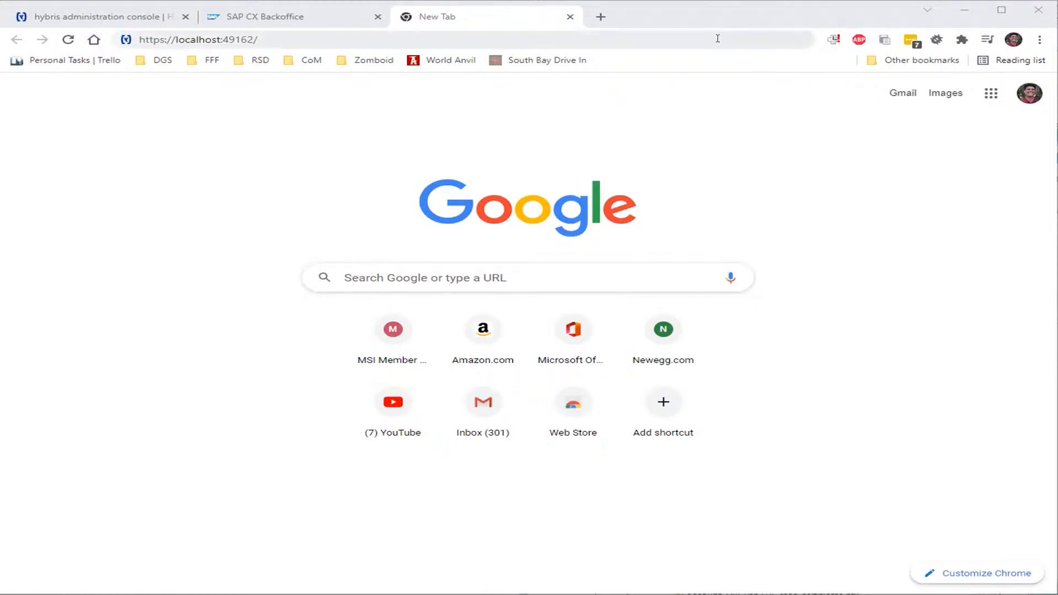
pyautogui.write('https://localhost:49162/')
pyautogui.press('Return')
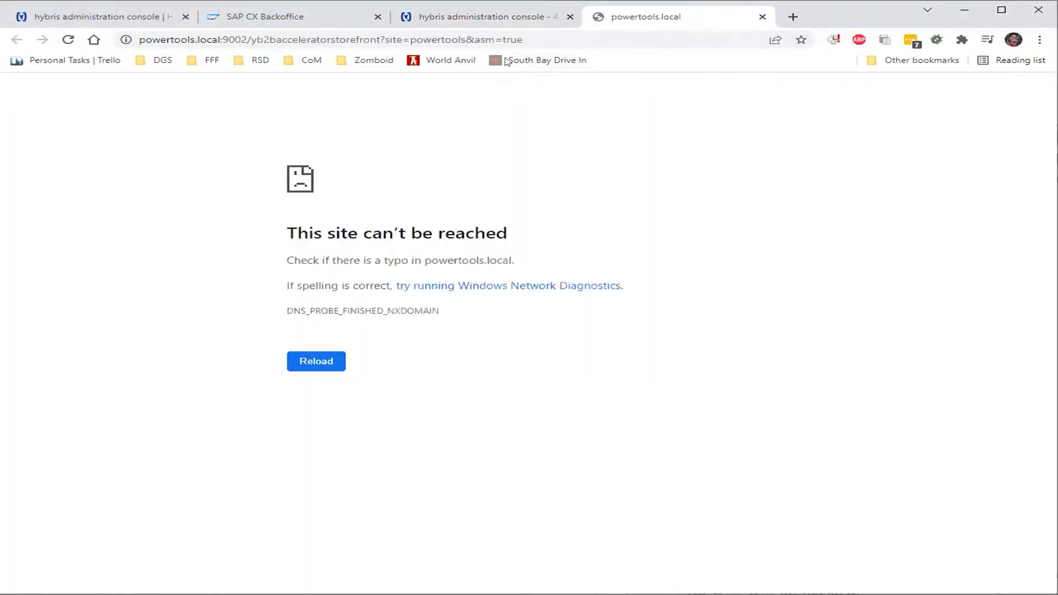
pyautogui.click(547, 17)
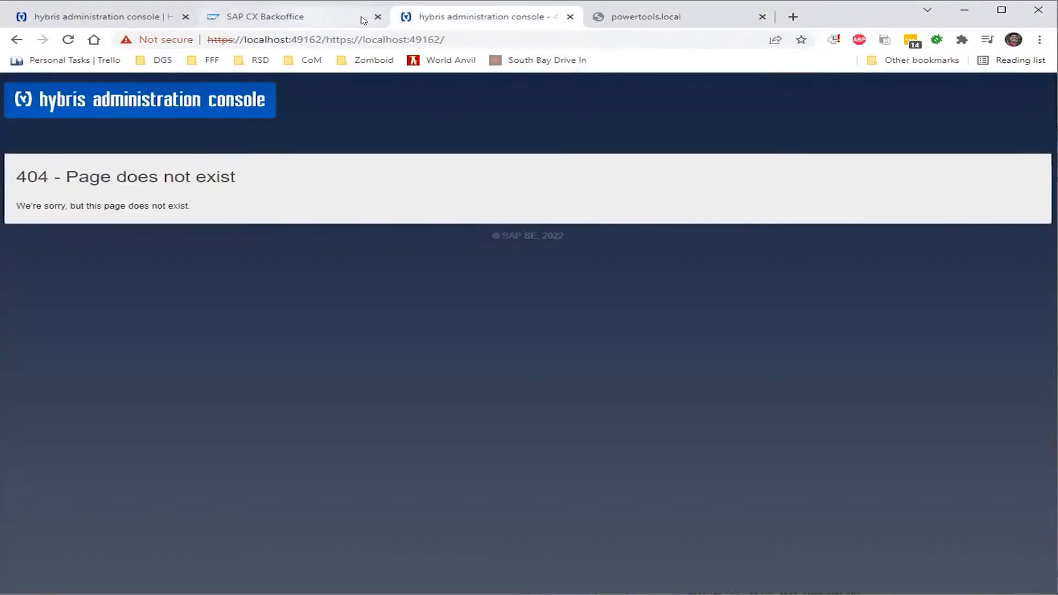
pyautogui.click(570, 16)
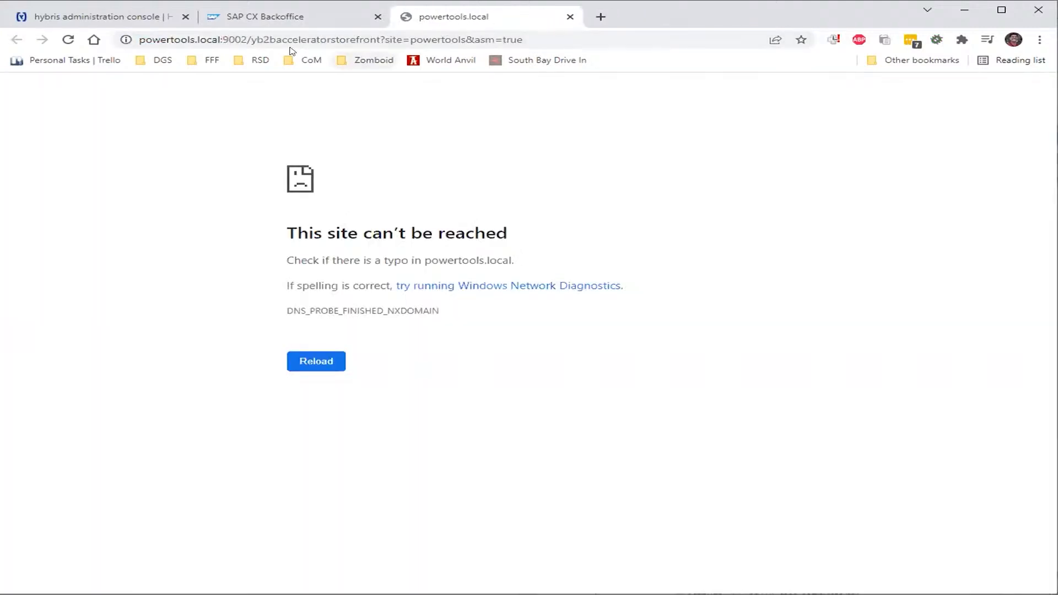
# Replace powertools.local:9002 with localhost:49162 in the storefront URL and load the login page
pyautogui.moveTo(241, 40); pyautogui.dragTo(102, 45)
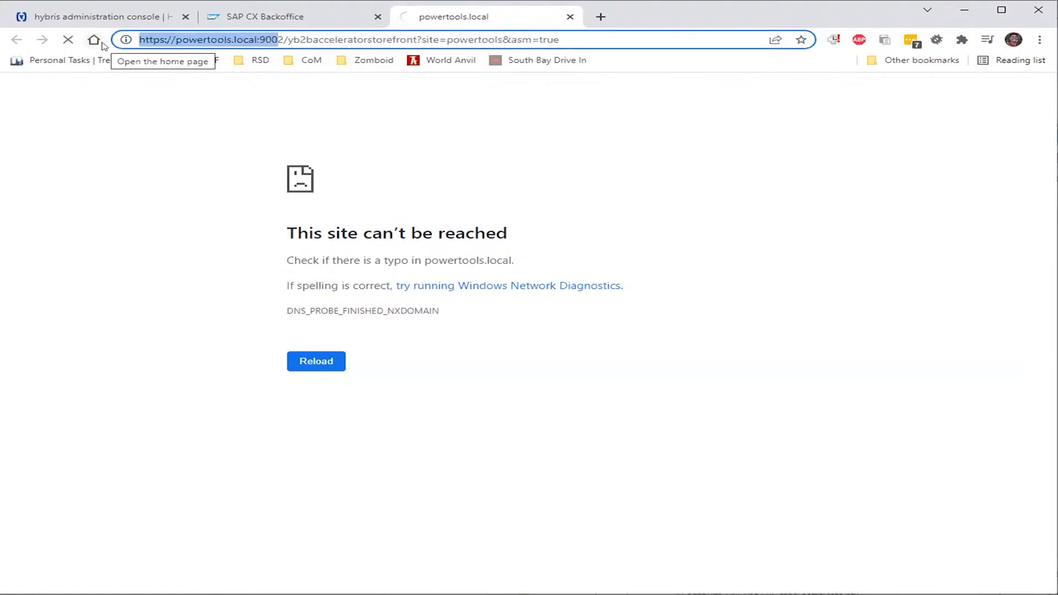
pyautogui.press('Delete')
pyautogui.press('Delete')
pyautogui.write('https://localhost:49162/')
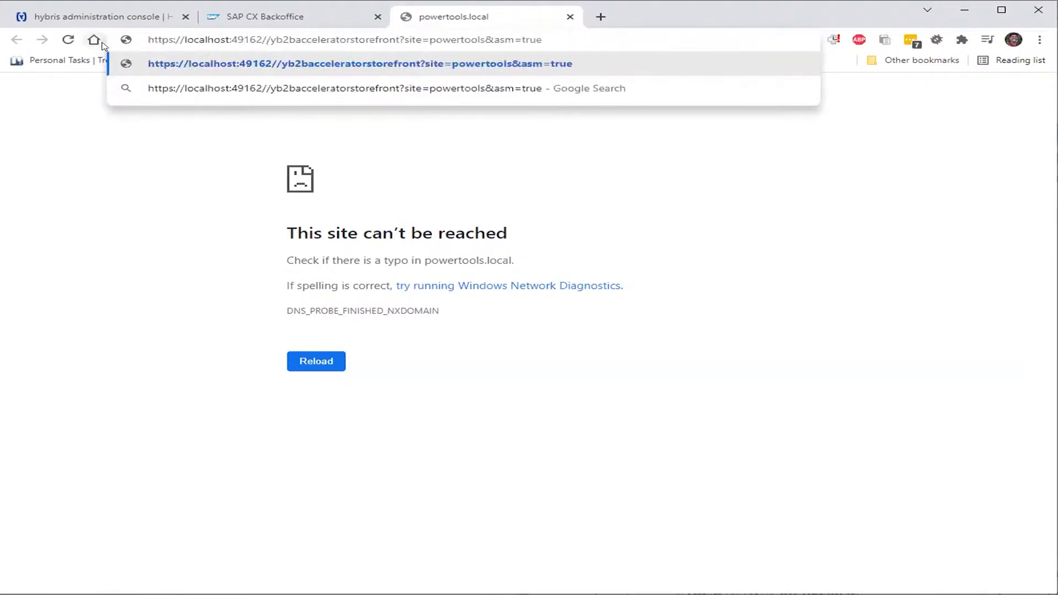
pyautogui.press('Delete')
pyautogui.press('Return')
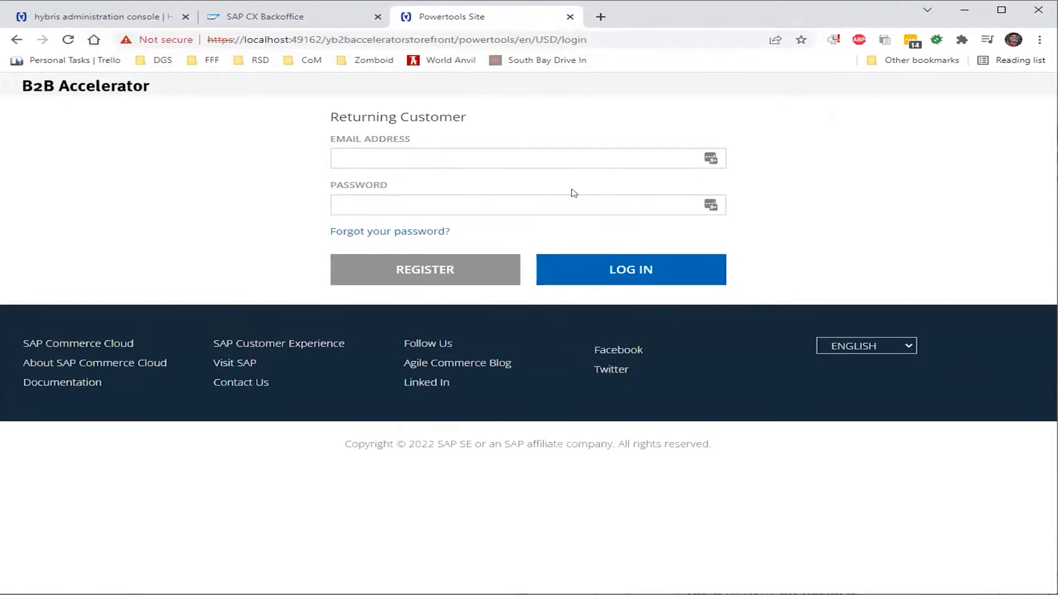
# Request a reset through 'Forgot your password?' and close the Reset Password dialog
pyautogui.click(534, 154)
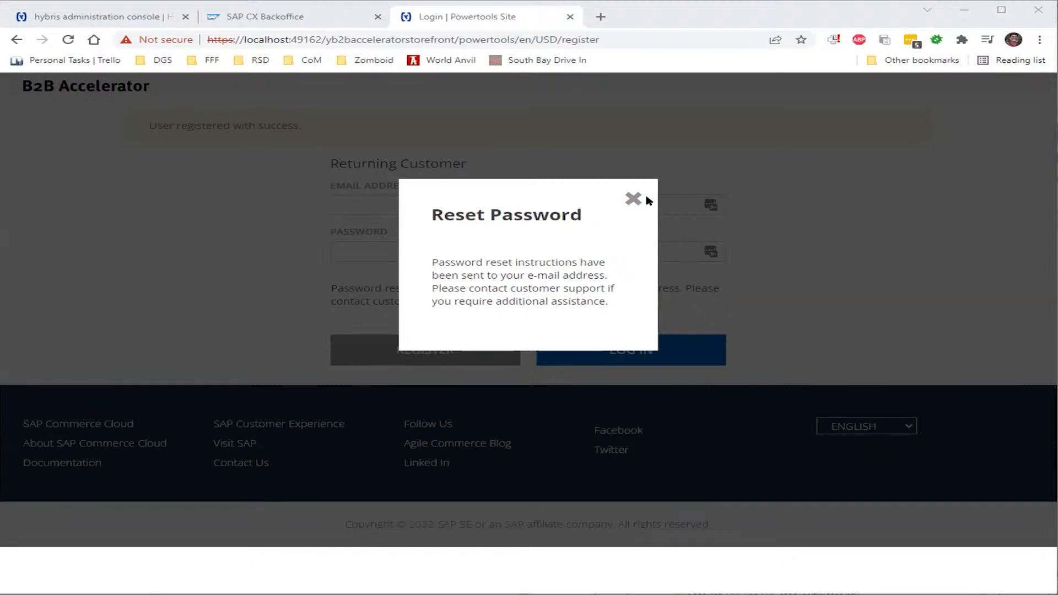
pyautogui.click(633, 198)
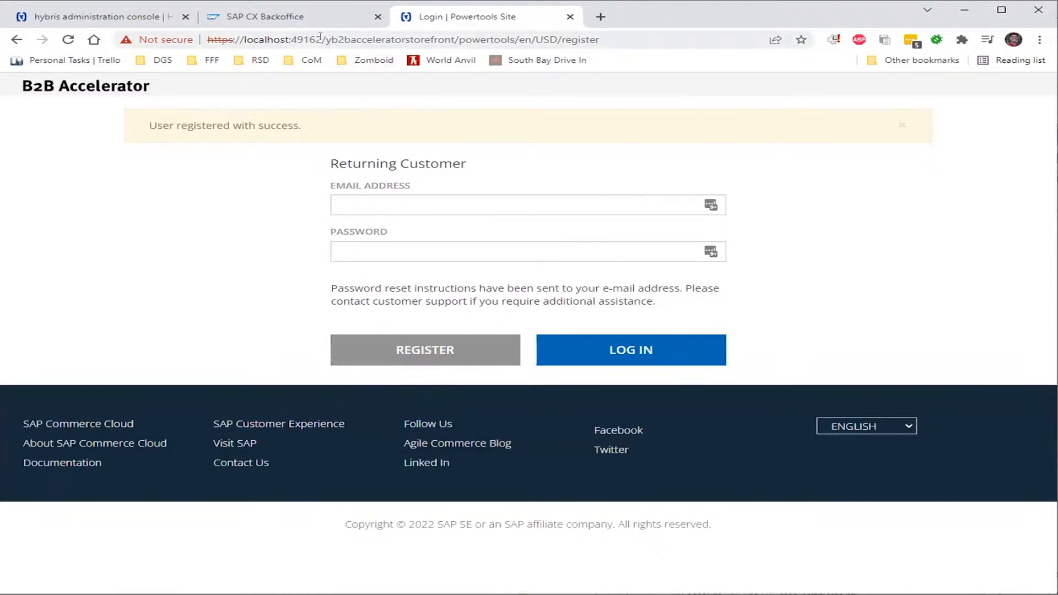
# In User > Customers, search for the customer's user name and open the matching record
pyautogui.click(265, 16)
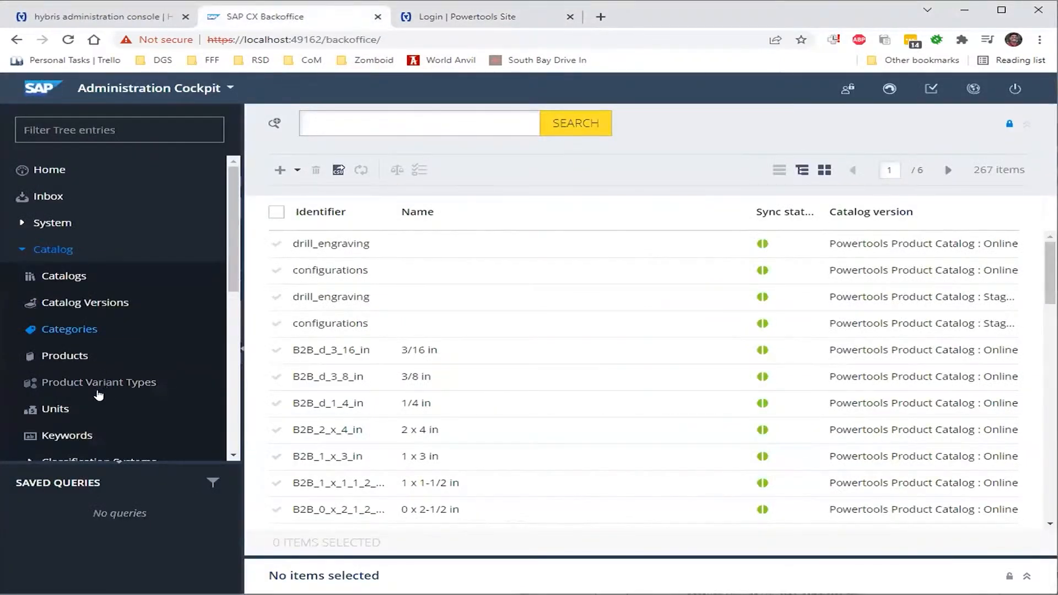
pyautogui.scroll(-5, 86, 309)
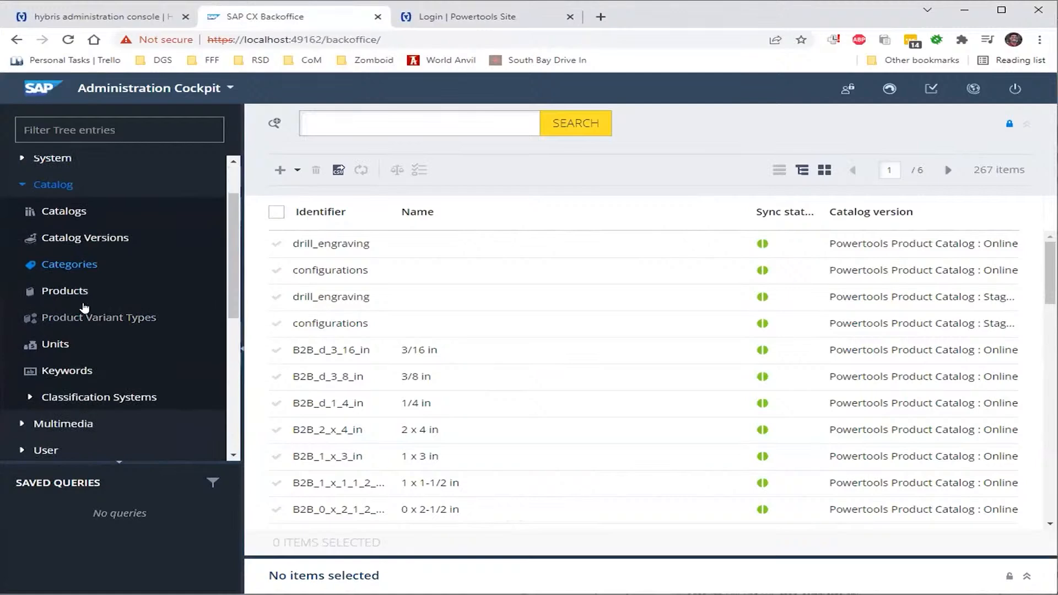
pyautogui.click(44, 257)
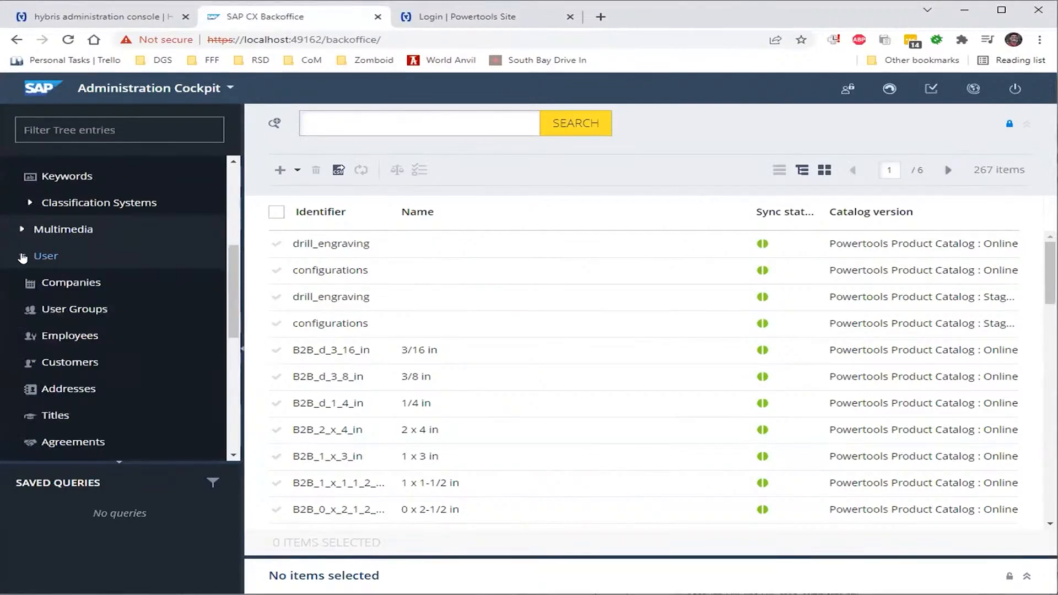
pyautogui.click(68, 366)
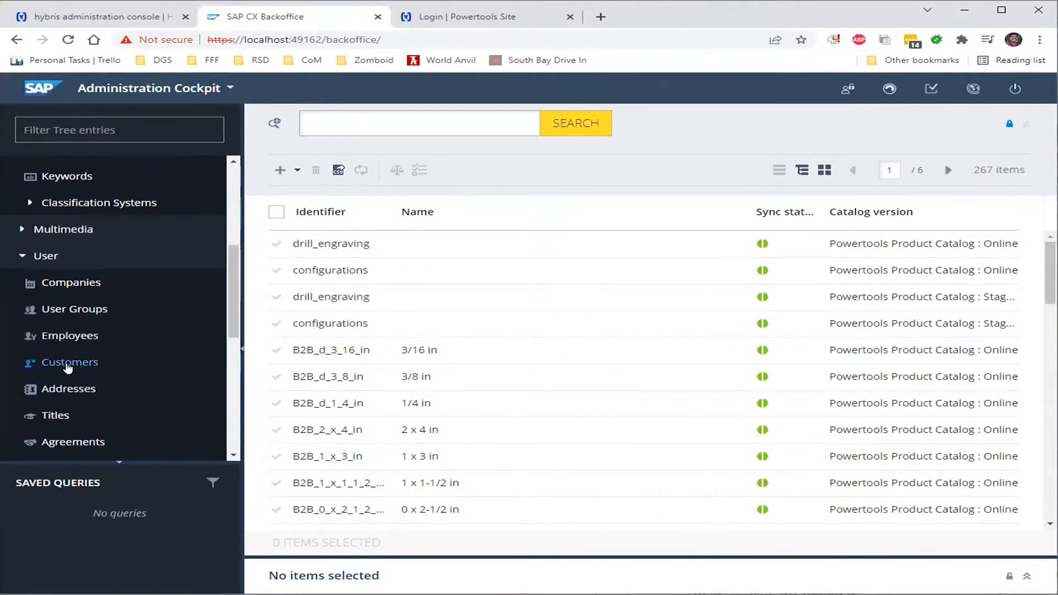
pyautogui.click(380, 120)
pyautogui.write('dgwilt')
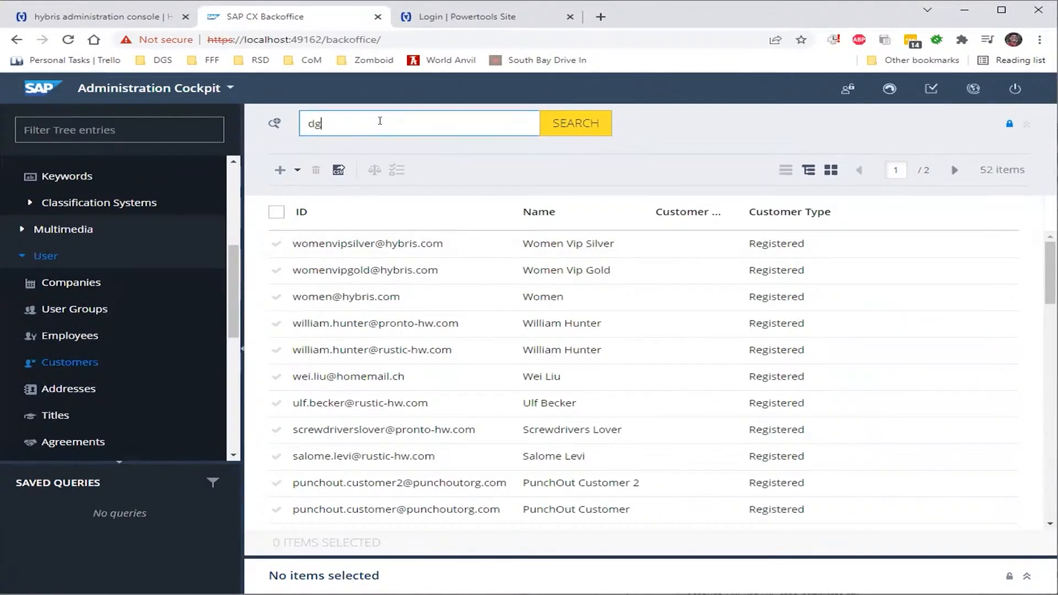
pyautogui.click(586, 121)
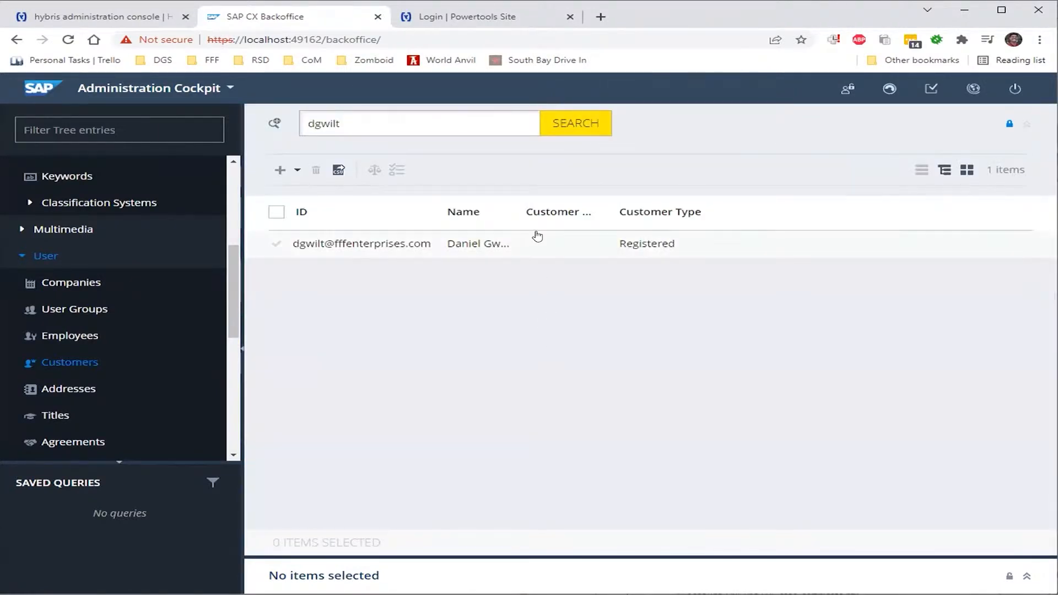
pyautogui.click(470, 246)
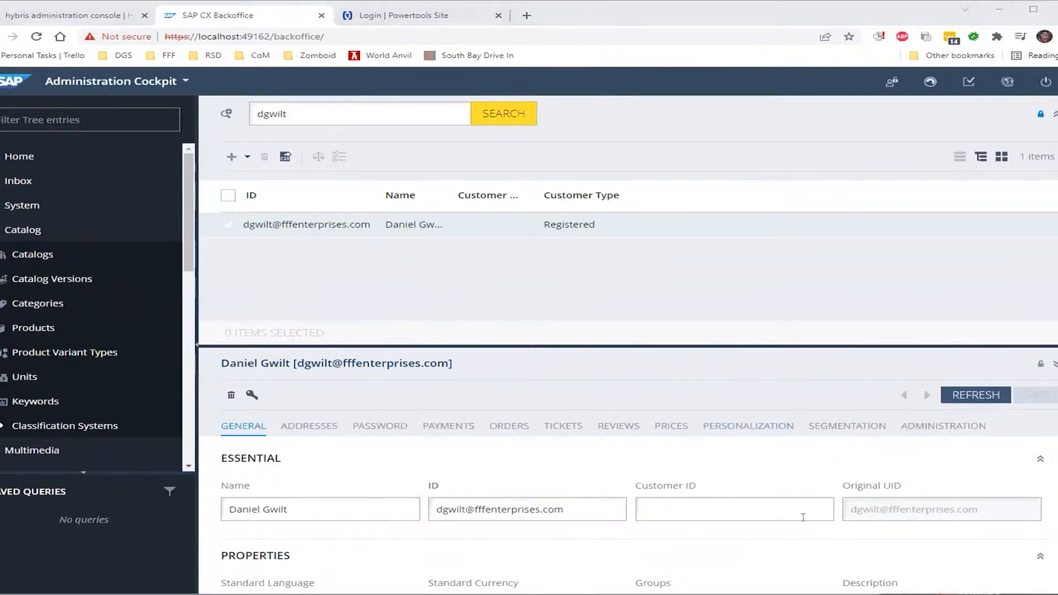
# Open the customer record's PASSWORD tab
pyautogui.scroll(-2, 821, 543)
pyautogui.scroll(1, 821, 543)
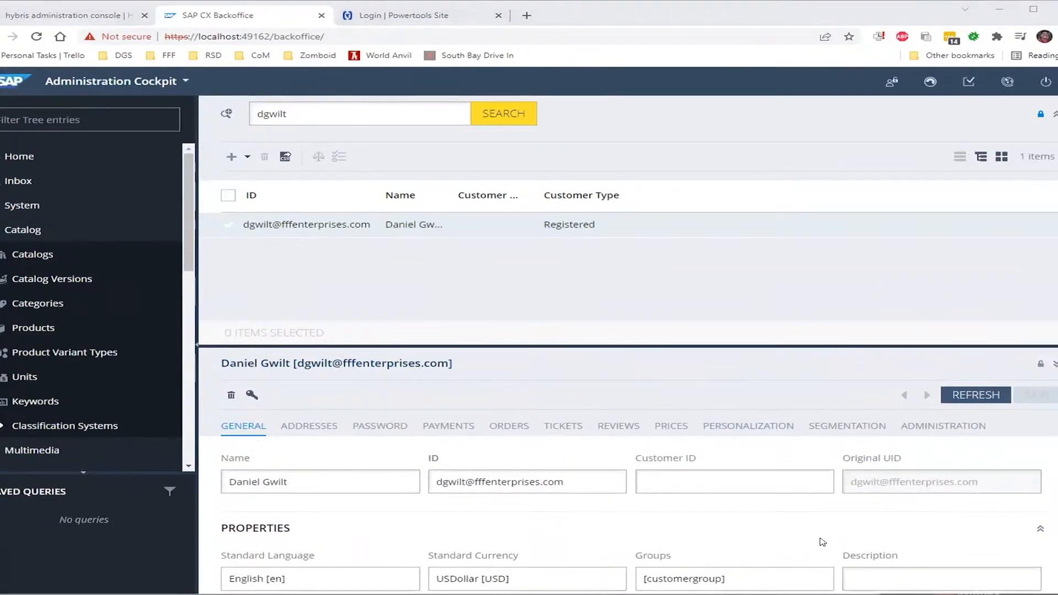
pyautogui.scroll(-1, 822, 542)
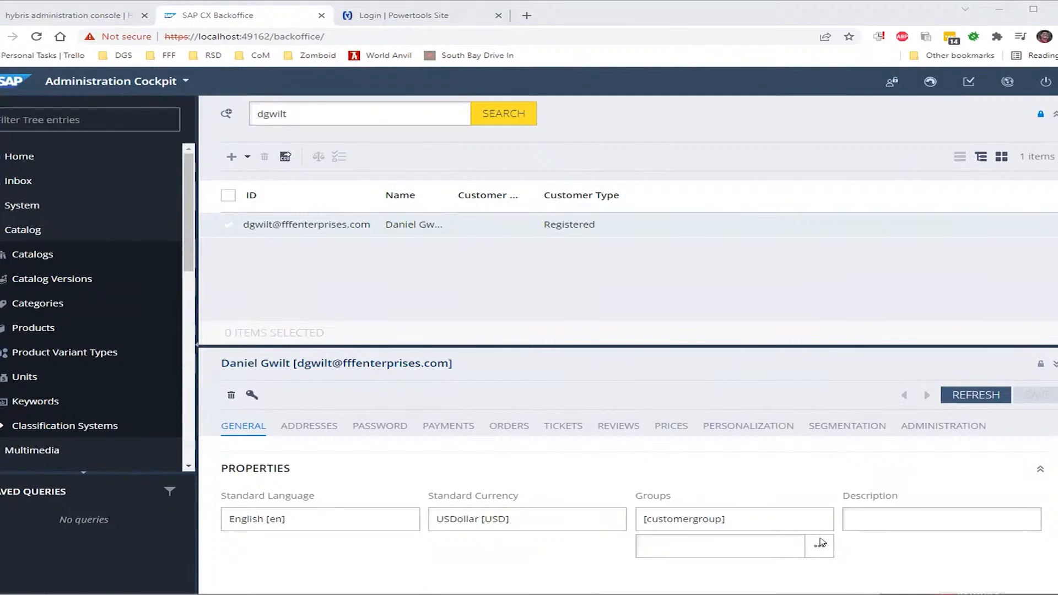
pyautogui.scroll(1, 819, 542)
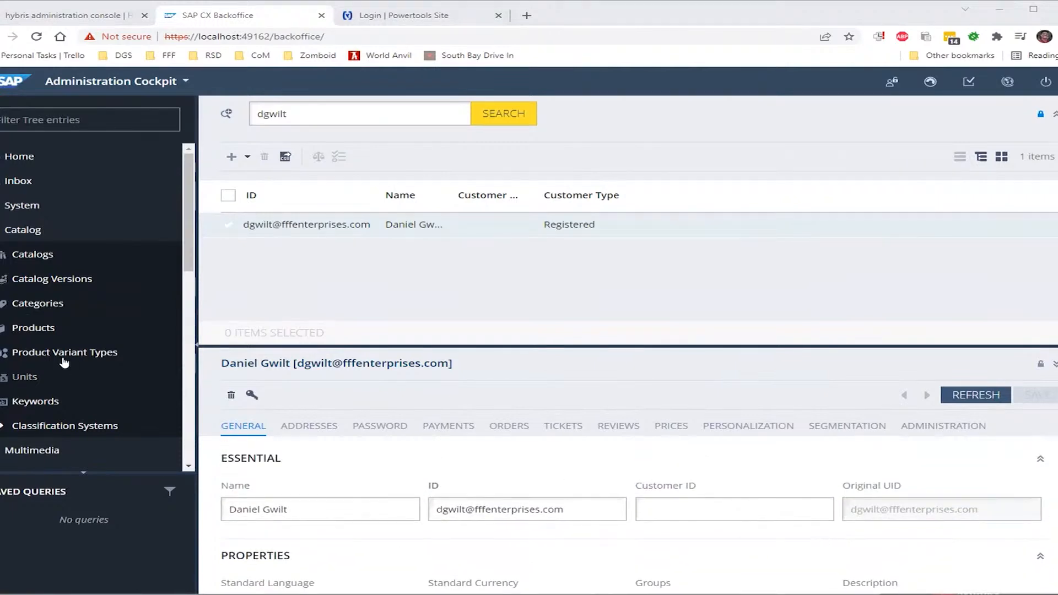
pyautogui.click(357, 427)
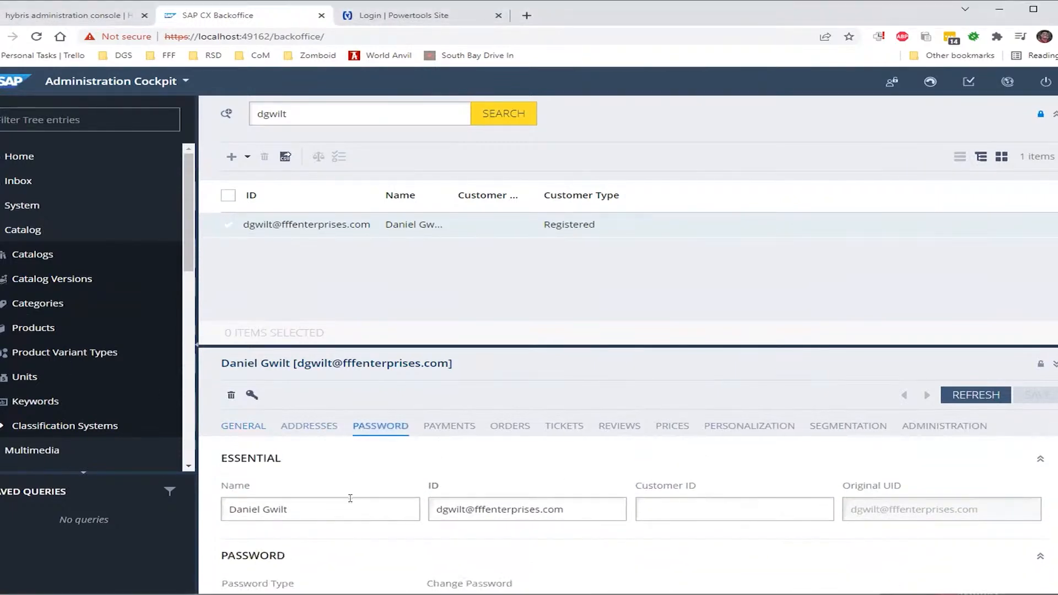
pyautogui.scroll(-1, 686, 525)
pyautogui.scroll(-1, 686, 524)
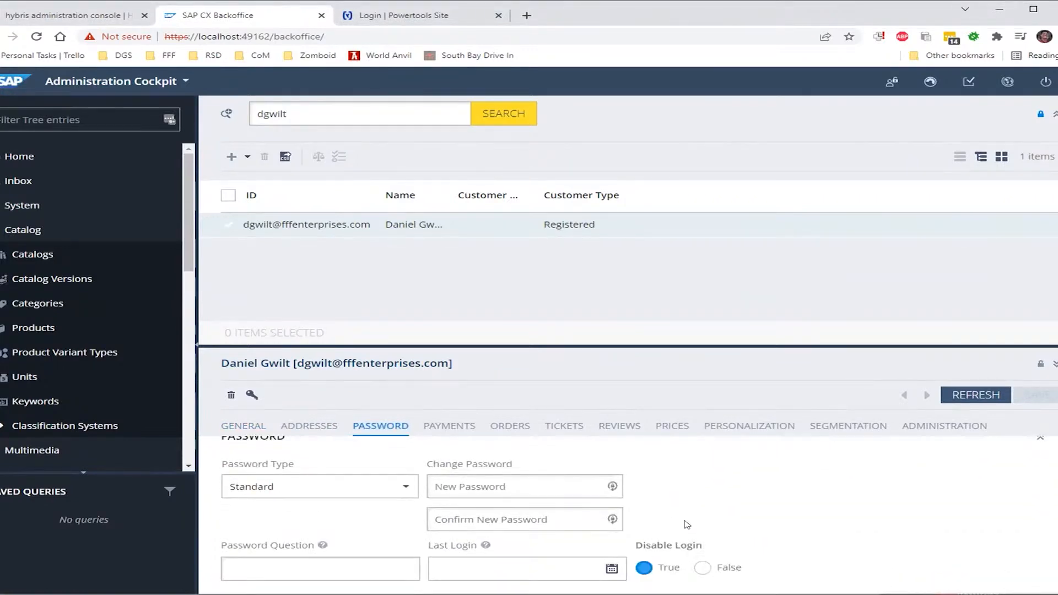
pyautogui.scroll(-1, 576, 532)
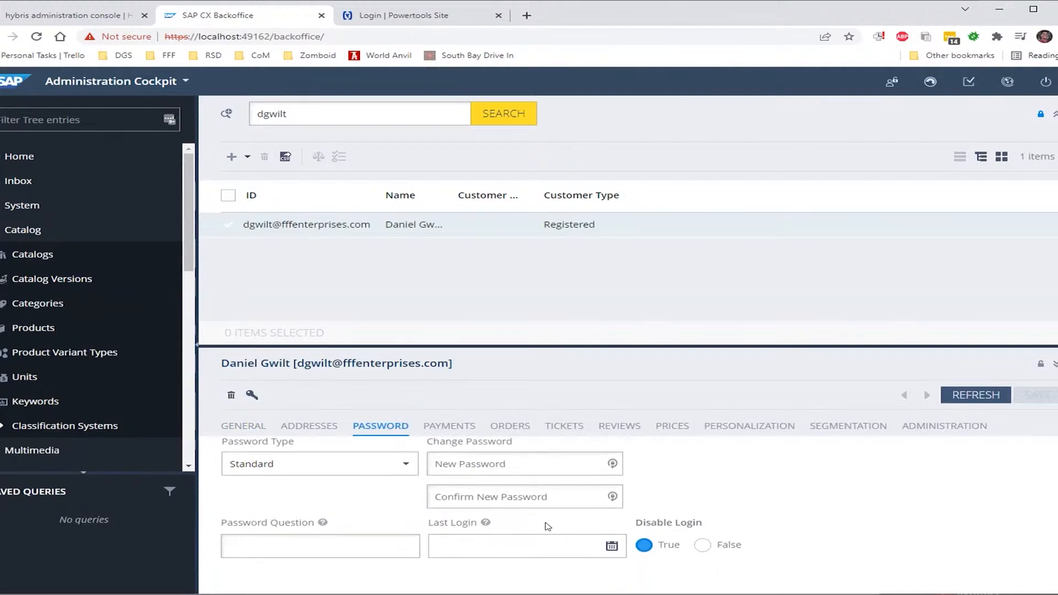
# Enter and confirm the new password and save it, leaving the Standard password type
pyautogui.click(457, 468)
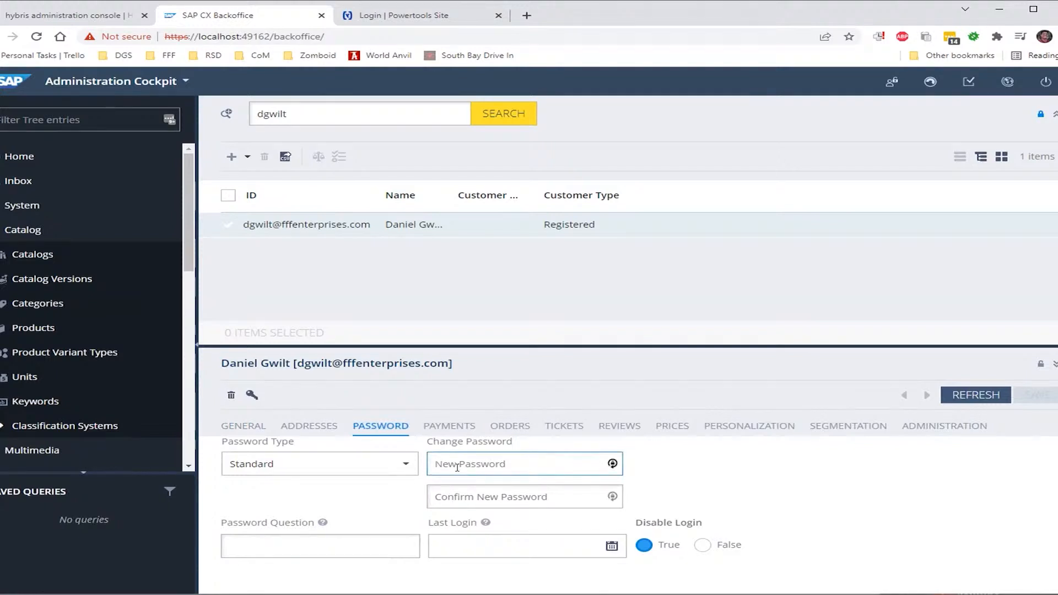
pyautogui.write('********')
pyautogui.press('Tab')
pyautogui.write('********')
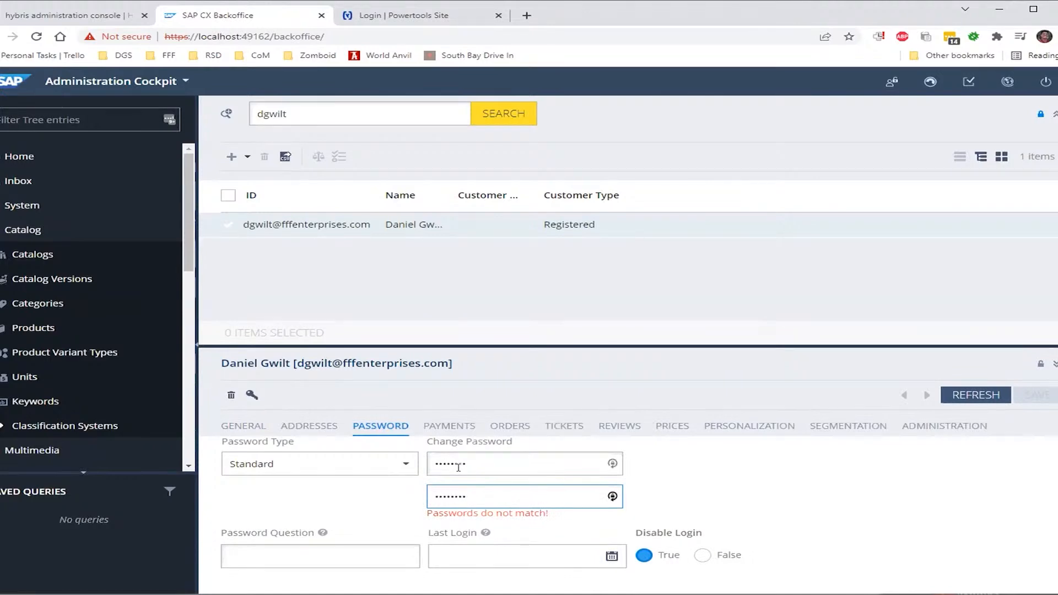
pyautogui.click(703, 475)
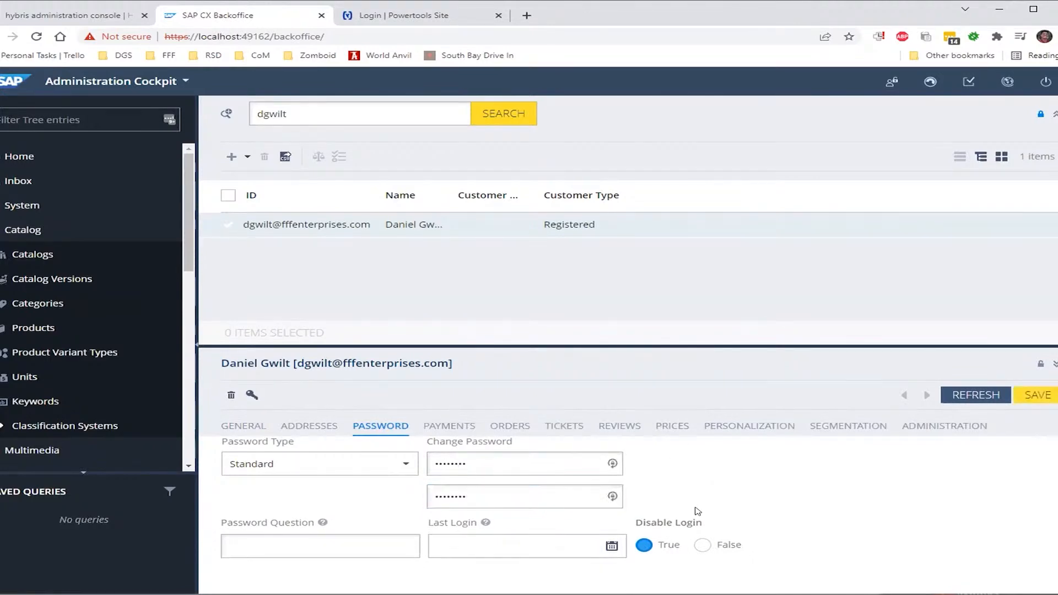
pyautogui.click(1021, 398)
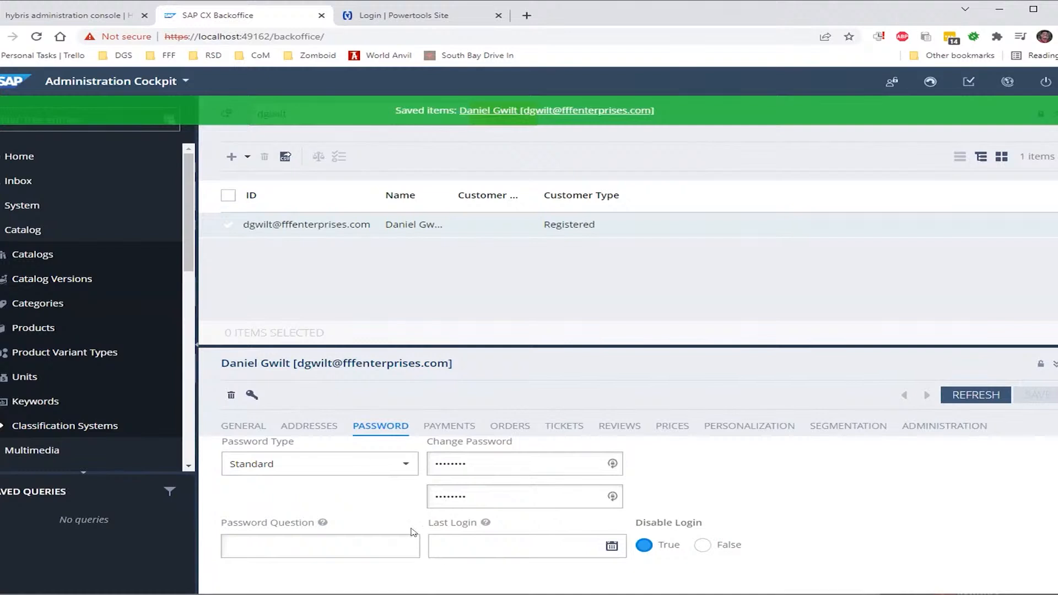
pyautogui.click(399, 468)
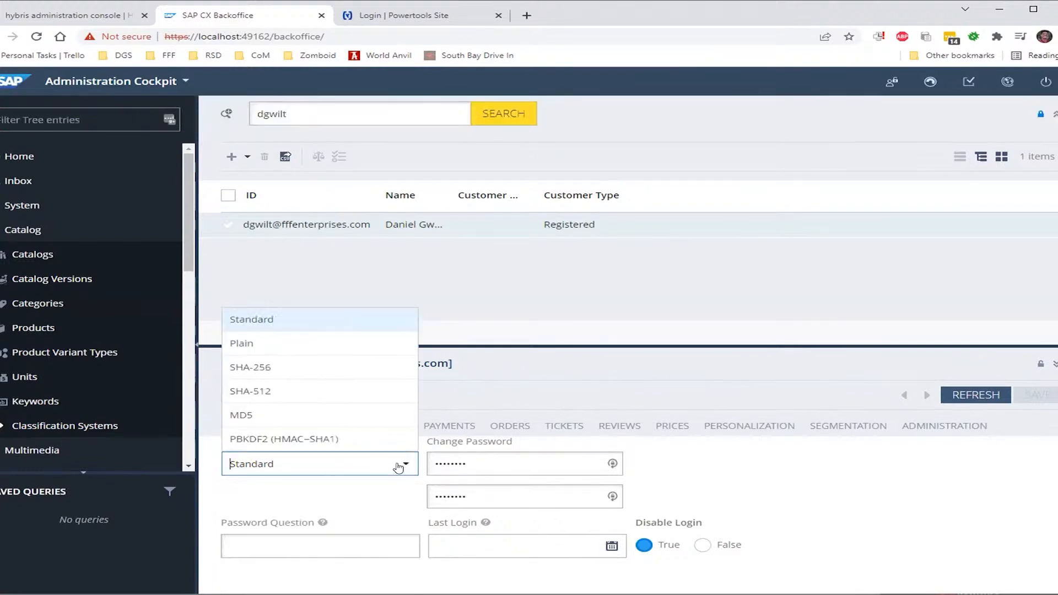
pyautogui.click(749, 503)
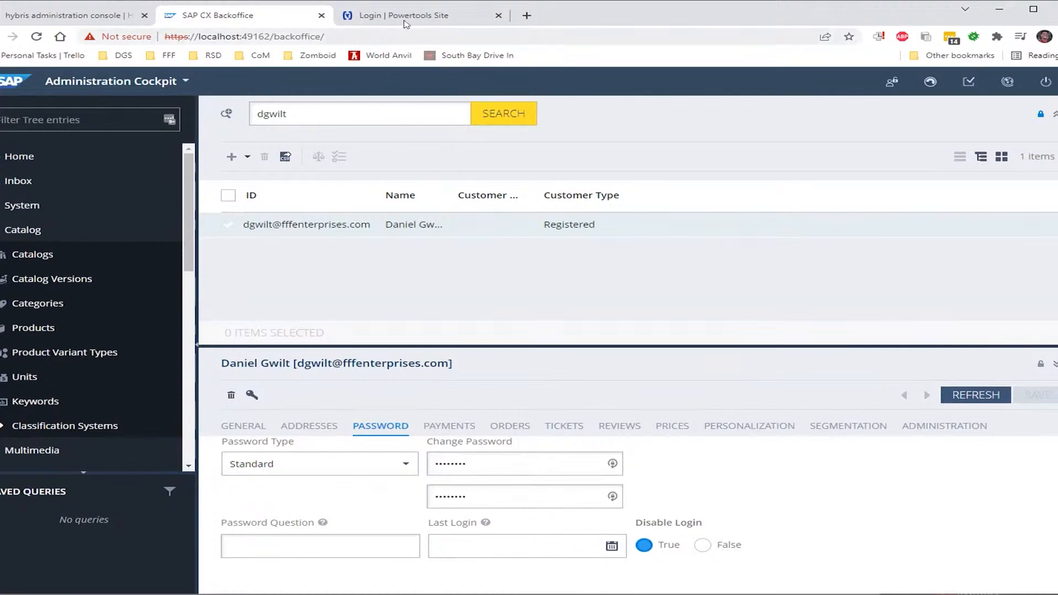
# On the Powertools login tab, sign in with the customer's email and the new password
pyautogui.click(406, 15)
pyautogui.click(406, 182)
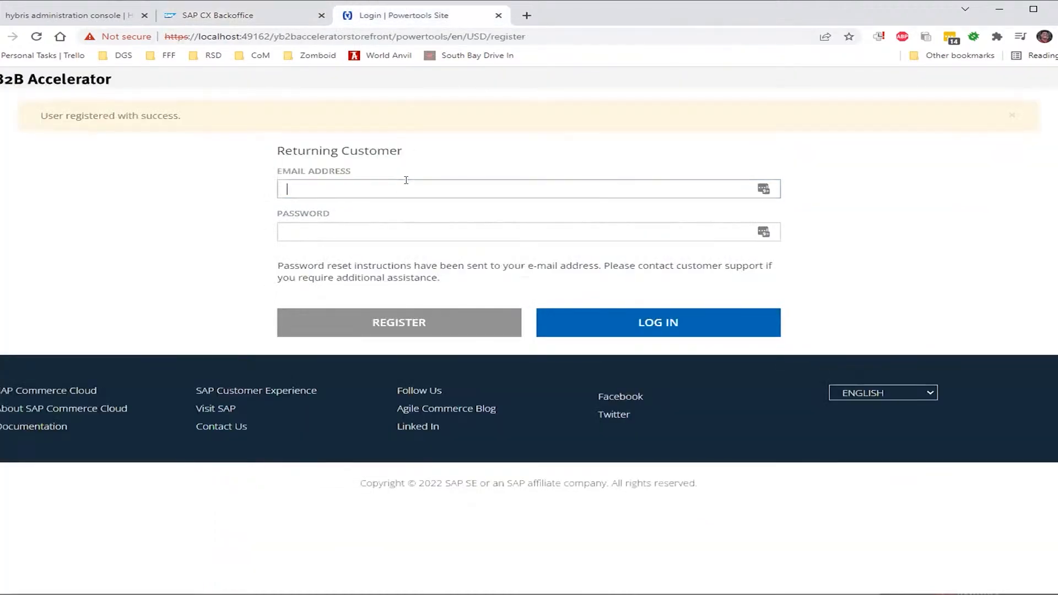
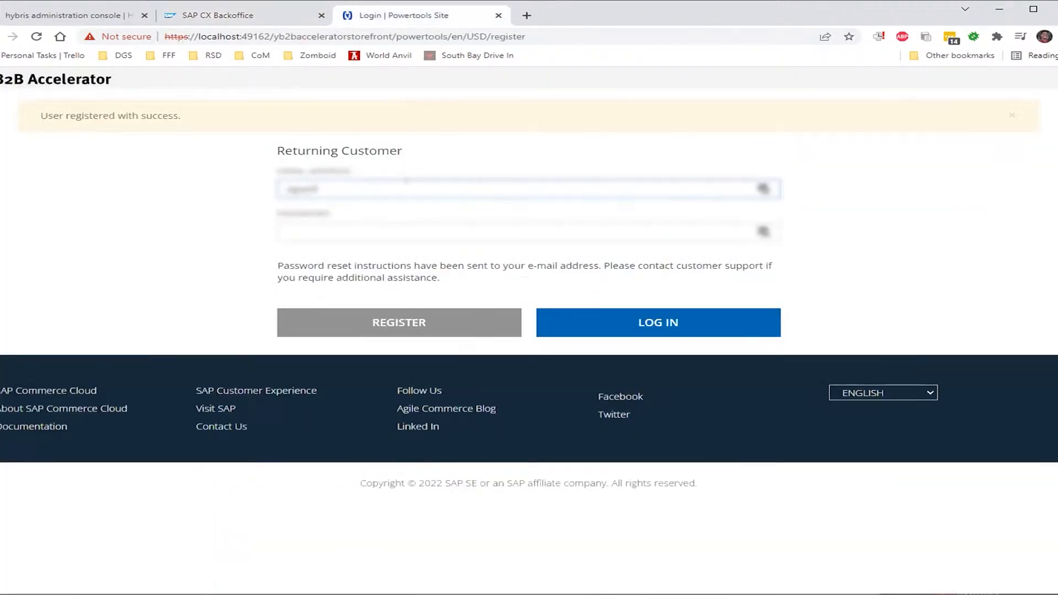
pyautogui.press('Tab')
pyautogui.write('******')
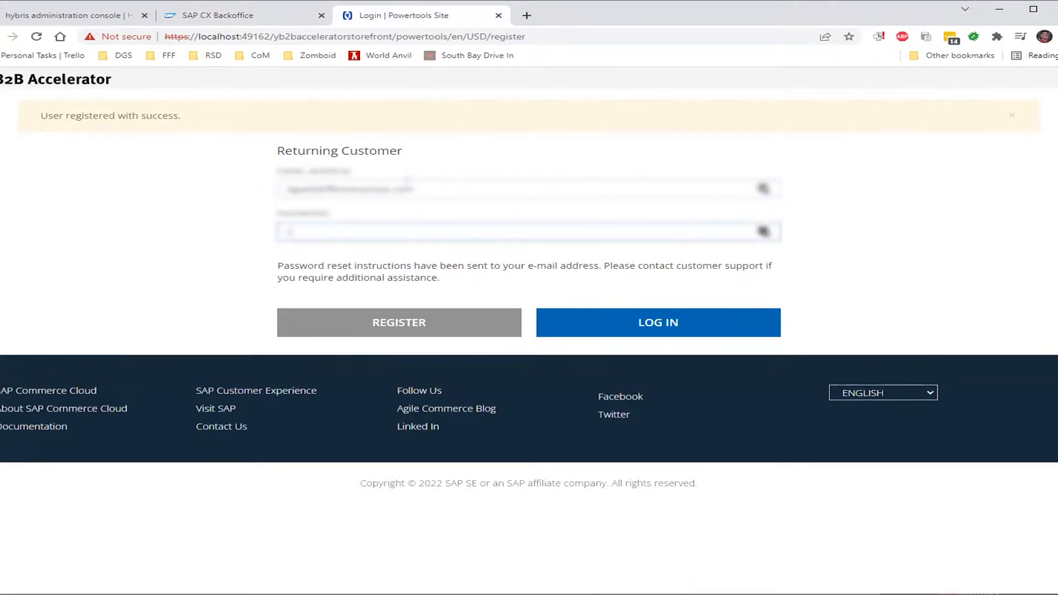
pyautogui.press('Return')
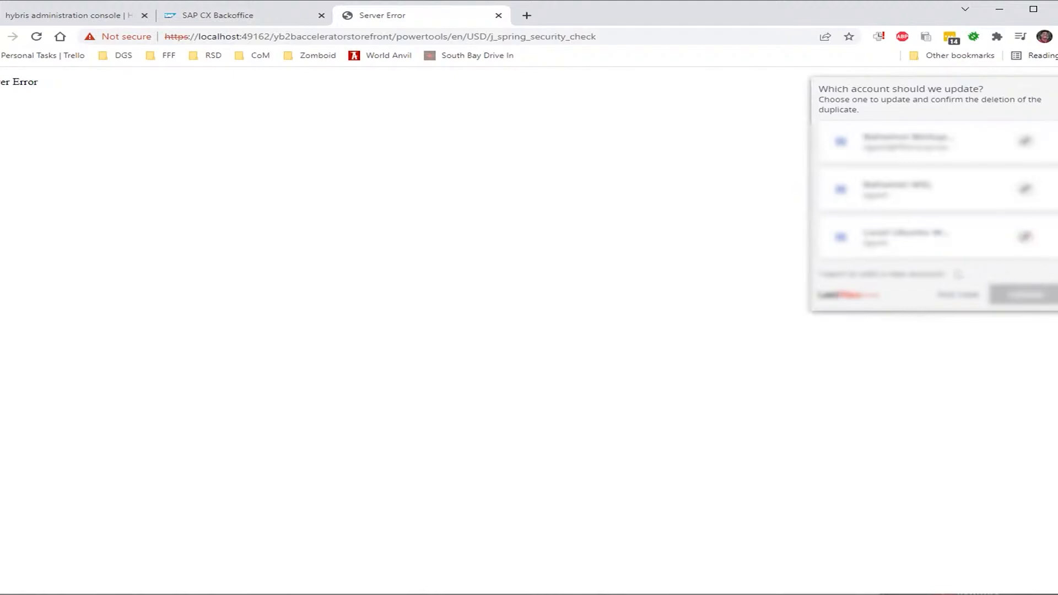
# Save the login in LastPass as a new entry, filed in the folder matching 'fff'
pyautogui.click(936, 276)
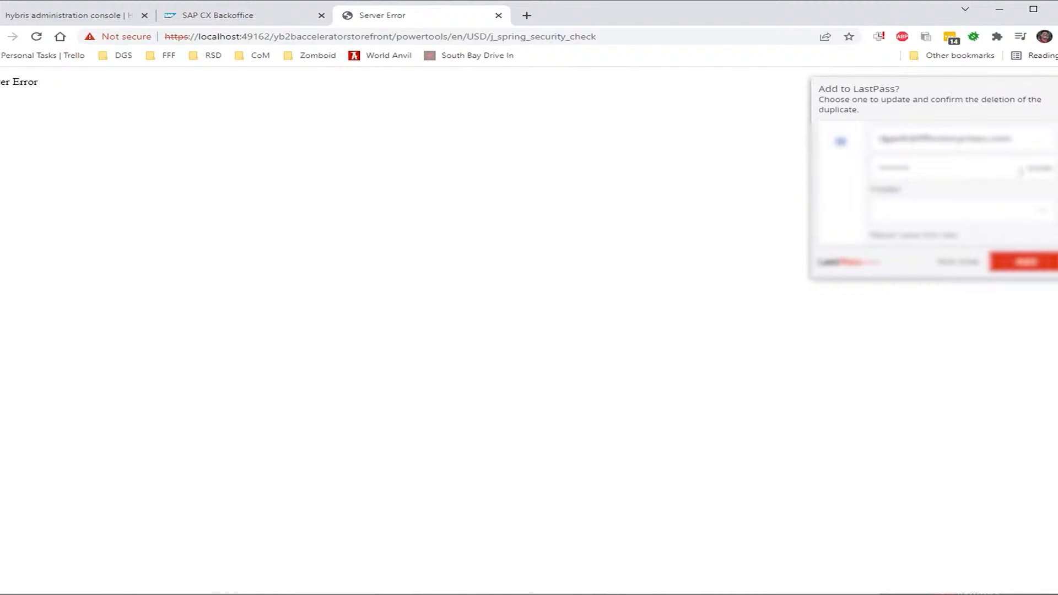
pyautogui.click(954, 217)
pyautogui.write('fff')
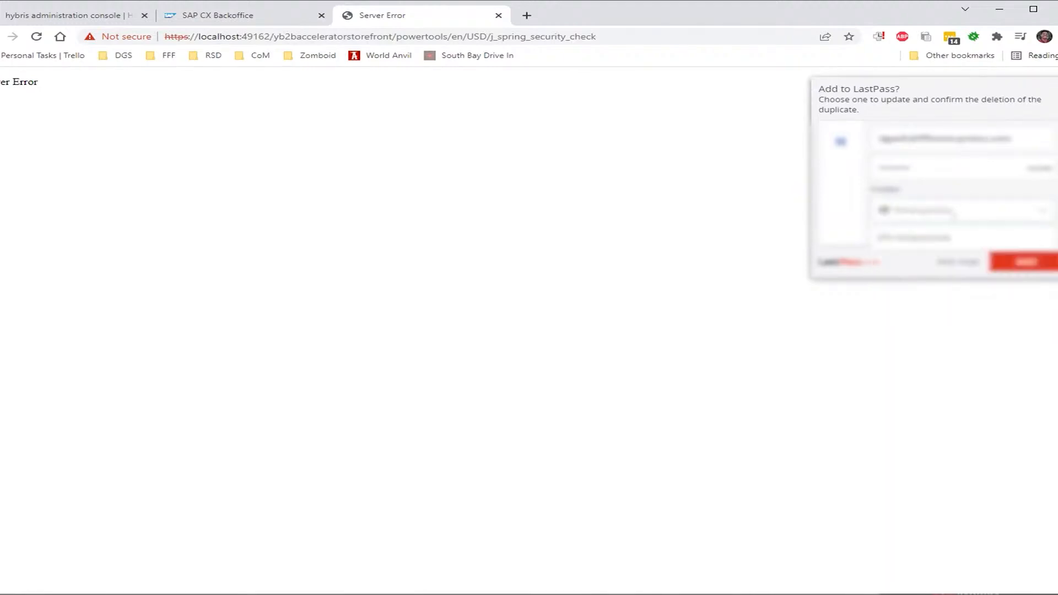
pyautogui.click(906, 245)
pyautogui.click(1018, 262)
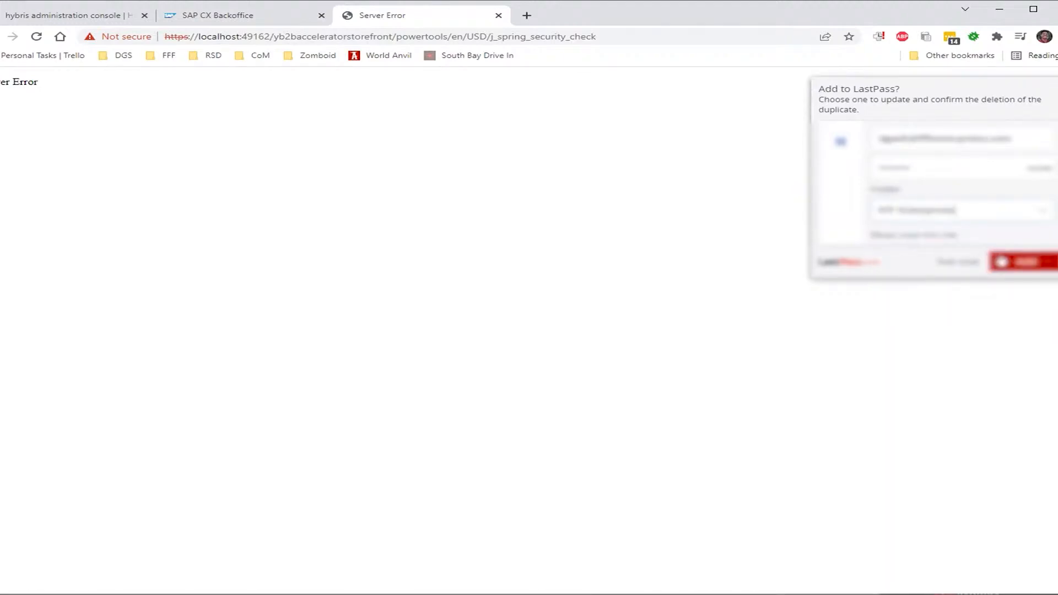
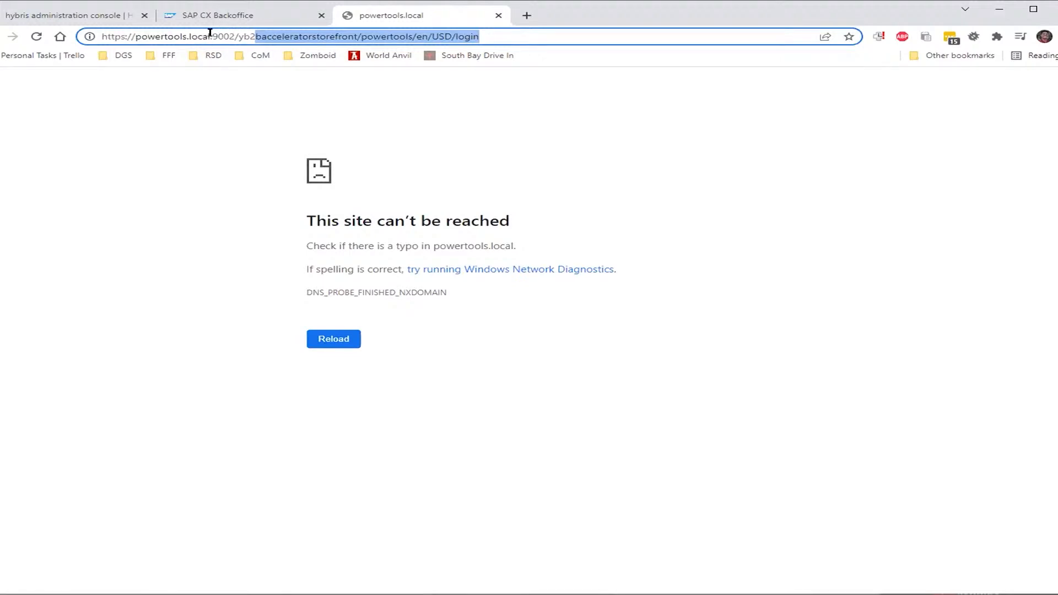
pyautogui.moveTo(235, 36); pyautogui.dragTo(134, 26)
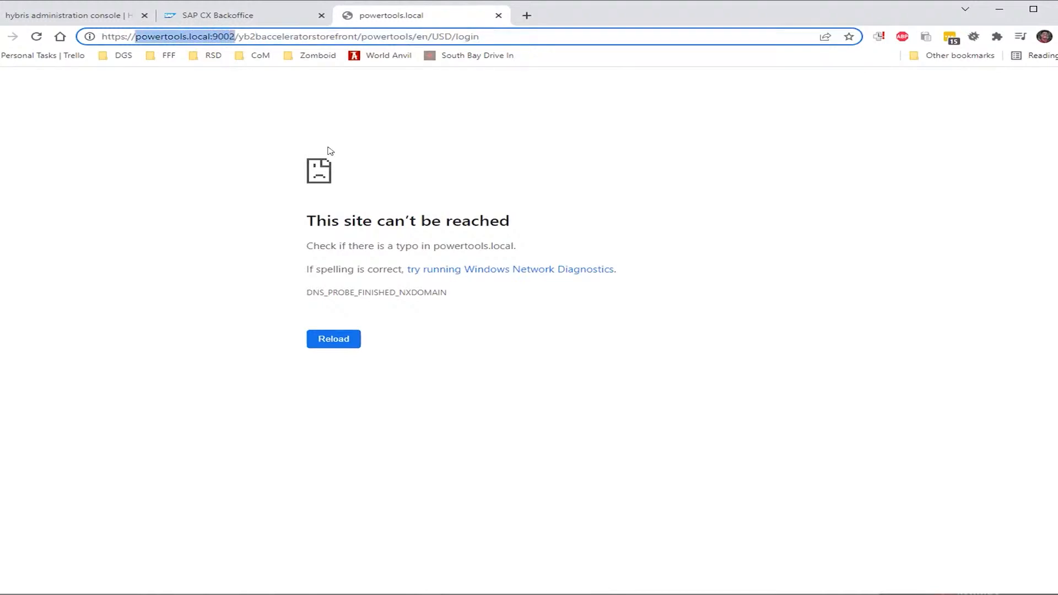
pyautogui.write('localhost')
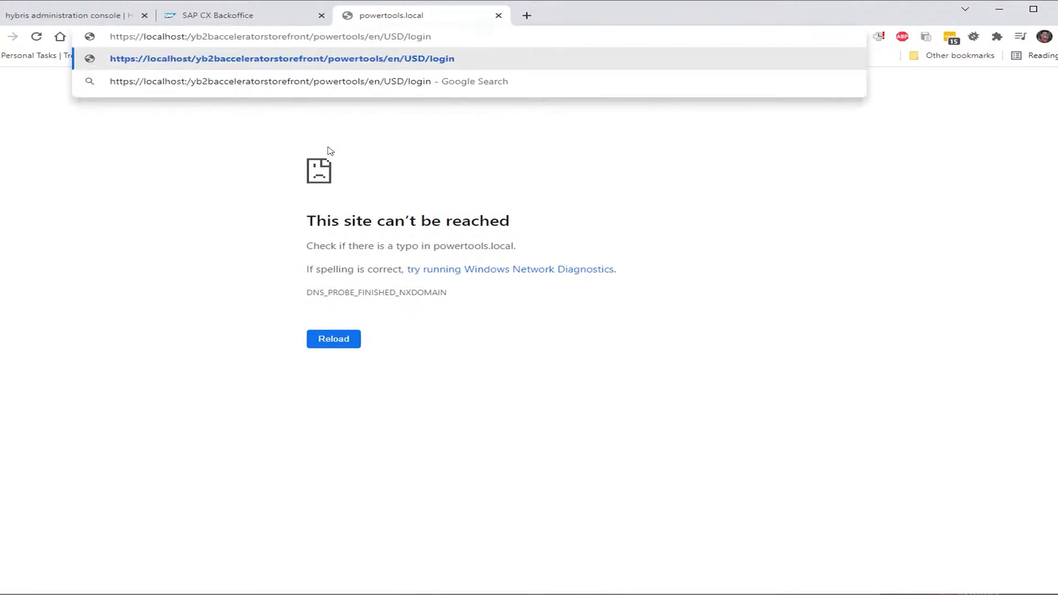
pyautogui.press('BackSpace')
pyautogui.press('BackSpace')
pyautogui.press('BackSpace')
pyautogui.press('BackSpace')
pyautogui.press('BackSpace')
pyautogui.press('BackSpace')
pyautogui.press('BackSpace')
pyautogui.press('BackSpace')
pyautogui.press('BackSpace')
pyautogui.press('BackSpace')
pyautogui.press('BackSpace')
pyautogui.press('BackSpace')
pyautogui.press('BackSpace')
pyautogui.press('BackSpace')
pyautogui.press('BackSpace')
pyautogui.press('BackSpace')
pyautogui.press('BackSpace')
pyautogui.press('BackSpace')
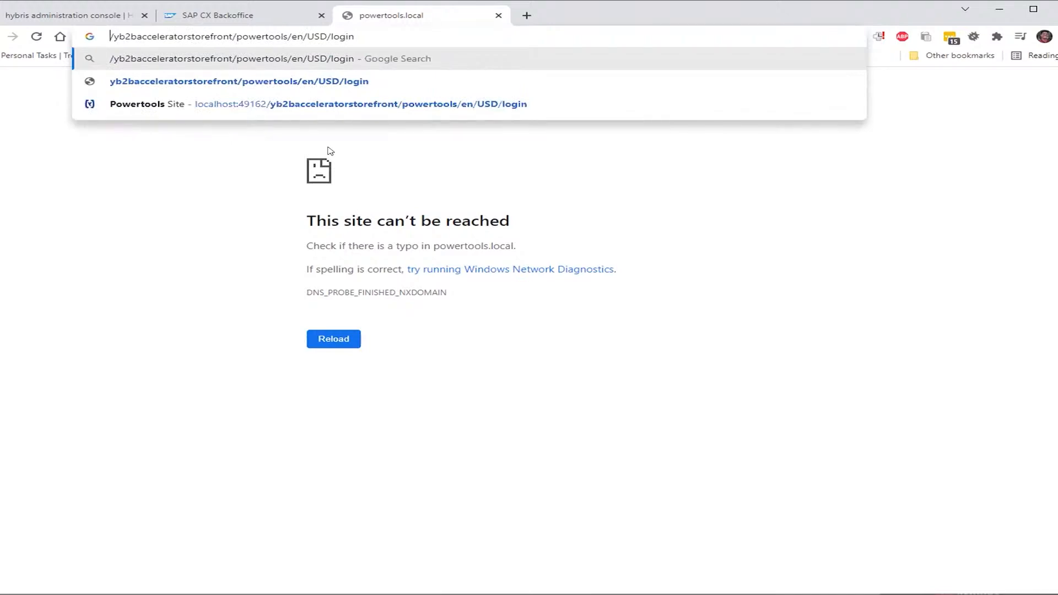
pyautogui.write('https://localhost:49162')
pyautogui.press('Return')
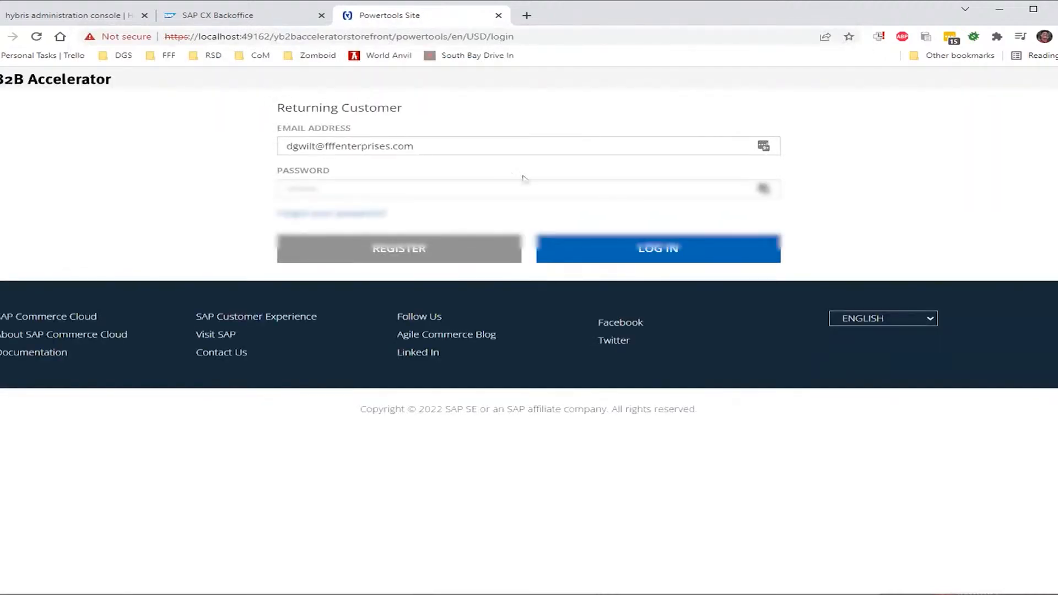
pyautogui.click(583, 240)
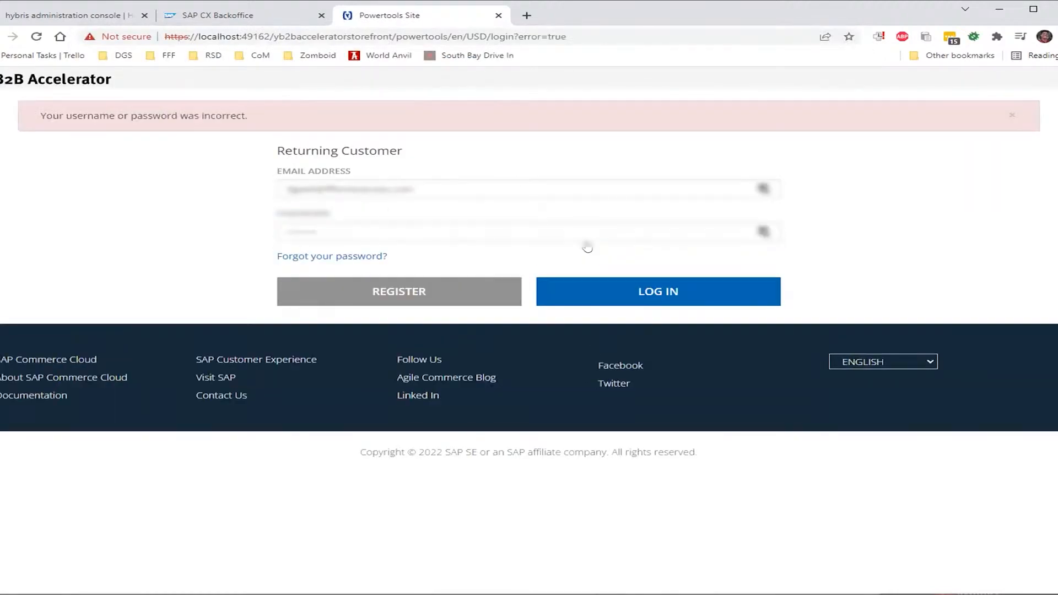
# Clear the Password field, retype the account password and resubmit the login
pyautogui.moveTo(578, 229); pyautogui.dragTo(193, 234)
pyautogui.press('BackSpace')
pyautogui.write('••')
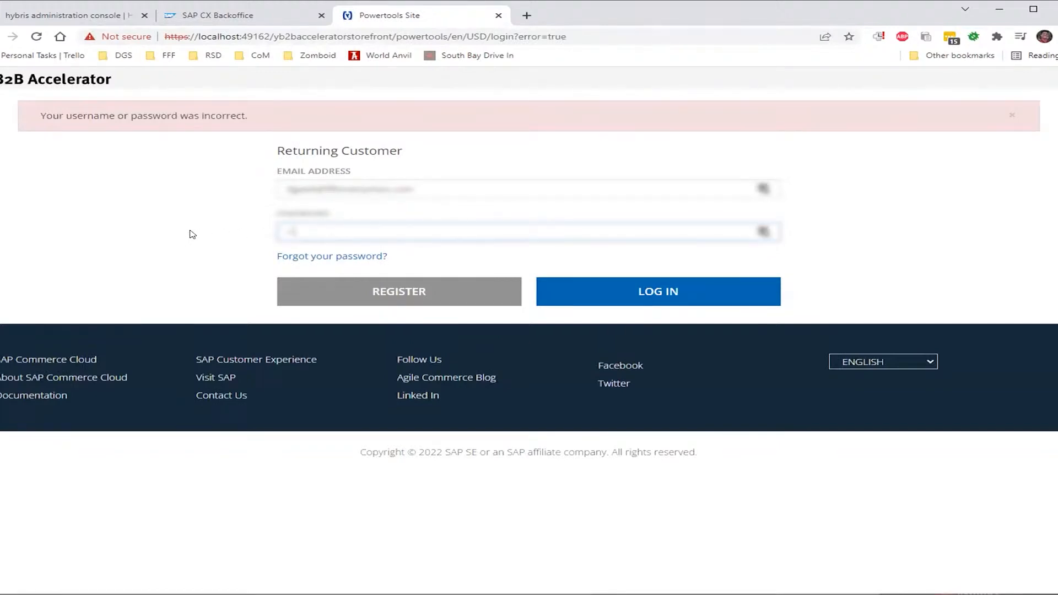
pyautogui.write('••••••')
pyautogui.press('Return')
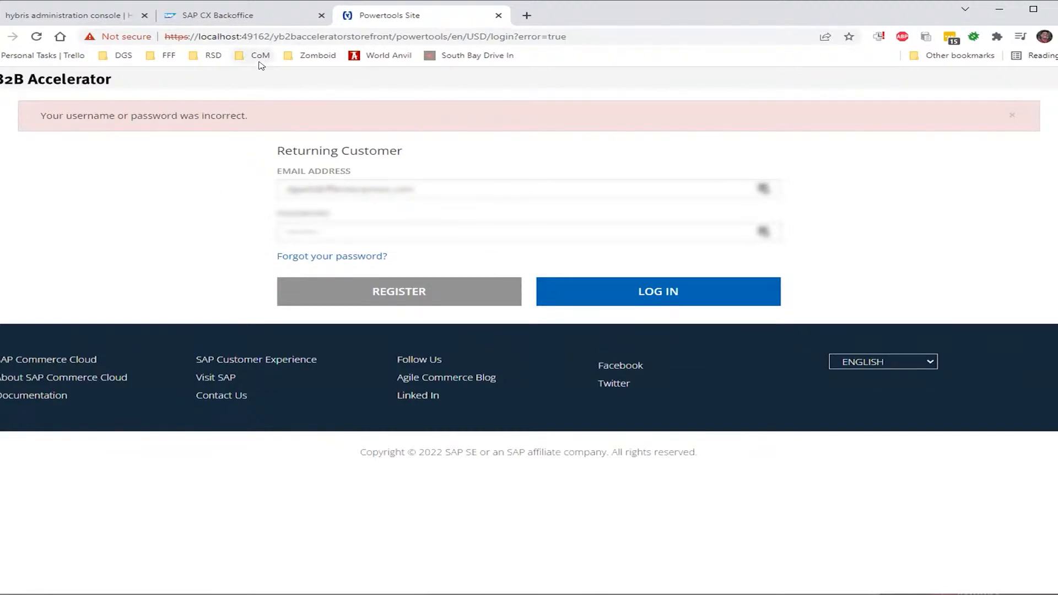
pyautogui.click(116, 16)
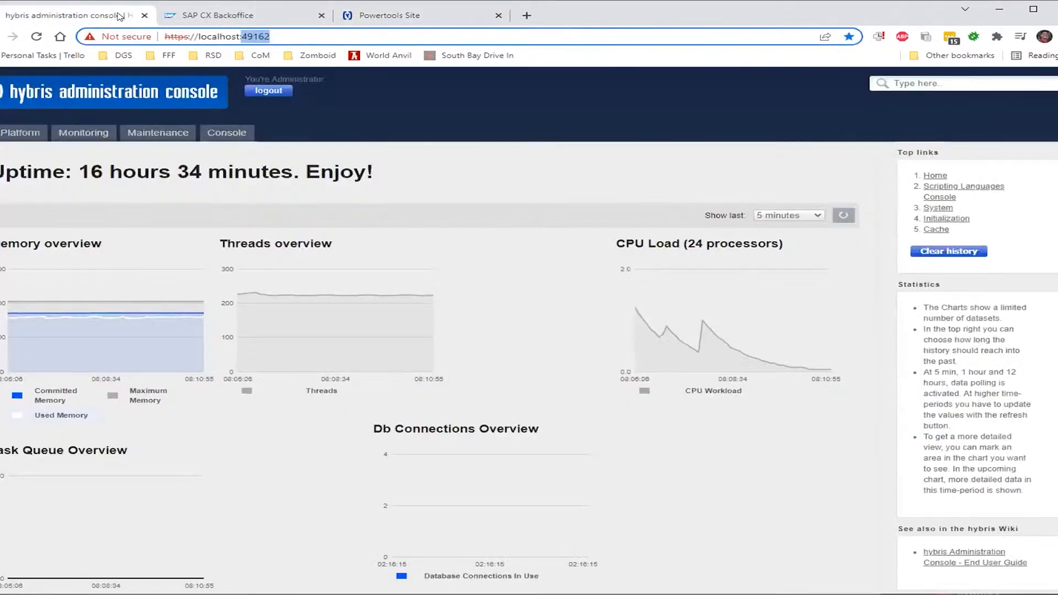
# Switch to the SAP CX Backoffice browser tab
pyautogui.click(184, 17)
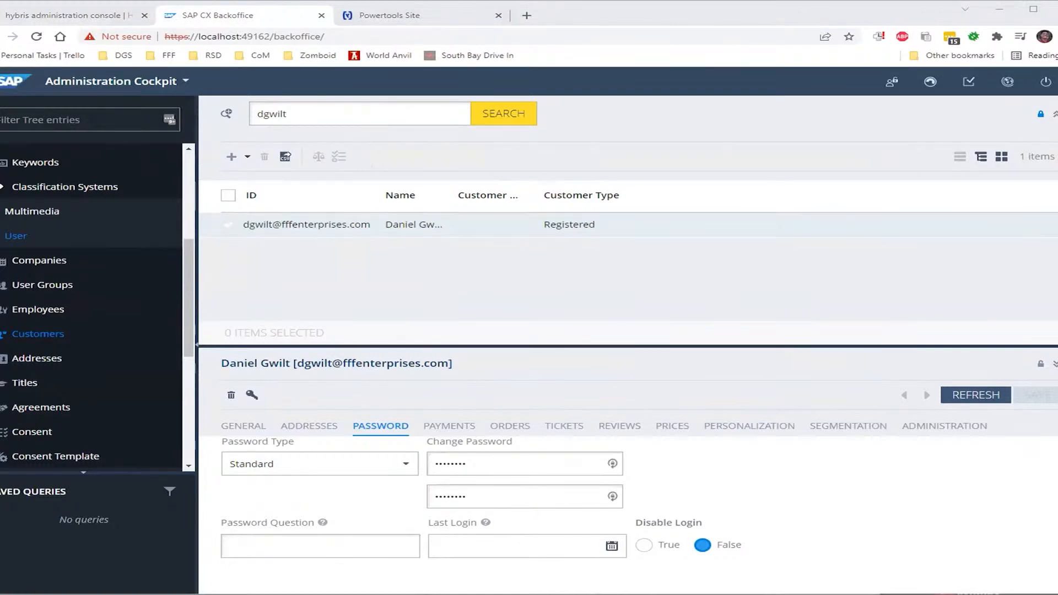
pyautogui.click(441, 16)
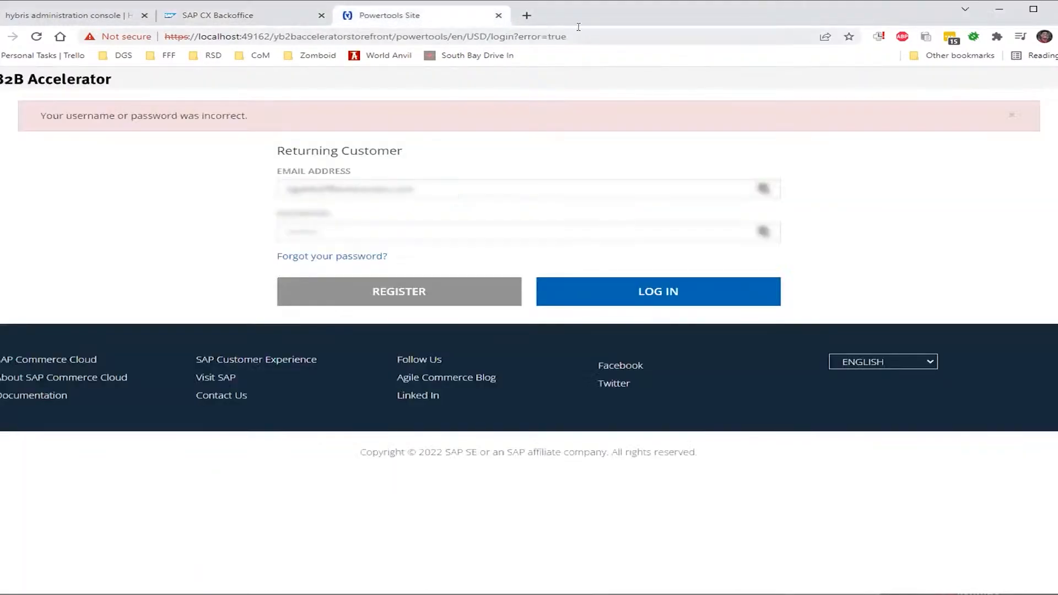
pyautogui.moveTo(586, 35); pyautogui.dragTo(395, 53)
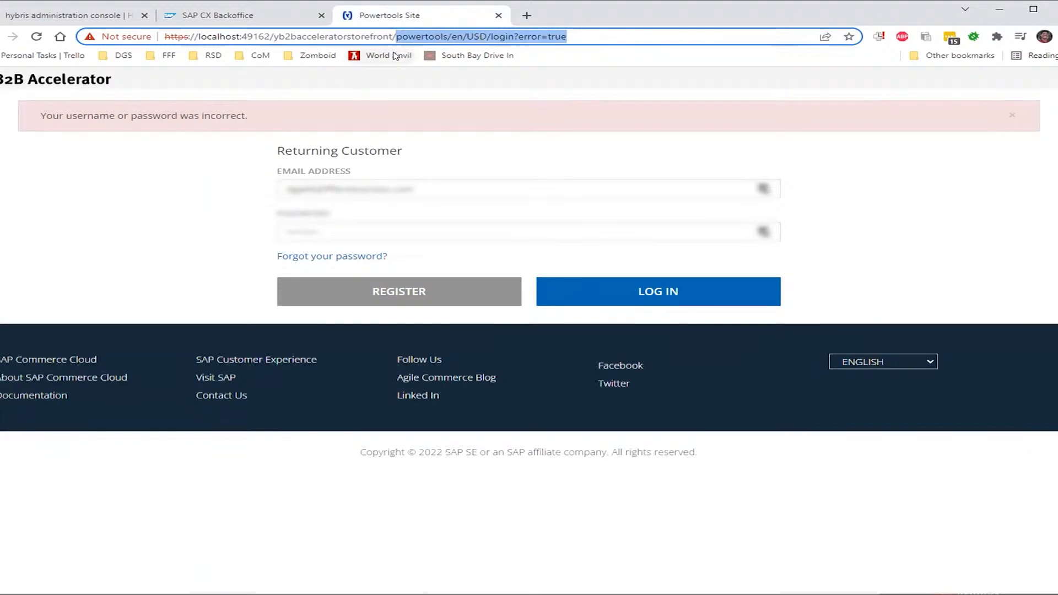
pyautogui.press('BackSpace')
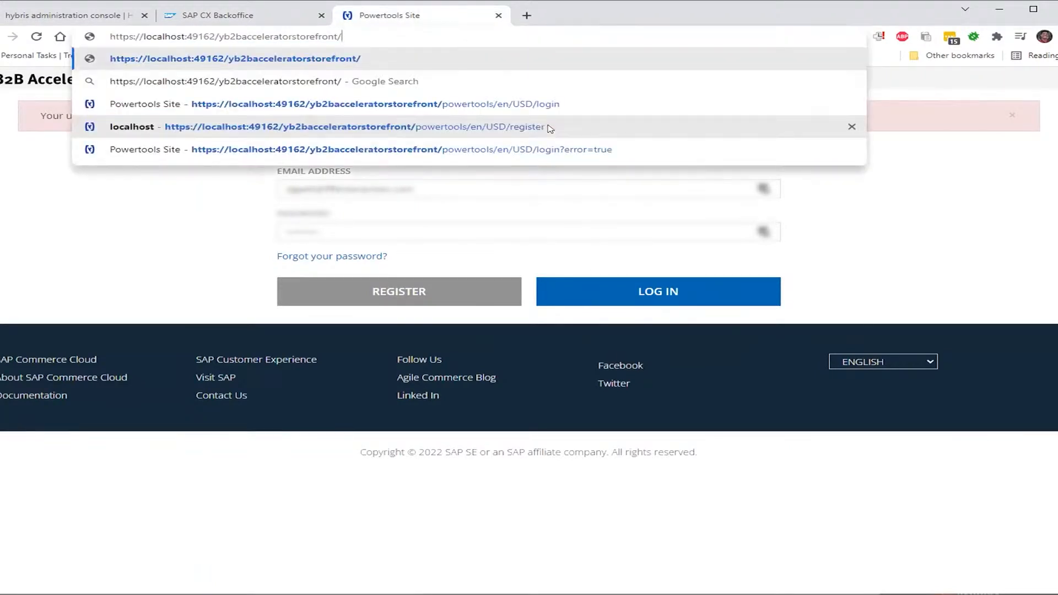
pyautogui.press('BackSpace')
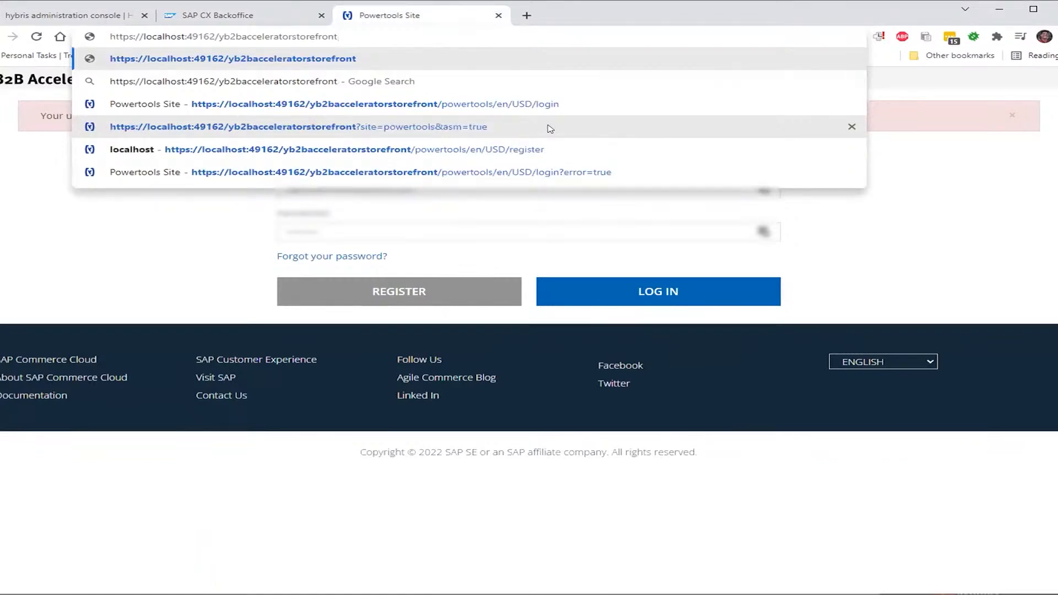
pyautogui.write('https://localhost:49162/')
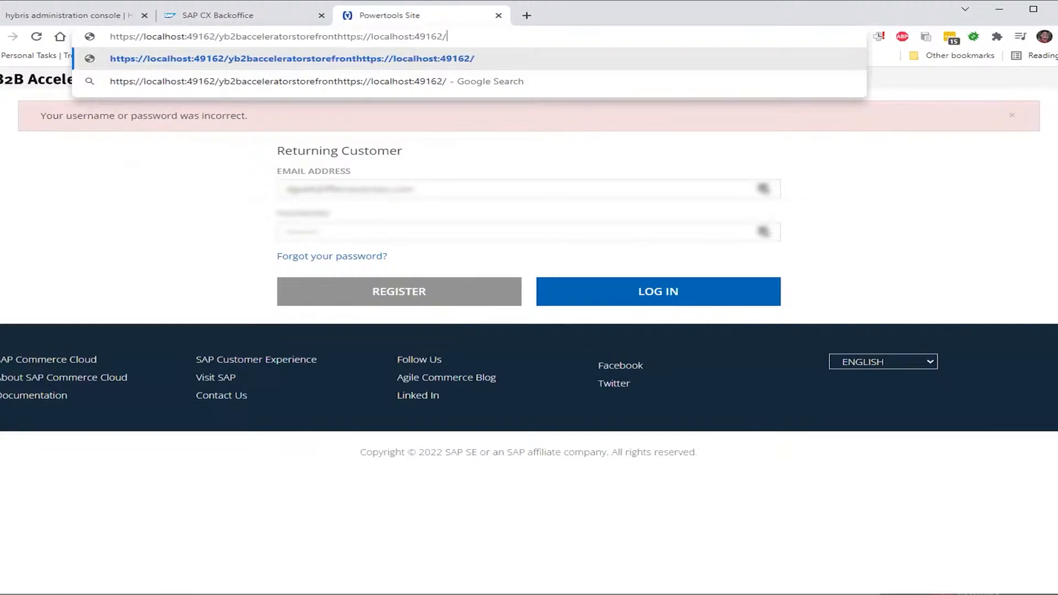
pyautogui.hotkey('alt', 'Tab')
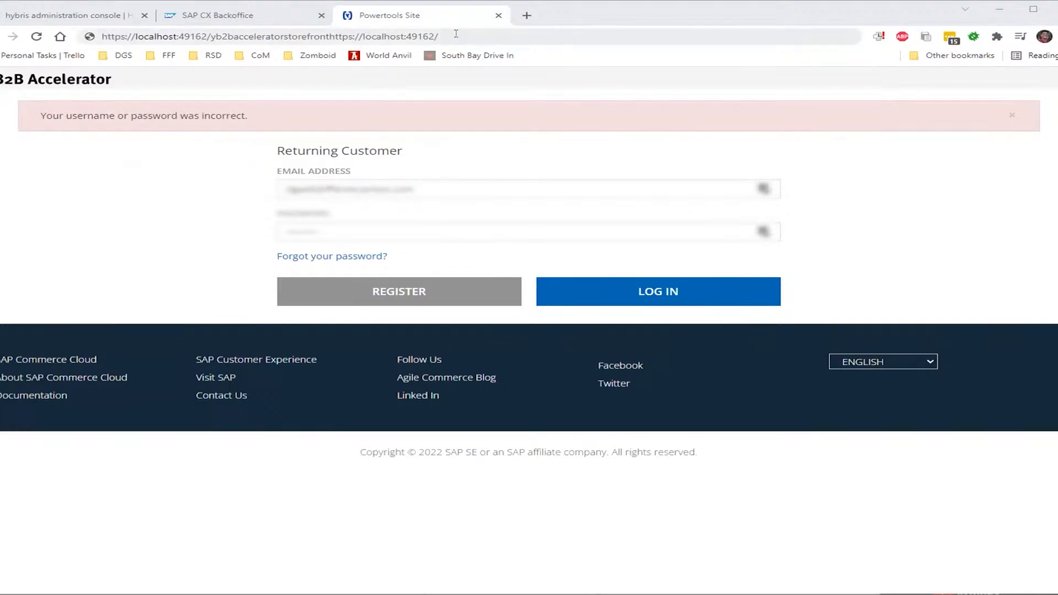
pyautogui.moveTo(456, 34); pyautogui.dragTo(328, 34)
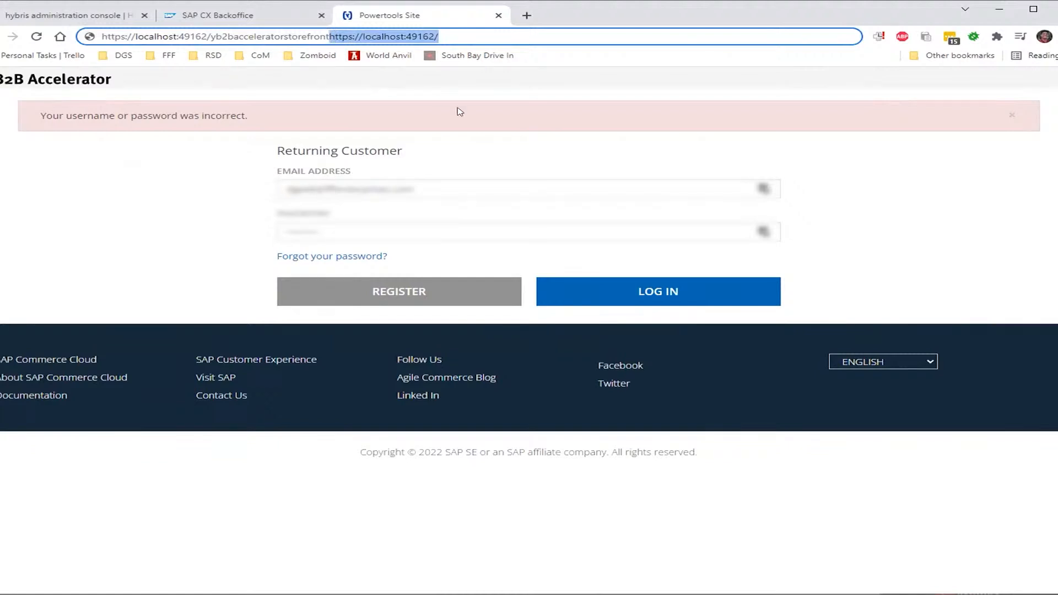
pyautogui.press('BackSpace')
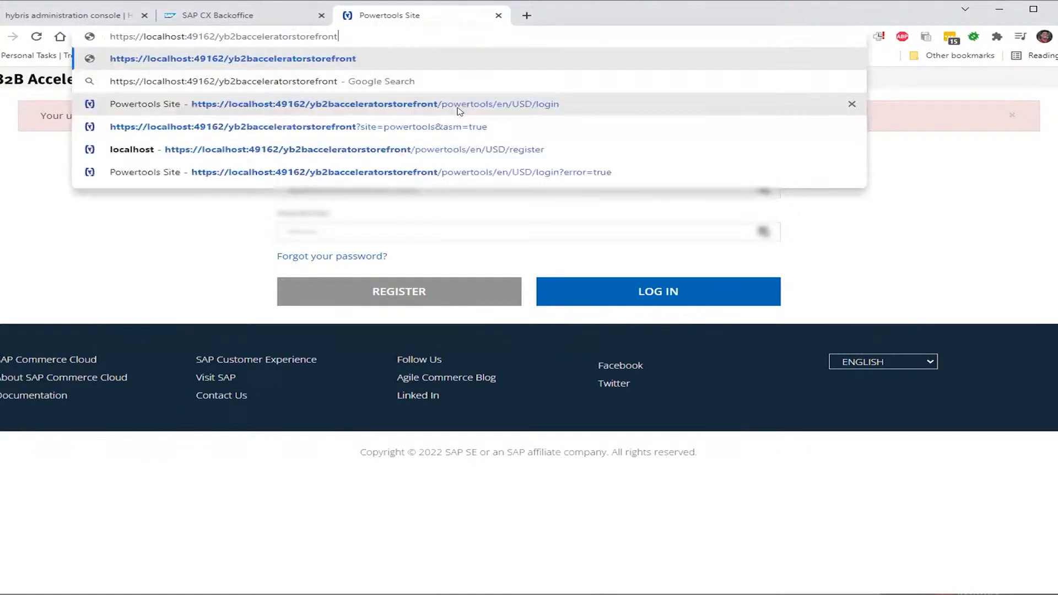
pyautogui.press('Return')
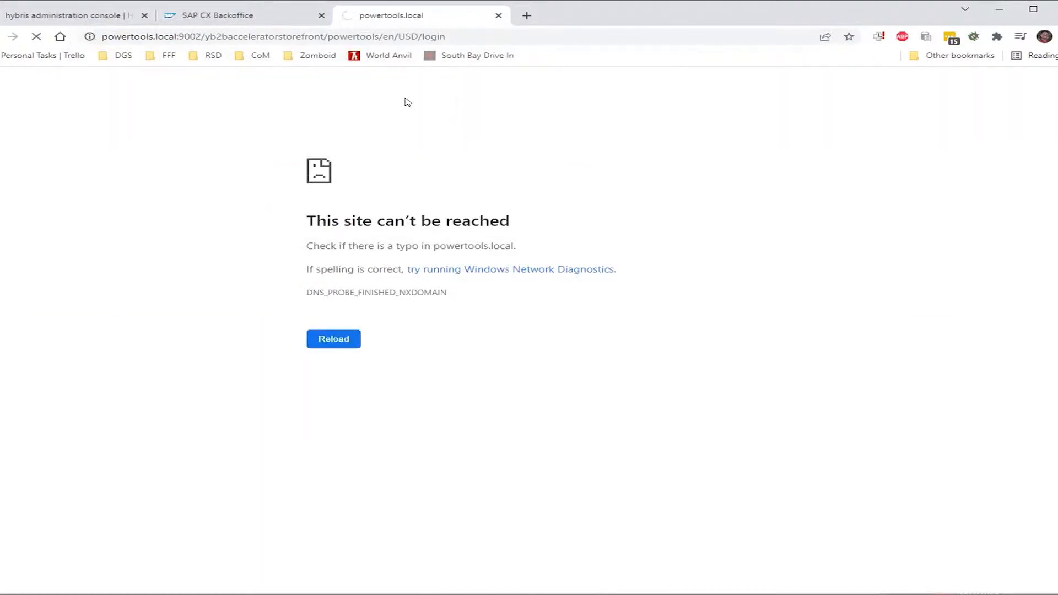
# Go back to the localhost:49162 login page and select the login path in its URL
pyautogui.click(0, 36)
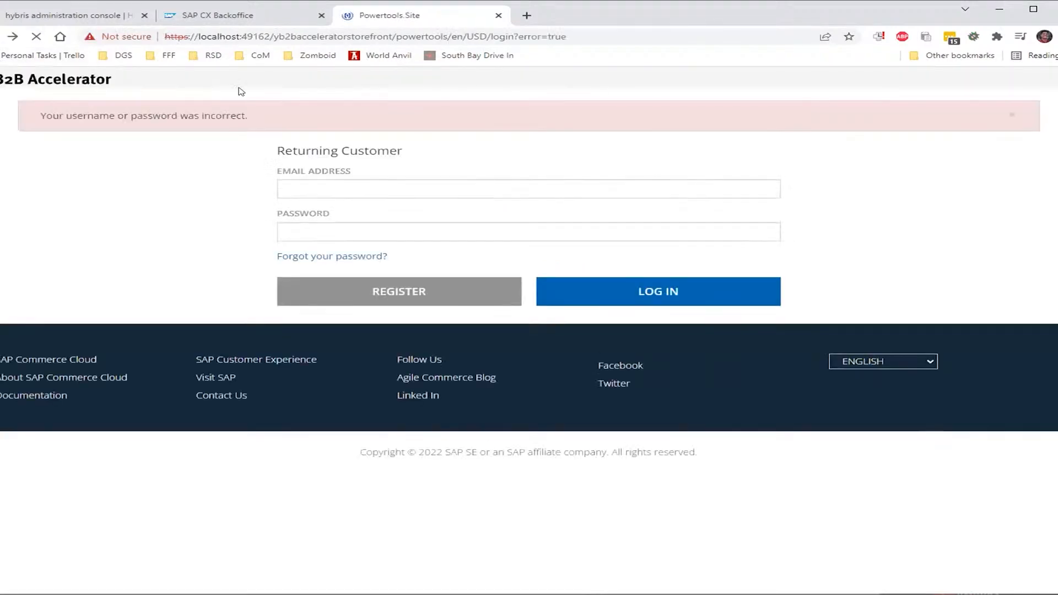
pyautogui.moveTo(571, 38); pyautogui.dragTo(502, 53)
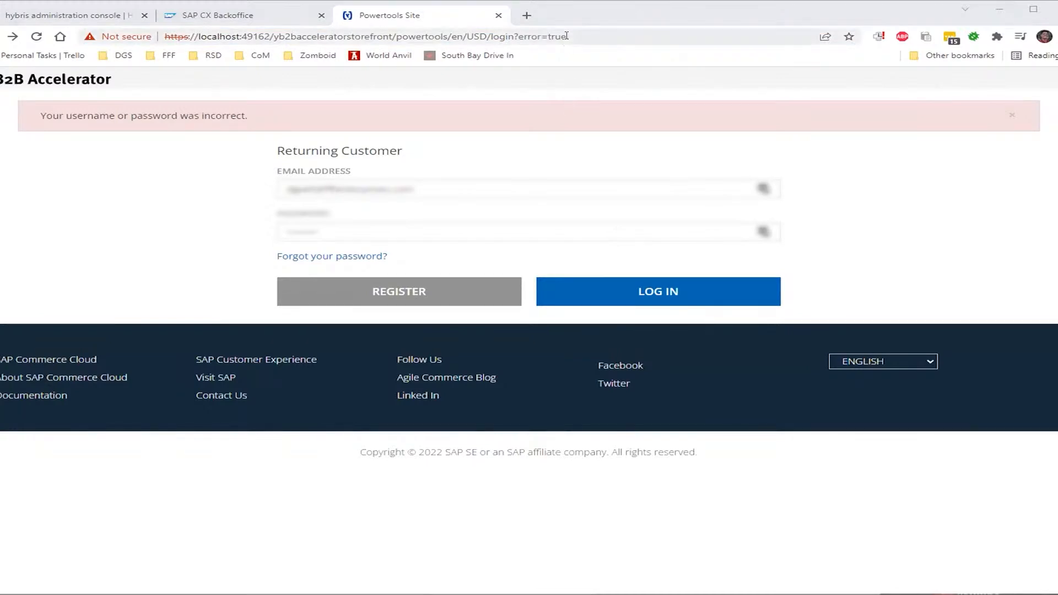
pyautogui.moveTo(566, 35); pyautogui.dragTo(444, 44)
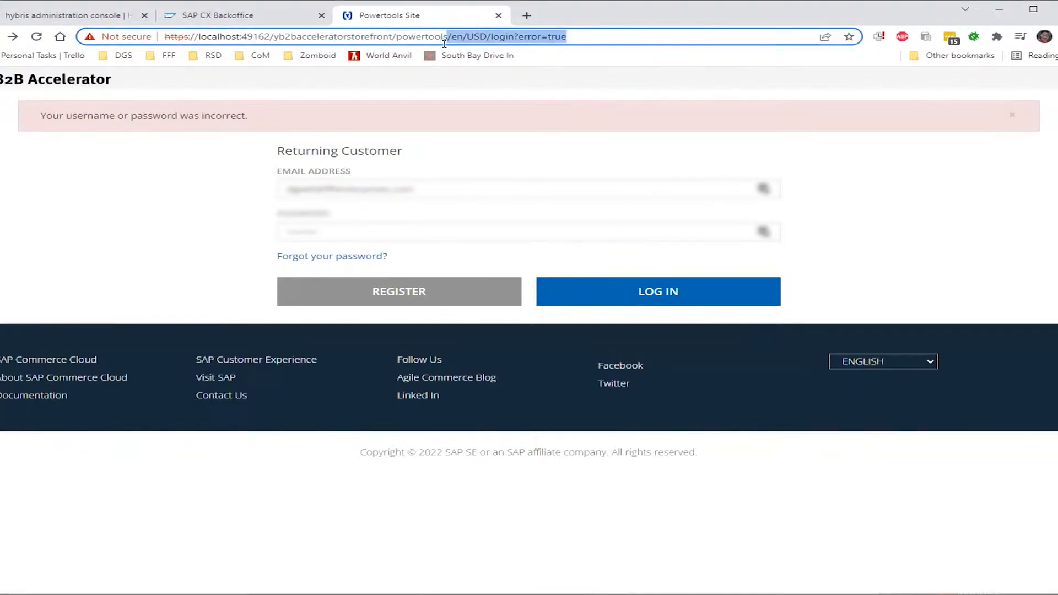
pyautogui.press('BackSpace')
pyautogui.write('?')
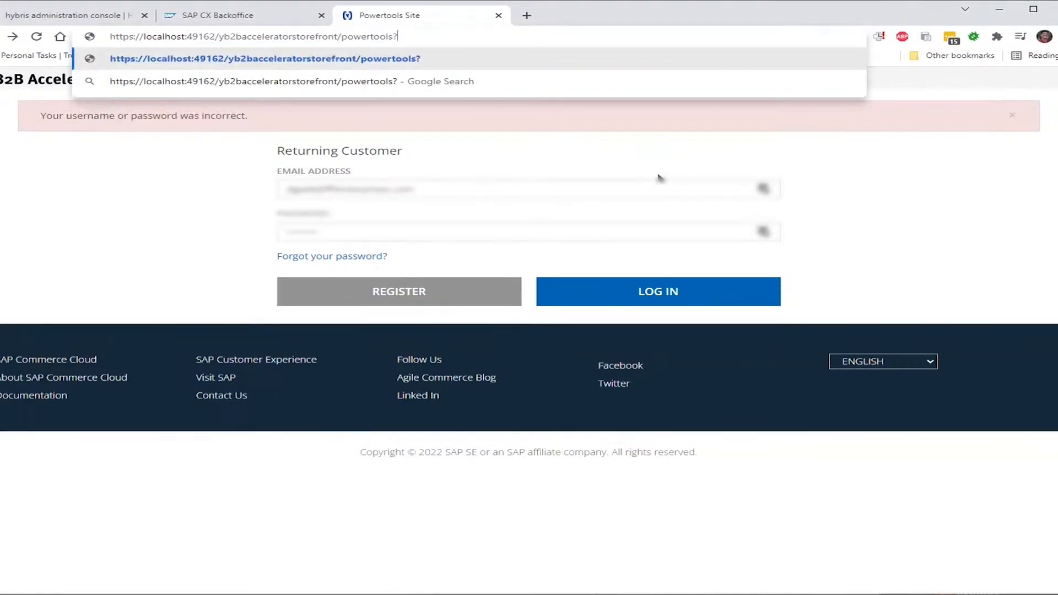
pyautogui.press('BackSpace')
pyautogui.press('BackSpace')
pyautogui.press('BackSpace')
pyautogui.press('BackSpace')
pyautogui.press('BackSpace')
pyautogui.press('BackSpace')
pyautogui.press('BackSpace')
pyautogui.press('BackSpace')
pyautogui.press('BackSpace')
pyautogui.press('BackSpace')
pyautogui.press('BackSpace')
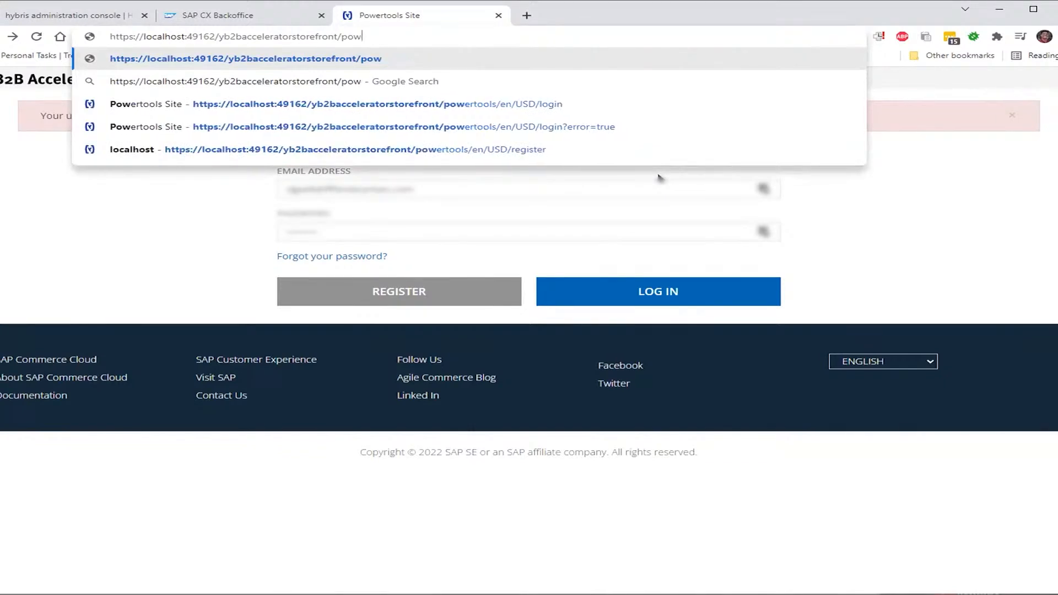
pyautogui.press('BackSpace')
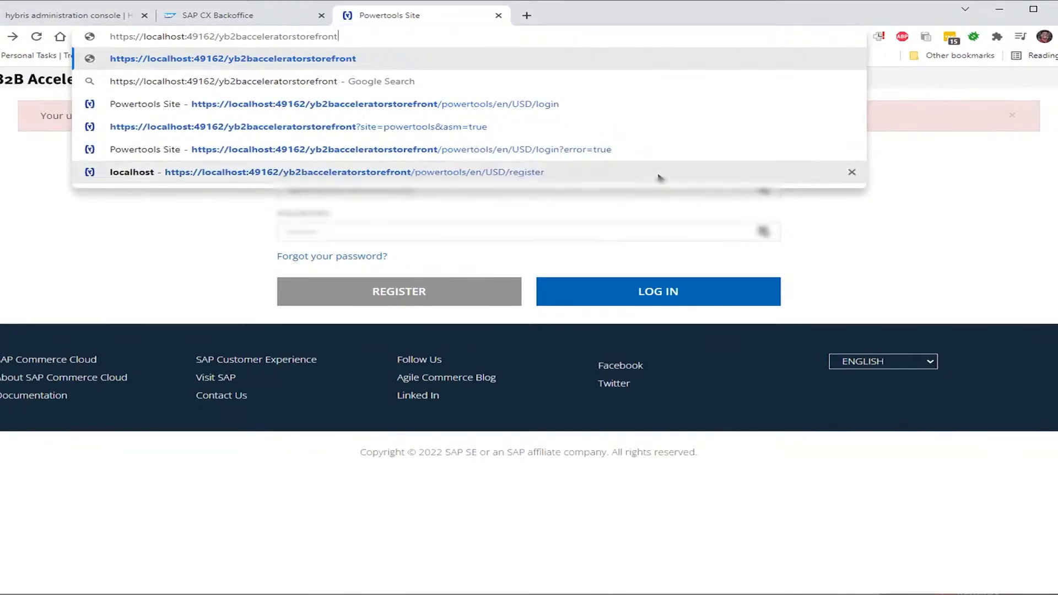
pyautogui.write('?site')
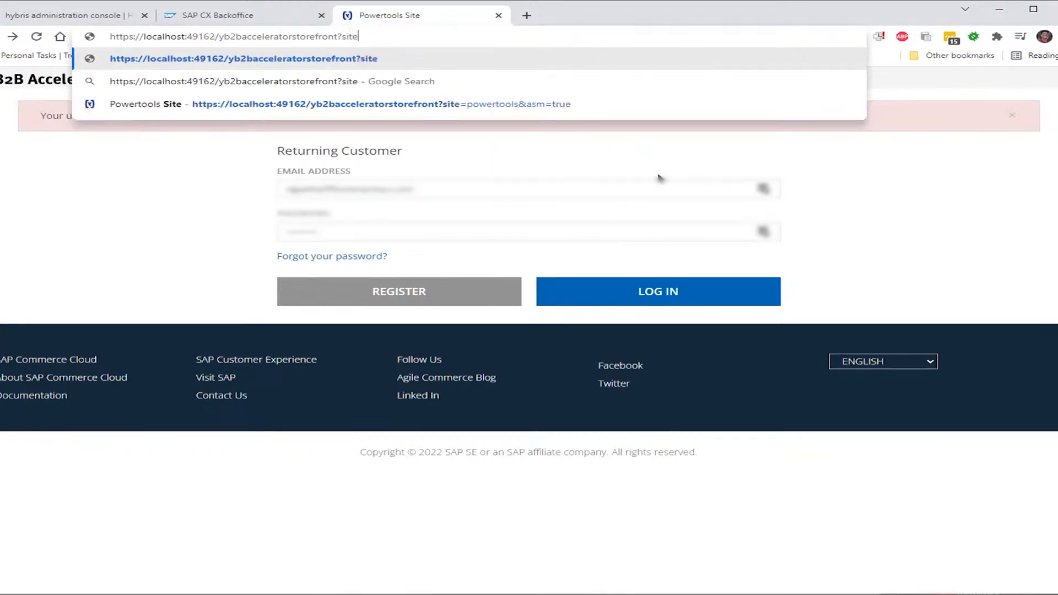
pyautogui.write('=powertools')
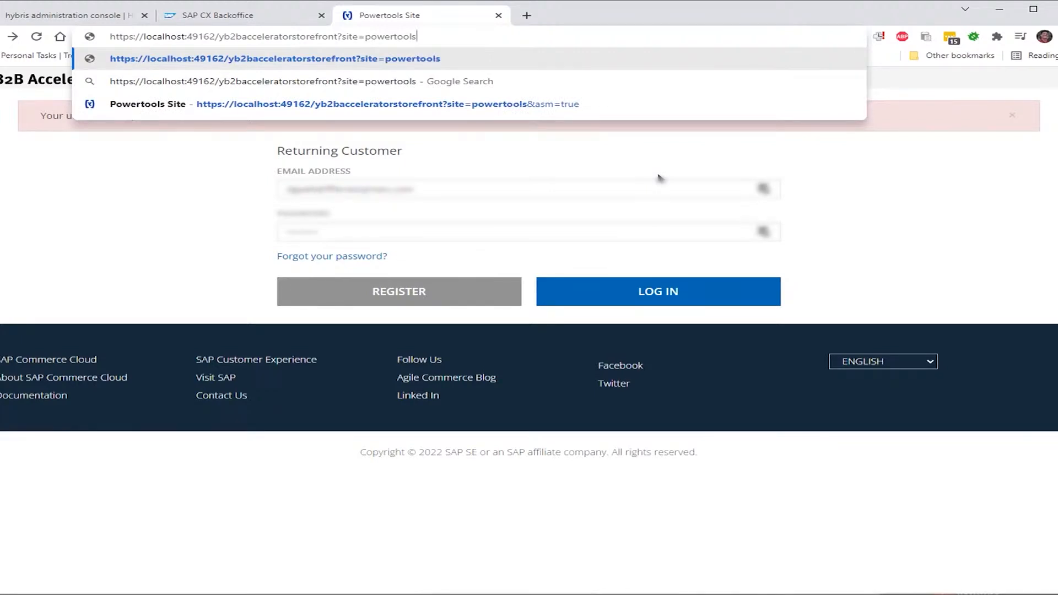
pyautogui.write('&')
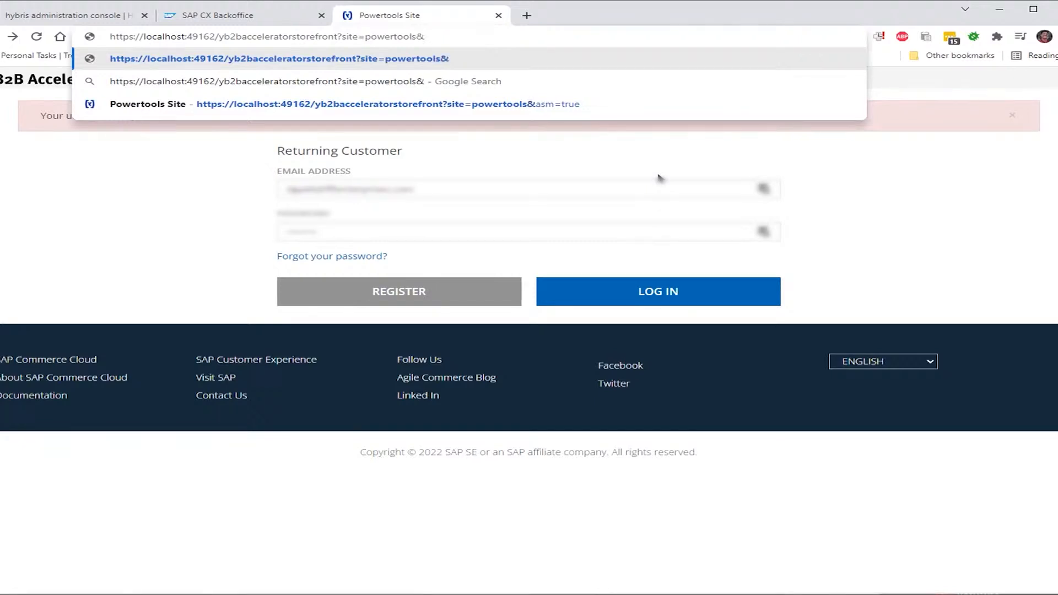
pyautogui.write('asm')
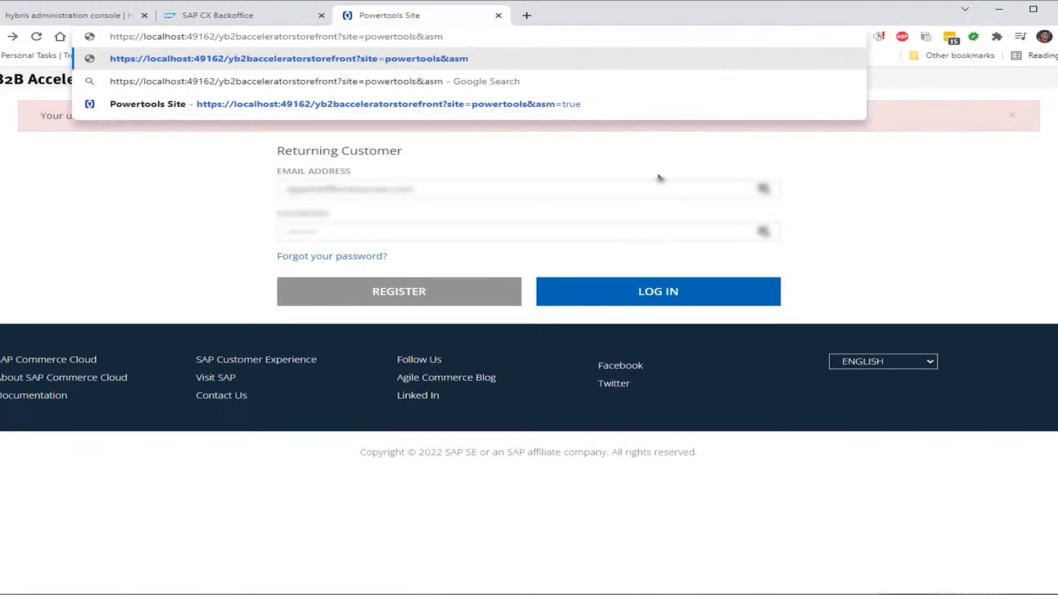
pyautogui.write('=')
pyautogui.write('true')
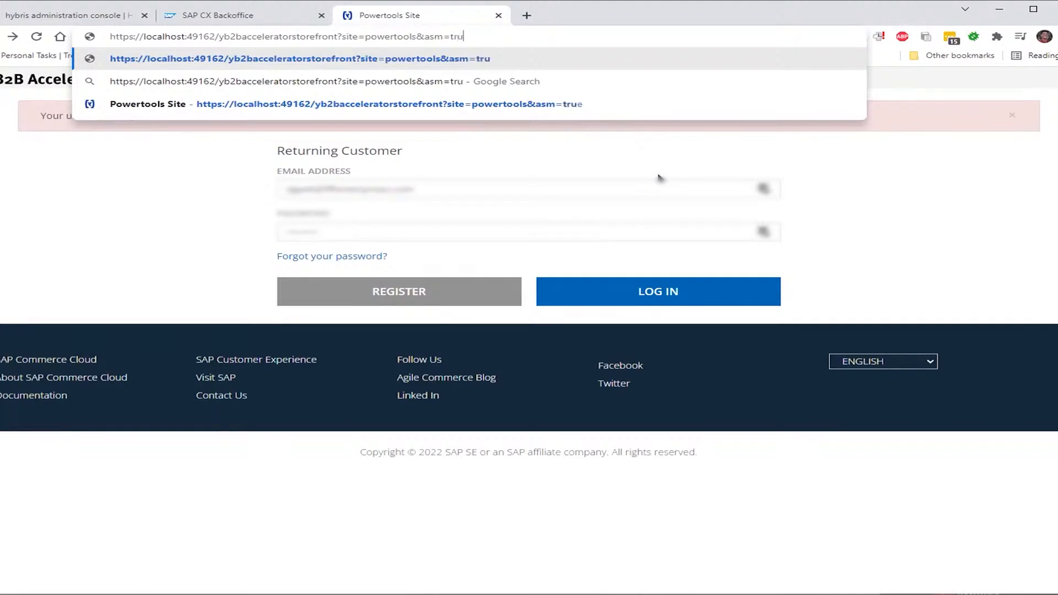
pyautogui.press('Return')
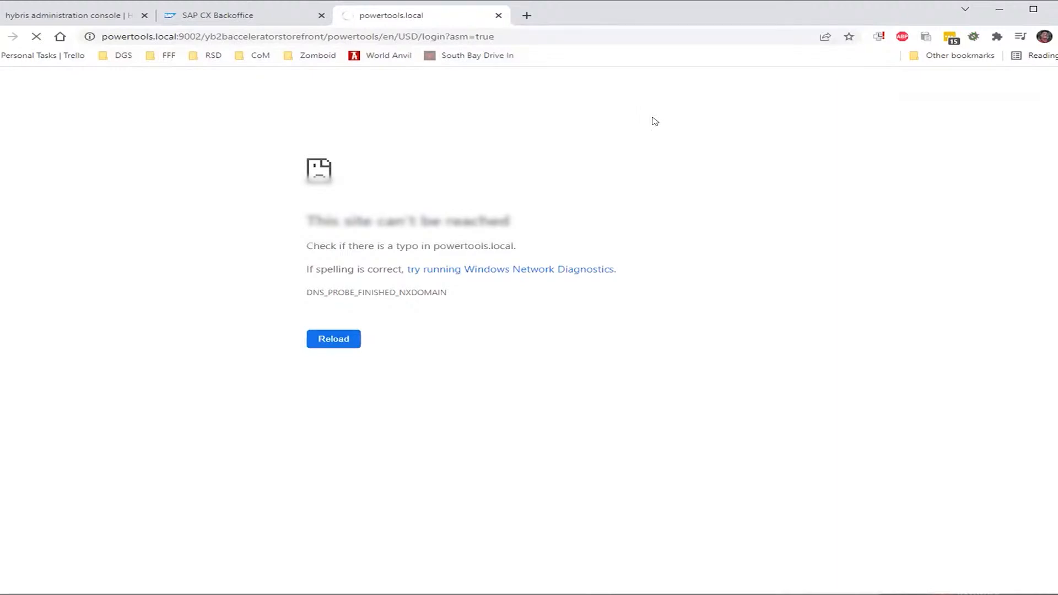
# Select 'powertools' in the redirected powertools.local:9002 host name
pyautogui.doubleClick(161, 35)
pyautogui.doubleClick(160, 36)
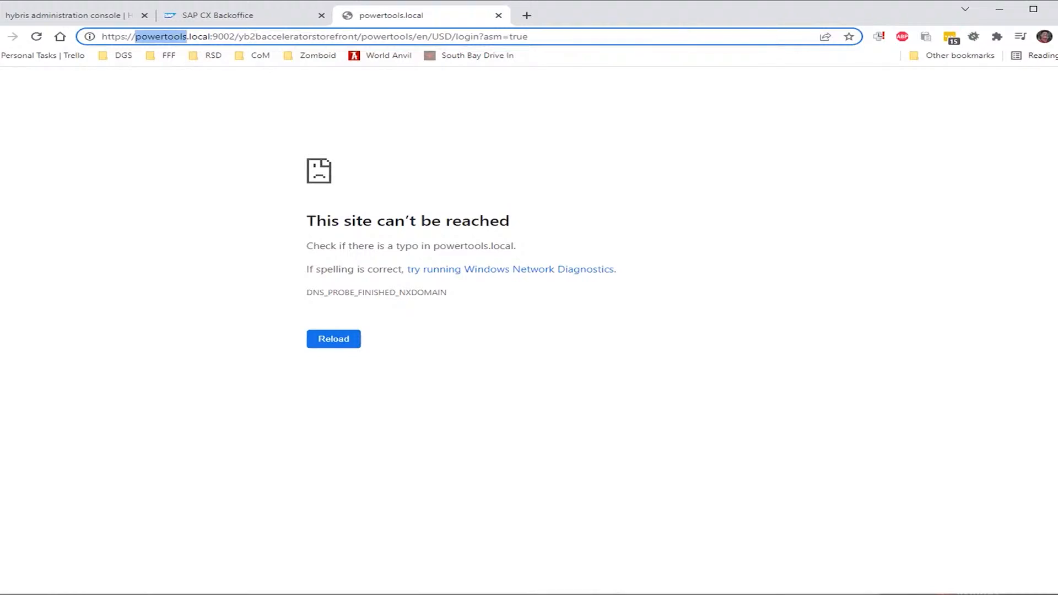
pyautogui.hotkey('alt', 'Tab')
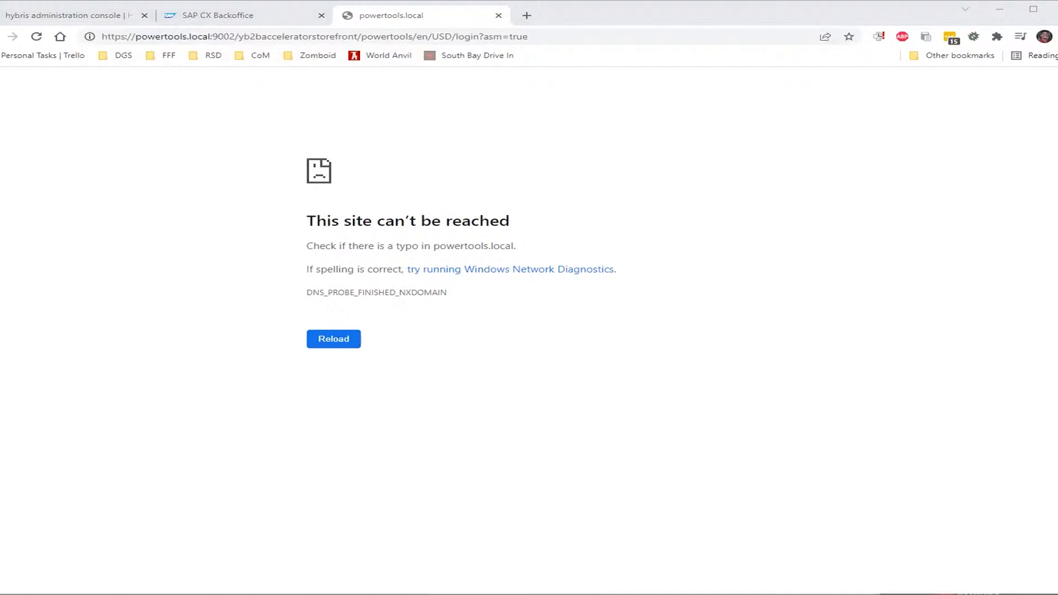
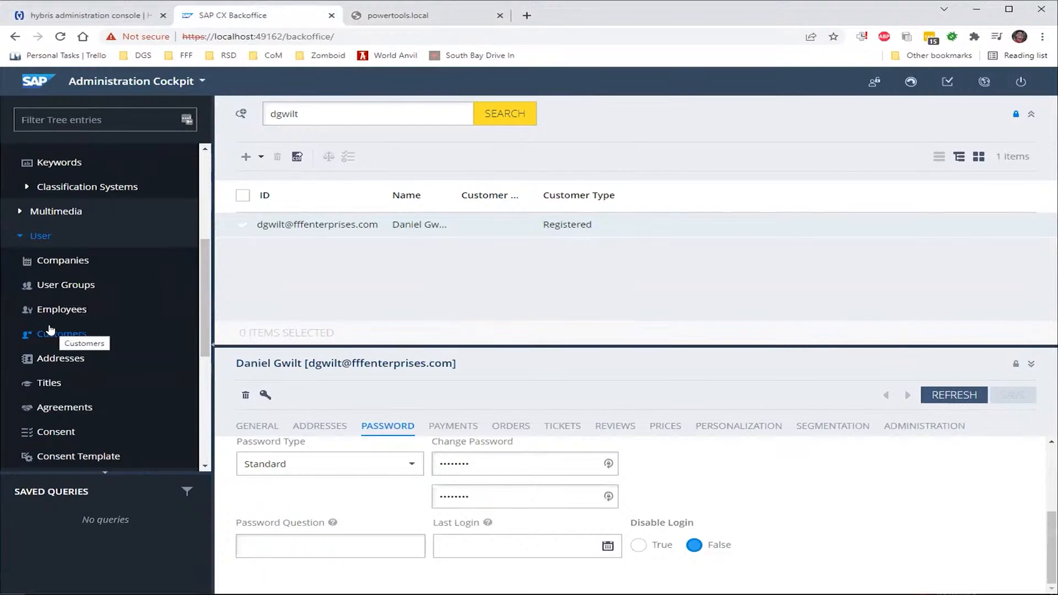
# Select the trailing path of the localhost:49162 address so it can be replaced
pyautogui.scroll(-5, 61, 255)
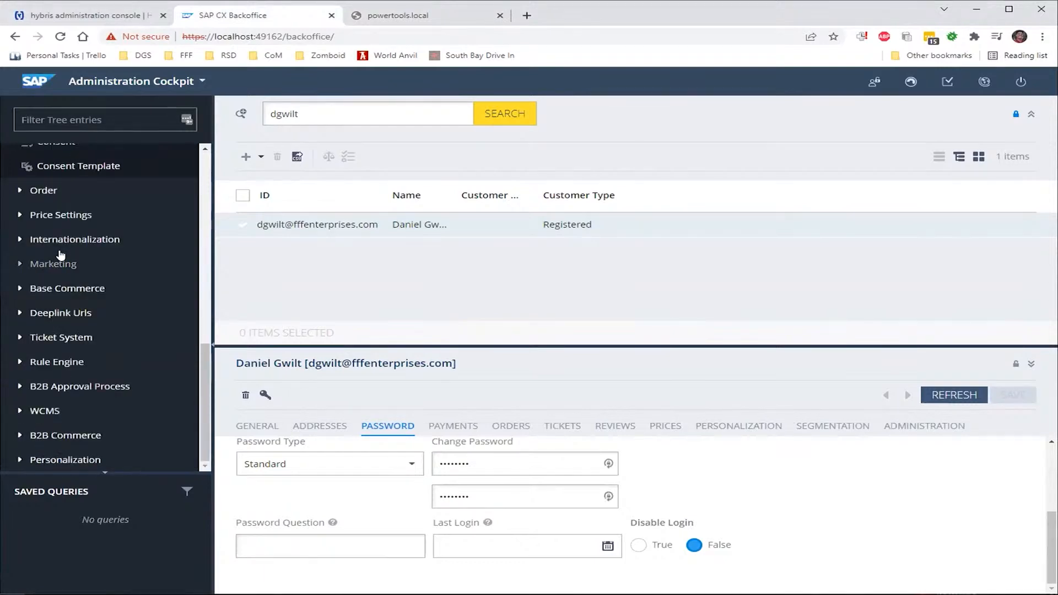
pyautogui.scroll(2, 61, 255)
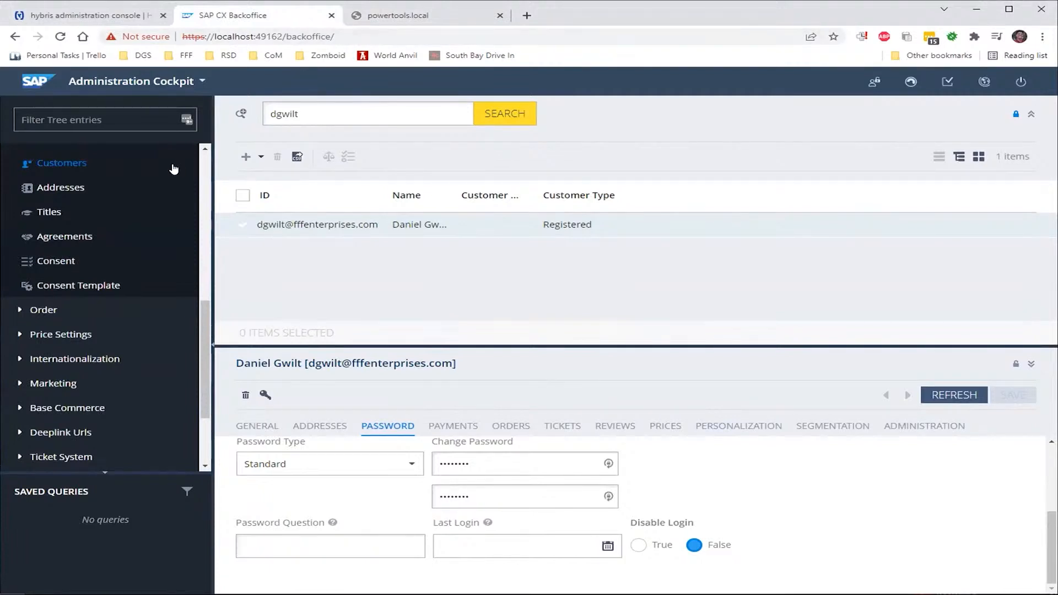
pyautogui.doubleClick(298, 37)
# Load localhost:49162/smartedit and sign in with the administrator username and password
pyautogui.write('smarte')
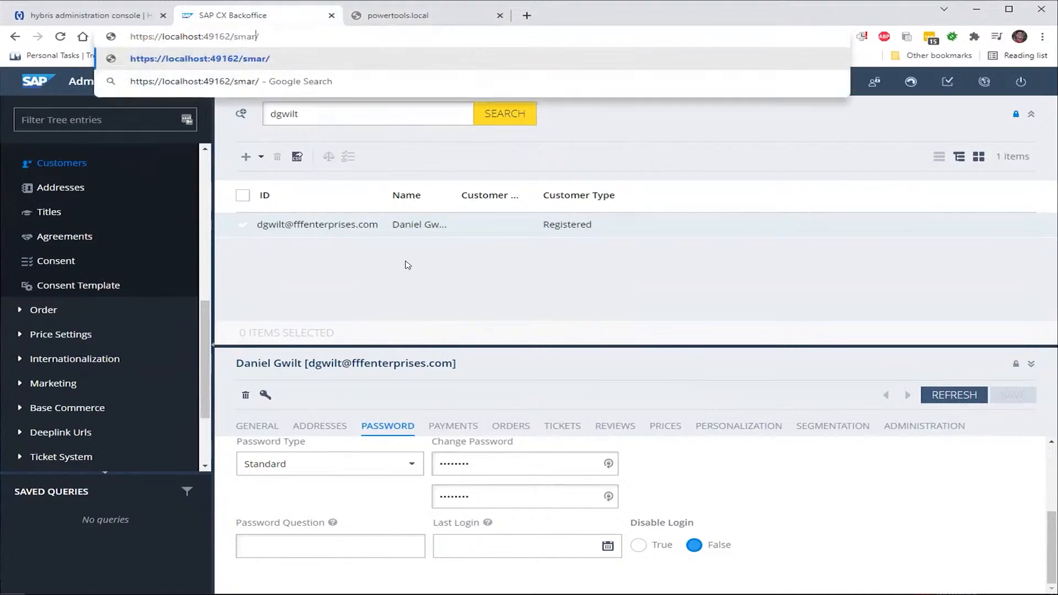
pyautogui.write('dit')
pyautogui.press('Return')
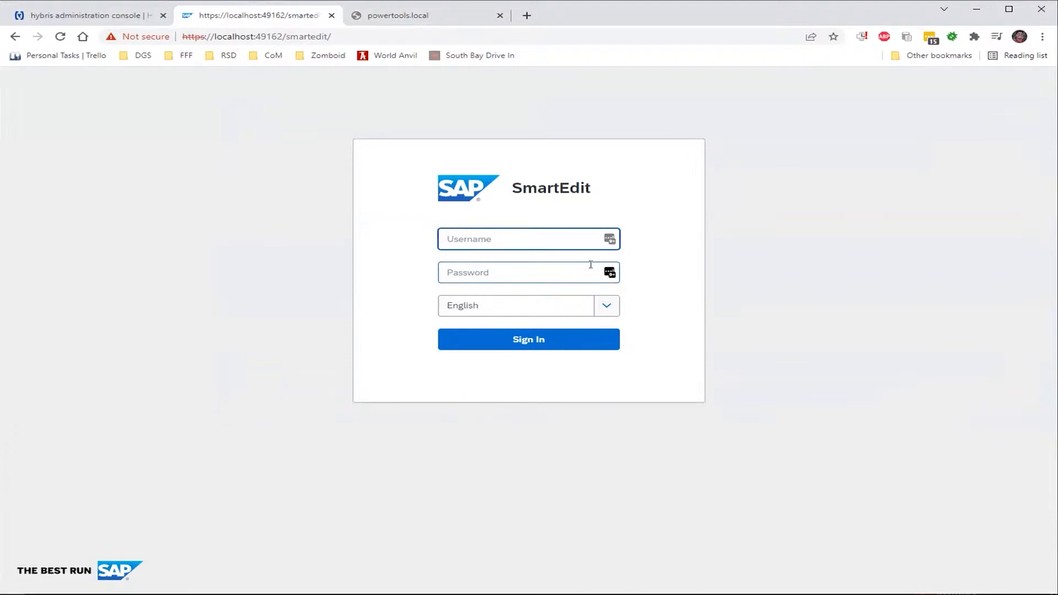
pyautogui.write('admin')
pyautogui.press('Tab')
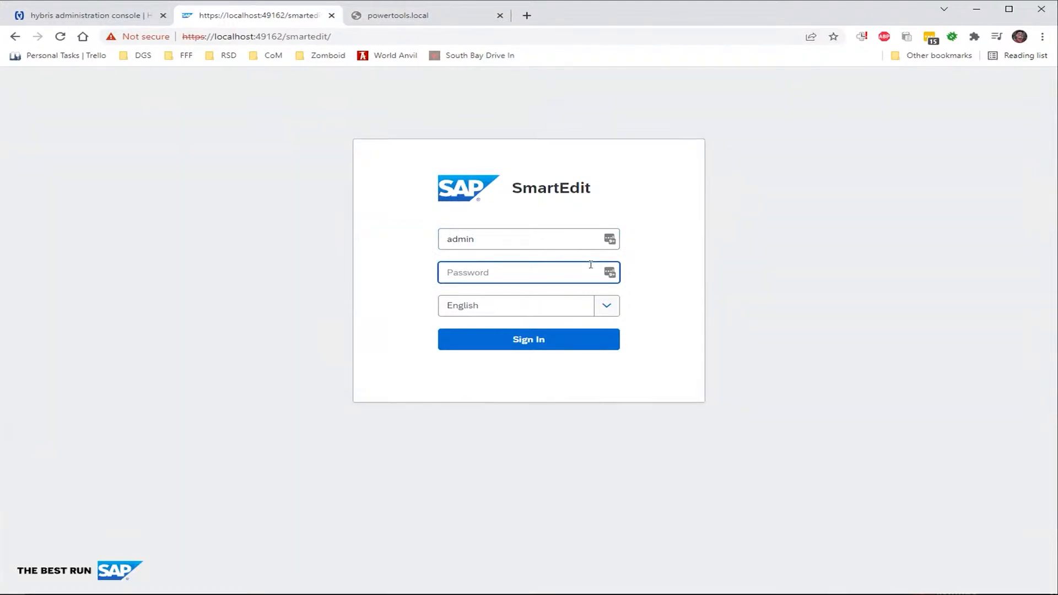
pyautogui.write('nimda')
pyautogui.press('Return')
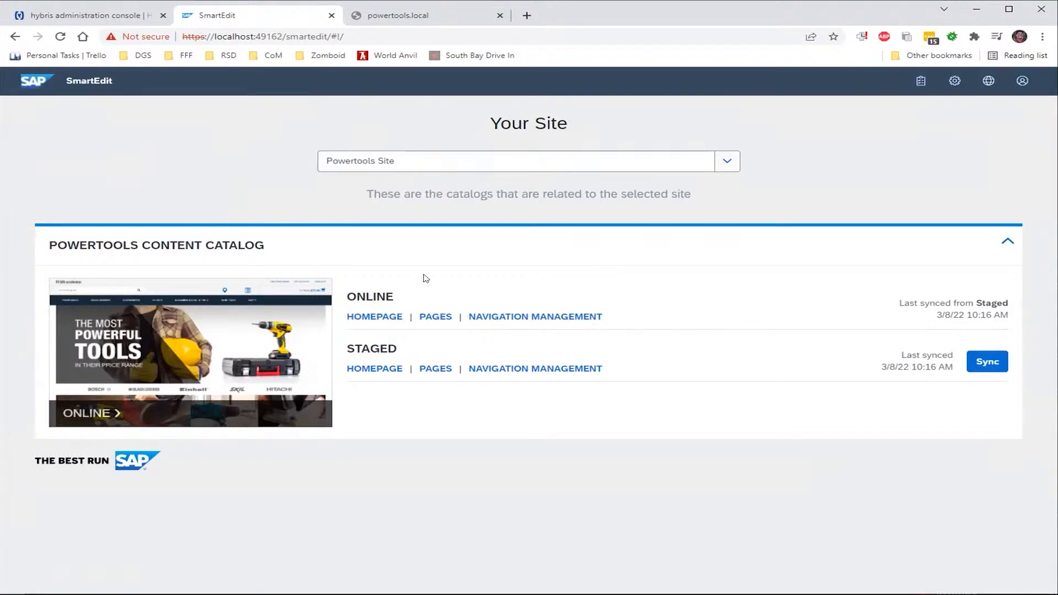
# Confirm Powertools Site is selected, then open Navigation Management for the Staged catalog
pyautogui.click(423, 166)
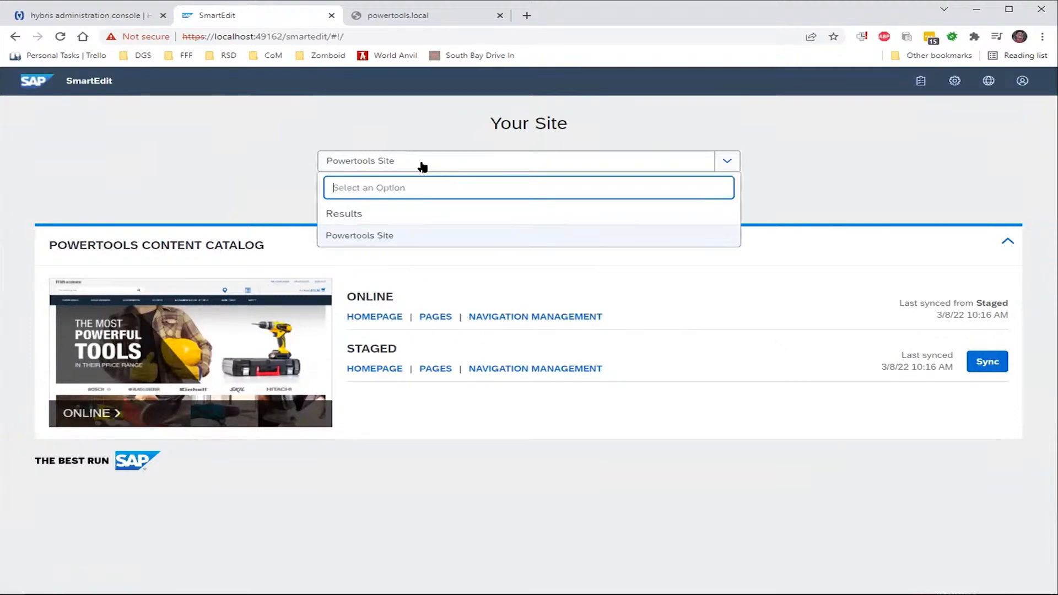
pyautogui.click(395, 144)
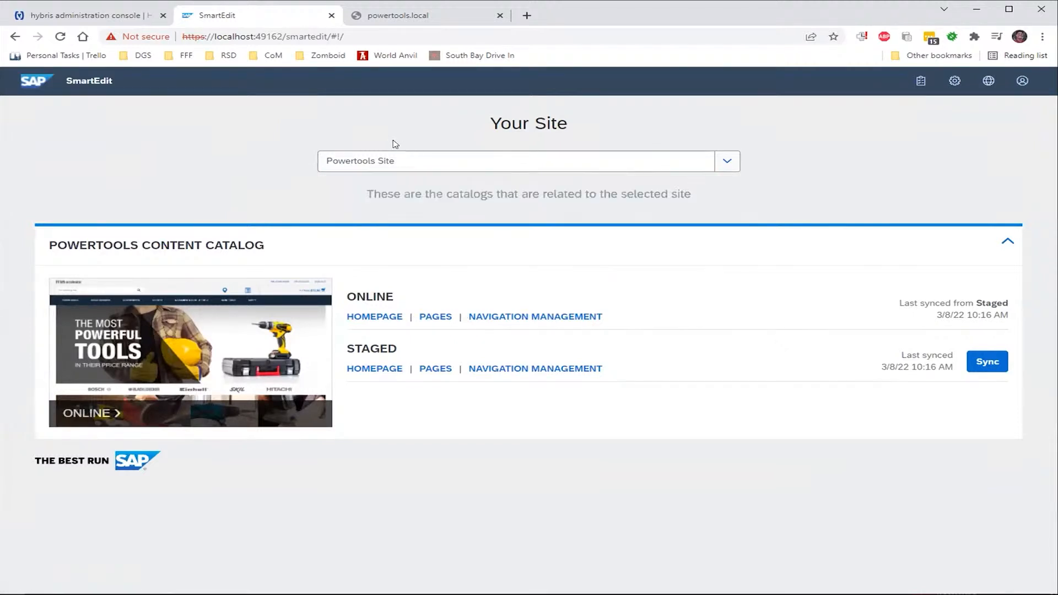
pyautogui.click(514, 369)
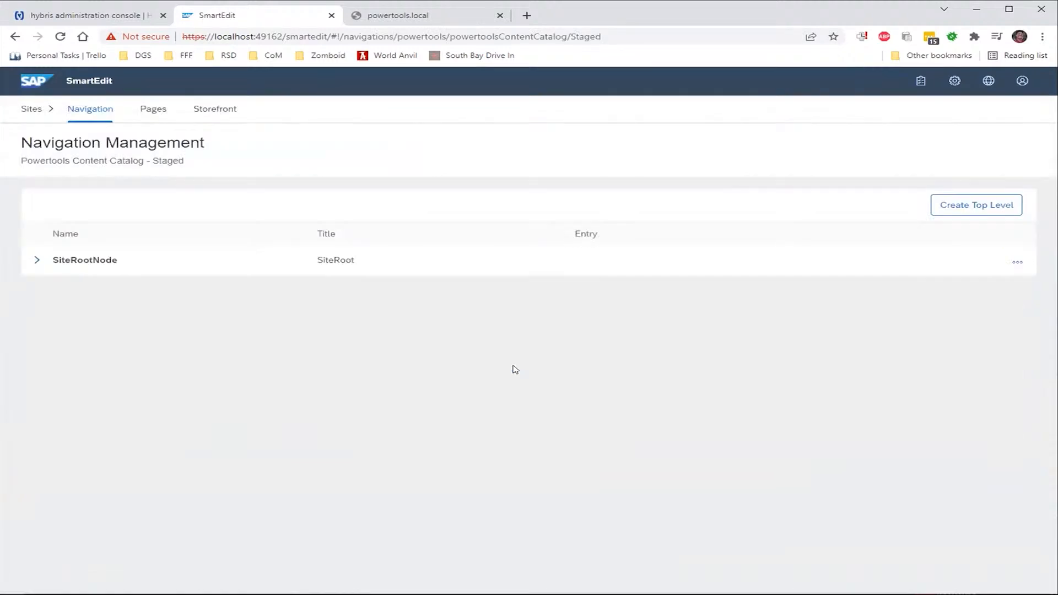
# Expand SiteRootNode, Powertools Site and My Account, then show the Personal Details actions menu
pyautogui.click(39, 262)
pyautogui.click(43, 290)
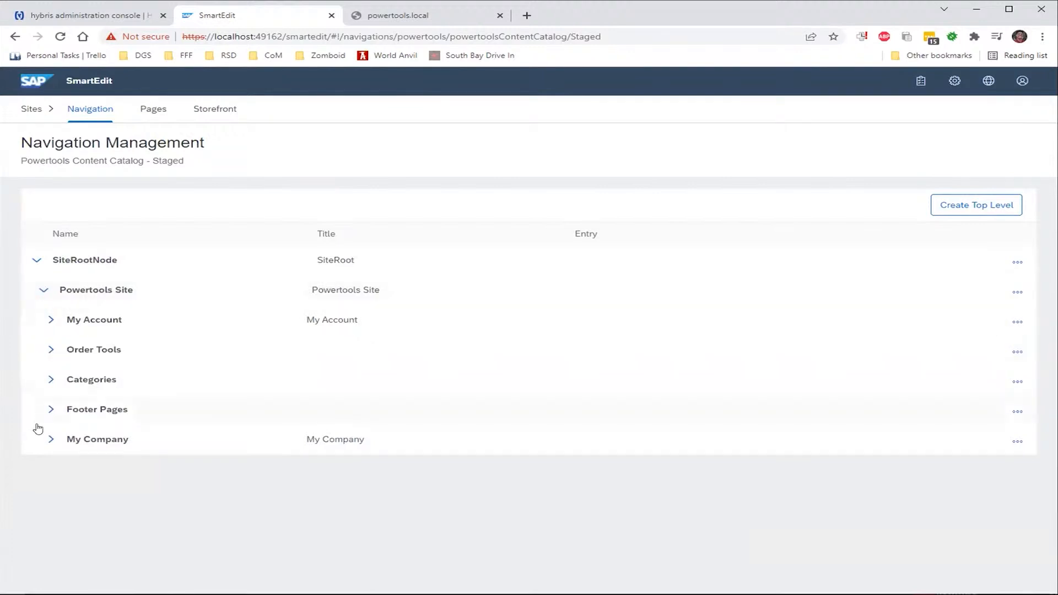
pyautogui.click(50, 322)
pyautogui.click(48, 325)
pyautogui.click(51, 320)
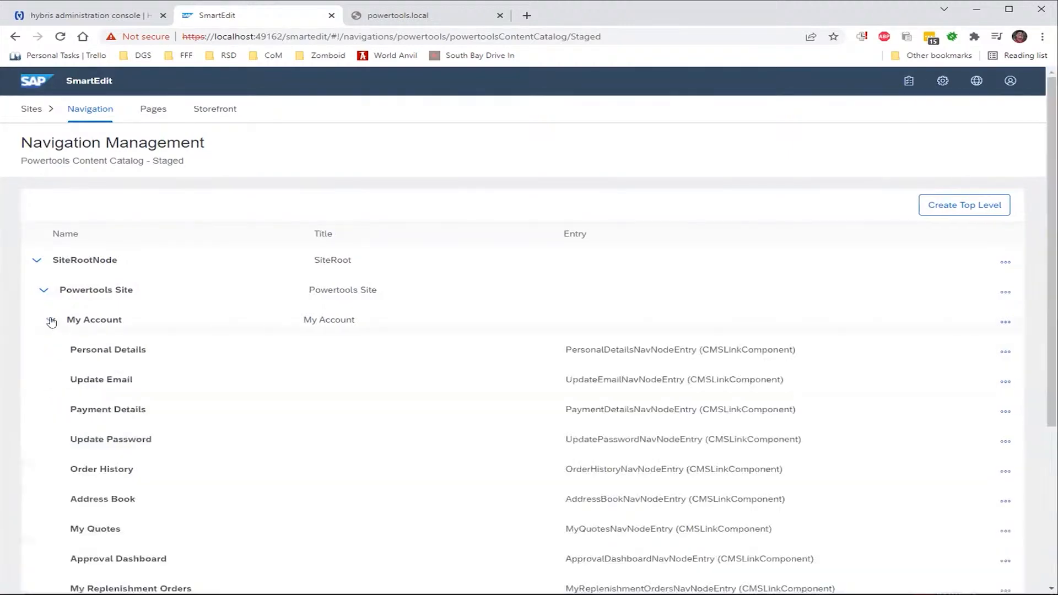
pyautogui.scroll(-1, 140, 349)
pyautogui.scroll(-1, 144, 350)
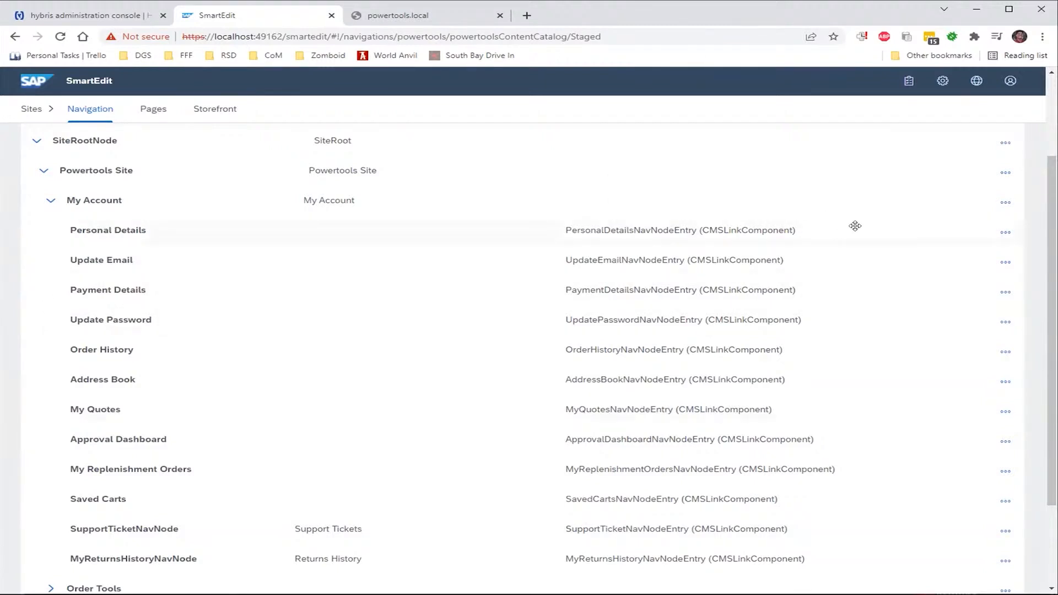
pyautogui.click(1003, 233)
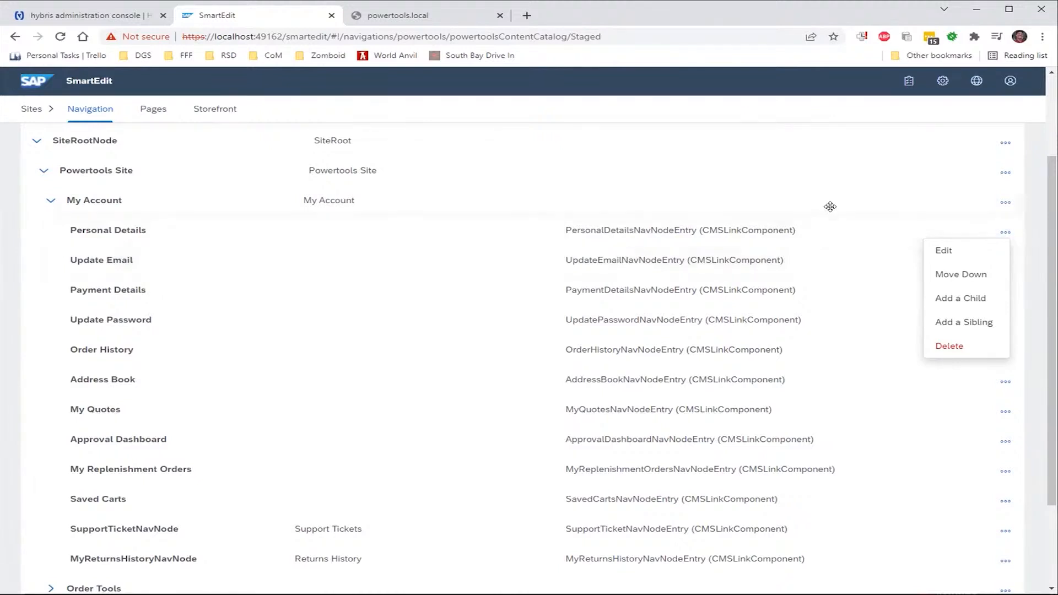
pyautogui.click(1006, 203)
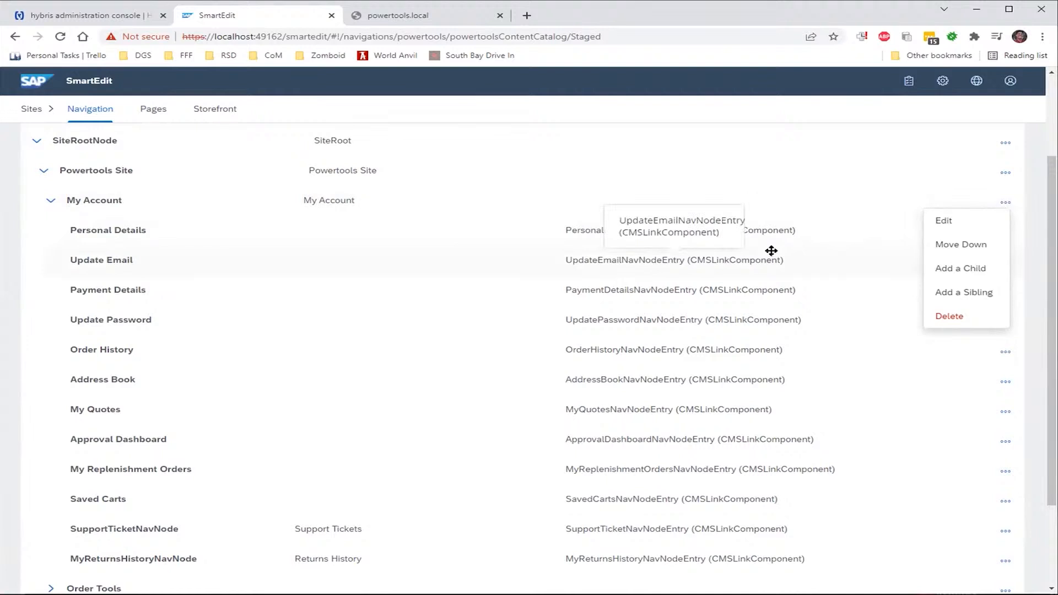
pyautogui.click(828, 230)
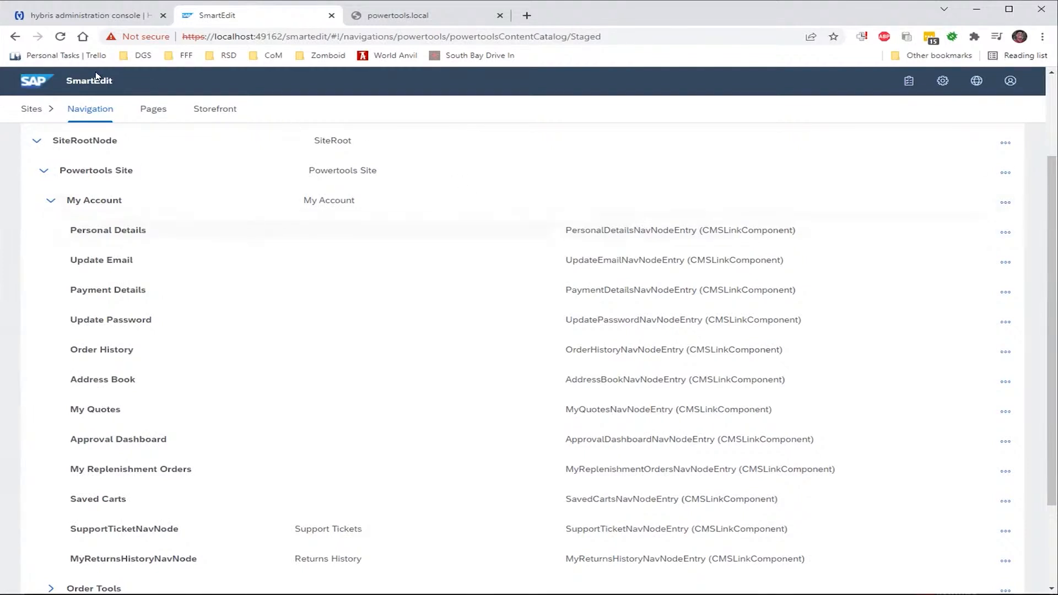
pyautogui.click(150, 111)
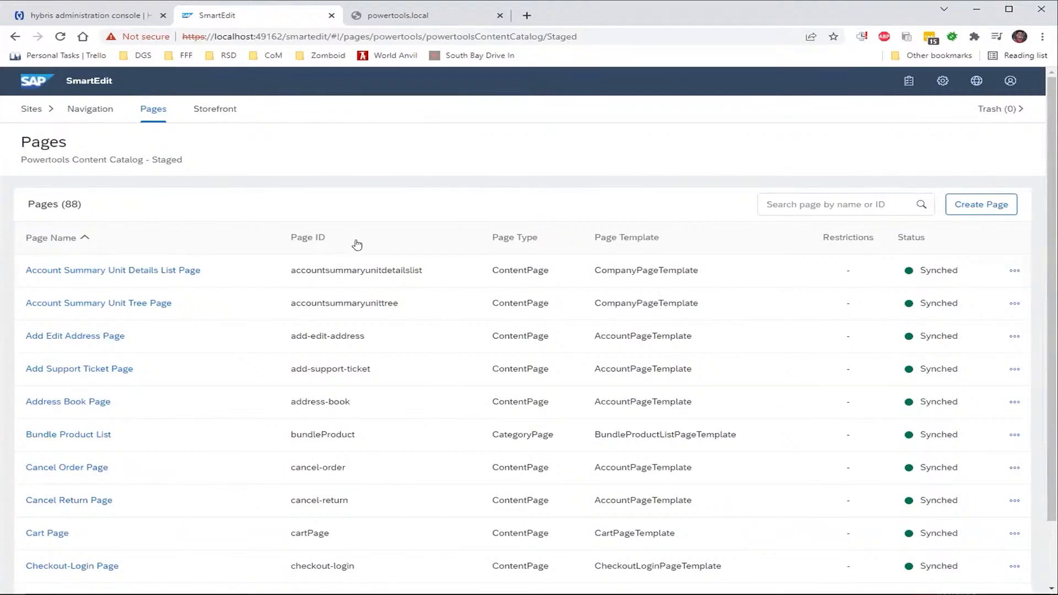
# Go to the second page of the Pages list and open the FAQ page in Storefront view
pyautogui.scroll(-1, 549, 364)
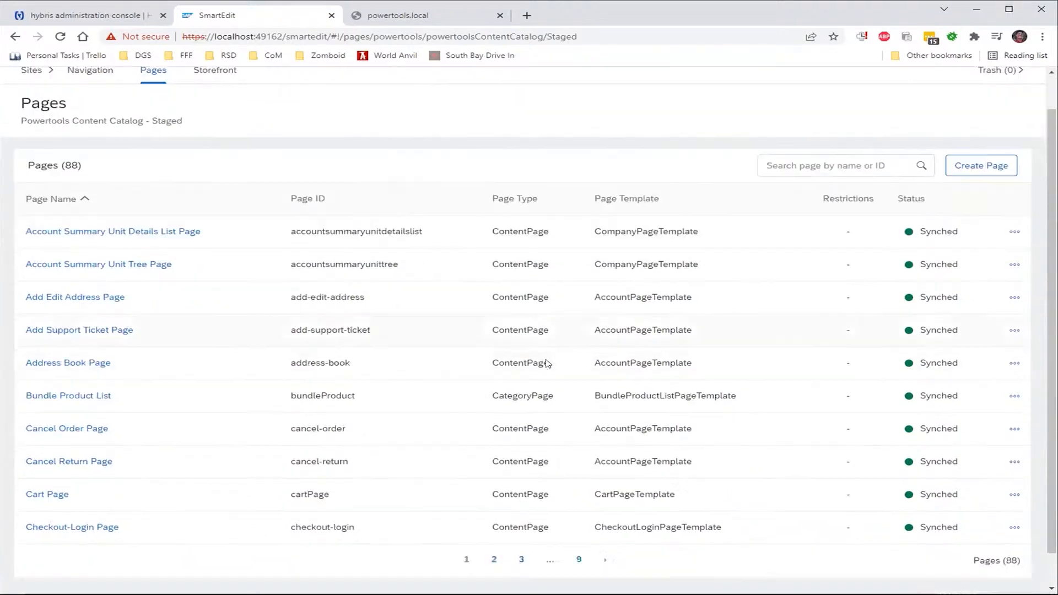
pyautogui.scroll(1, 548, 364)
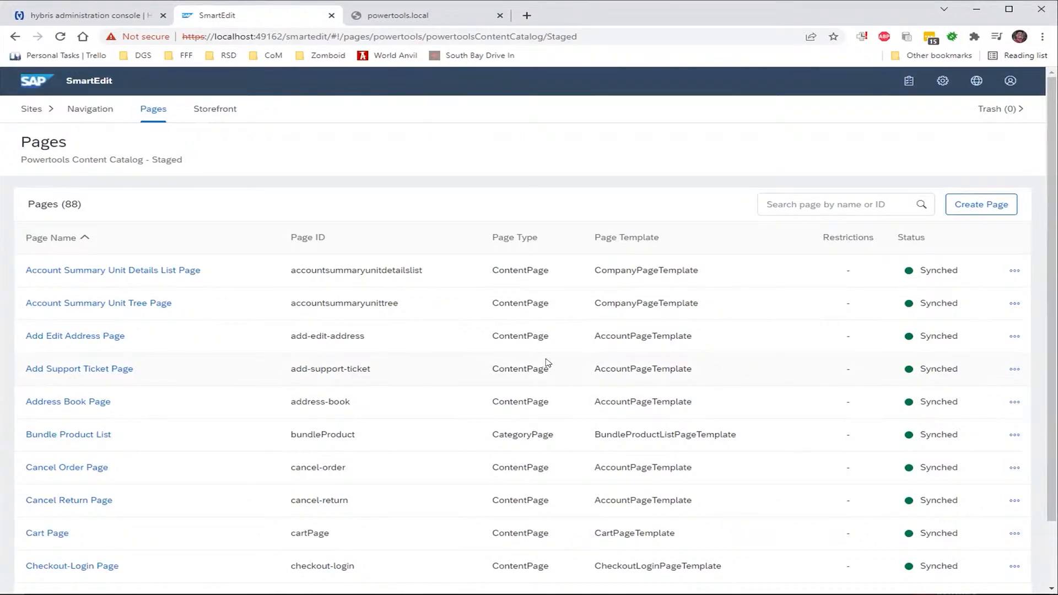
pyautogui.scroll(-1, 548, 364)
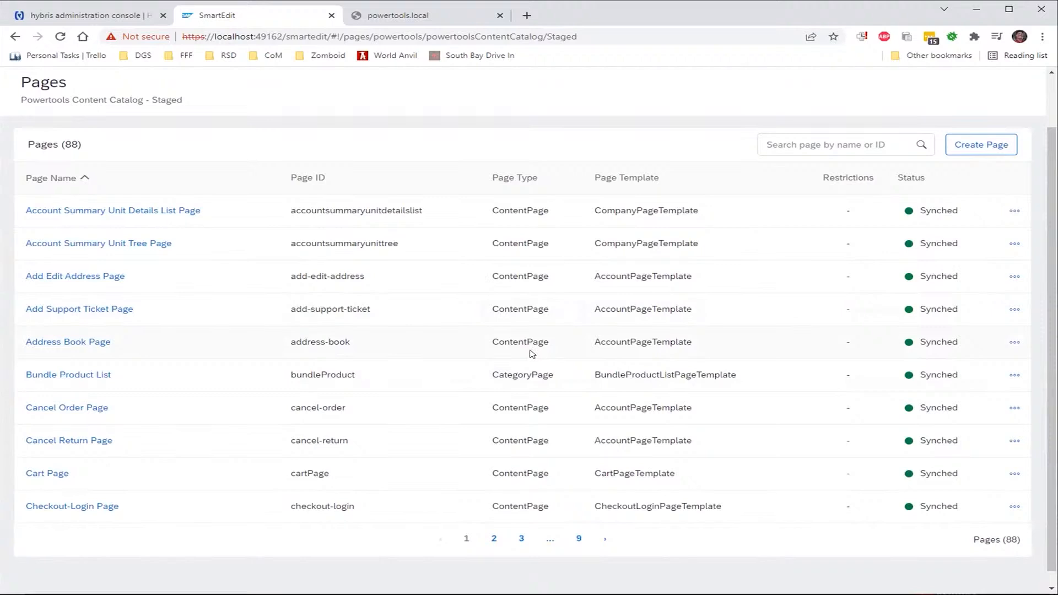
pyautogui.scroll(1, 525, 353)
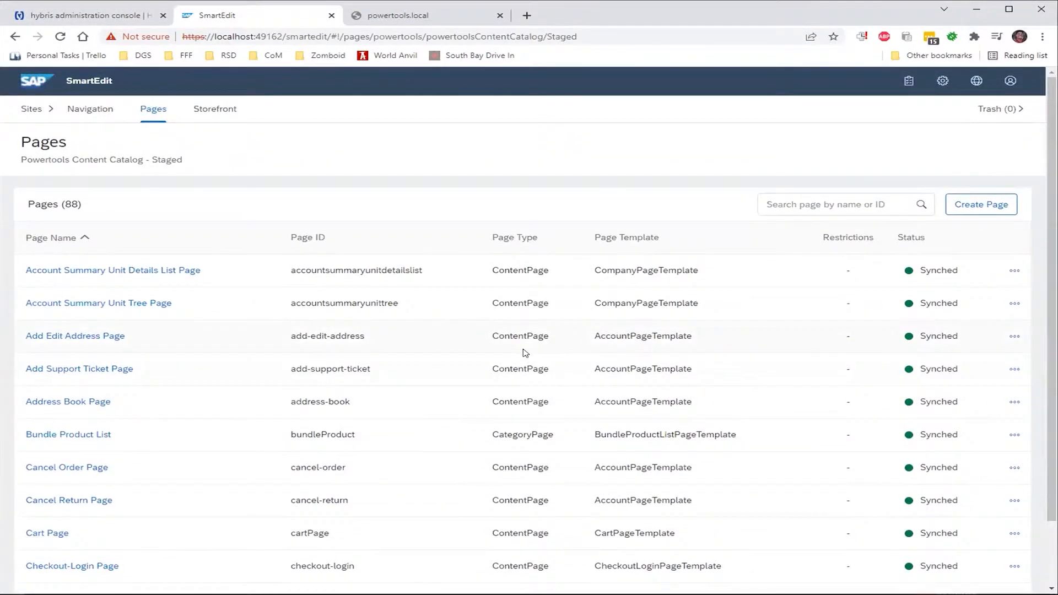
pyautogui.scroll(-1, 525, 352)
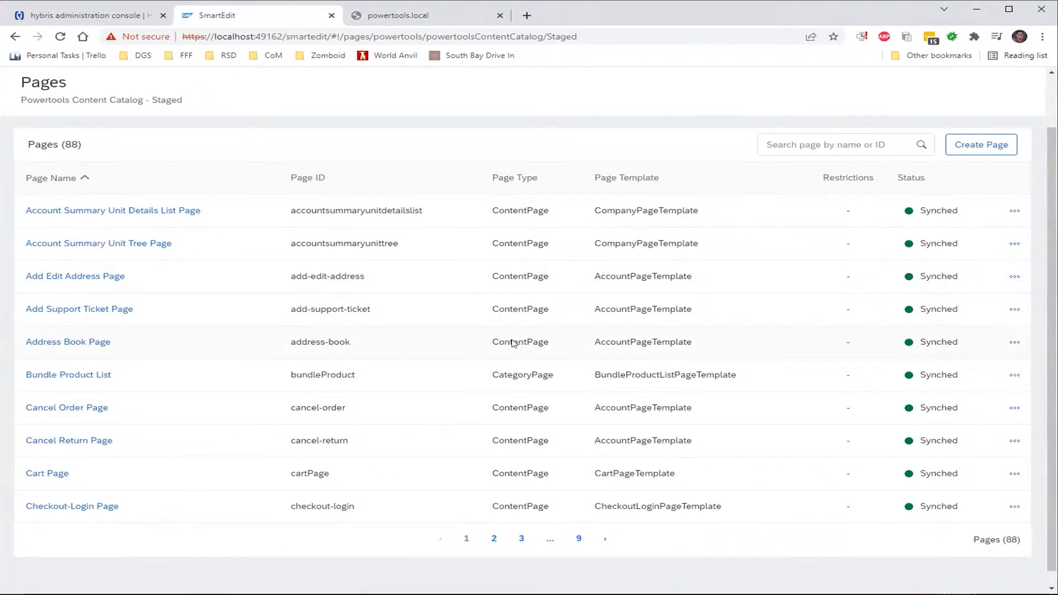
pyautogui.click(494, 540)
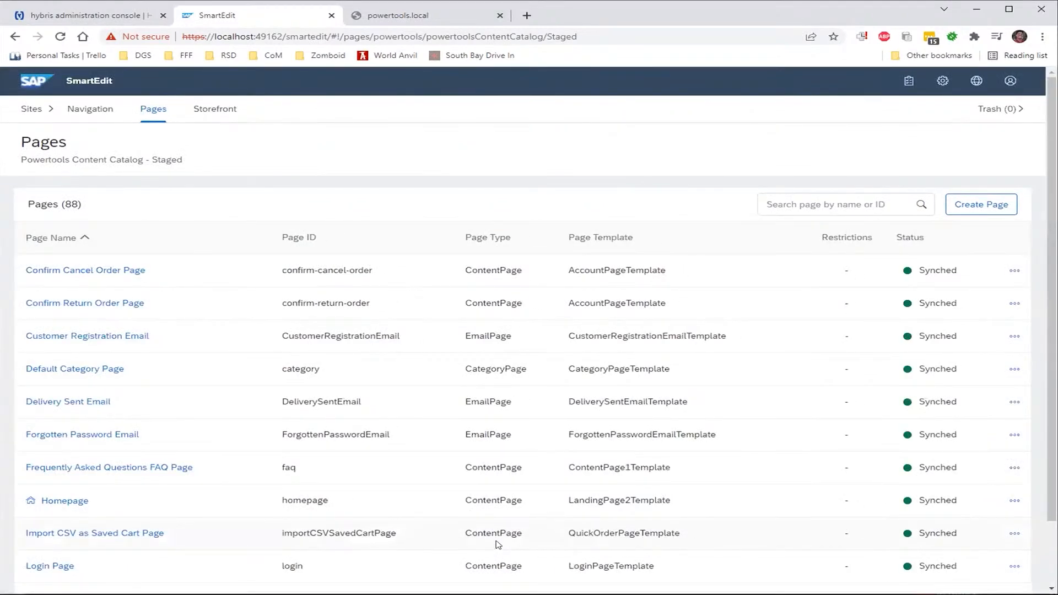
pyautogui.scroll(-2, 486, 515)
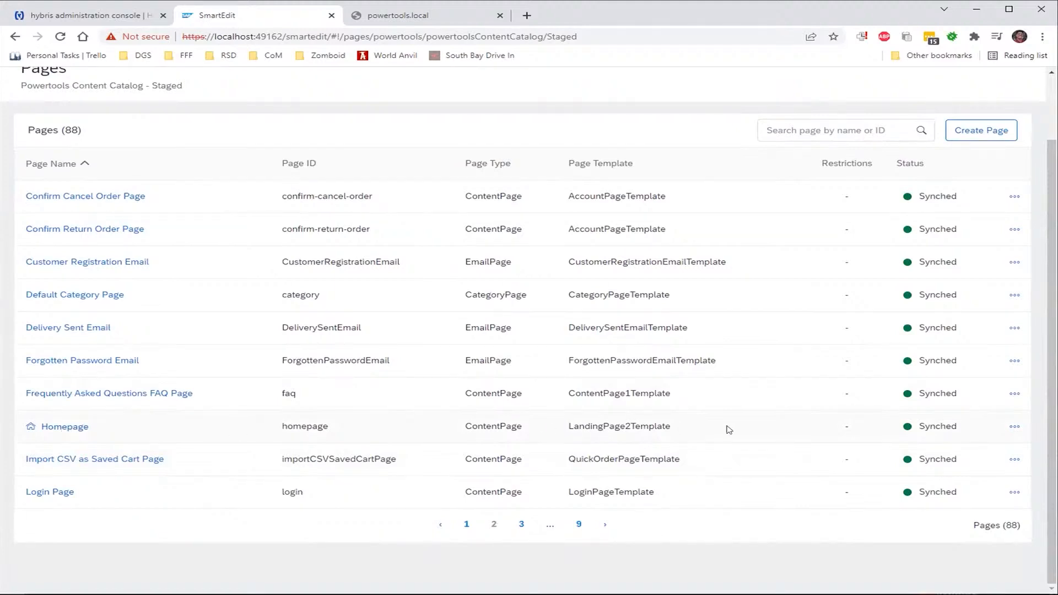
pyautogui.moveTo(949, 430)
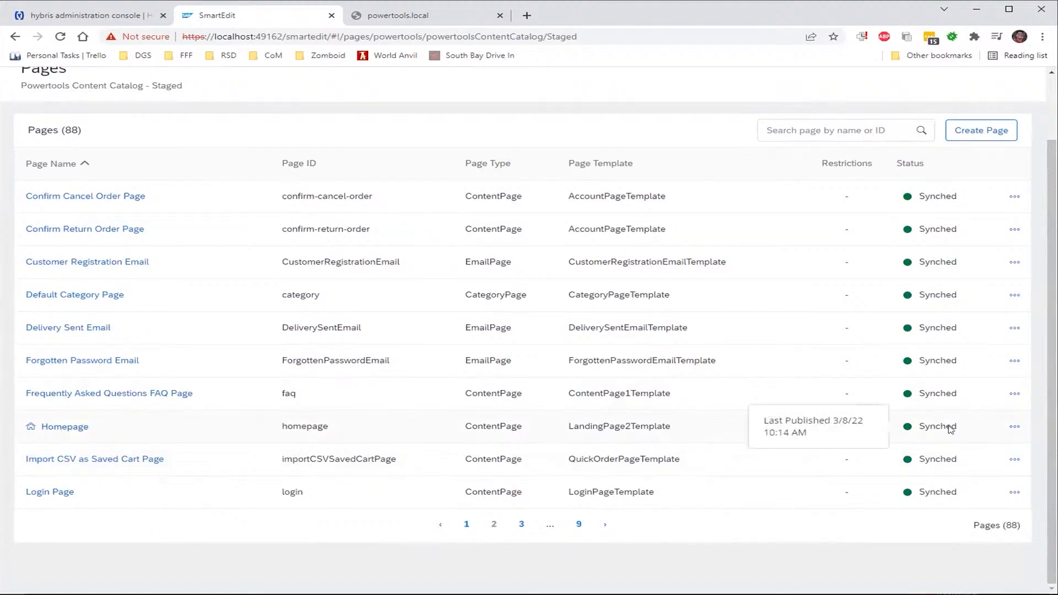
pyautogui.click(1011, 428)
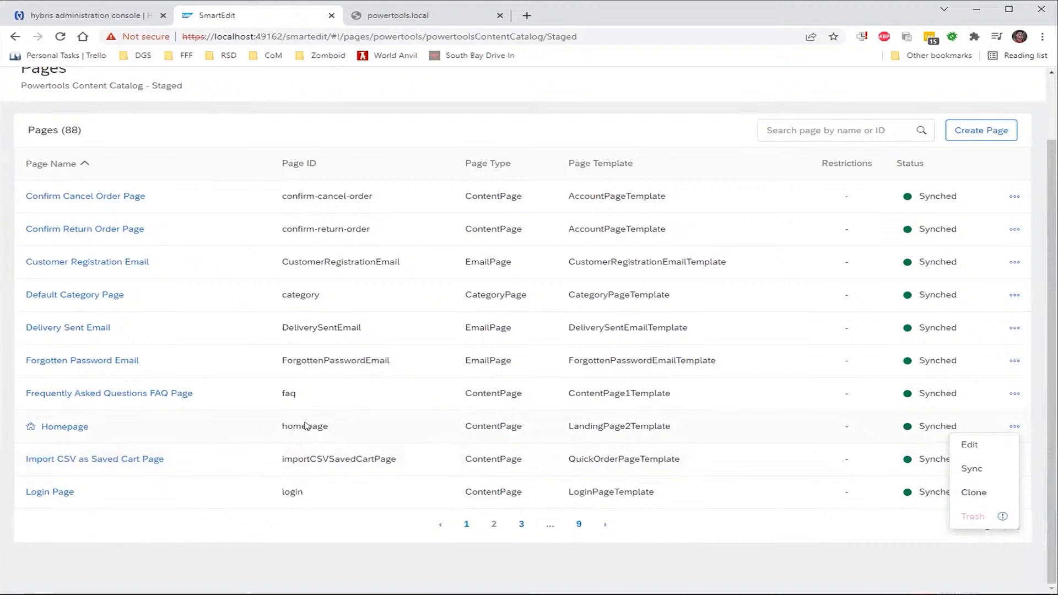
pyautogui.click(177, 391)
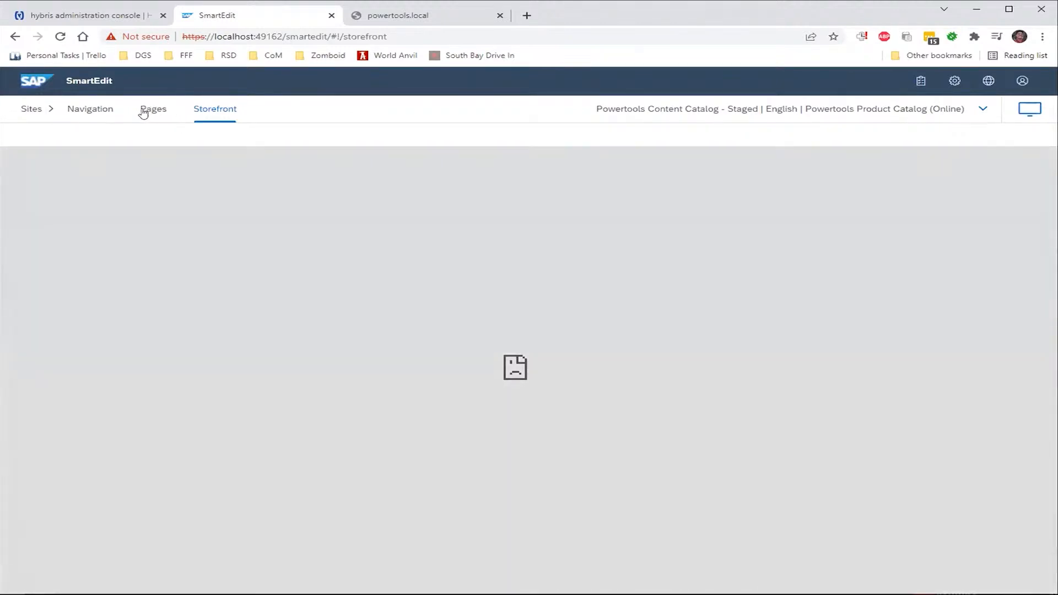
# Retry a page preview in Storefront view and mark the unresolved powertools.local host name
pyautogui.click(143, 112)
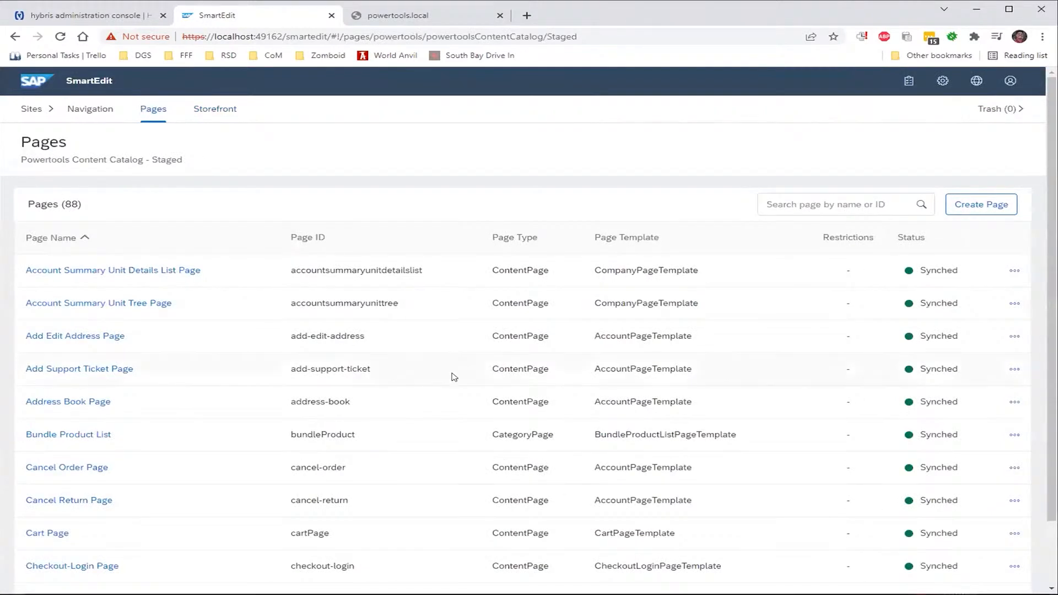
pyautogui.click(230, 107)
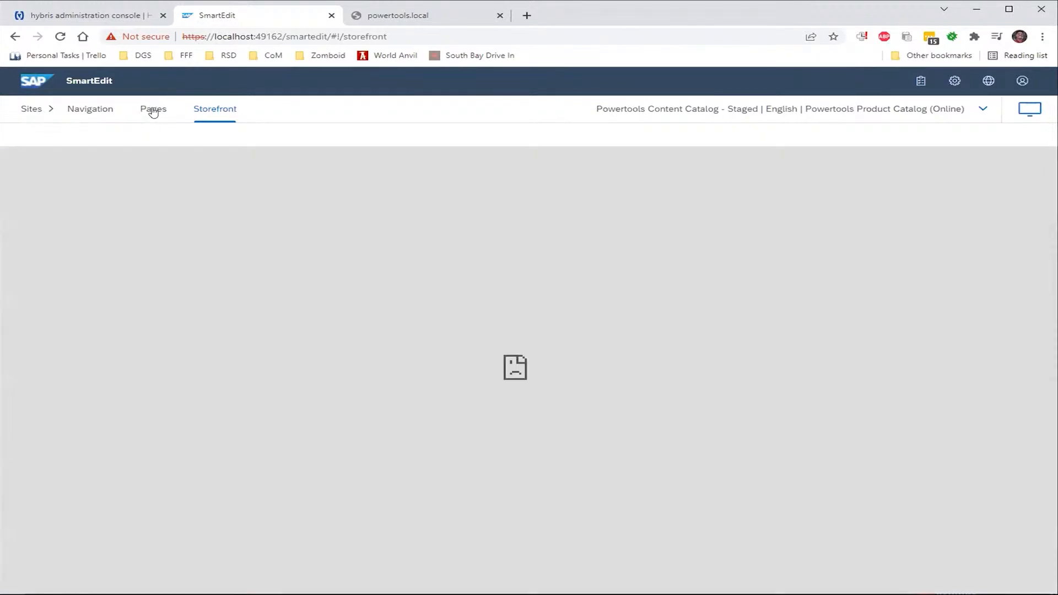
pyautogui.click(154, 110)
pyautogui.click(104, 269)
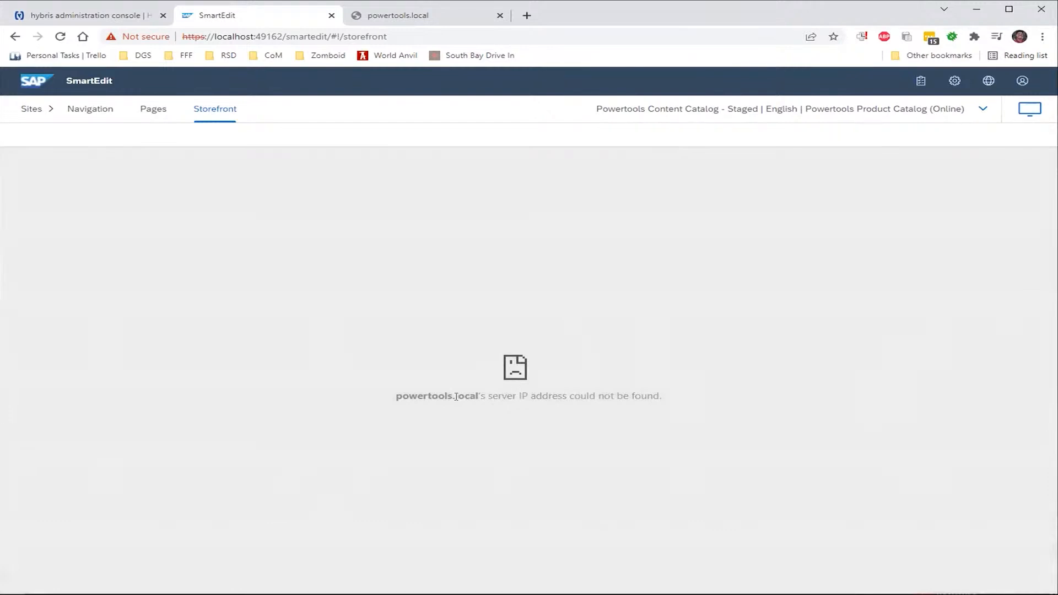
pyautogui.moveTo(456, 397)
pyautogui.mouseDown()
pyautogui.moveTo(393, 396)
pyautogui.moveTo(477, 398)
pyautogui.mouseUp()
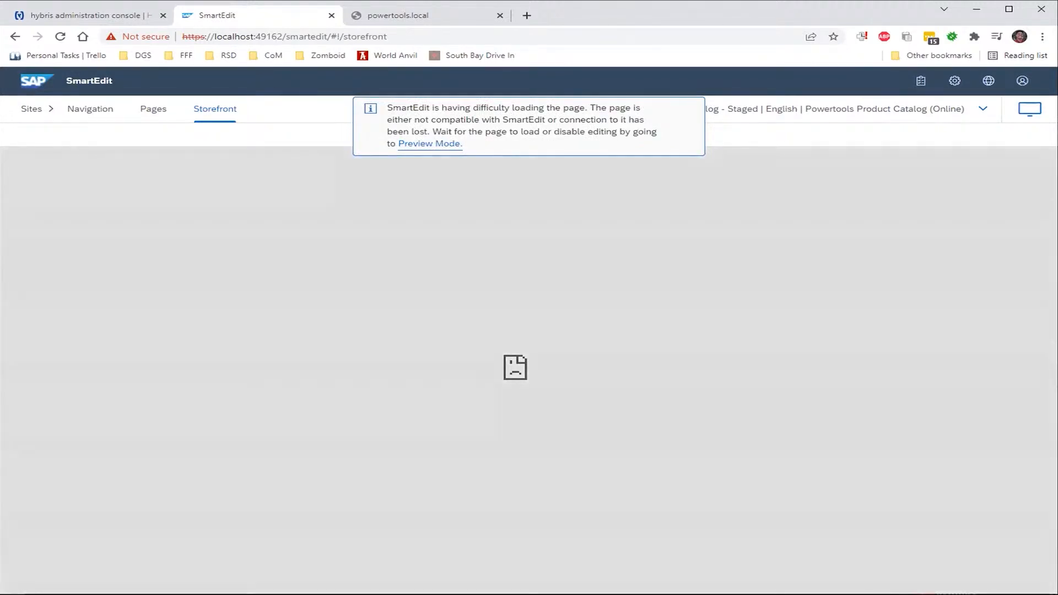
# Open Platform > Configuration in the hybris administration console
pyautogui.click(97, 15)
pyautogui.moveTo(220, 135)
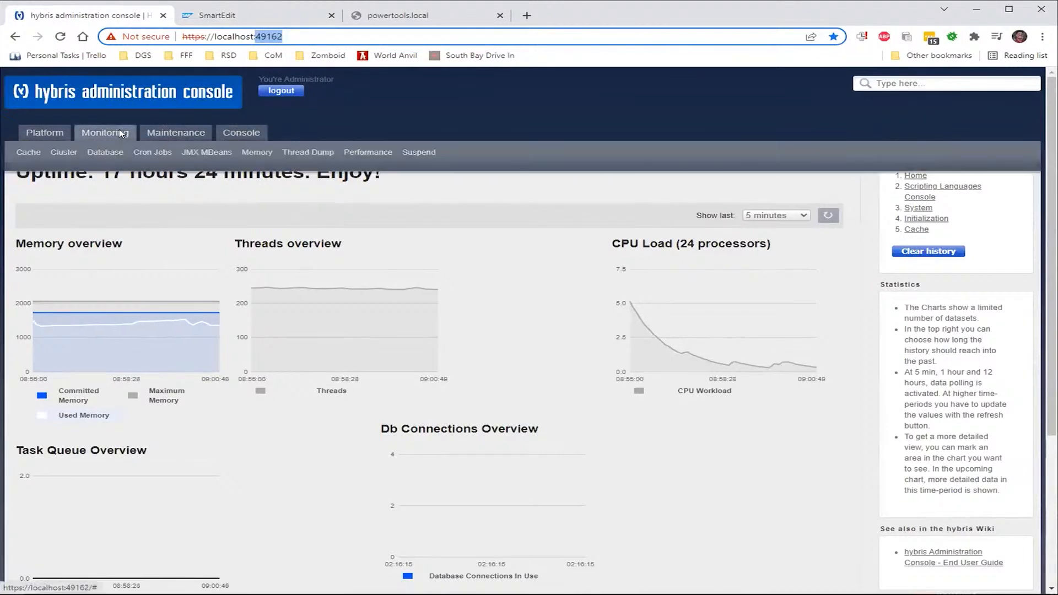
pyautogui.moveTo(49, 131)
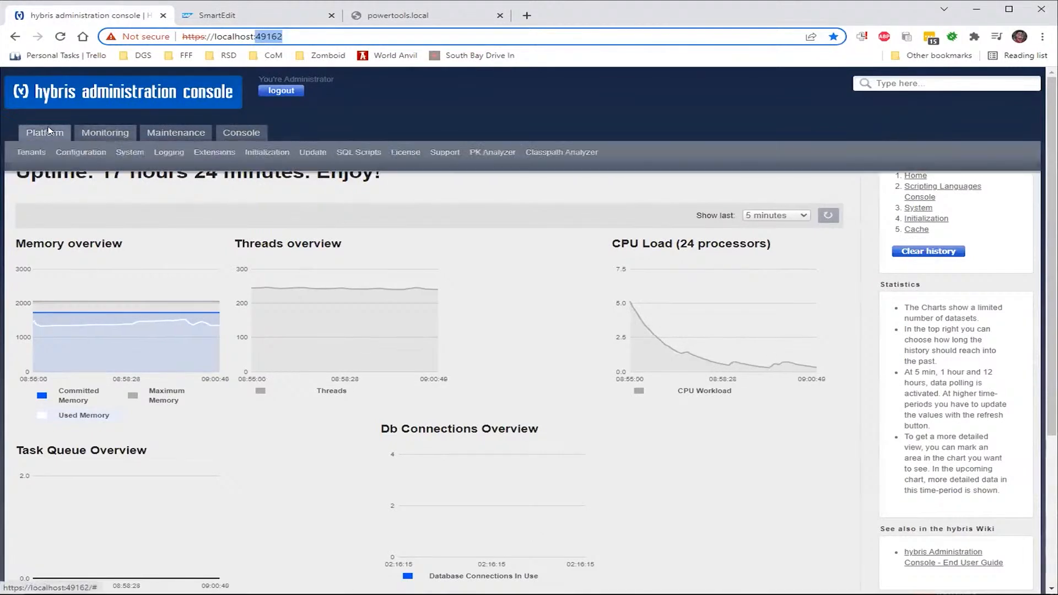
pyautogui.click(71, 153)
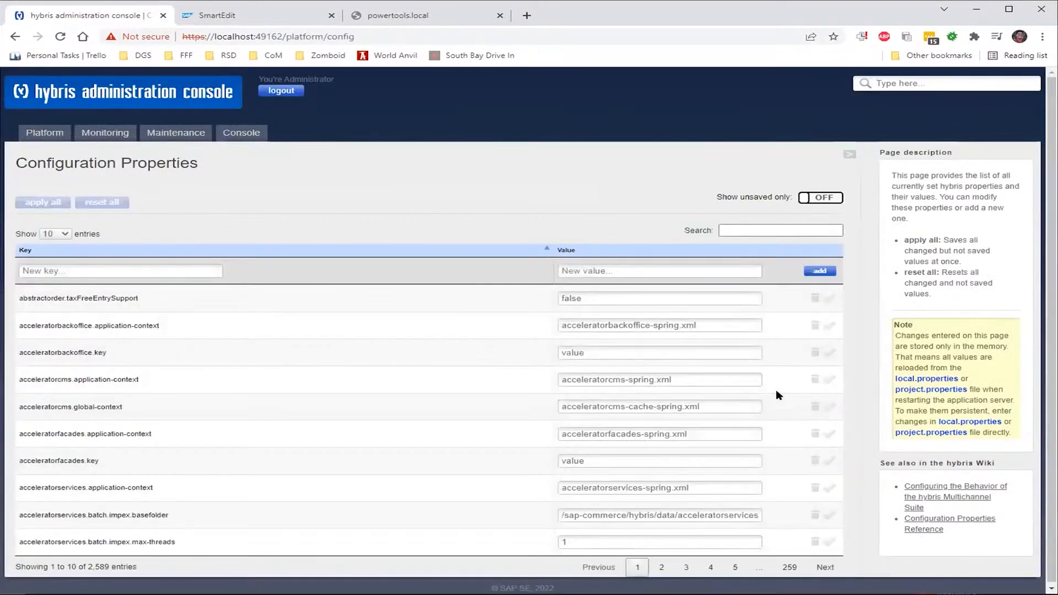
# Filter the configuration properties by 'host' instead of 'ip', then move to the powertools.local tab
pyautogui.click(761, 229)
pyautogui.write('ip')
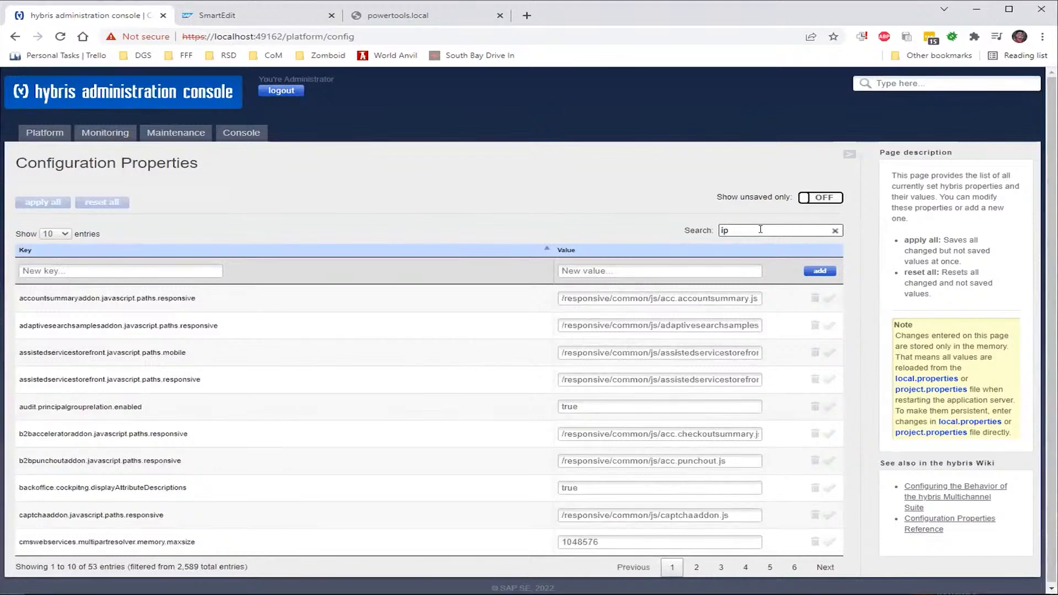
pyautogui.hotkey('ctrl', 'a')
pyautogui.press('BackSpace')
pyautogui.write('host')
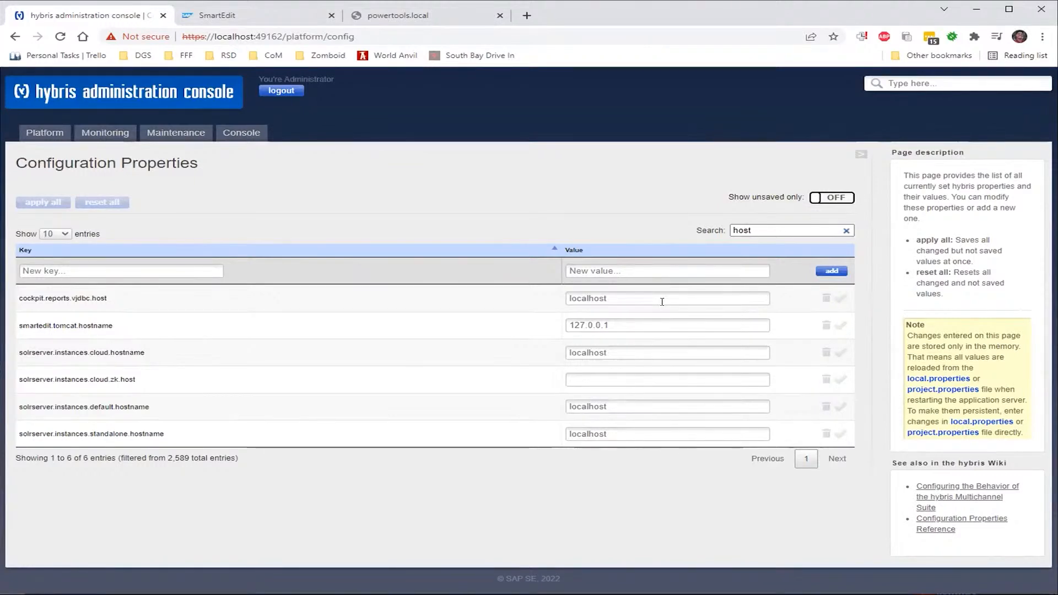
pyautogui.click(435, 22)
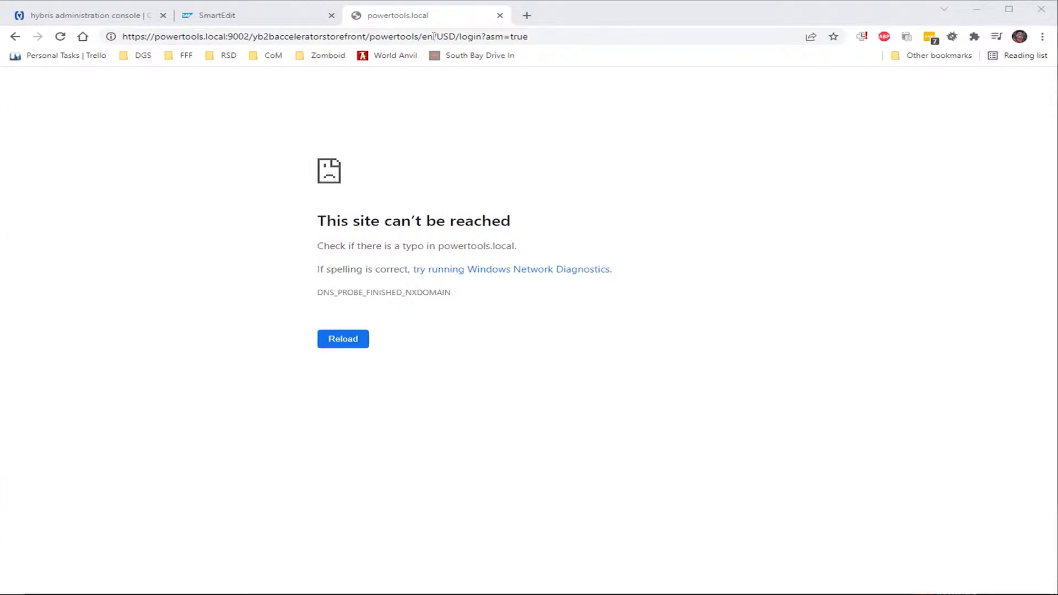
# Leave Chrome for the docker exec terminal window
pyautogui.hotkey('alt', 'Tab')
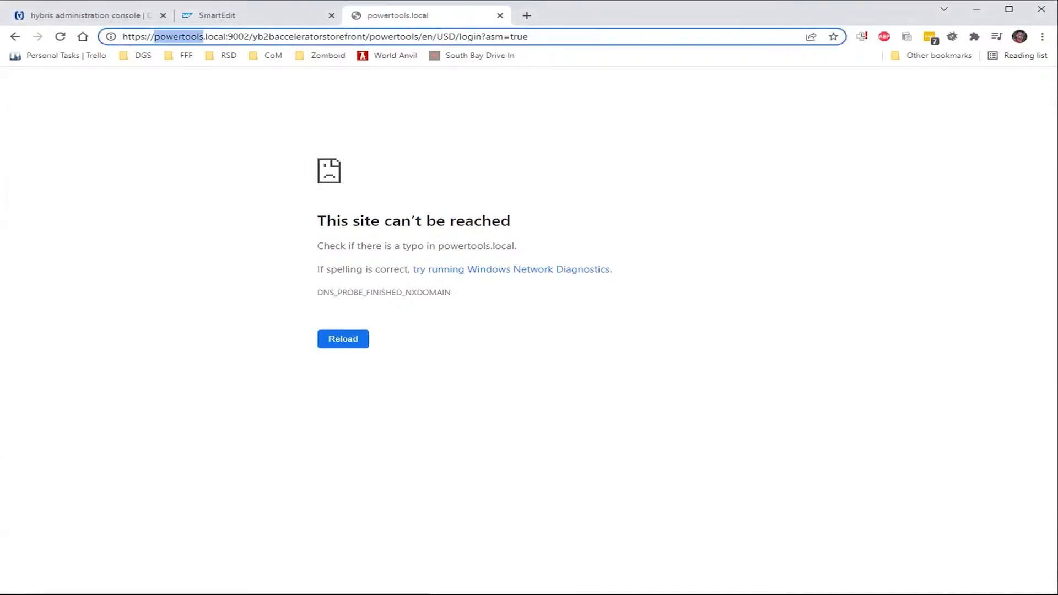
pyautogui.hotkey('alt', 'Tab')
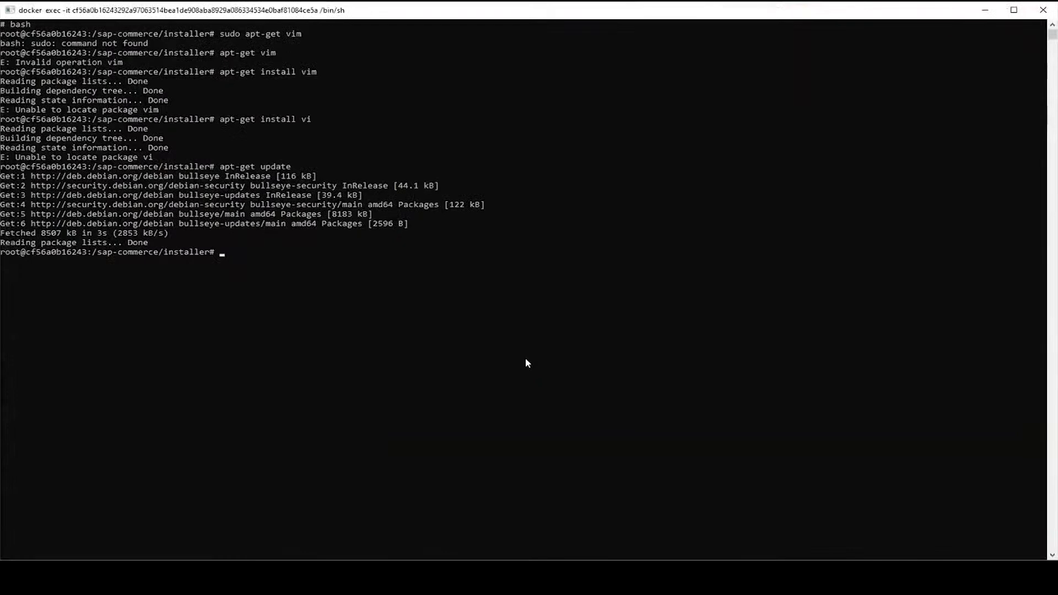
# Install vim in the container with apt-get, confirming Y, and open /etc/hosts in it
pyautogui.write('s')
pyautogui.press('Up')
pyautogui.press('Up')
pyautogui.write('m')
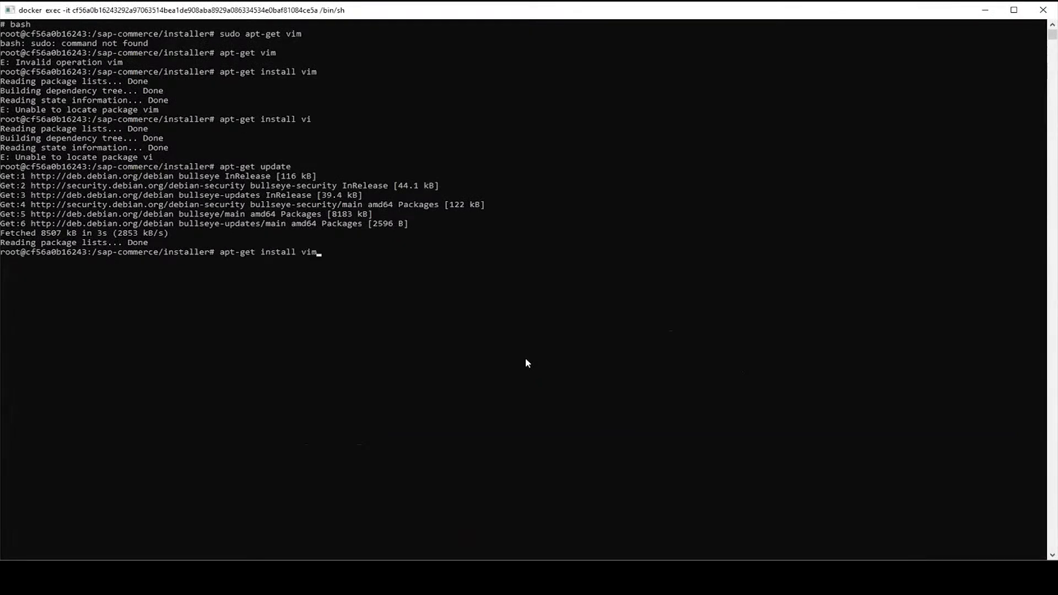
pyautogui.press('Return')
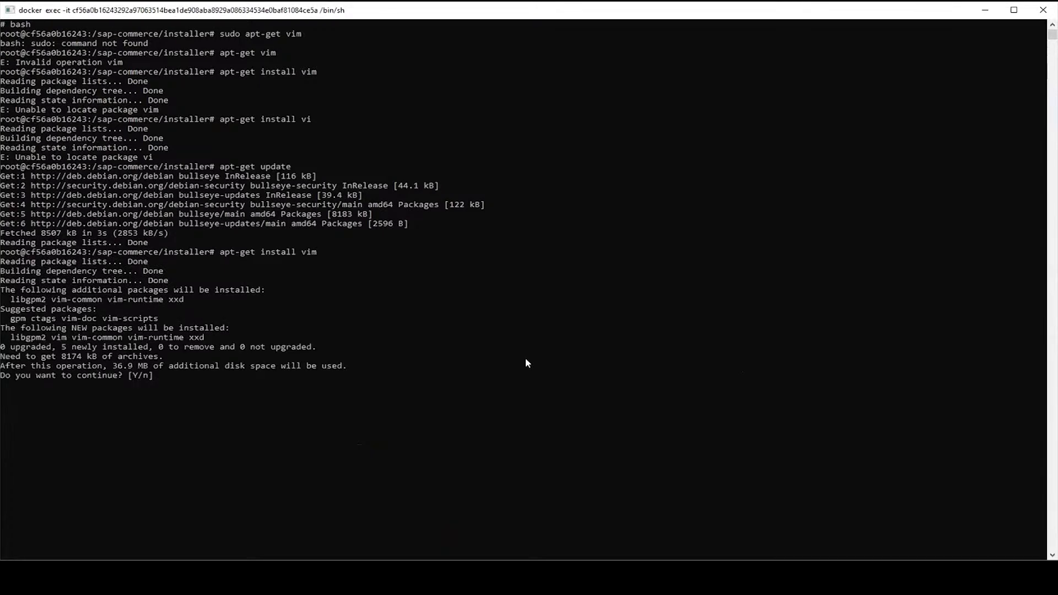
pyautogui.write('Y')
pyautogui.press('Return')
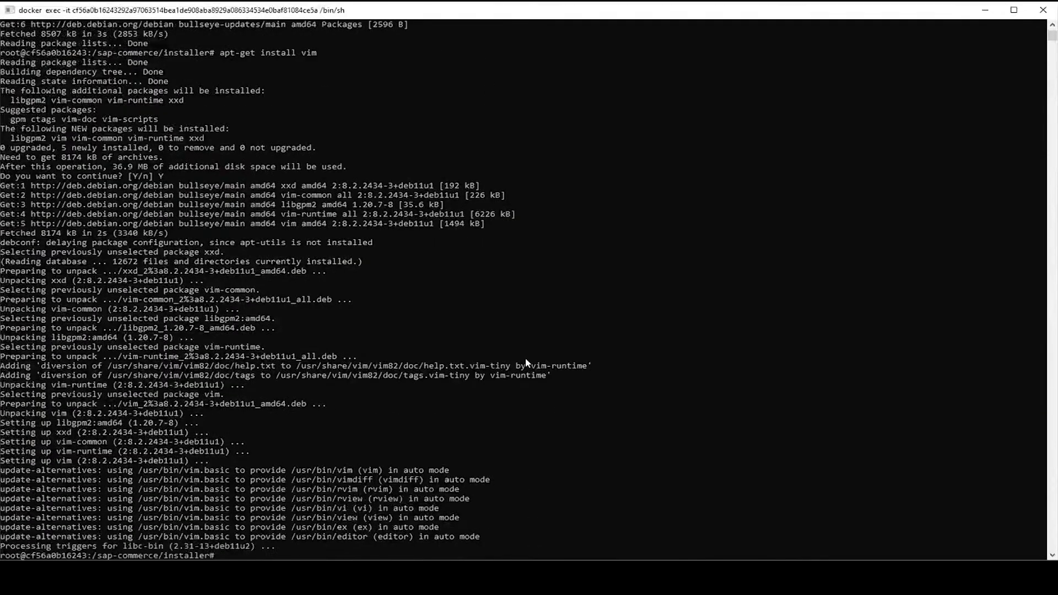
pyautogui.write('vim /etc/hosts')
pyautogui.press('Return')
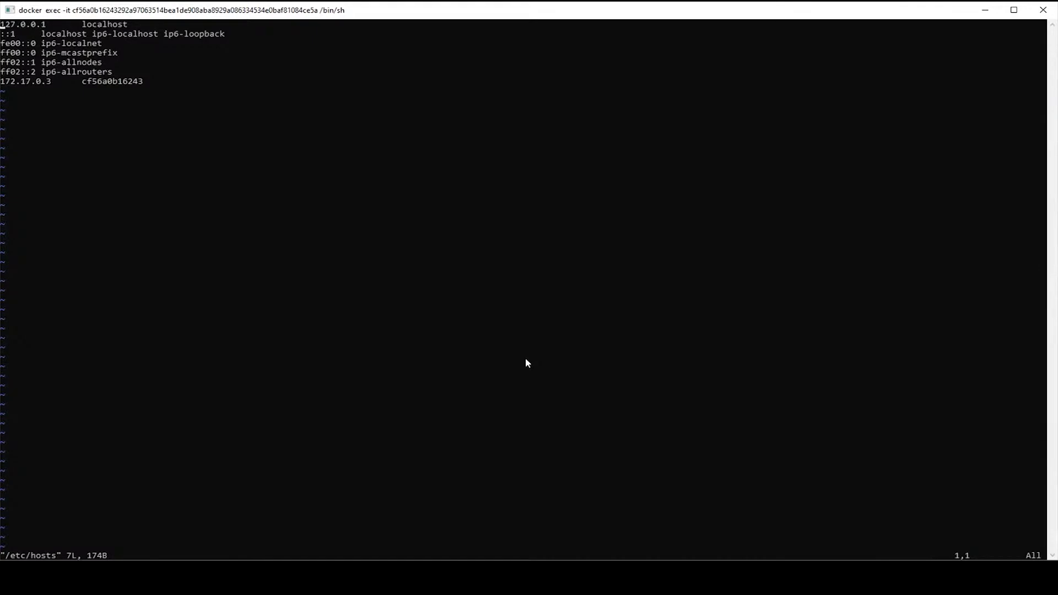
# Append a line 'powertools.local localhost 127.0.0.1' at the end of /etc/hosts
pyautogui.press('Down')
pyautogui.press('Down')
pyautogui.press('Down')
pyautogui.press('i')
pyautogui.press('End')
pyautogui.press('Return')
pyautogui.write('power')
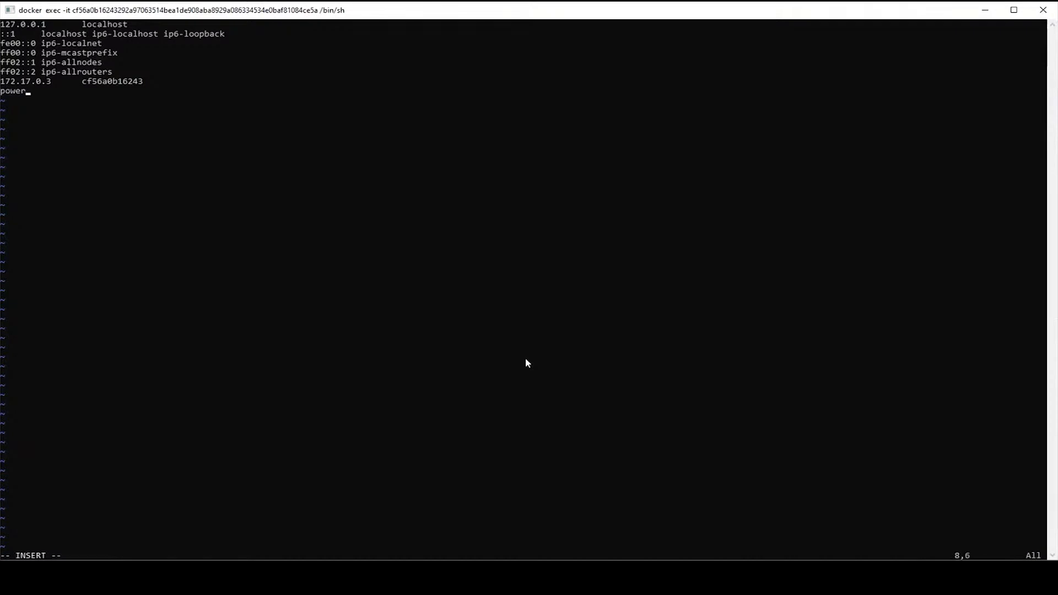
pyautogui.write('tools.local')
pyautogui.press('Tab')
pyautogui.write('localhost')
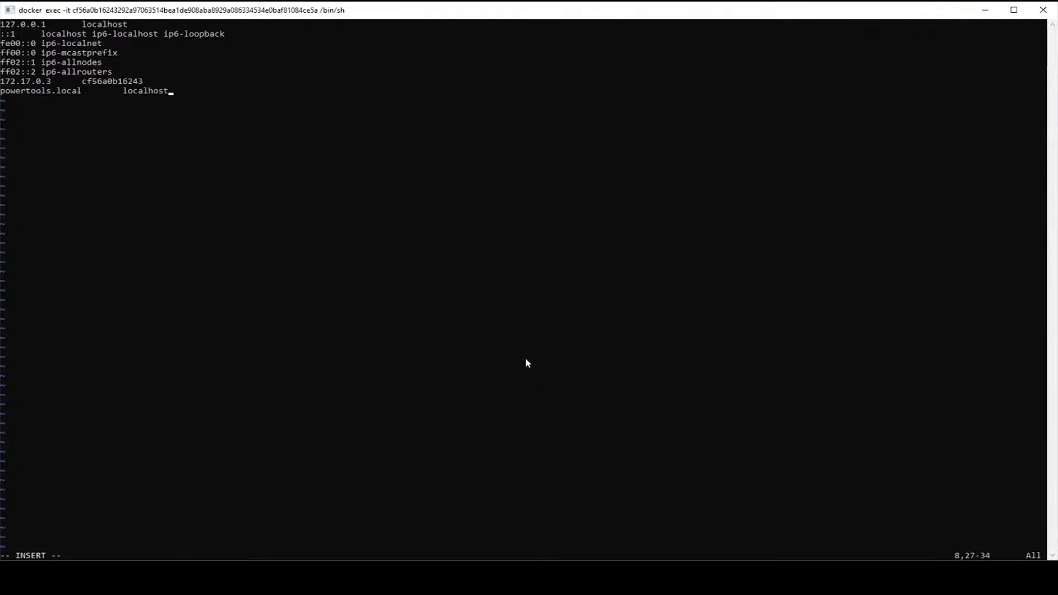
pyautogui.write(':')
pyautogui.press('BackSpace')
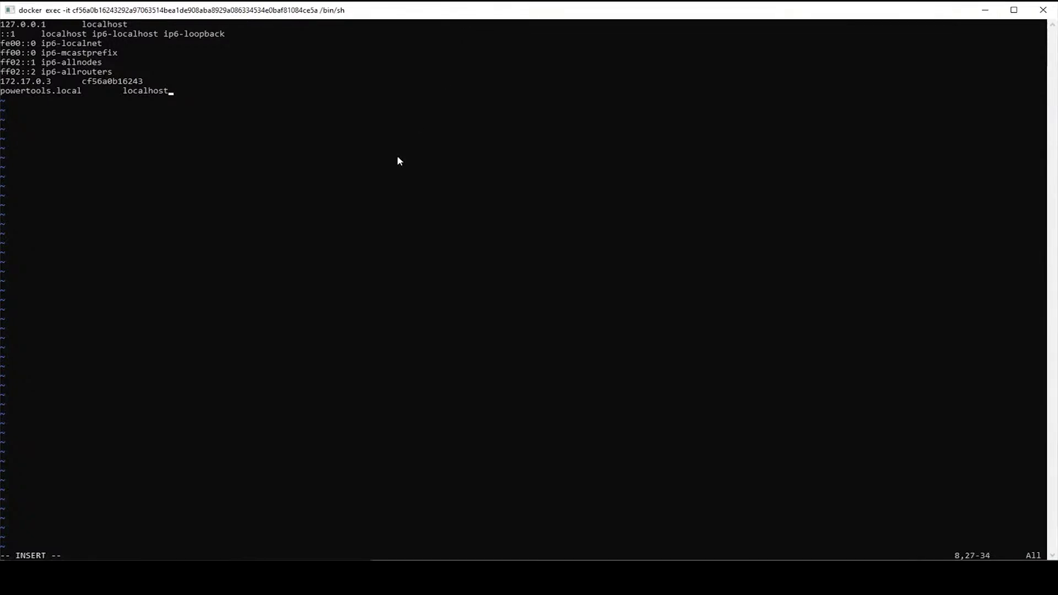
pyautogui.press('Tab')
pyautogui.write('127.0.0.1')
# Save /etc/hosts and quit vim with :x
pyautogui.press('Escape')
pyautogui.write(':x')
pyautogui.press('Return')
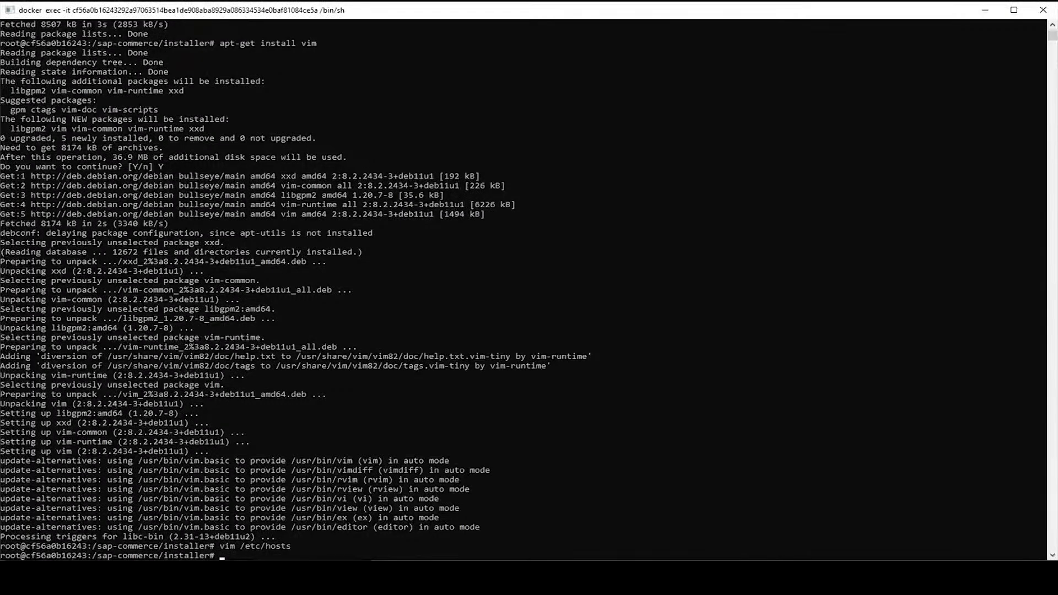
# Switch from the container terminal back to Chrome's unreachable powertools.local tab
pyautogui.hotkey('alt', 'Tab')
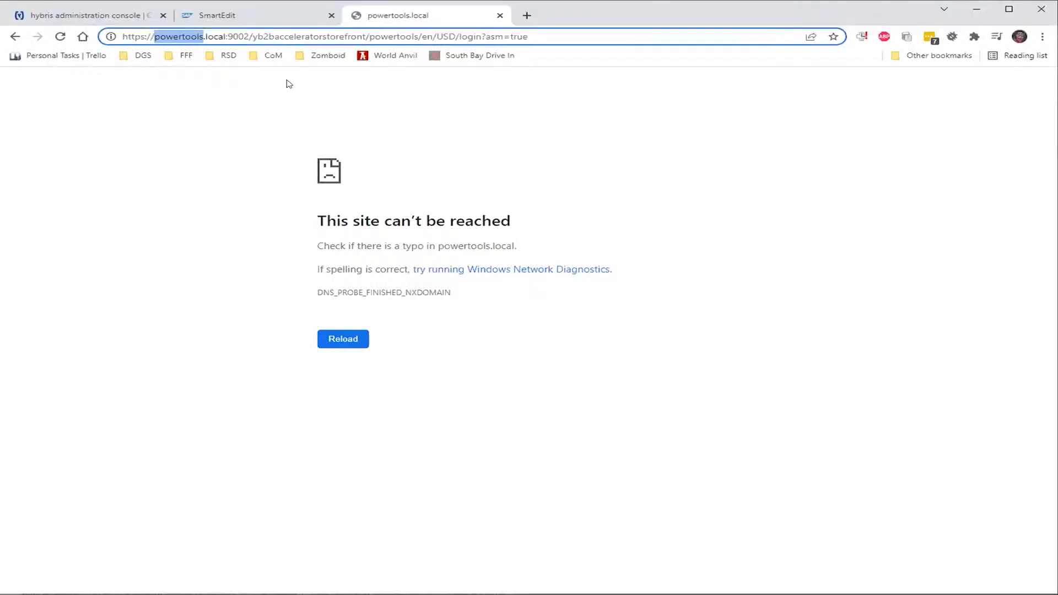
# Change the storefront login address port from 9002 to SmartEdit's 49162 and reload it
pyautogui.click(61, 38)
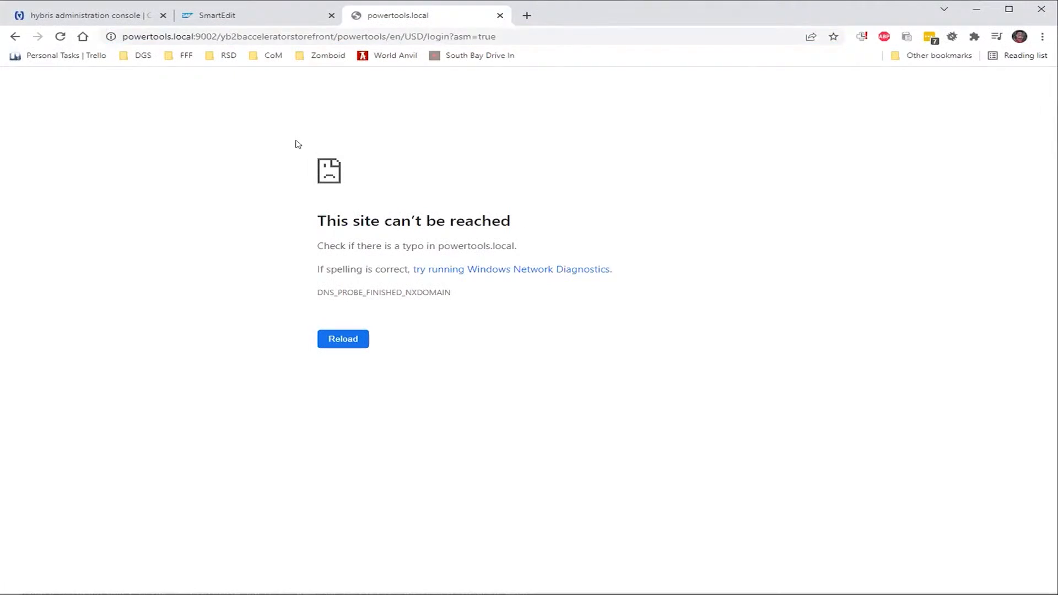
pyautogui.doubleClick(211, 30)
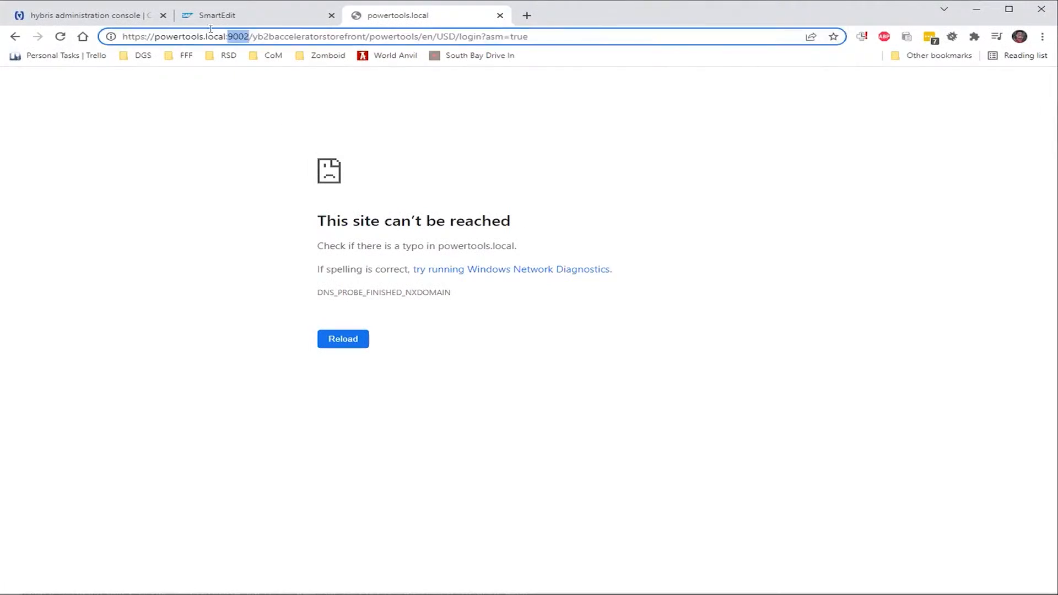
pyautogui.click(259, 18)
pyautogui.doubleClick(268, 36)
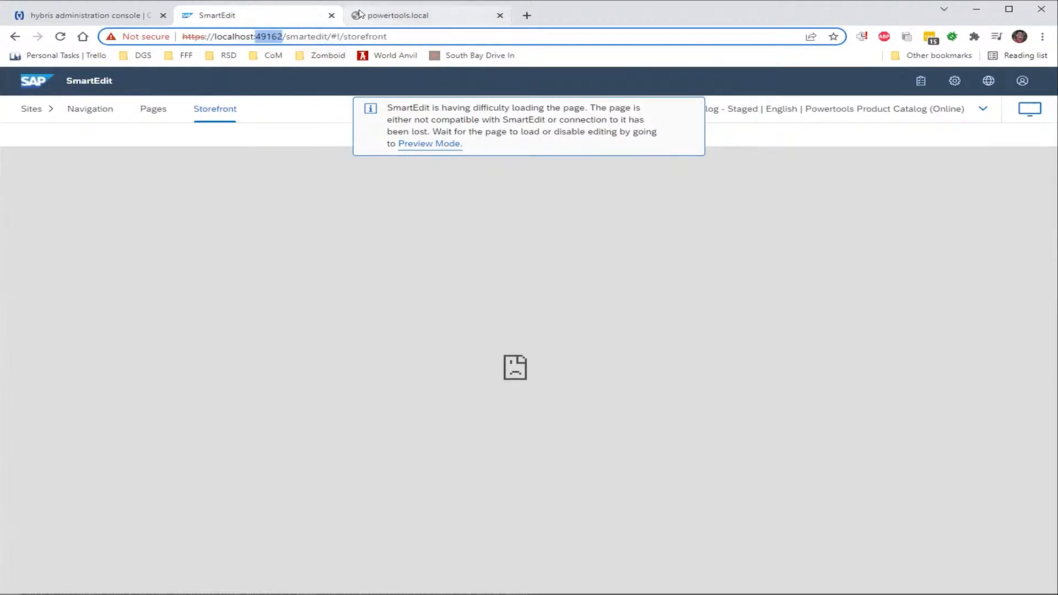
pyautogui.click(380, 15)
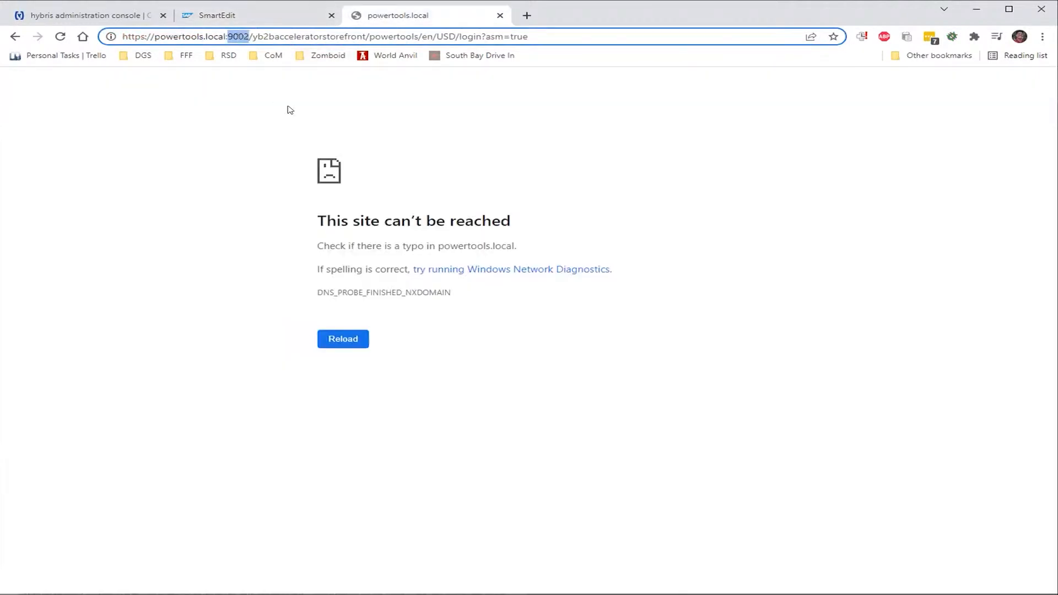
pyautogui.write('49162')
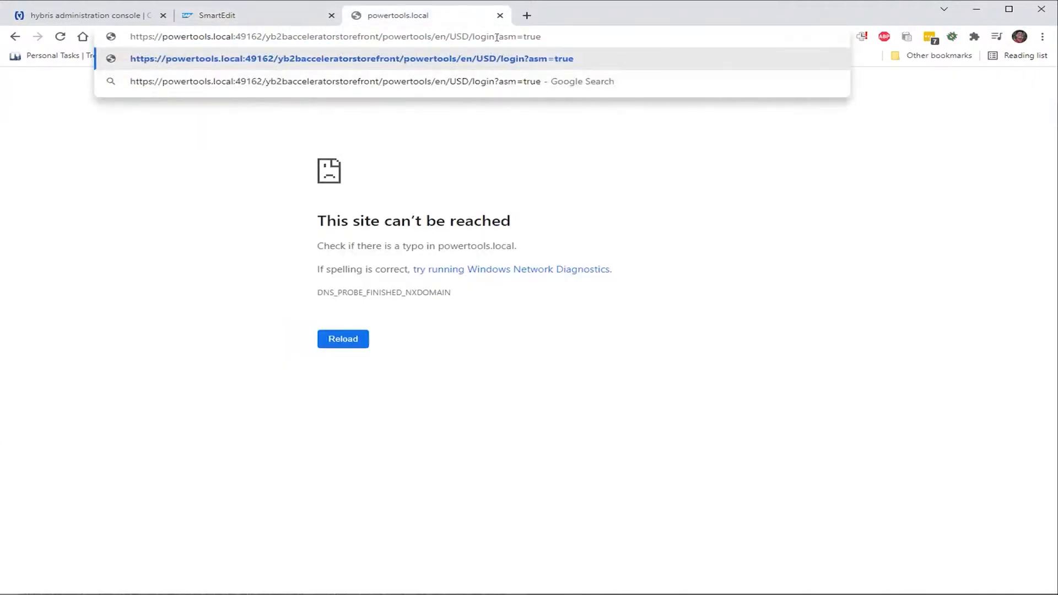
pyautogui.click(568, 38)
pyautogui.press('Return')
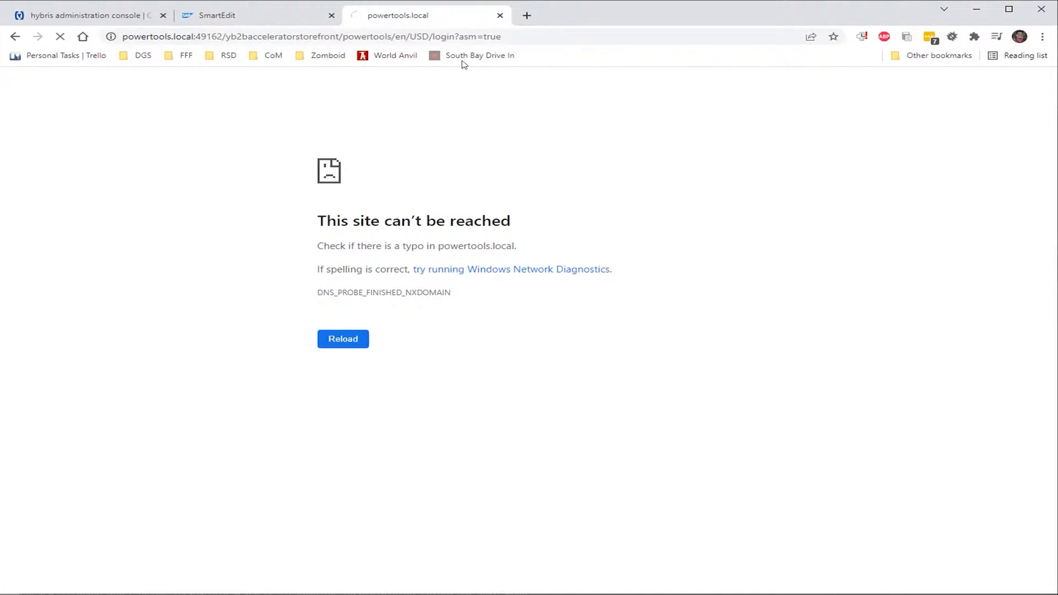
pyautogui.doubleClick(210, 36)
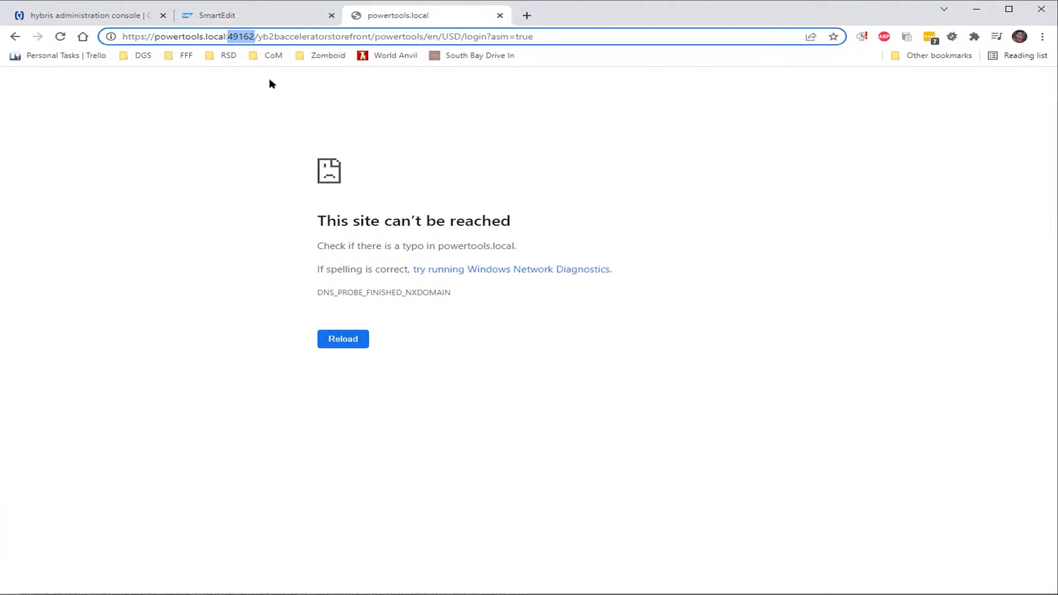
pyautogui.press('F5')
# Remove the login path and load the powertools.local root on port 49162
pyautogui.moveTo(533, 36); pyautogui.dragTo(255, 29)
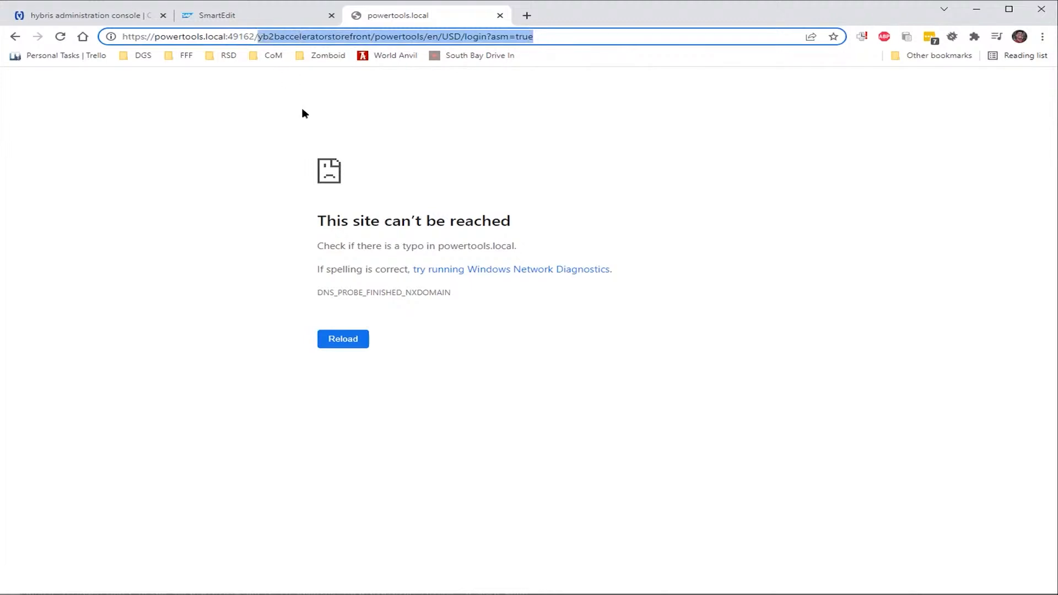
pyautogui.press('BackSpace')
pyautogui.press('Return')
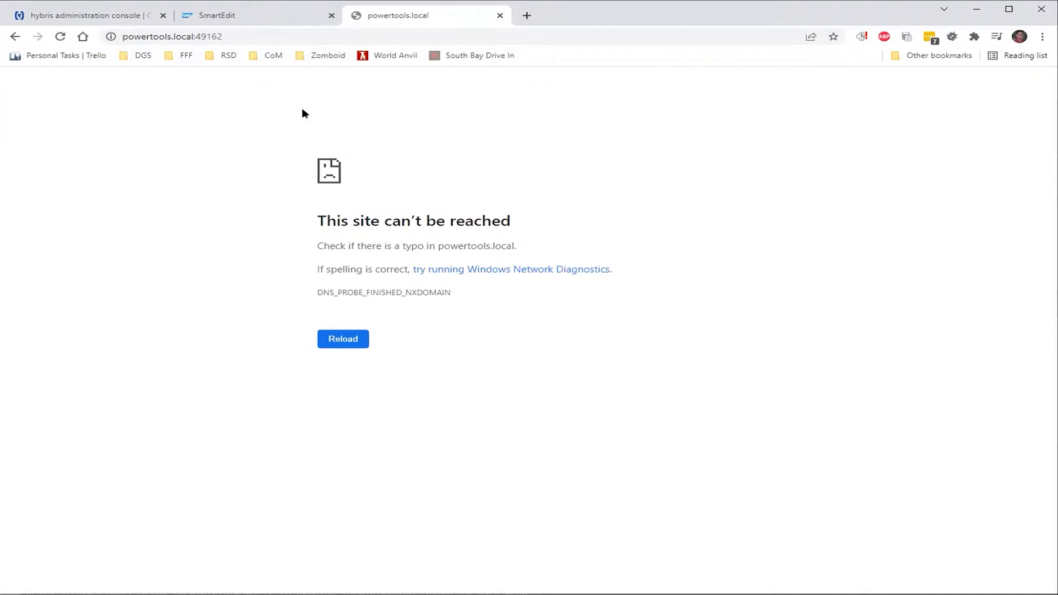
pyautogui.press('F5')
# Drop the :49162 port and load powertools.local with no port at all
pyautogui.moveTo(240, 35); pyautogui.dragTo(193, 36)
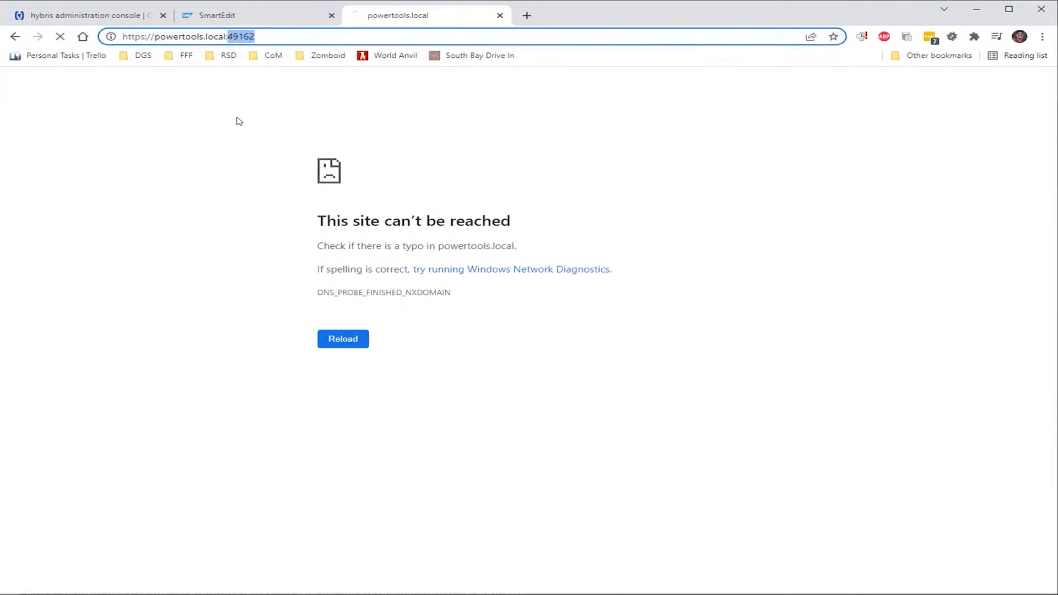
pyautogui.press('BackSpace')
pyautogui.press('BackSpace')
pyautogui.press('Return')
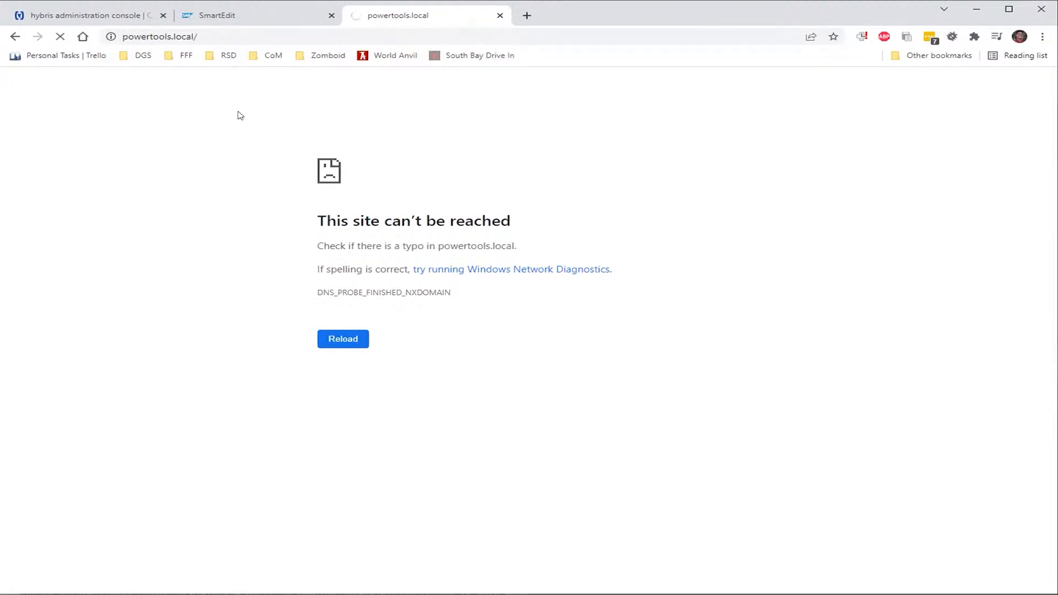
pyautogui.click(245, 17)
# Review the host-filtered Configuration Properties in the hybris administration console, then return to the terminal
pyautogui.click(115, 18)
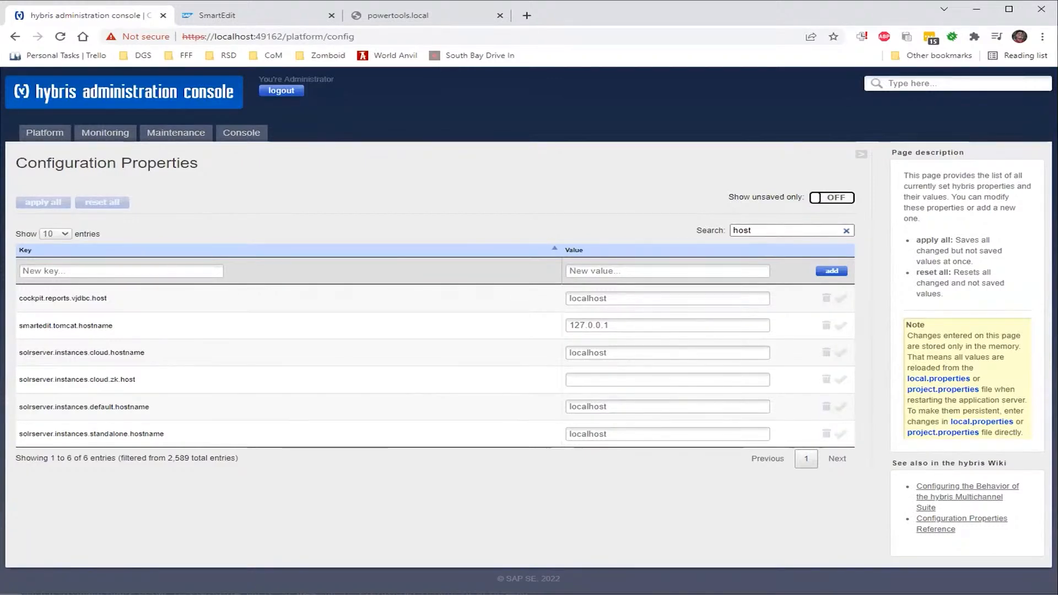
pyautogui.hotkey('alt', 'Tab')
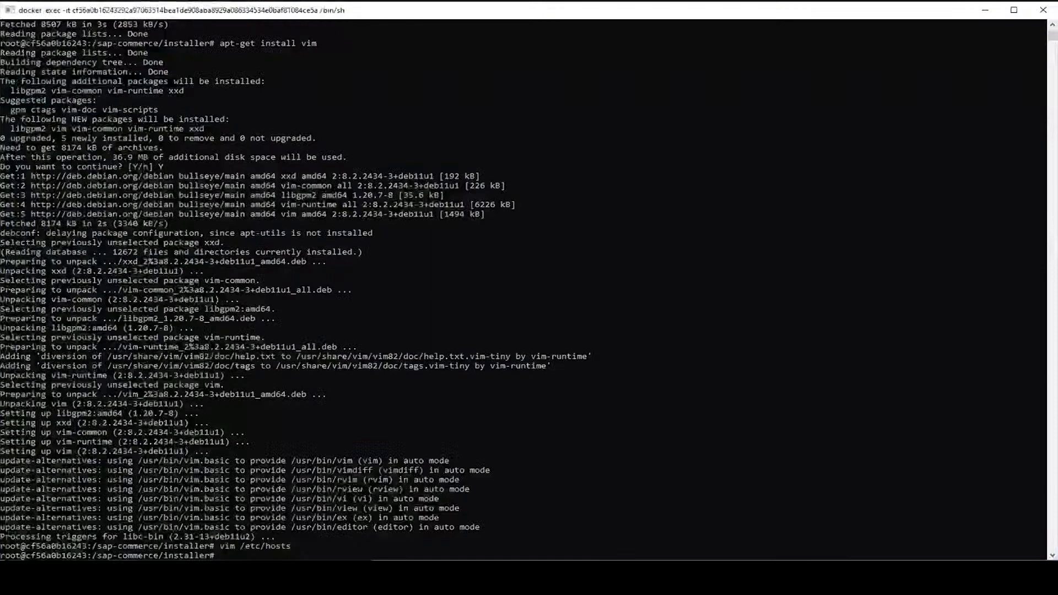
# Move up to the sap-commerce folder, list it, and change into hybris/config
pyautogui.write('cd ..')
pyautogui.press('Return')
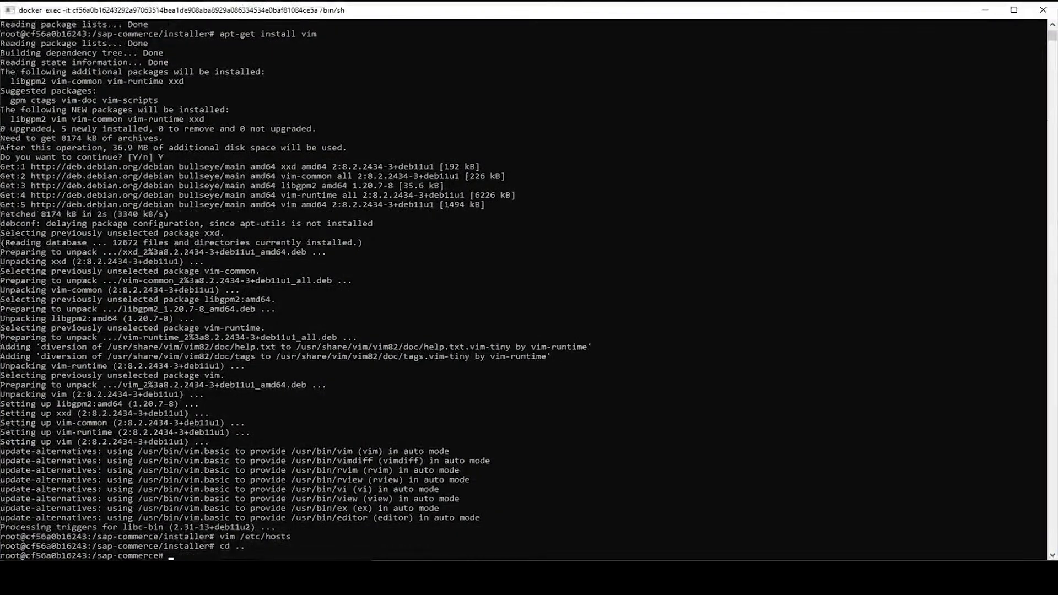
pyautogui.write('ls')
pyautogui.press('Return')
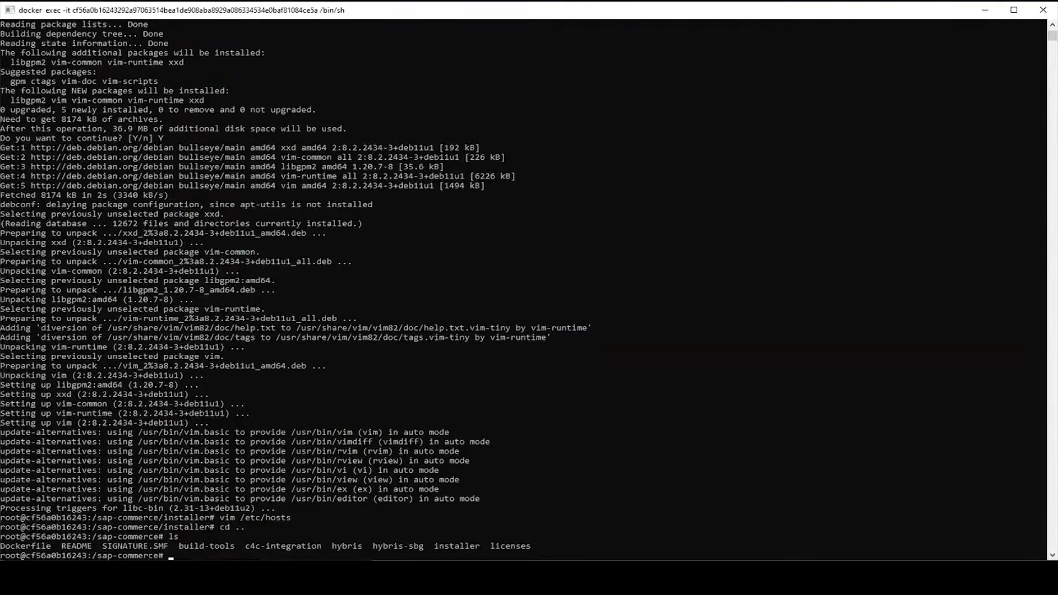
pyautogui.write('cd hybris')
pyautogui.write('/bin/')
pyautogui.press('BackSpace')
pyautogui.press('BackSpace')
pyautogui.press('BackSpace')
pyautogui.press('BackSpace')
pyautogui.write('config/')
pyautogui.press('Return')
# List the config folder and open local.properties in vim
pyautogui.write('ls')
pyautogui.press('Return')
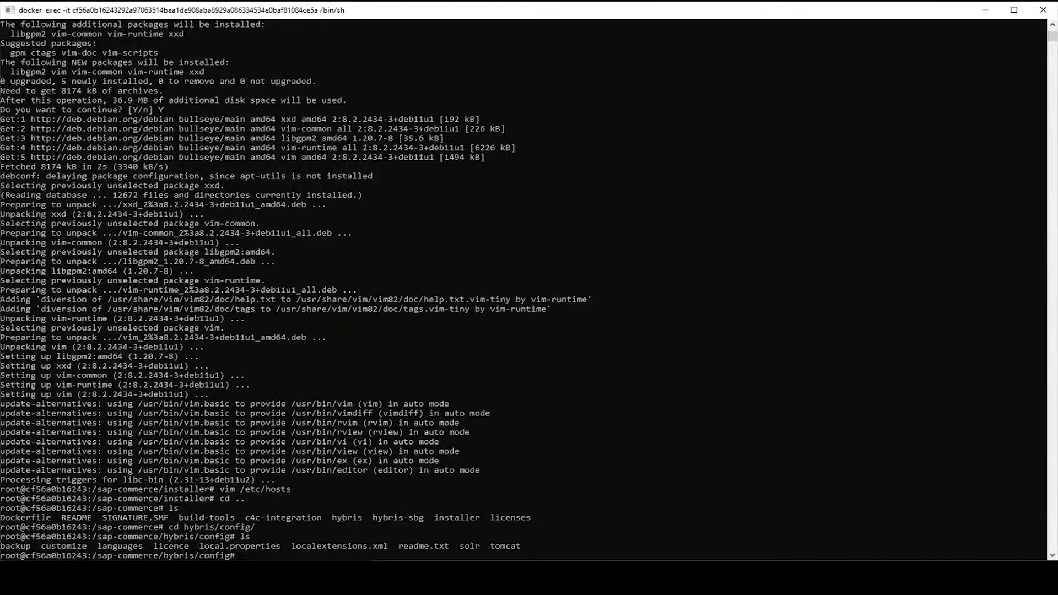
pyautogui.write('vim local.p')
pyautogui.press('Tab')
pyautogui.press('Return')
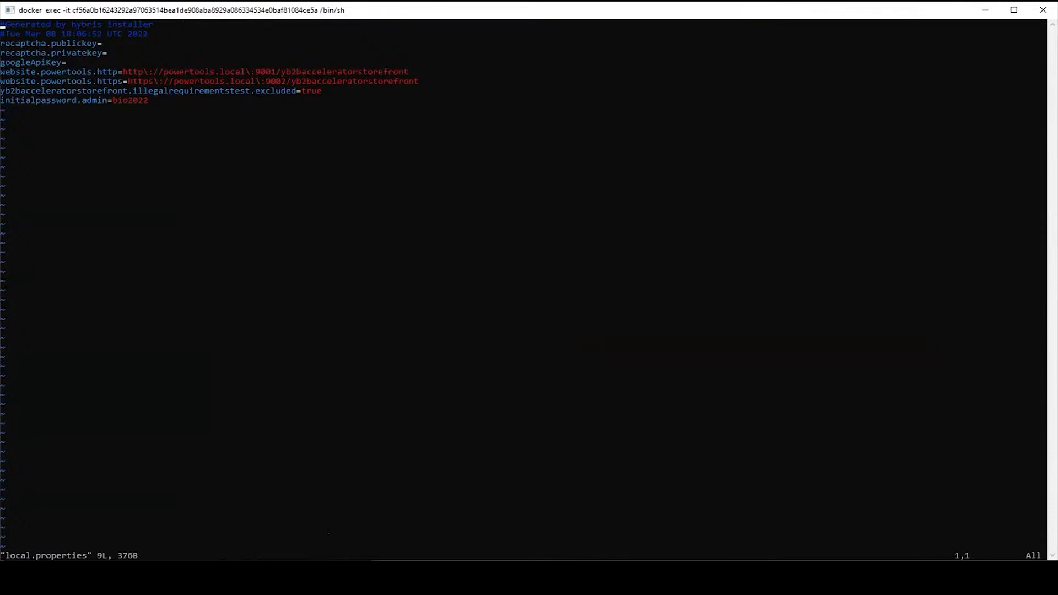
# Change the website.powertools http and https ports from 9001/9002 to 49161 and 49162
pyautogui.press('Down')
pyautogui.press('Down')
pyautogui.press('Down')
pyautogui.press('Down')
pyautogui.press('Down')
pyautogui.press('Right')
pyautogui.press('Right')
pyautogui.press('Right')
pyautogui.press('Right')
pyautogui.press('Right')
pyautogui.press('Right')
pyautogui.press('Right')
pyautogui.press('Right')
pyautogui.press('Right')
pyautogui.press('Right')
pyautogui.press('Right')
pyautogui.press('Right')
pyautogui.press('Right')
pyautogui.press('Right')
pyautogui.press('Right')
pyautogui.press('Right')
pyautogui.press('Right')
pyautogui.press('Right')
pyautogui.press('Right')
pyautogui.press('Right')
pyautogui.press('Right')
pyautogui.press('Right')
pyautogui.press('Right')
pyautogui.press('Right')
pyautogui.press('Right')
pyautogui.press('Right')
pyautogui.press('Left')
pyautogui.press('Left')
pyautogui.press('Left')
pyautogui.press('Left')
pyautogui.press('Left')
pyautogui.press('Left')
pyautogui.press('Left')
pyautogui.press('Left')
pyautogui.press('i')
pyautogui.press('Right')
pyautogui.press('Right')
pyautogui.press('Right')
pyautogui.press('Right')
pyautogui.press('Right')
pyautogui.press('Right')
pyautogui.press('Right')
pyautogui.press('Right')
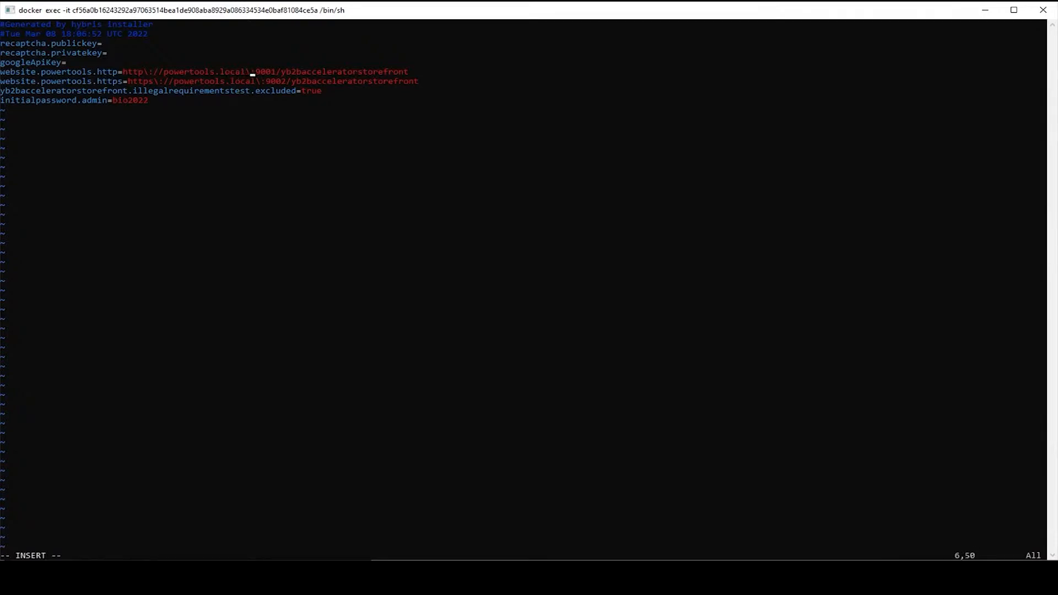
pyautogui.press('Right')
pyautogui.press('Right')
pyautogui.press('BackSpace')
pyautogui.press('BackSpace')
pyautogui.press('BackSpace')
pyautogui.press('BackSpace')
pyautogui.write('4')
pyautogui.write('916')
pyautogui.write('3')
pyautogui.press('BackSpace')
pyautogui.press('BackSpace')
pyautogui.press('BackSpace')
pyautogui.press('BackSpace')
pyautogui.write('49162')
pyautogui.press('Left')
pyautogui.press('Left')
pyautogui.press('BackSpace')
pyautogui.write('1')
# Replace the powertools.local host name with localhost in both URLs
pyautogui.press('Left')
pyautogui.press('Left')
pyautogui.press('Left')
pyautogui.press('Left')
pyautogui.press('Left')
pyautogui.press('Left')
pyautogui.press('Left')
pyautogui.press('BackSpace')
pyautogui.press('BackSpace')
pyautogui.press('BackSpace')
pyautogui.press('BackSpace')
pyautogui.press('BackSpace')
pyautogui.press('BackSpace')
pyautogui.press('BackSpace')
pyautogui.press('BackSpace')
pyautogui.press('BackSpace')
pyautogui.press('BackSpace')
pyautogui.press('BackSpace')
pyautogui.press('BackSpace')
pyautogui.press('BackSpace')
pyautogui.press('BackSpace')
pyautogui.press('BackSpace')
pyautogui.press('BackSpace')
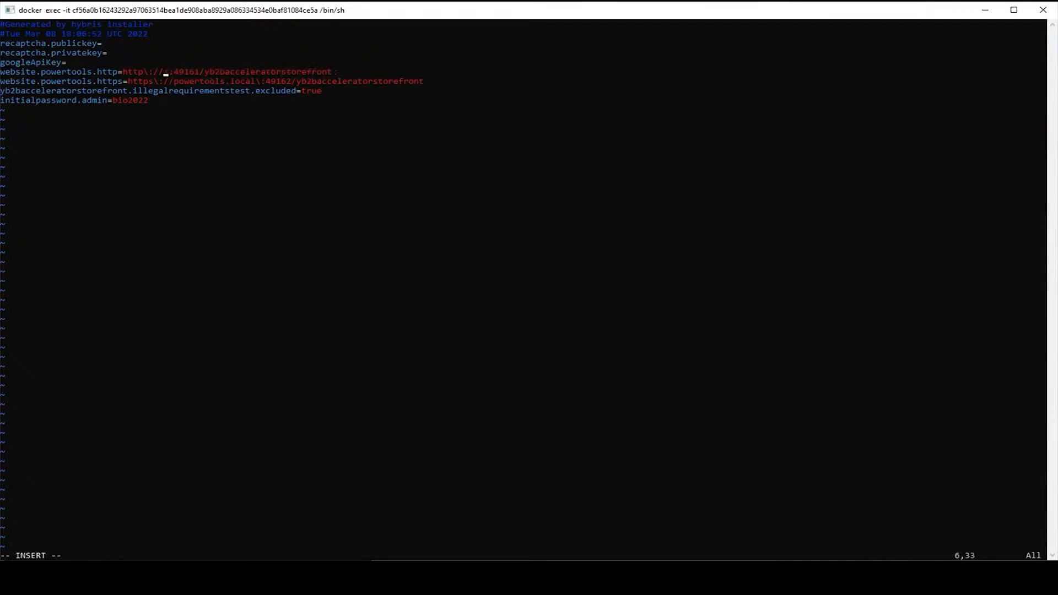
pyautogui.write('localhost')
pyautogui.press('Down')
pyautogui.press('Right')
pyautogui.press('Right')
pyautogui.press('Right')
pyautogui.press('Right')
pyautogui.press('Right')
pyautogui.press('Right')
pyautogui.press('Right')
pyautogui.press('Right')
pyautogui.press('BackSpace')
pyautogui.press('BackSpace')
pyautogui.press('BackSpace')
pyautogui.press('BackSpace')
pyautogui.press('BackSpace')
pyautogui.press('BackSpace')
pyautogui.press('BackSpace')
pyautogui.press('BackSpace')
pyautogui.press('BackSpace')
pyautogui.press('BackSpace')
pyautogui.press('BackSpace')
pyautogui.press('BackSpace')
pyautogui.press('BackSpace')
pyautogui.press('BackSpace')
pyautogui.press('BackSpace')
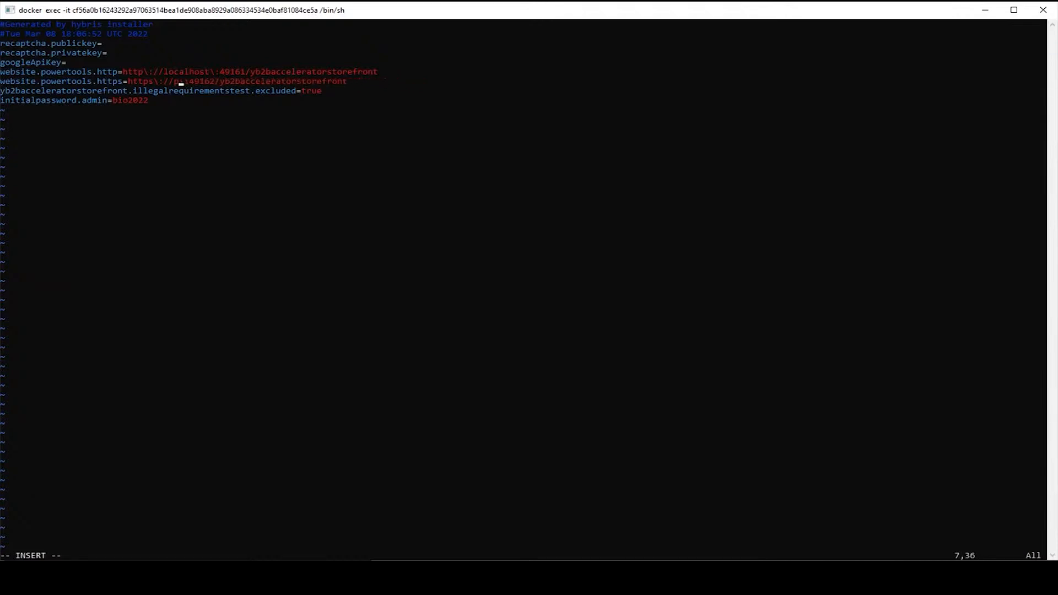
pyautogui.write('localhost')
# Save local.properties with :wq and exit the container shell
pyautogui.press('Escape')
pyautogui.write(':')
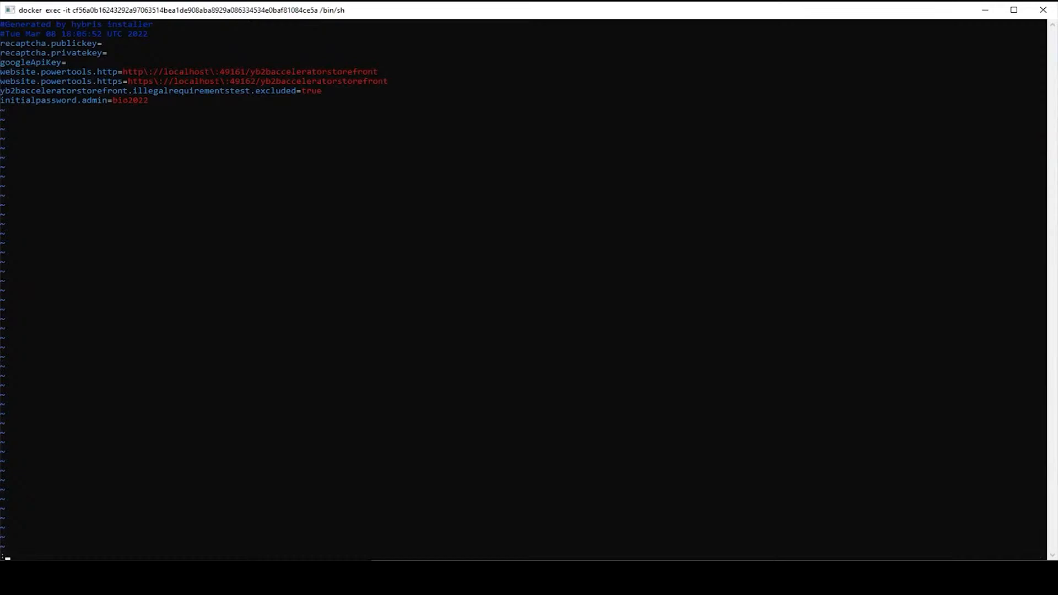
pyautogui.write('wq')
pyautogui.press('Return')
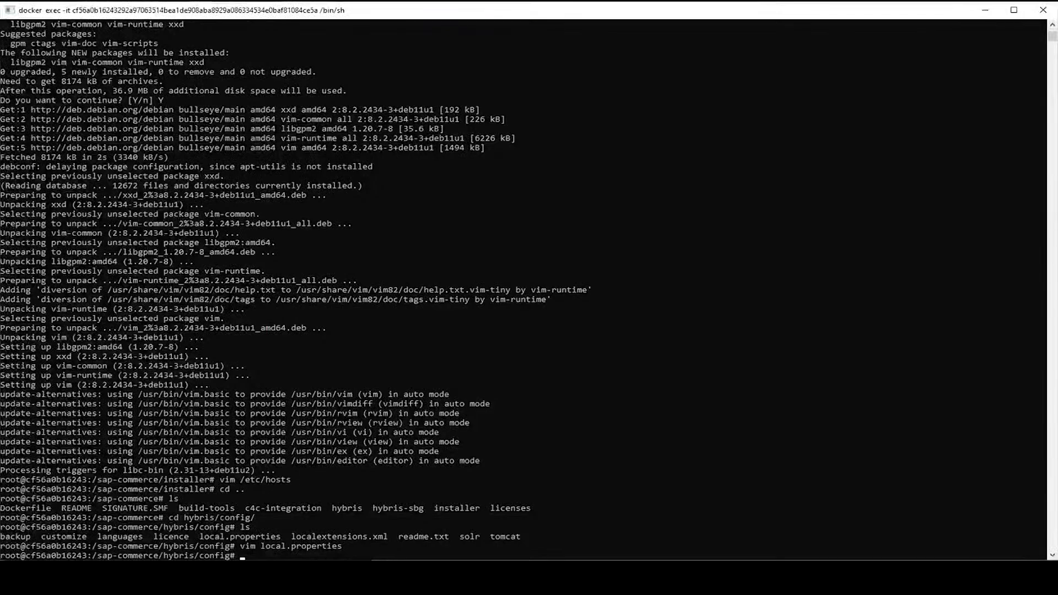
pyautogui.write('exit')
pyautogui.press('Return')
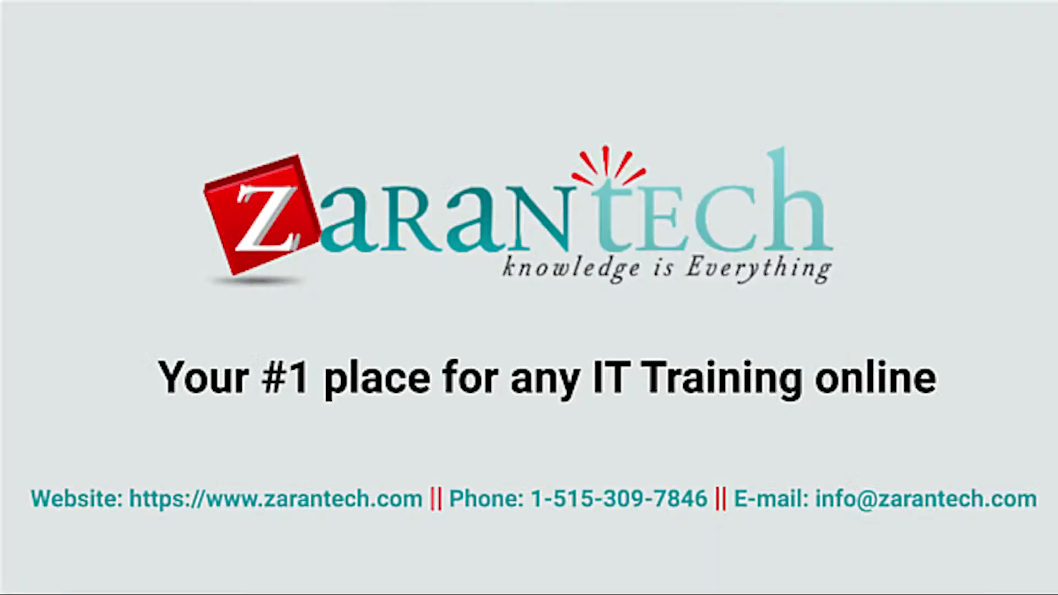
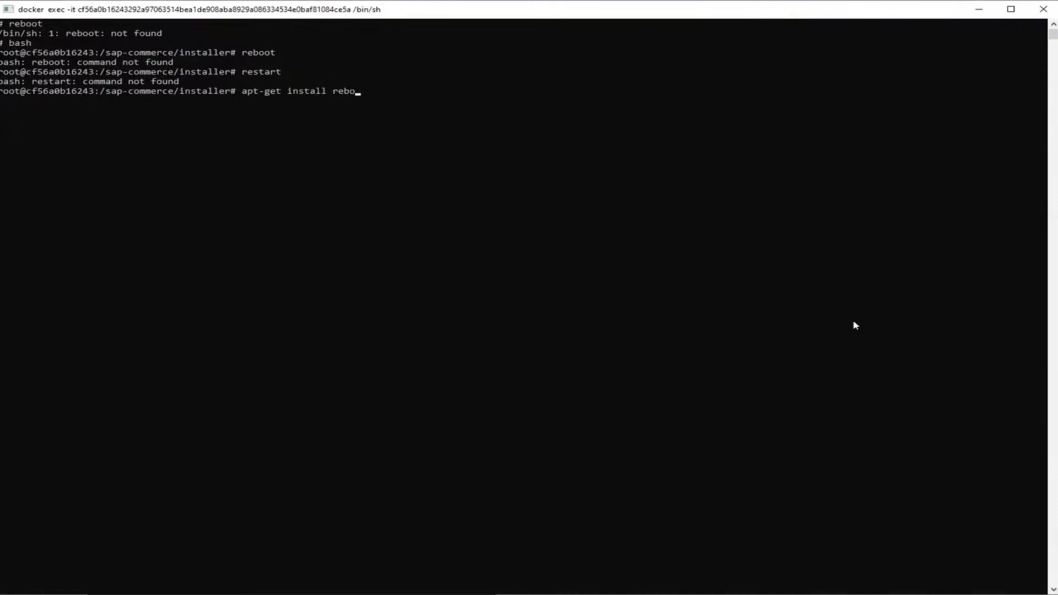
# Attempt apt-get install reboot, then change into the ../hybris/config folder
pyautogui.press('Return')
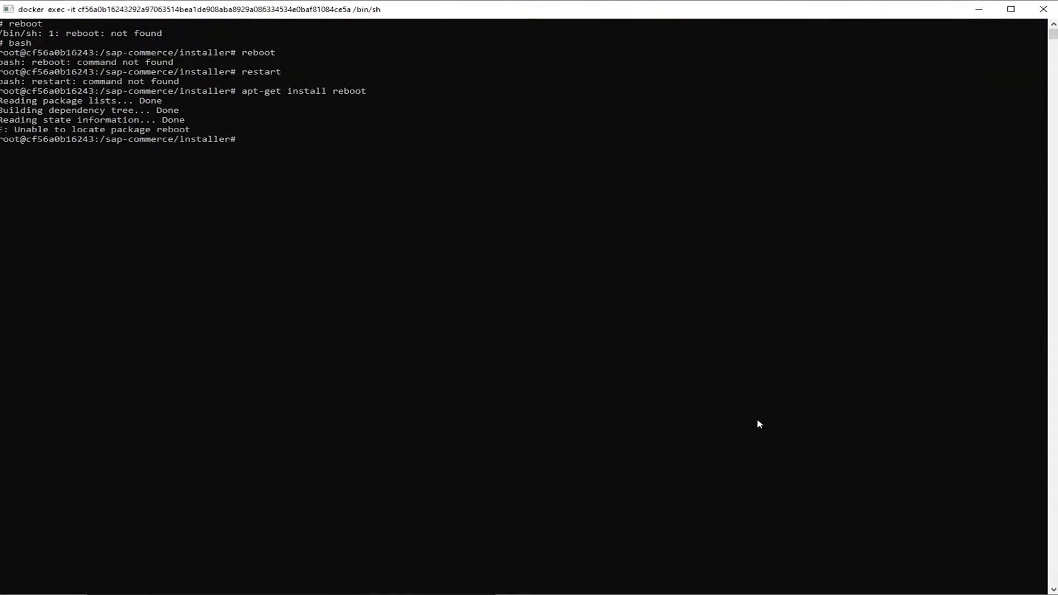
pyautogui.write('cd ../hybris/co')
pyautogui.press('BackSpace')
pyautogui.press('BackSpace')
pyautogui.press('BackSpace')
pyautogui.write('/config')
pyautogui.press('Return')
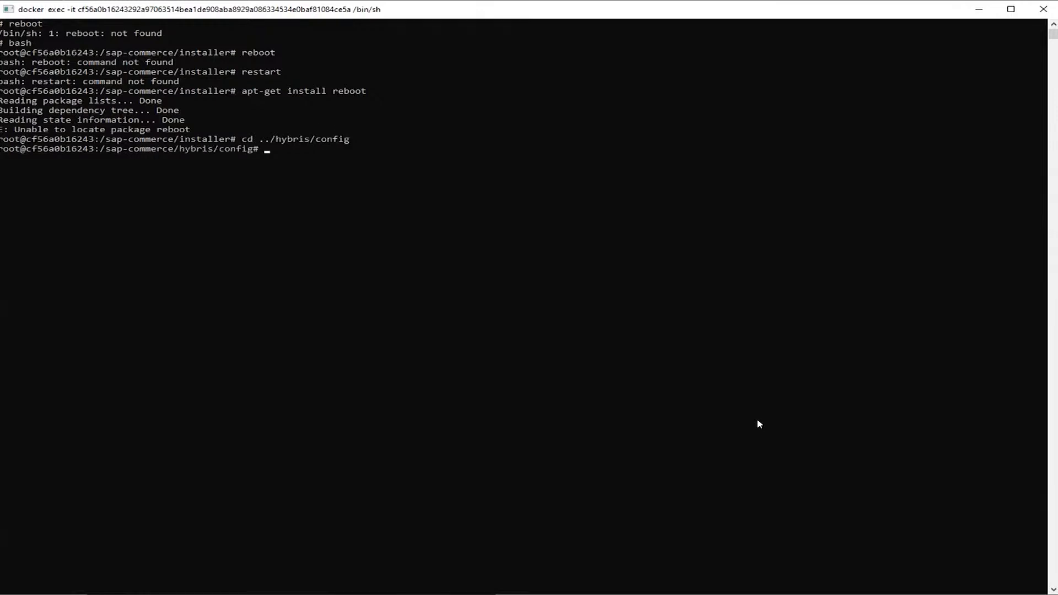
# List the files in the hybris config folder with ls
pyautogui.write('ls')
pyautogui.press('Return')
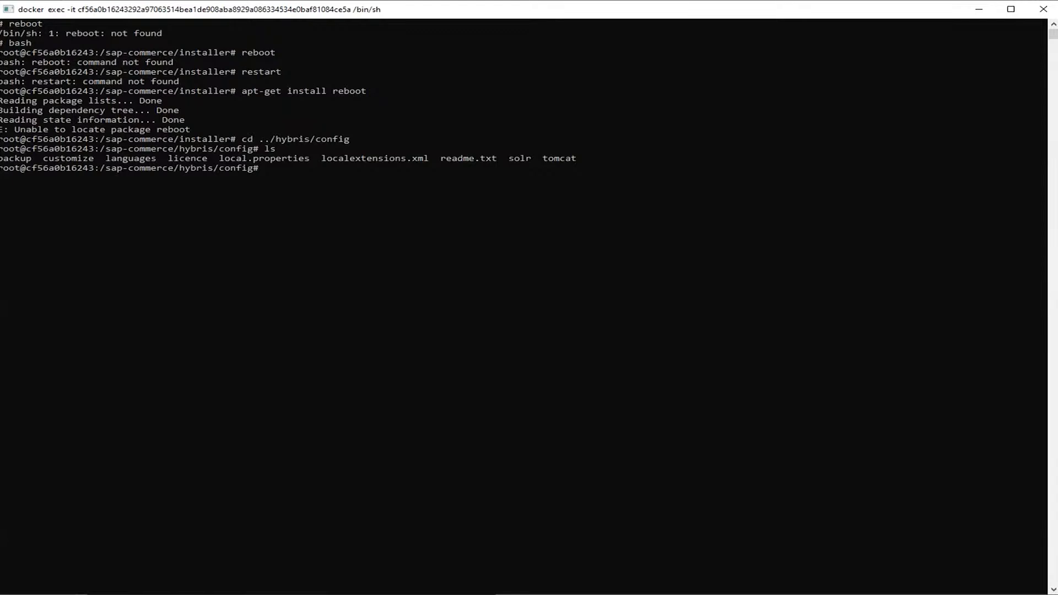
pyautogui.hotkey('alt', 'Tab')
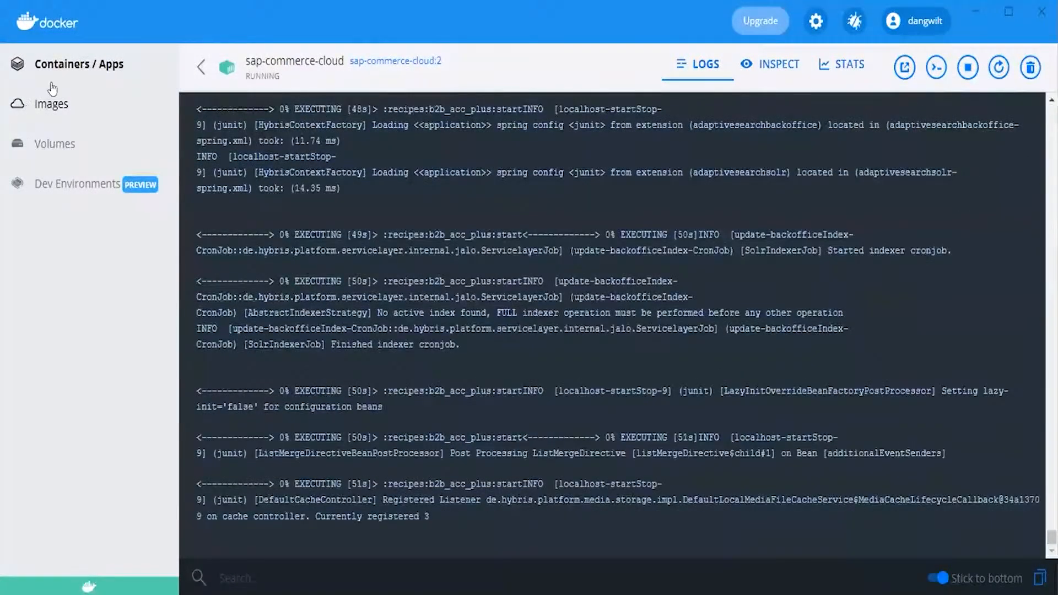
# Go back from the sap-commerce-cloud logs to the Containers / Apps list
pyautogui.click(56, 65)
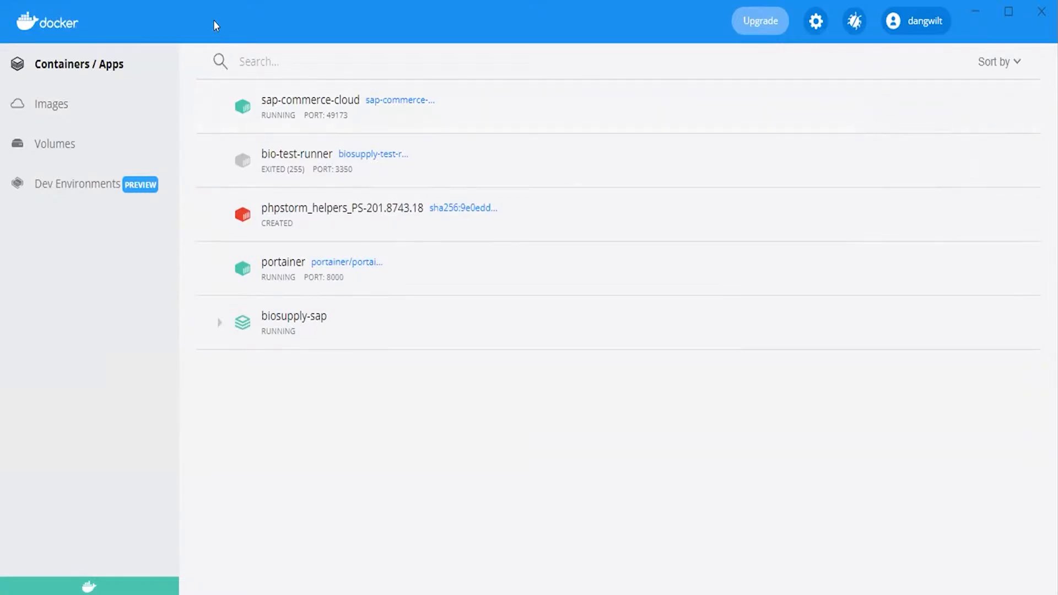
# Open the sap-commerce-cloud container from the list to view its logs
pyautogui.click(478, 112)
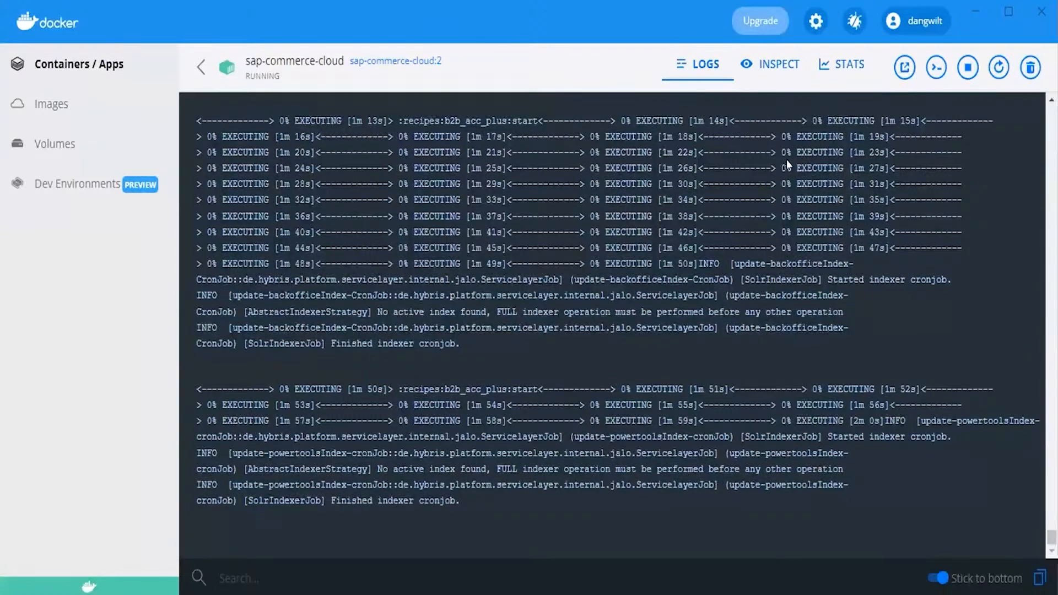
# Inspect the container's ports and copy host port 49169 mapped to 9002/tcp
pyautogui.click(789, 64)
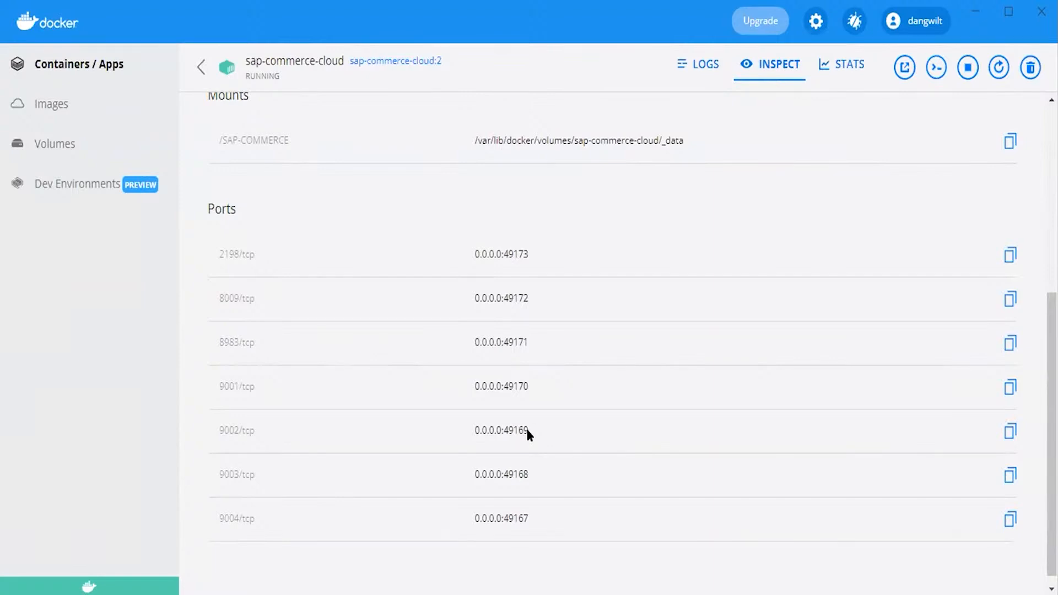
pyautogui.moveTo(528, 428); pyautogui.dragTo(502, 425)
pyautogui.hotkey('alt', 'Tab')
pyautogui.hotkey('alt', 'Tab')
pyautogui.hotkey('alt', 'Tab')
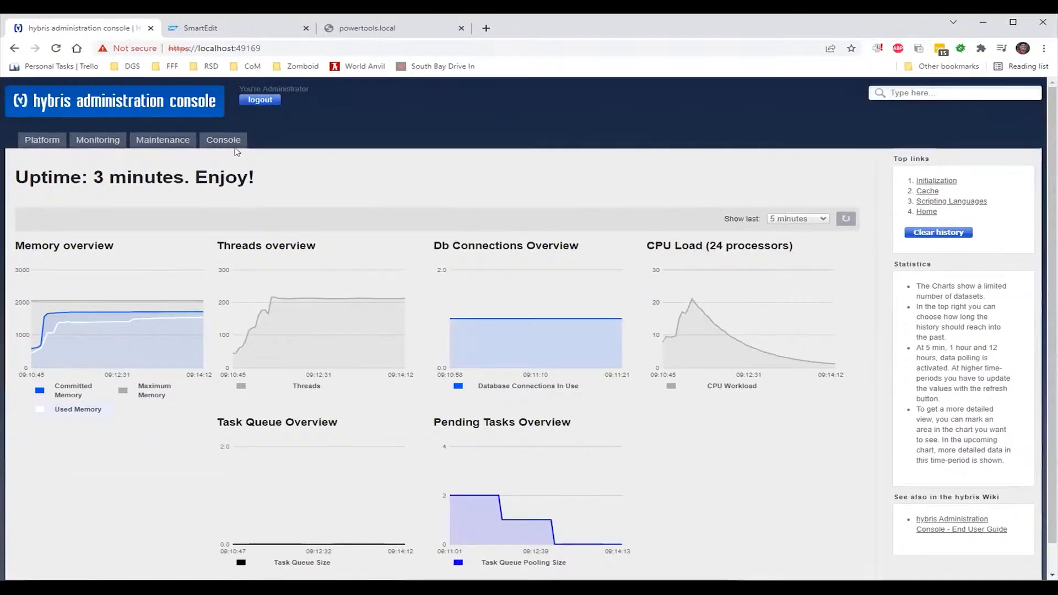
# Open Platform > Configuration in HAC and filter the properties by 'website'
pyautogui.moveTo(120, 135)
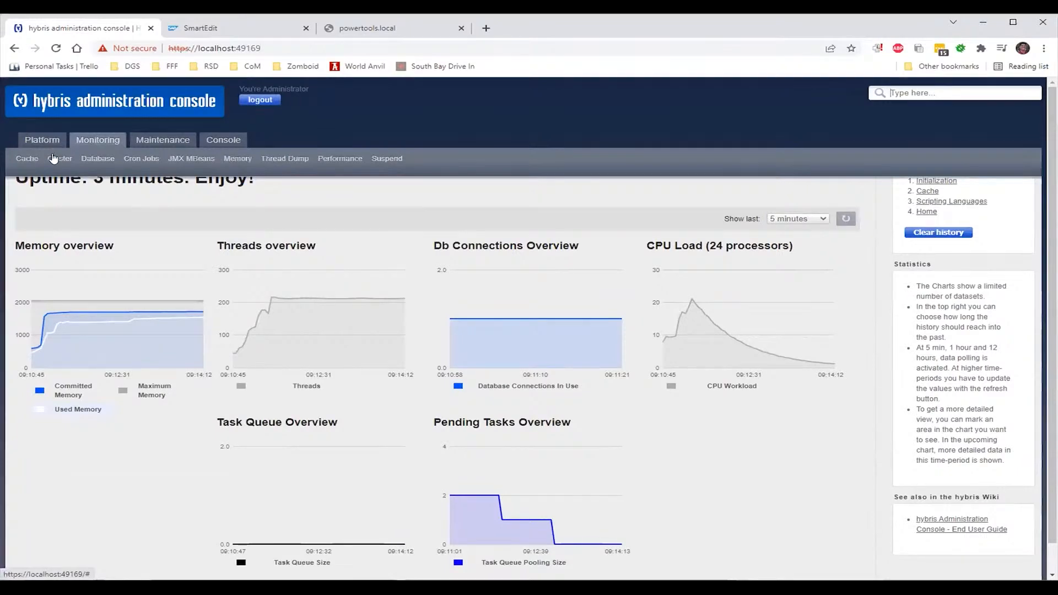
pyautogui.click(53, 158)
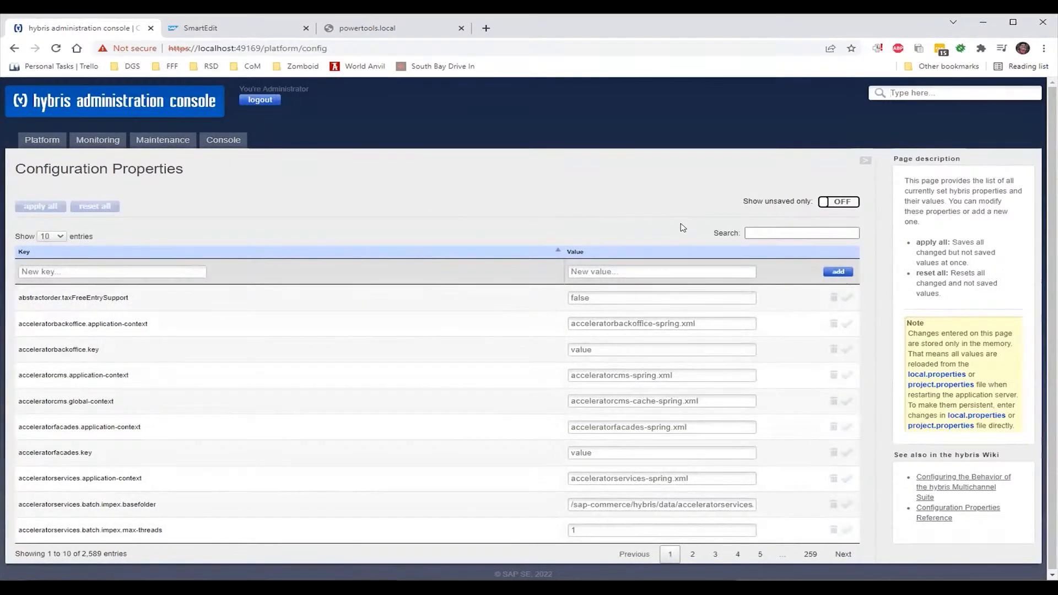
pyautogui.click(747, 232)
pyautogui.write('website')
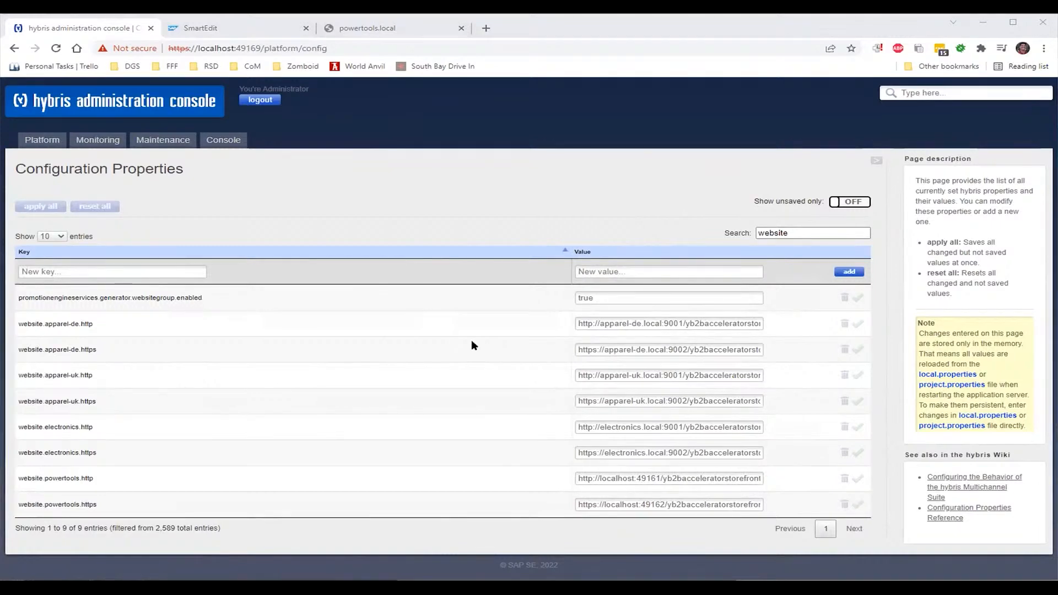
# Replace ports 49161 and 49162 in the powertools http and https URLs with 49169
pyautogui.click(379, 364)
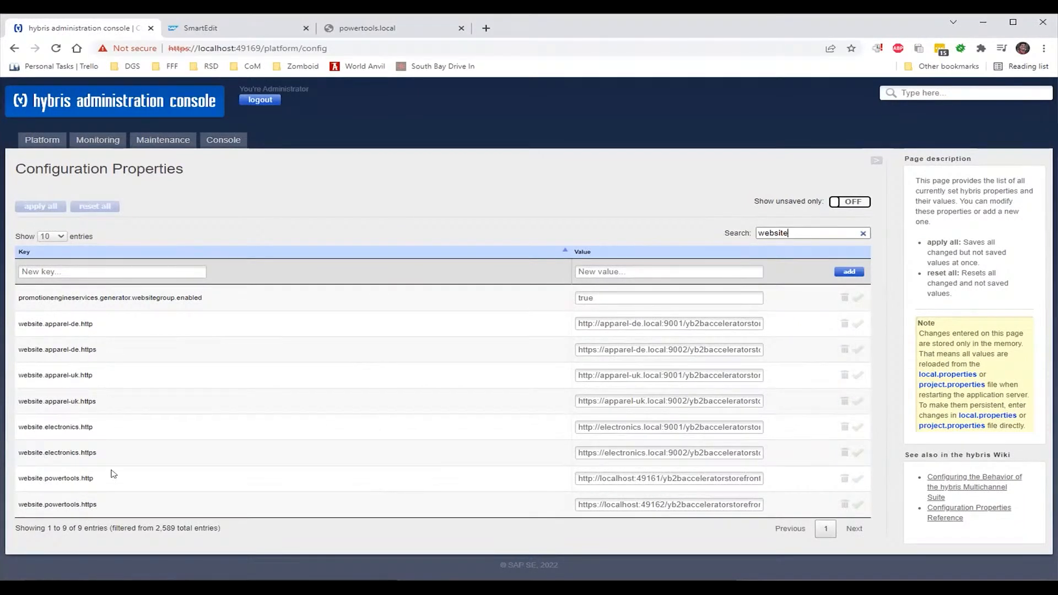
pyautogui.doubleClick(654, 478)
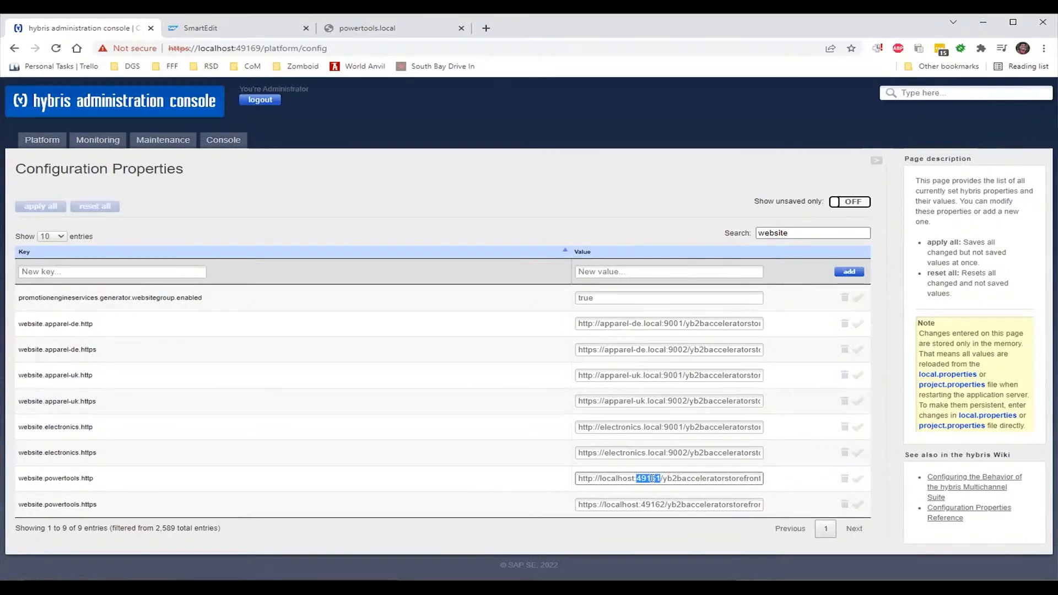
pyautogui.write('49')
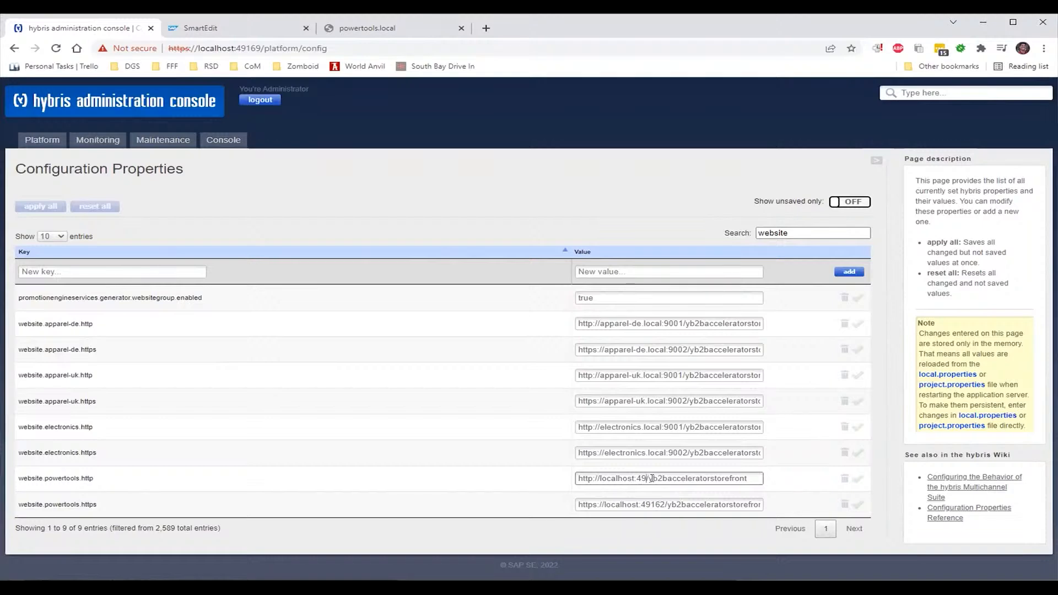
pyautogui.write('169')
pyautogui.doubleClick(649, 504)
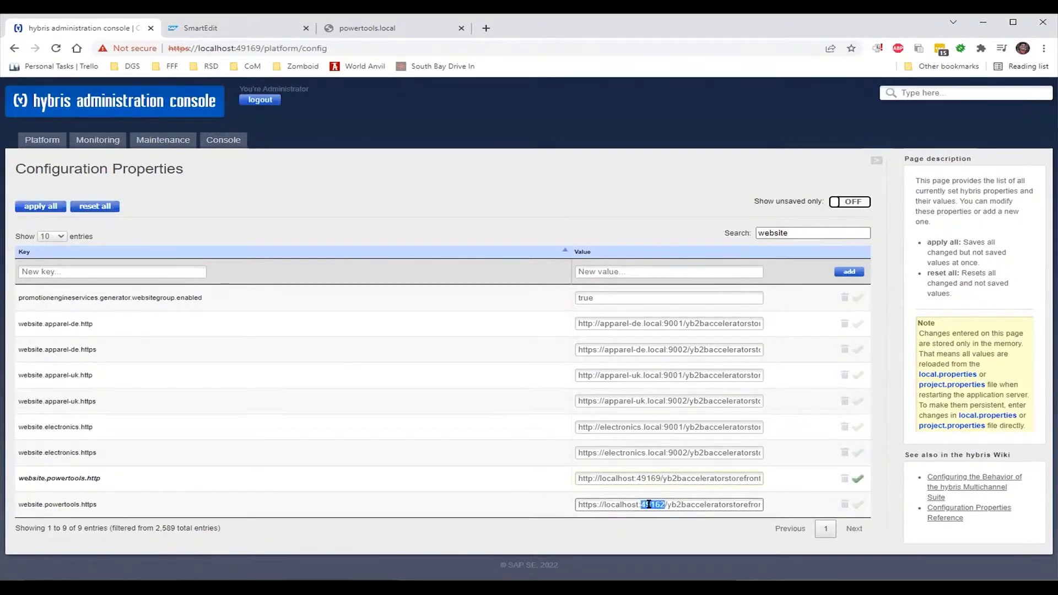
pyautogui.write('49169')
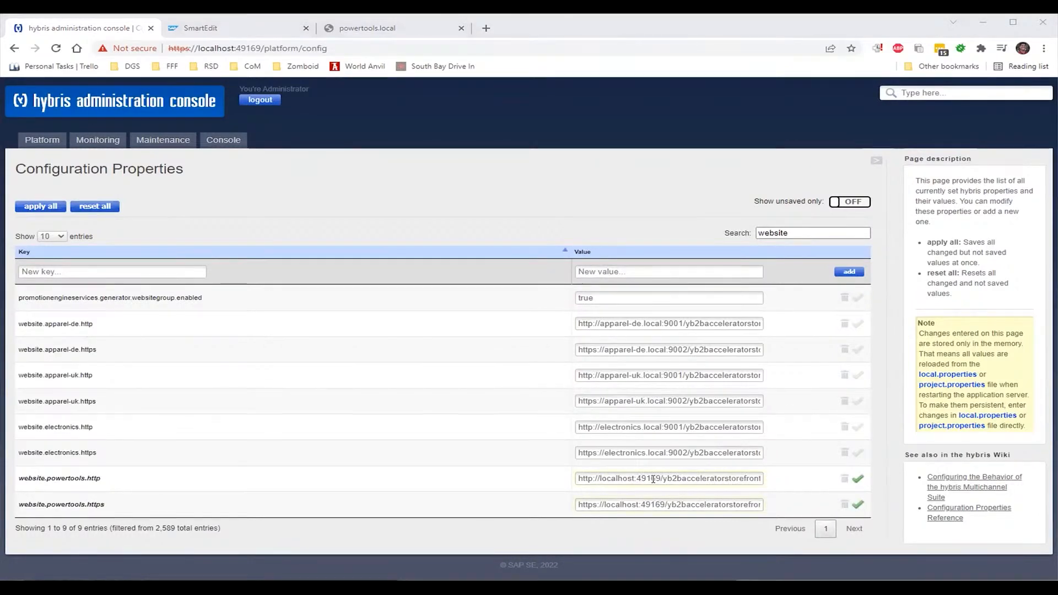
# Correct the powertools http port to 49170 and save both URL values
pyautogui.click(657, 481)
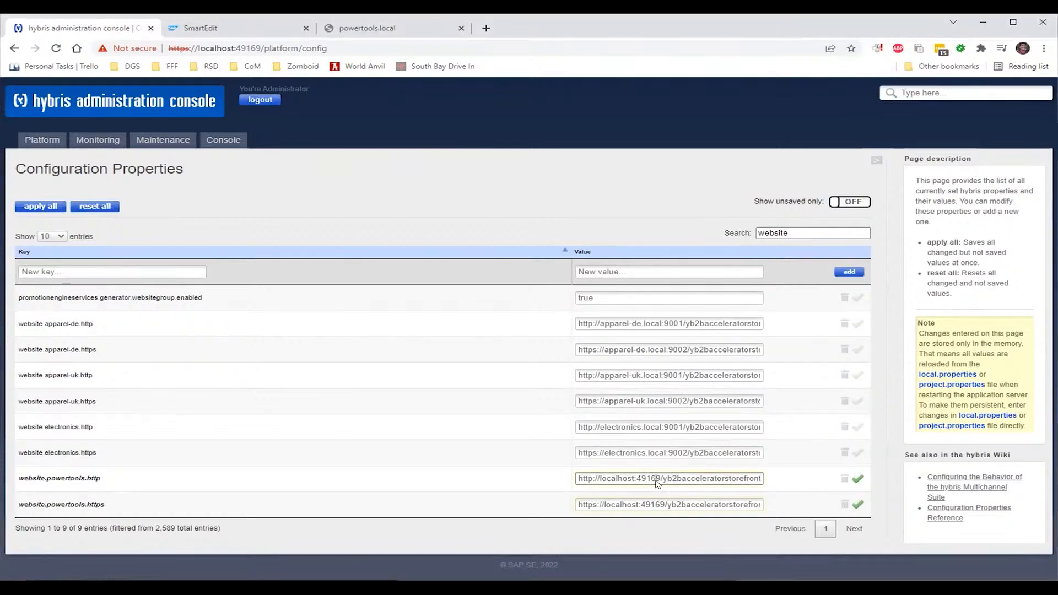
pyautogui.press('BackSpace')
pyautogui.press('Delete')
pyautogui.write('70')
pyautogui.click(856, 480)
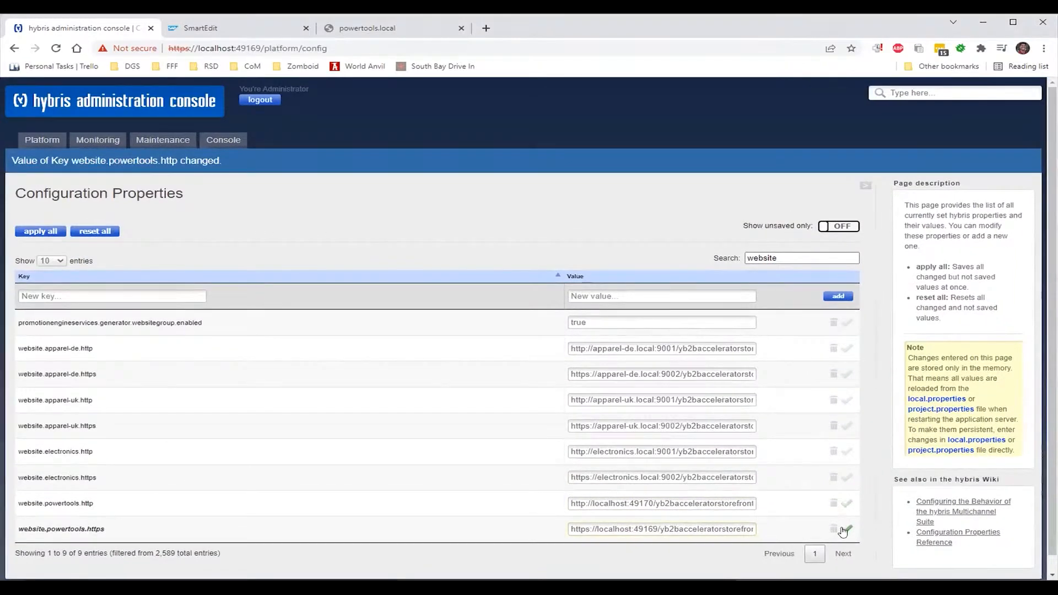
pyautogui.click(845, 530)
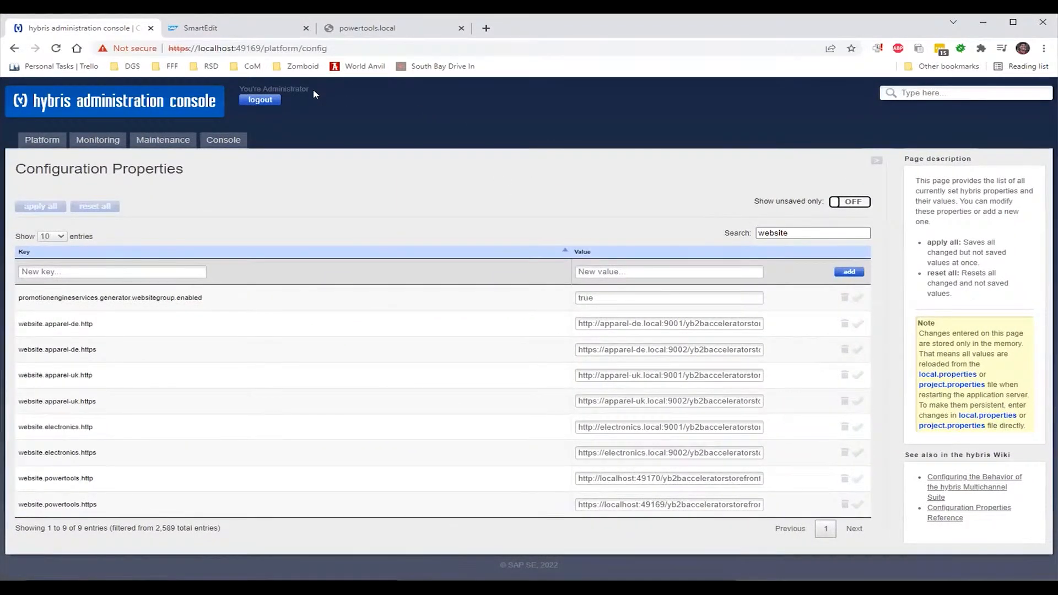
pyautogui.click(342, 34)
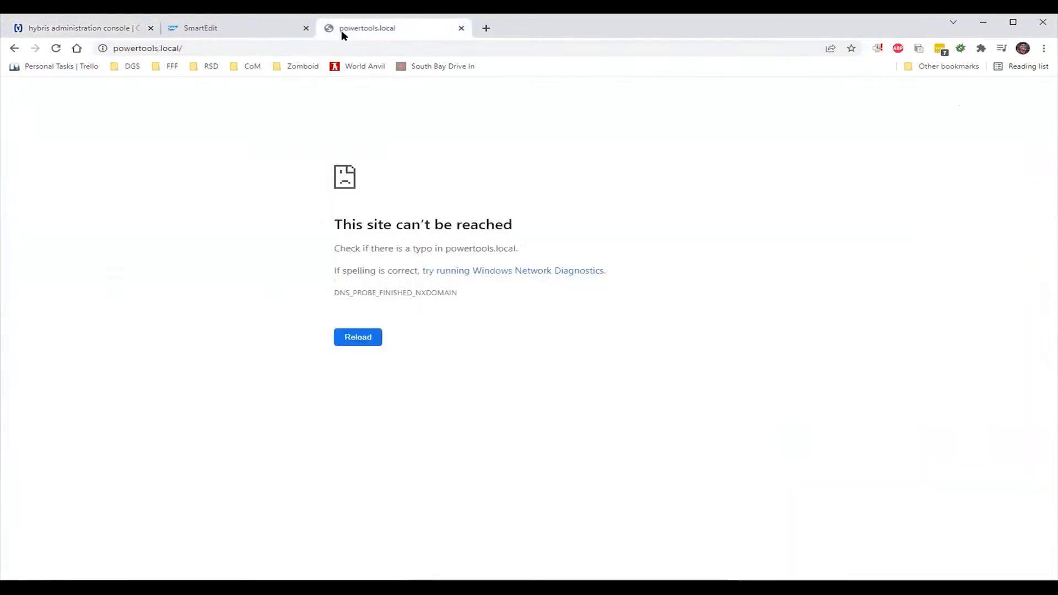
pyautogui.click(184, 47)
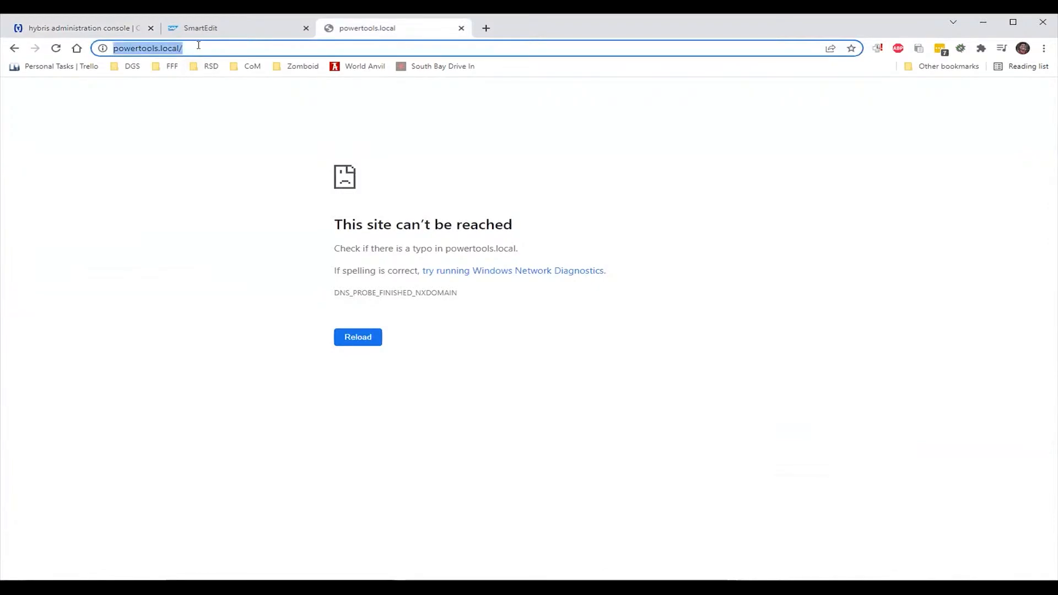
pyautogui.write('https://powertools.local')
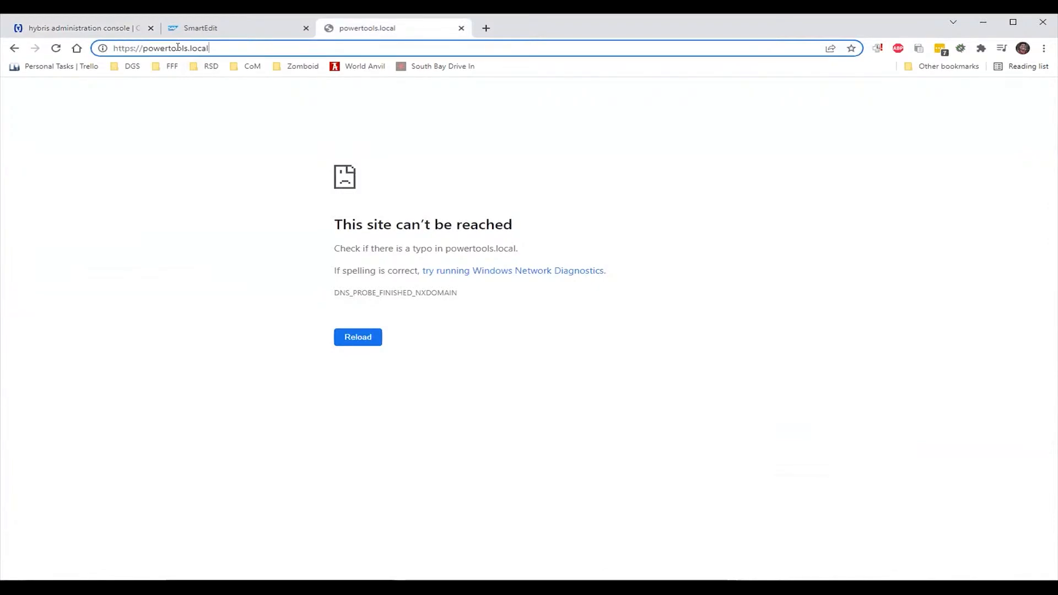
pyautogui.write(':49')
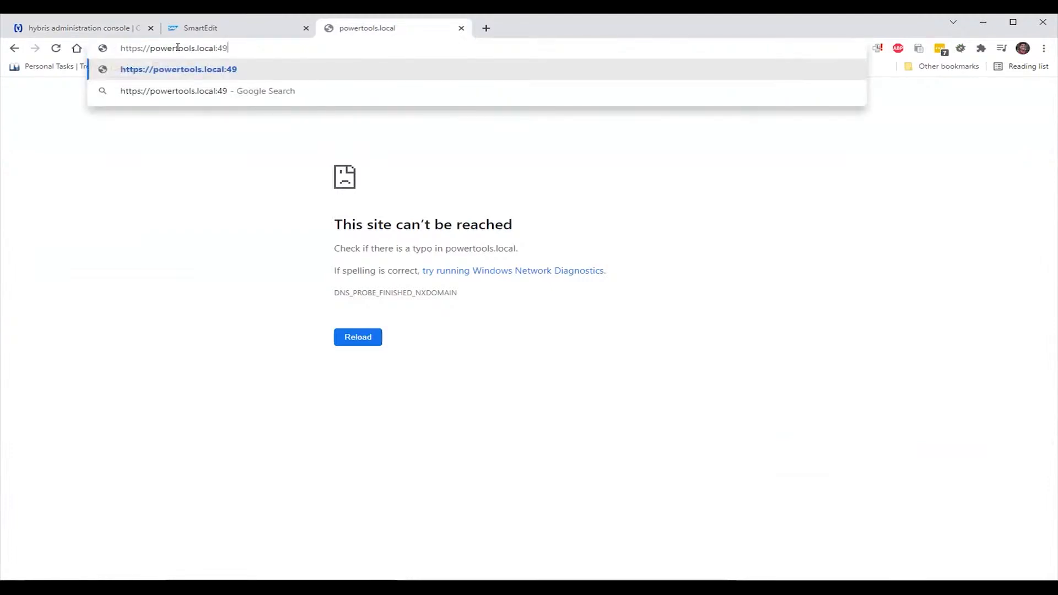
pyautogui.write('169')
pyautogui.press('Return')
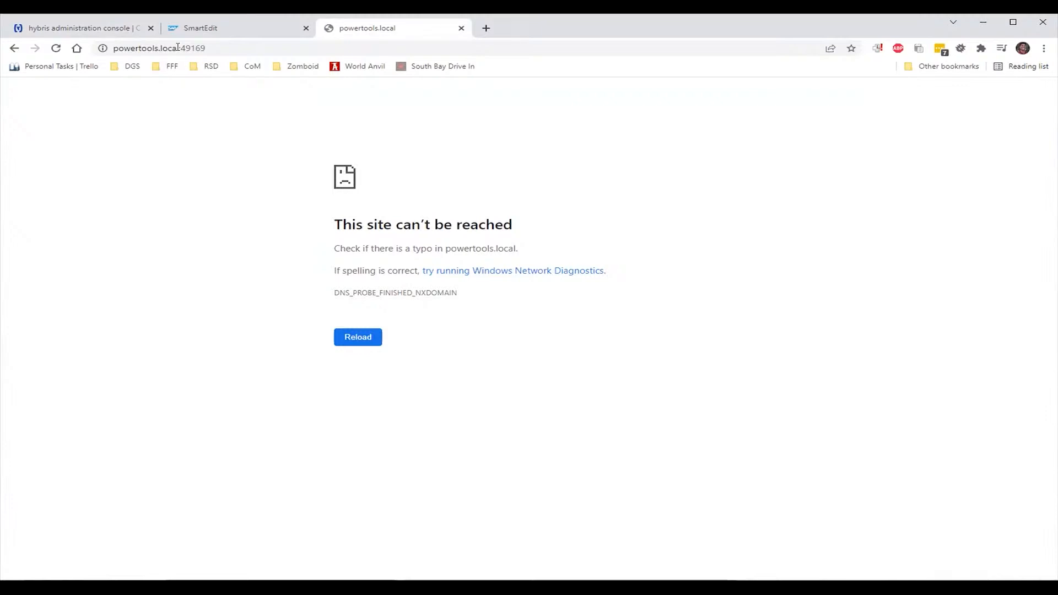
# Copy the full website.powertools.https URL from the configuration properties
pyautogui.click(114, 28)
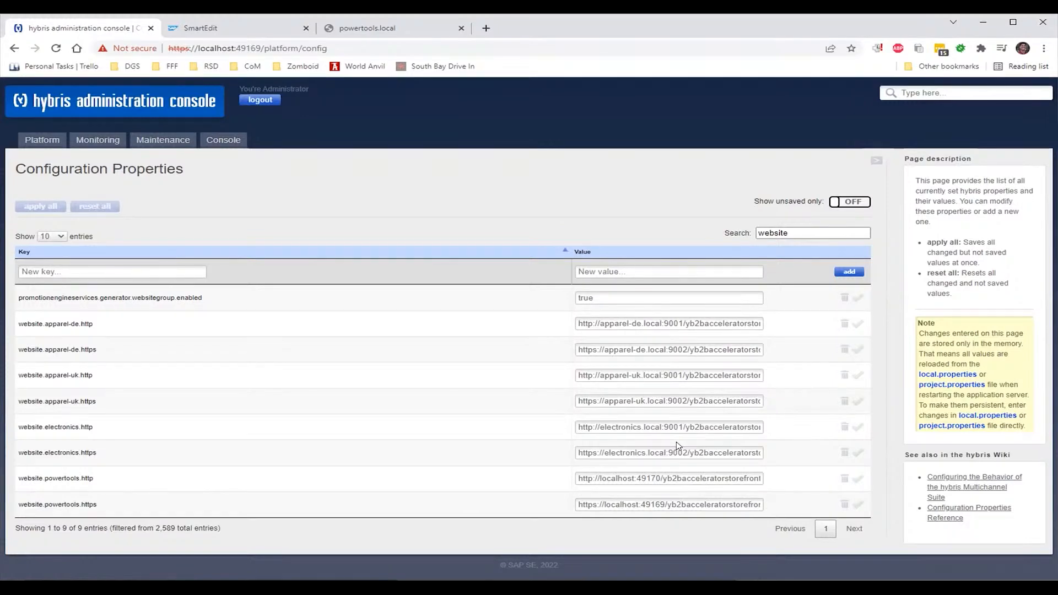
pyautogui.click(672, 505)
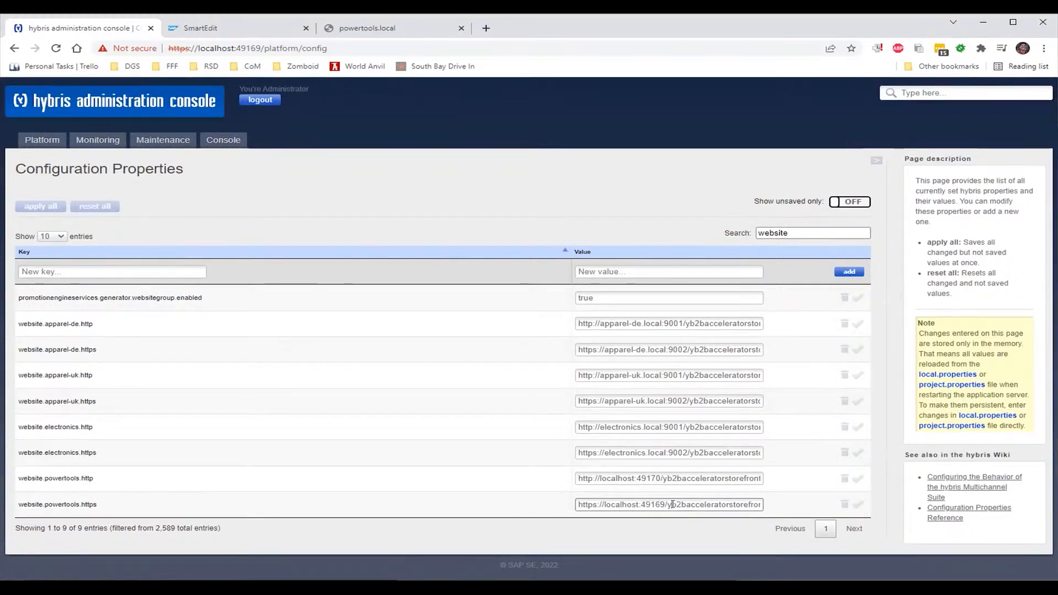
pyautogui.hotkey('shift', 'End')
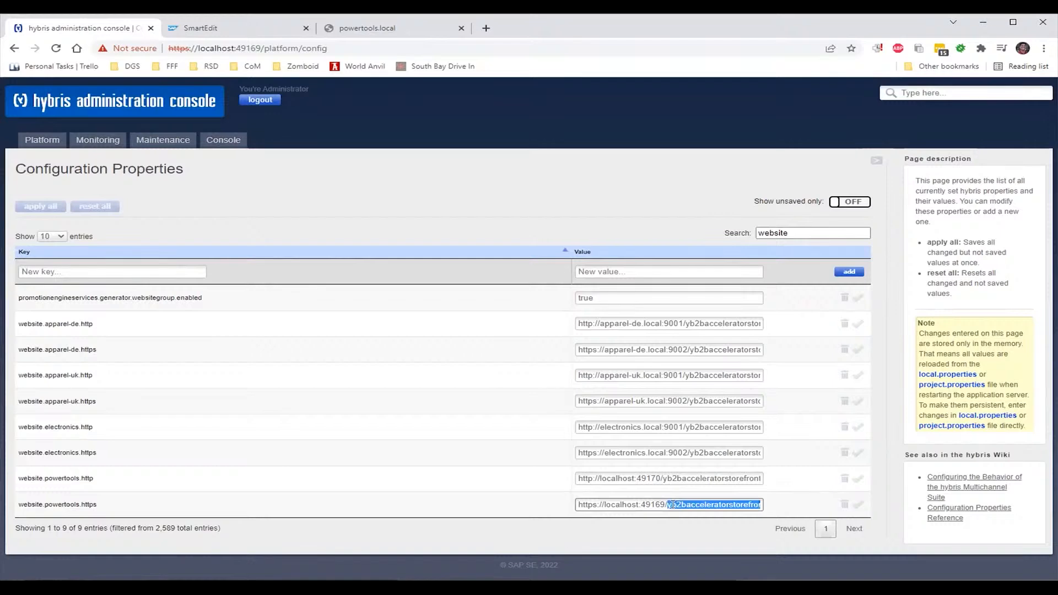
pyautogui.hotkey('ctrl', 'a')
pyautogui.hotkey('ctrl', 'c')
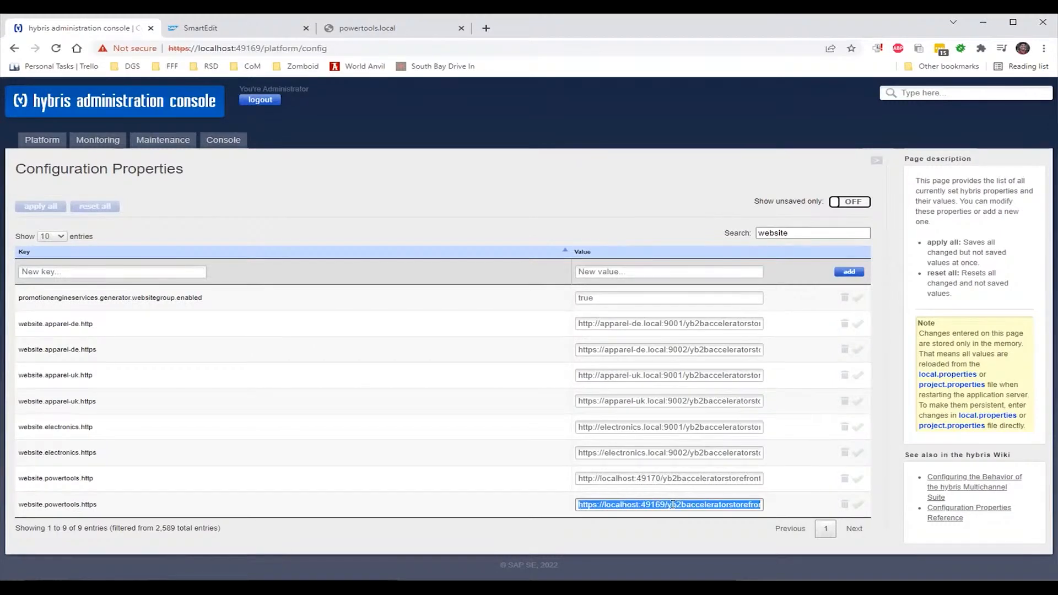
pyautogui.click(406, 27)
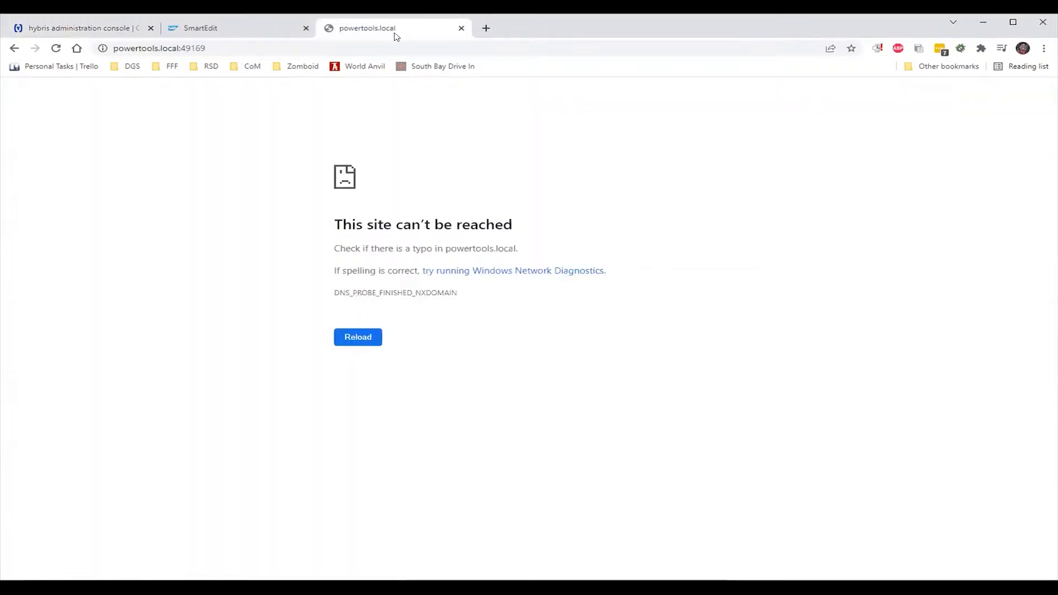
pyautogui.click(390, 46)
pyautogui.hotkey('ctrl', 'v')
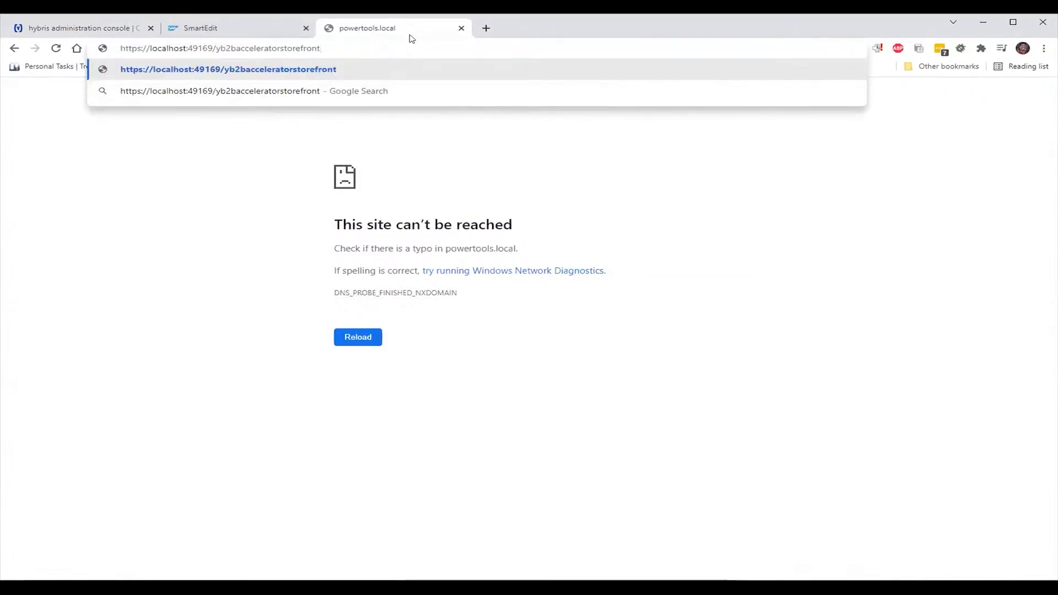
pyautogui.press('Return')
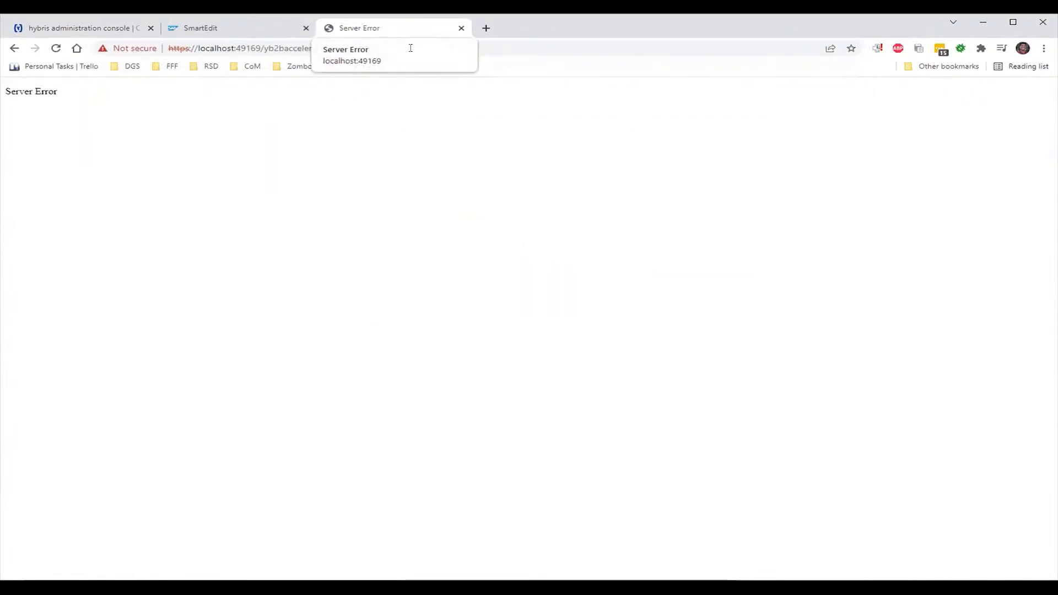
pyautogui.rightClick(409, 144)
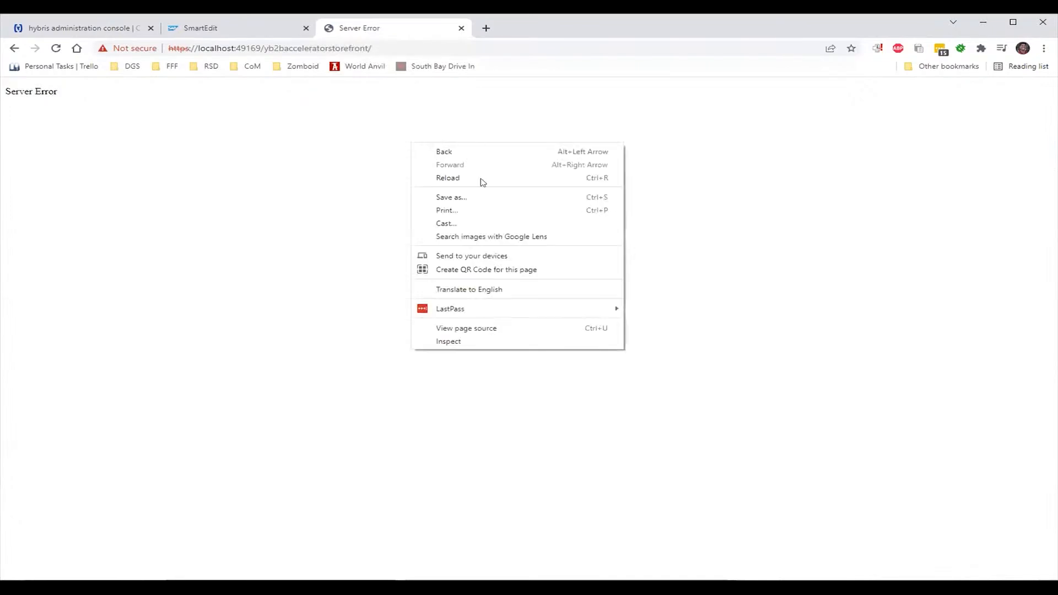
# Capture the reloaded yb2bacceleratorstorefront/ request in DevTools Network and view its 500 response
pyautogui.click(514, 340)
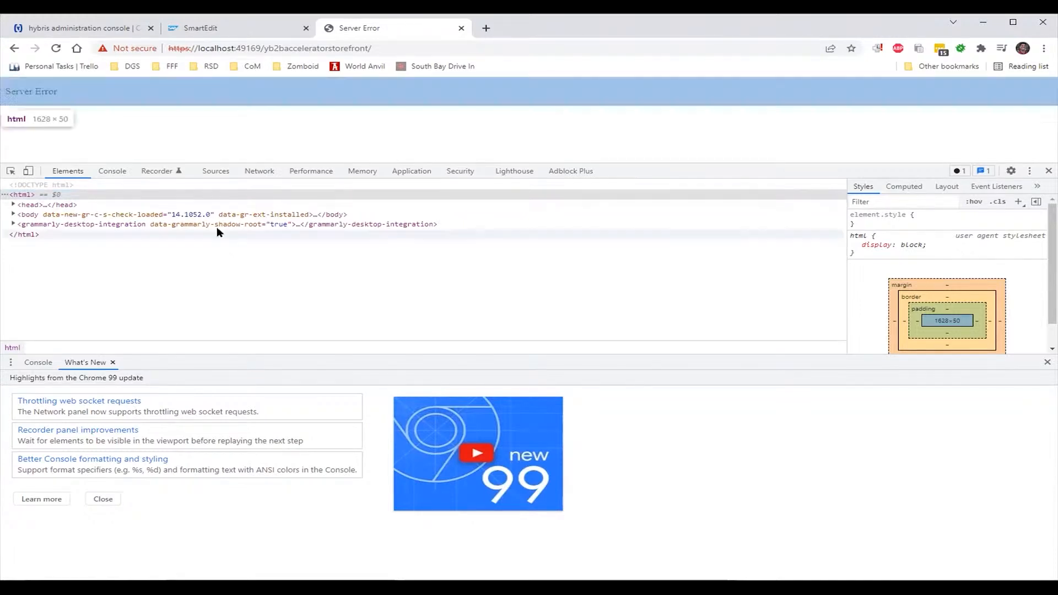
pyautogui.click(256, 171)
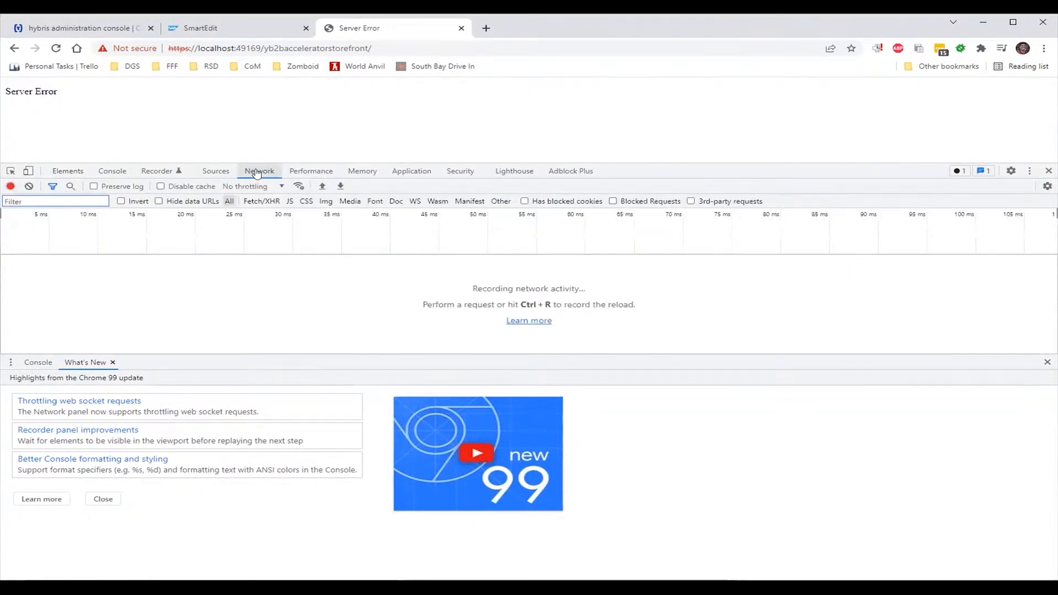
pyautogui.click(56, 49)
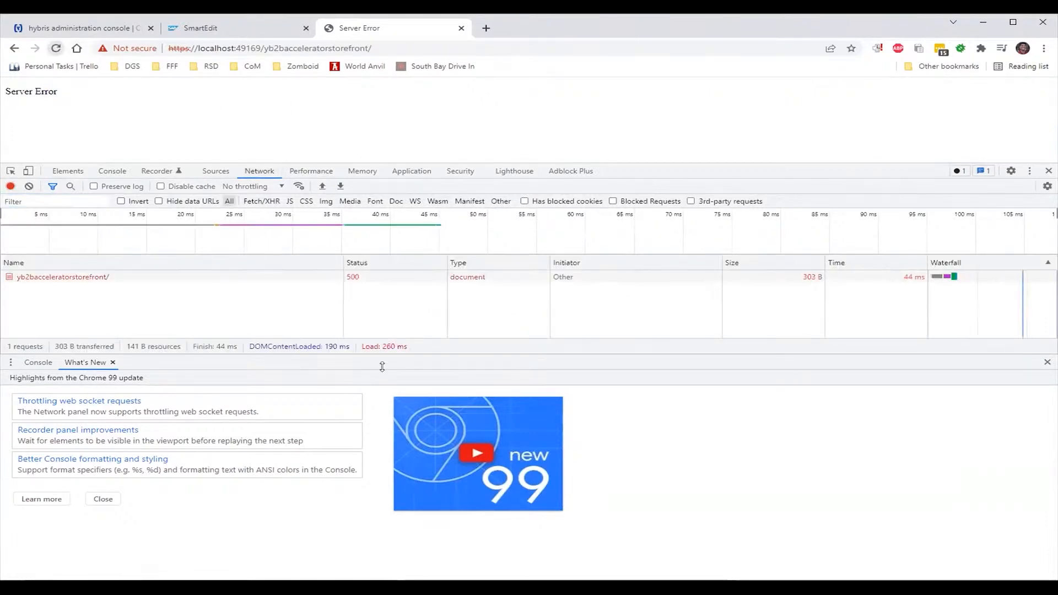
pyautogui.click(163, 282)
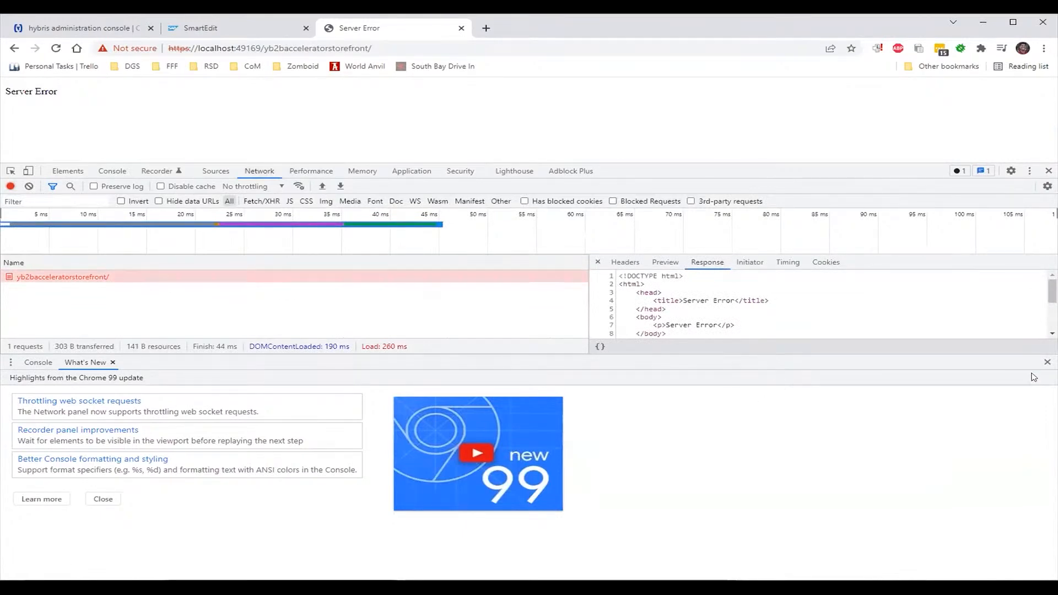
pyautogui.click(1047, 362)
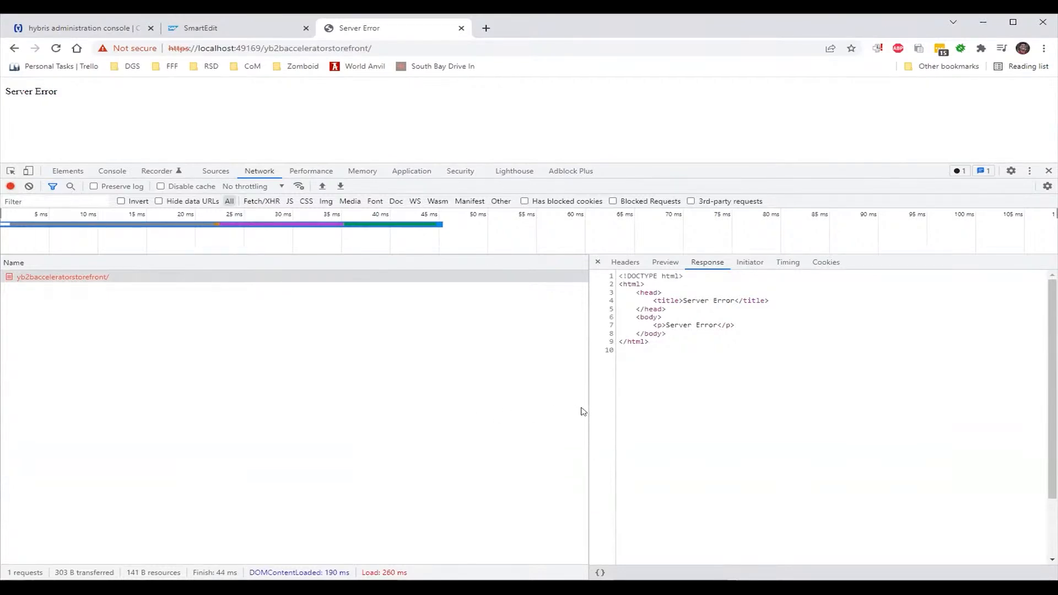
# Review the request headers: status 500, remote address [::1]:49169, and full request headers
pyautogui.click(620, 264)
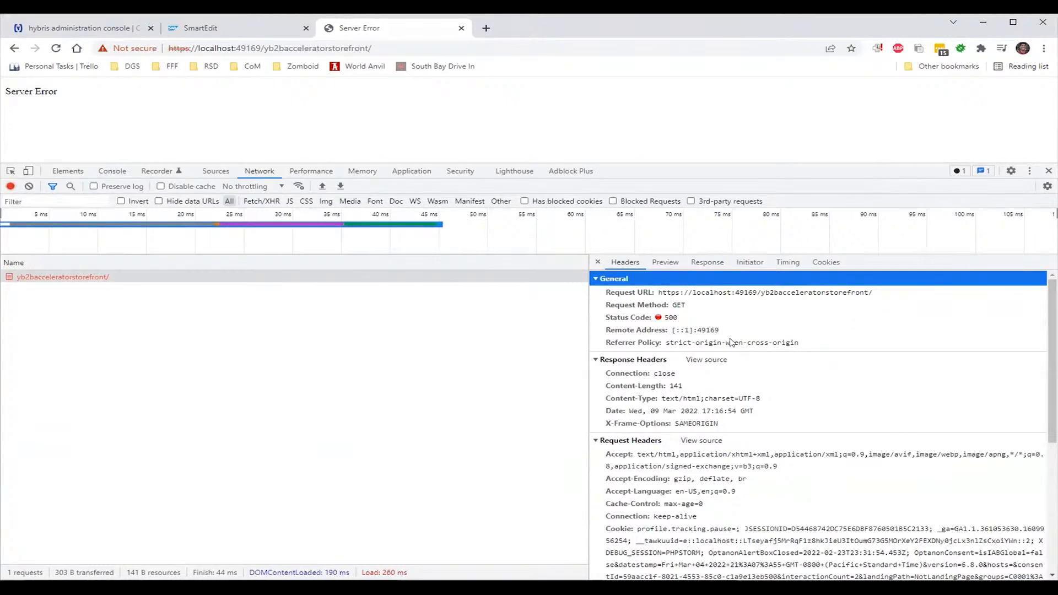
pyautogui.scroll(-3, 720, 411)
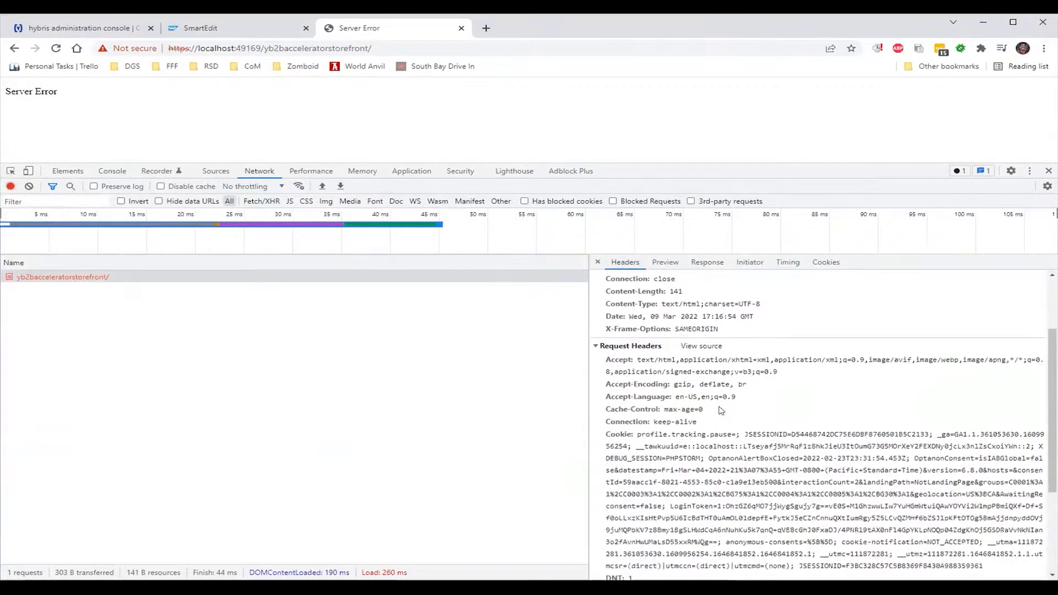
pyautogui.scroll(-3, 720, 411)
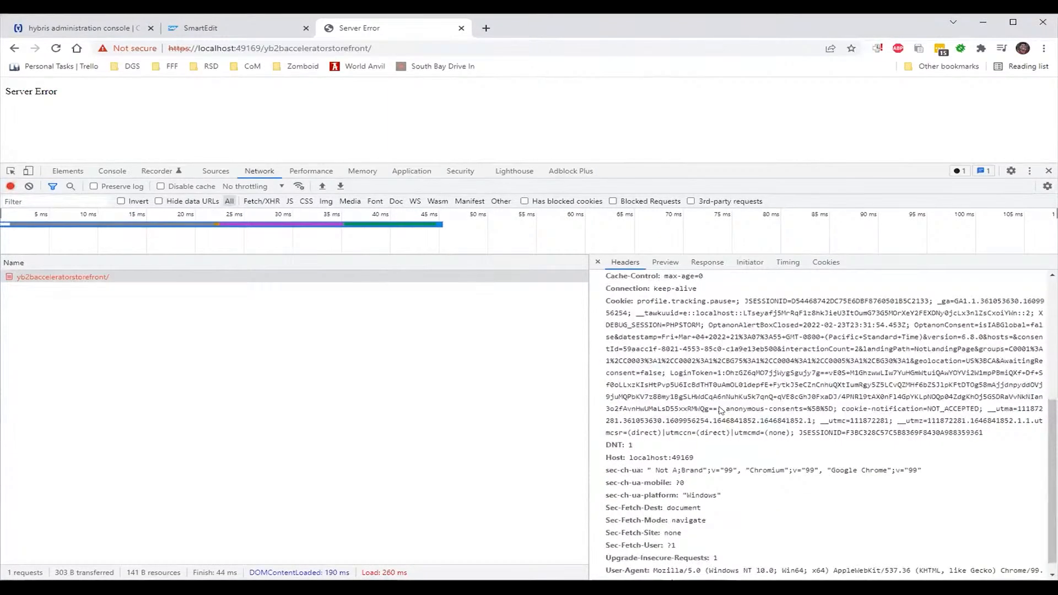
pyautogui.scroll(-1, 720, 411)
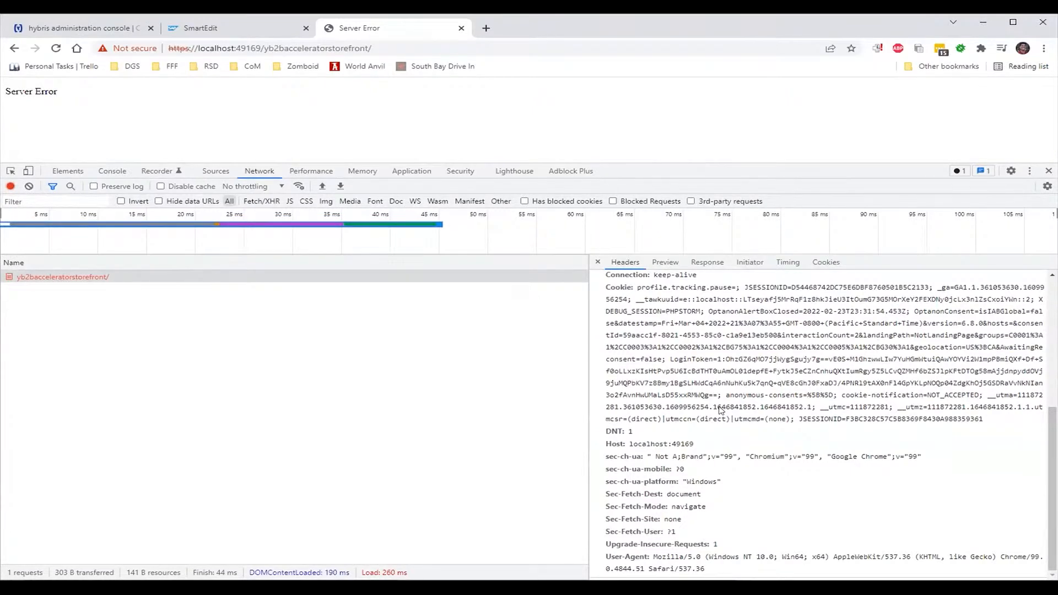
pyautogui.scroll(5, 720, 410)
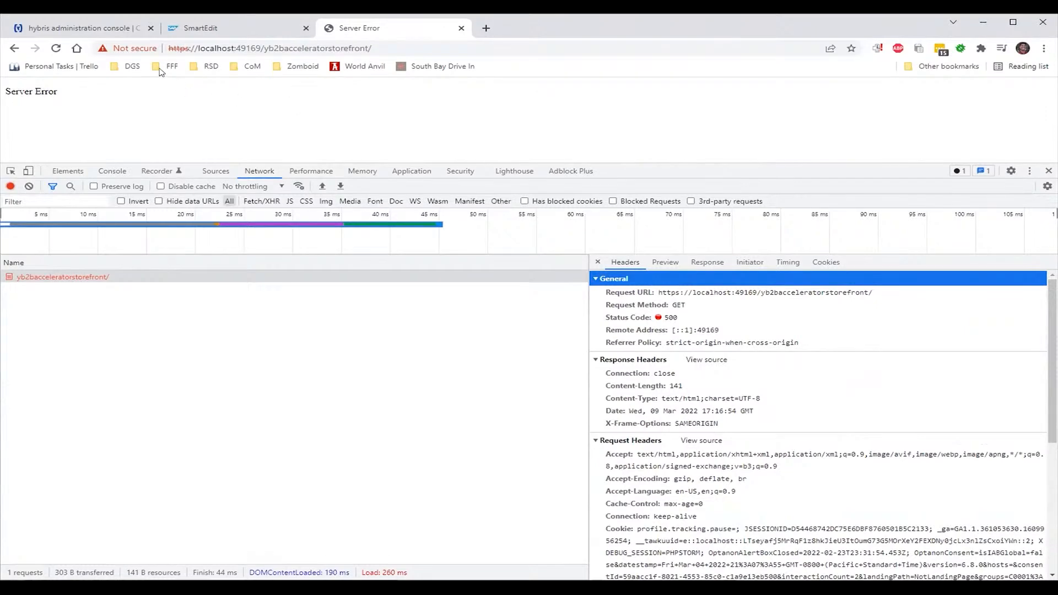
pyautogui.click(80, 27)
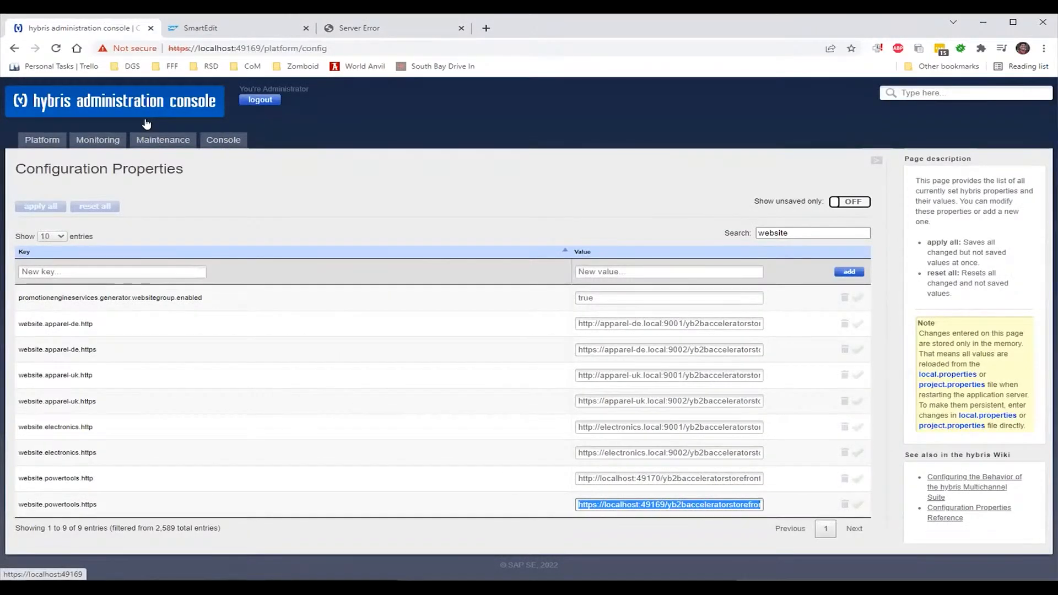
# Filter the Extensions list to 'store' and open the yb2bacceleratorstorefront web link
pyautogui.moveTo(58, 144)
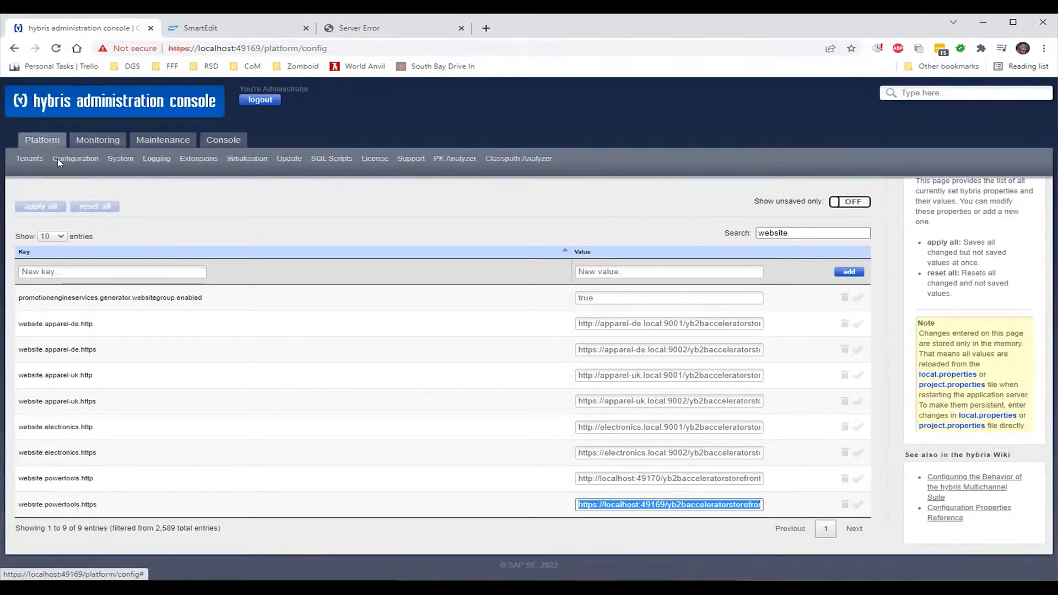
pyautogui.click(182, 158)
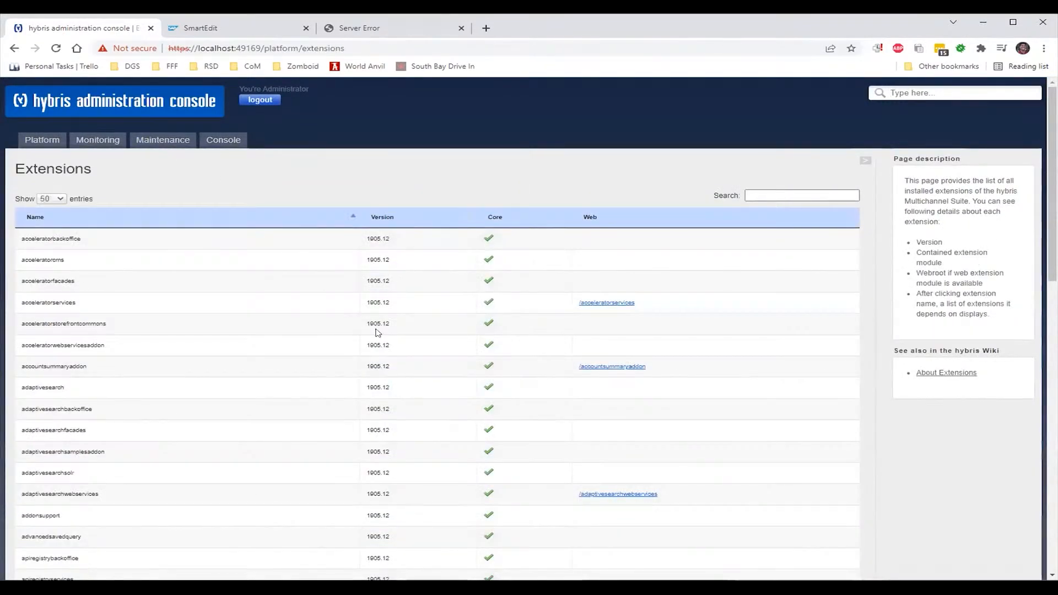
pyautogui.scroll(-3, 425, 350)
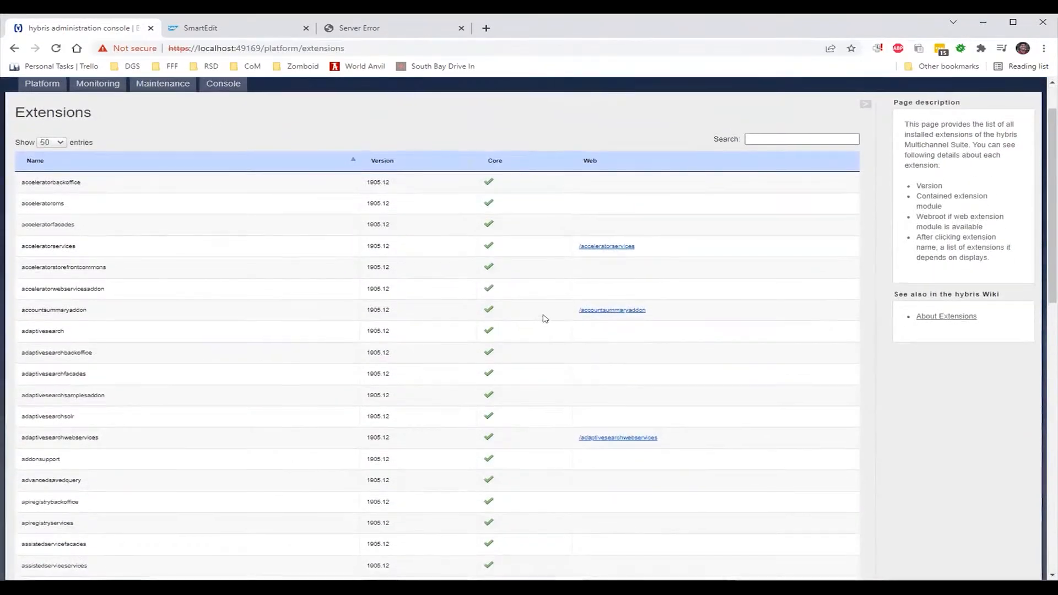
pyautogui.scroll(3, 544, 316)
pyautogui.click(760, 194)
pyautogui.write('store')
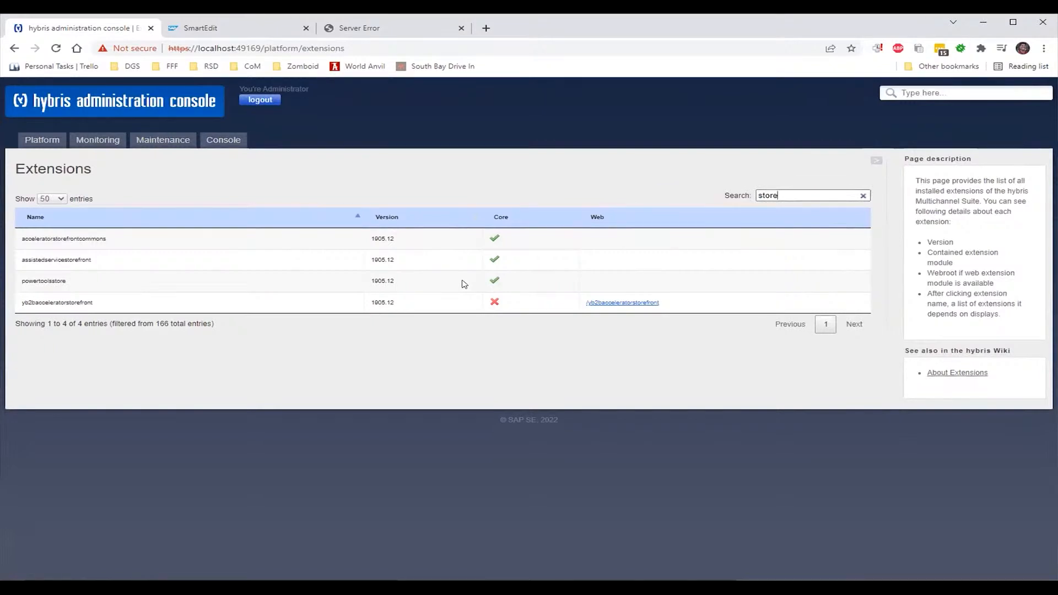
pyautogui.click(607, 303)
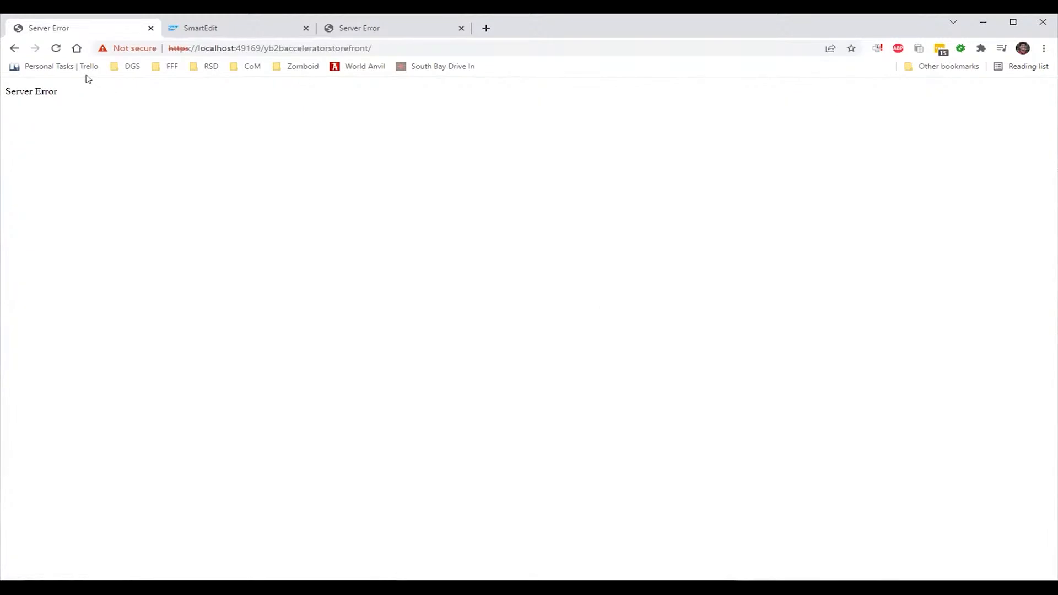
# Go back from the storefront error to Platform > Configuration, then switch to the Server Error tab
pyautogui.click(13, 49)
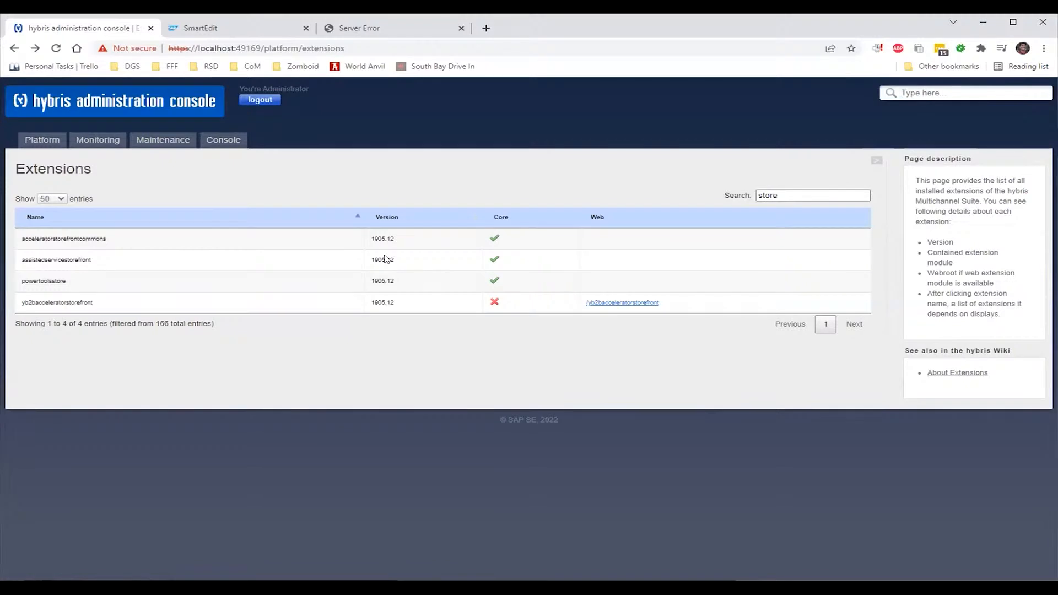
pyautogui.moveTo(35, 140)
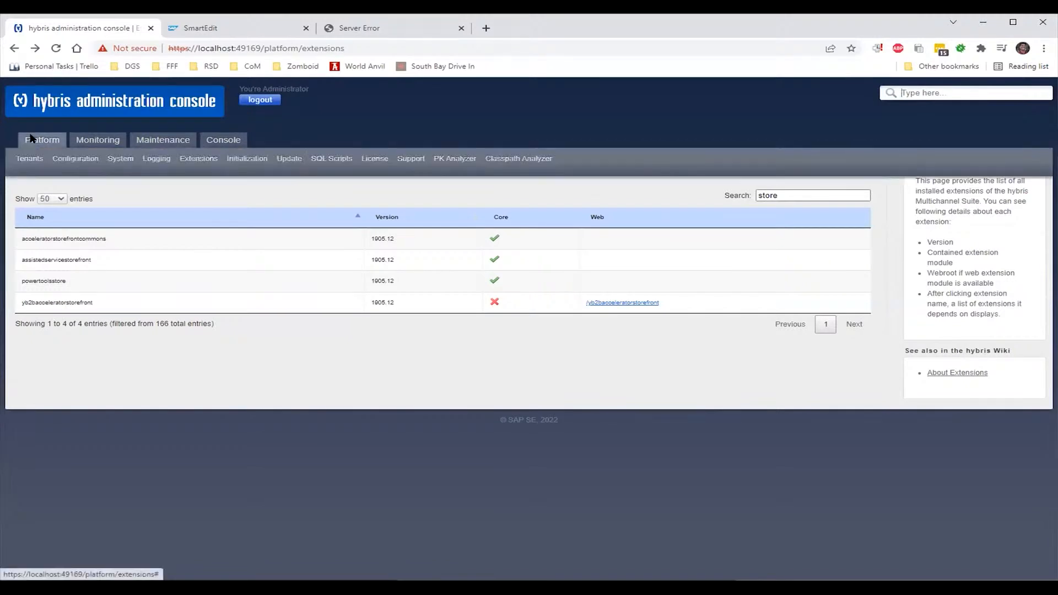
pyautogui.click(69, 160)
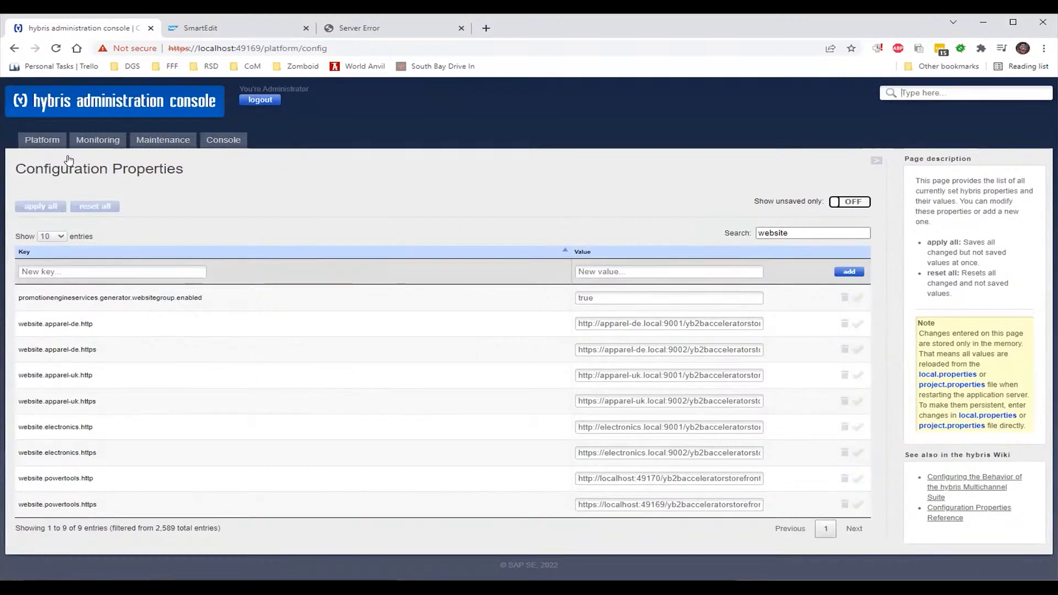
pyautogui.click(344, 30)
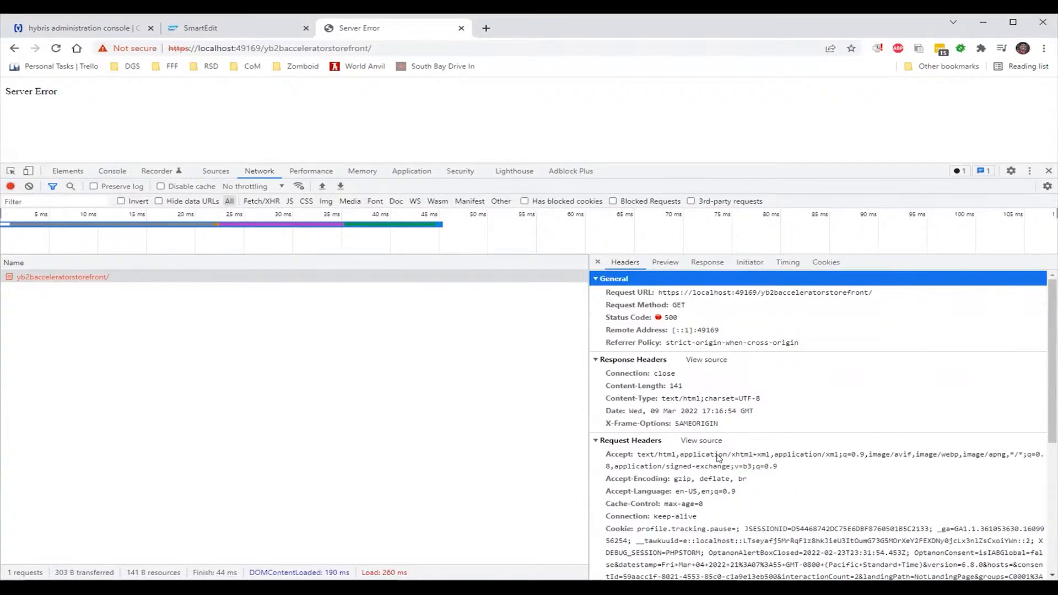
# Review the failing storefront request's 500 status and response headers, then return to HAC
pyautogui.scroll(-1, 718, 459)
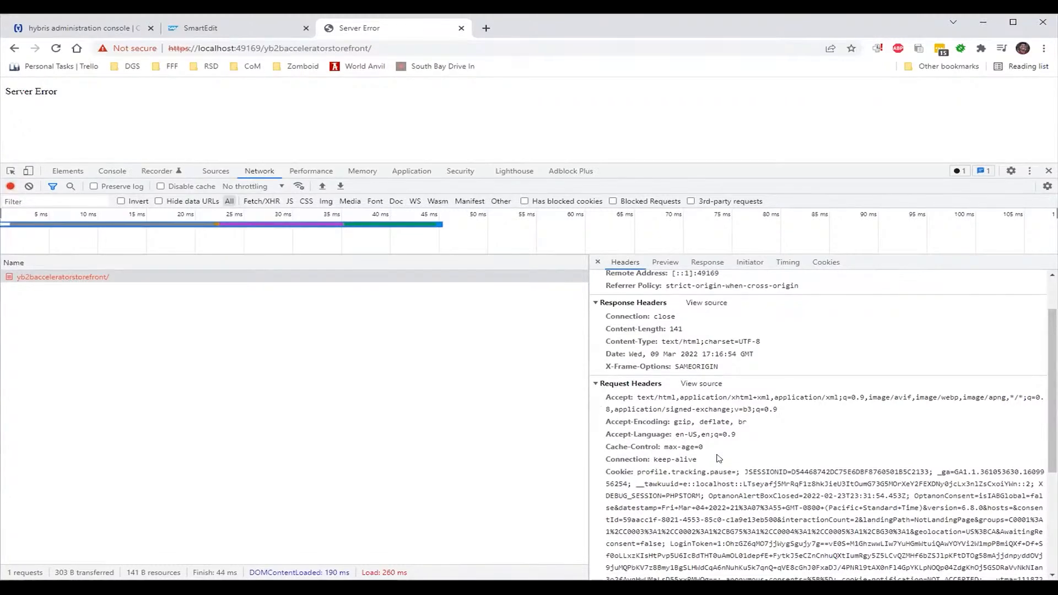
pyautogui.scroll(-1, 718, 459)
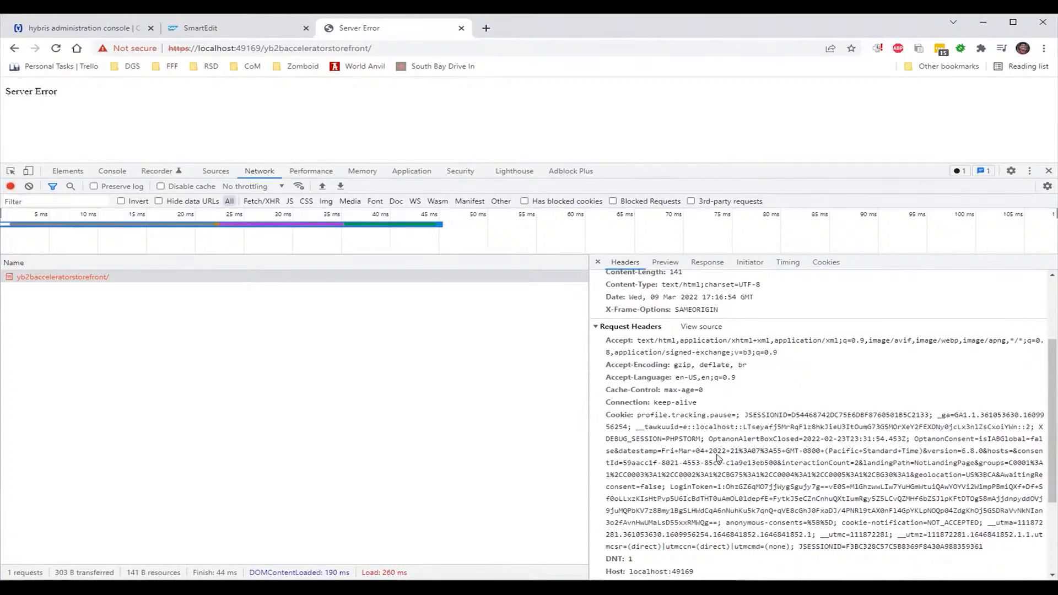
pyautogui.scroll(-2, 718, 459)
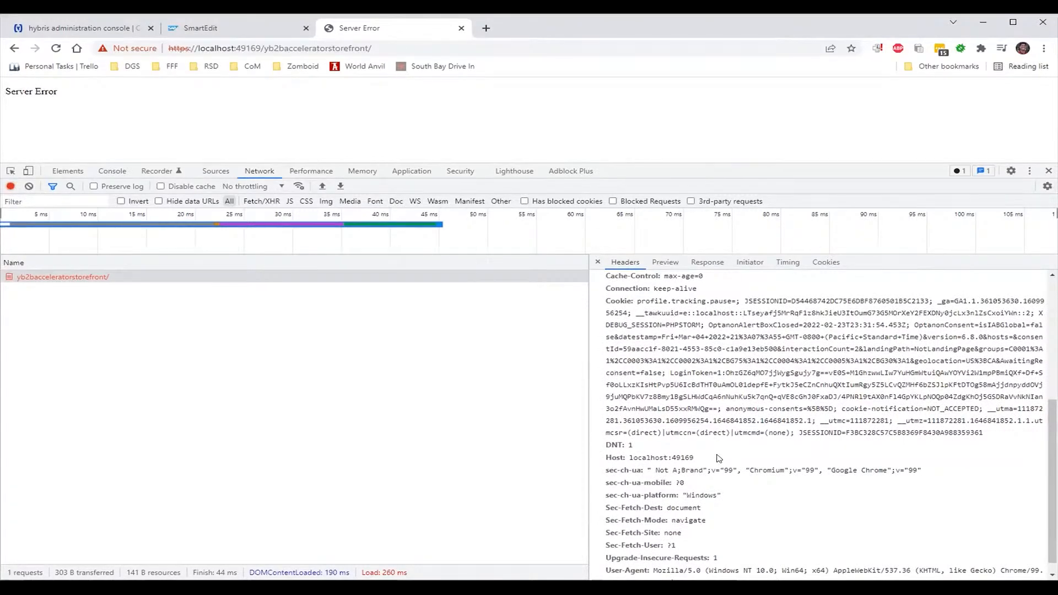
pyautogui.scroll(-1, 718, 458)
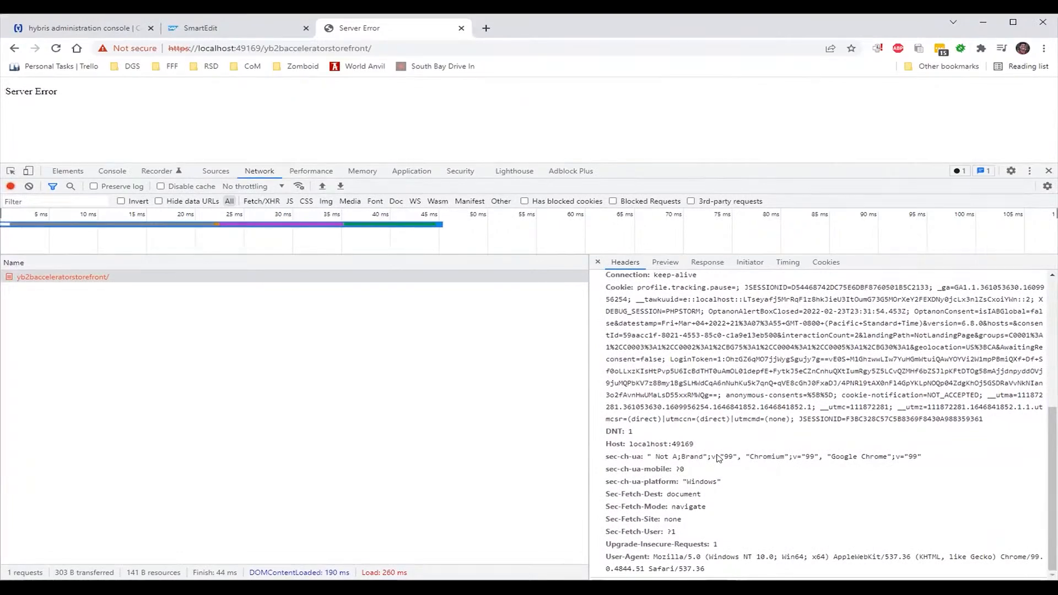
pyautogui.scroll(1, 718, 458)
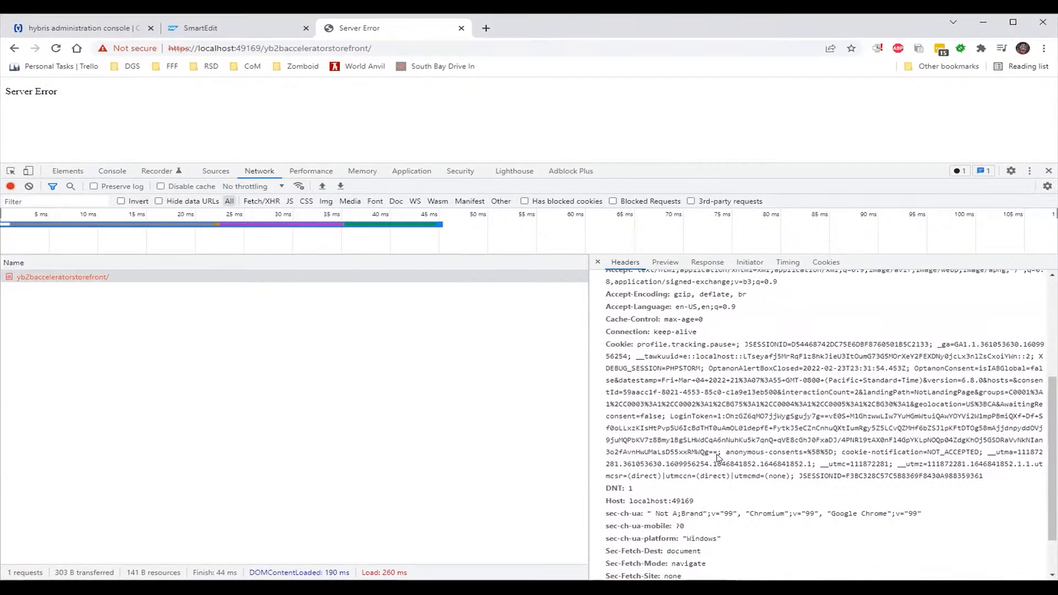
pyautogui.scroll(3, 719, 458)
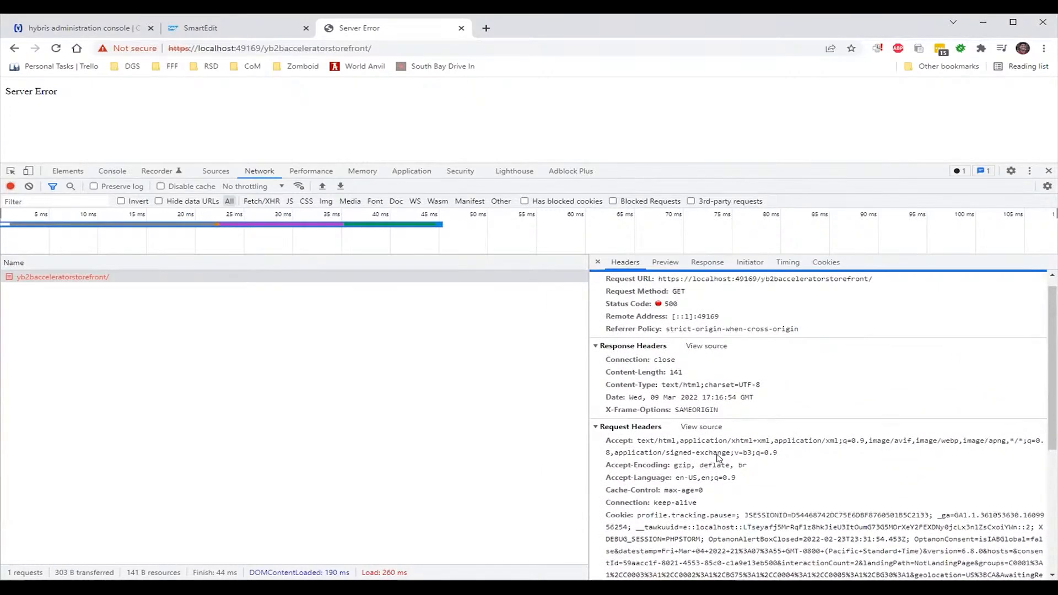
pyautogui.scroll(1, 718, 458)
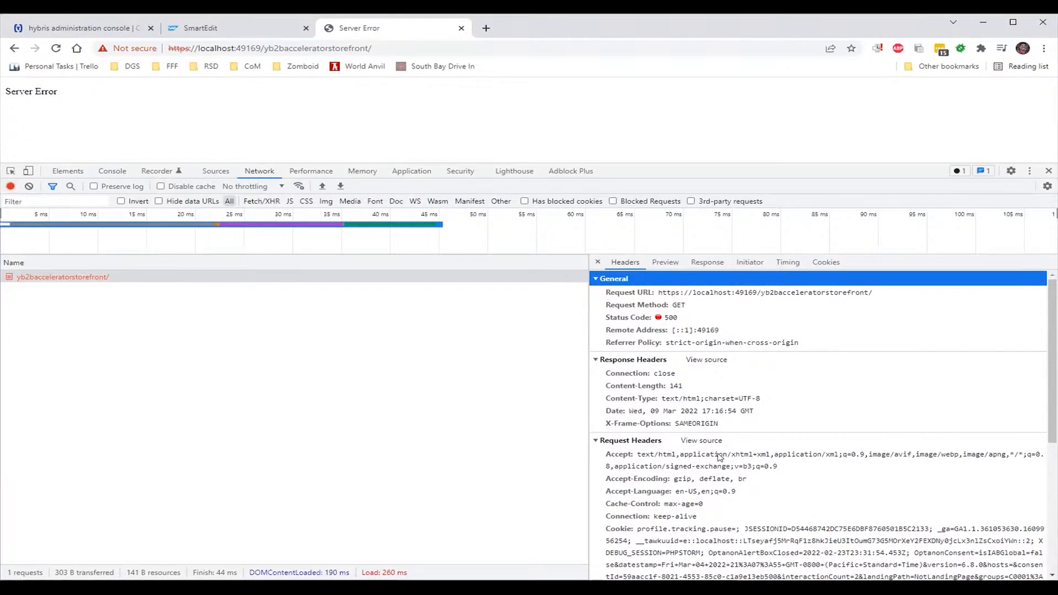
pyautogui.click(91, 24)
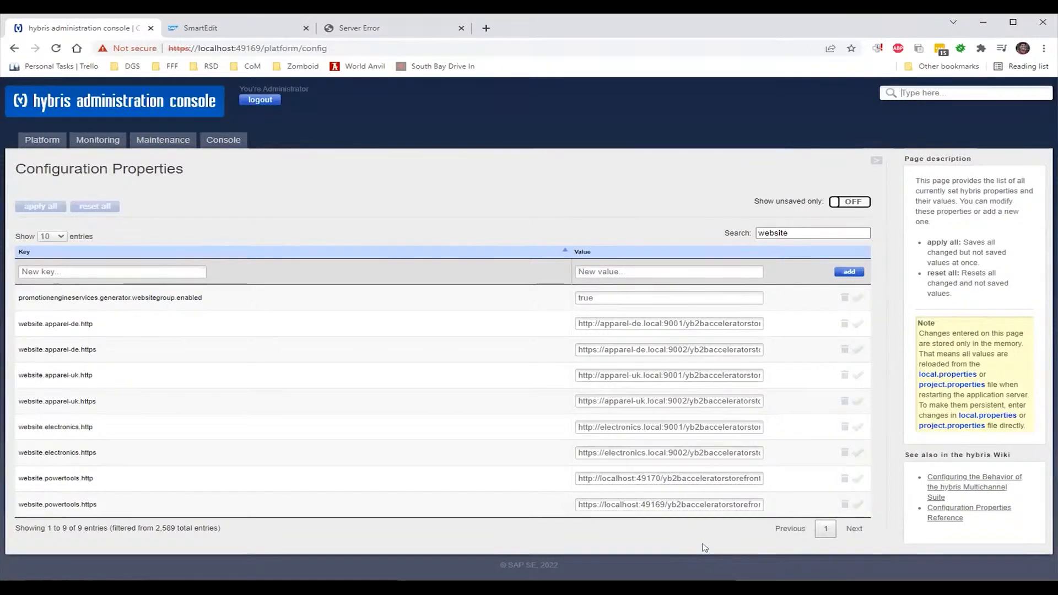
# Replace localhost with powertools.local in website.powertools.http (49170) and website.powertools.https (49169), saving both
pyautogui.doubleClick(622, 477)
pyautogui.write('powertools.local')
pyautogui.moveTo(661, 478); pyautogui.dragTo(599, 475)
pyautogui.hotkey('ctrl', 'c')
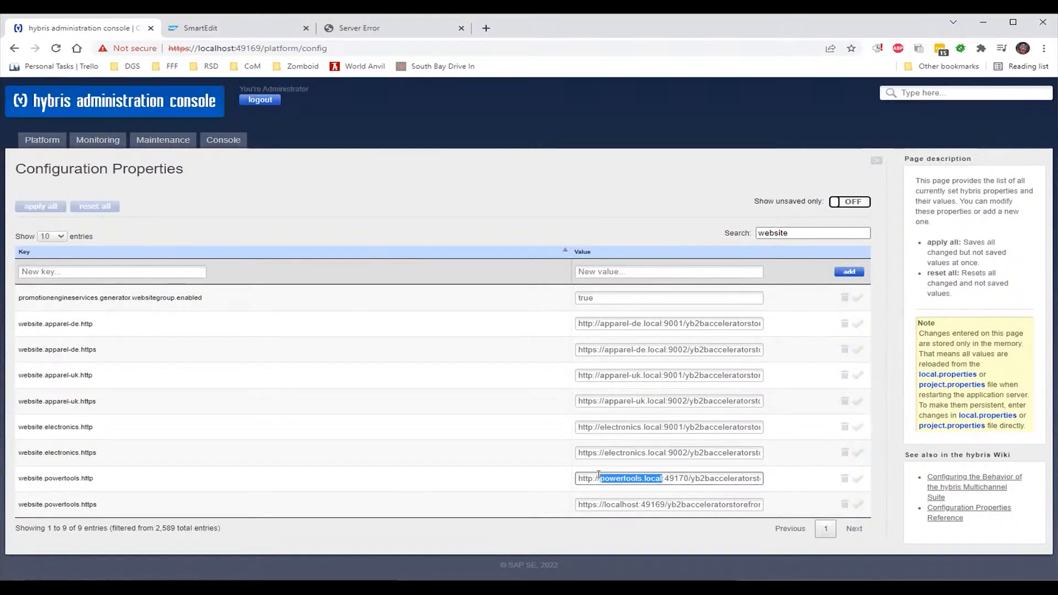
pyautogui.doubleClick(622, 504)
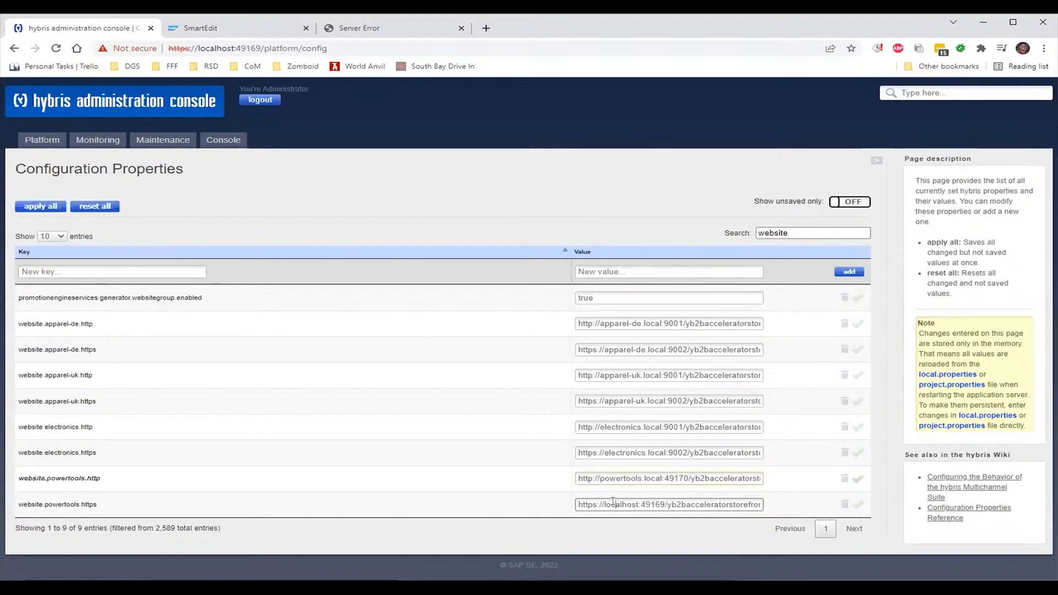
pyautogui.hotkey('ctrl', 'v')
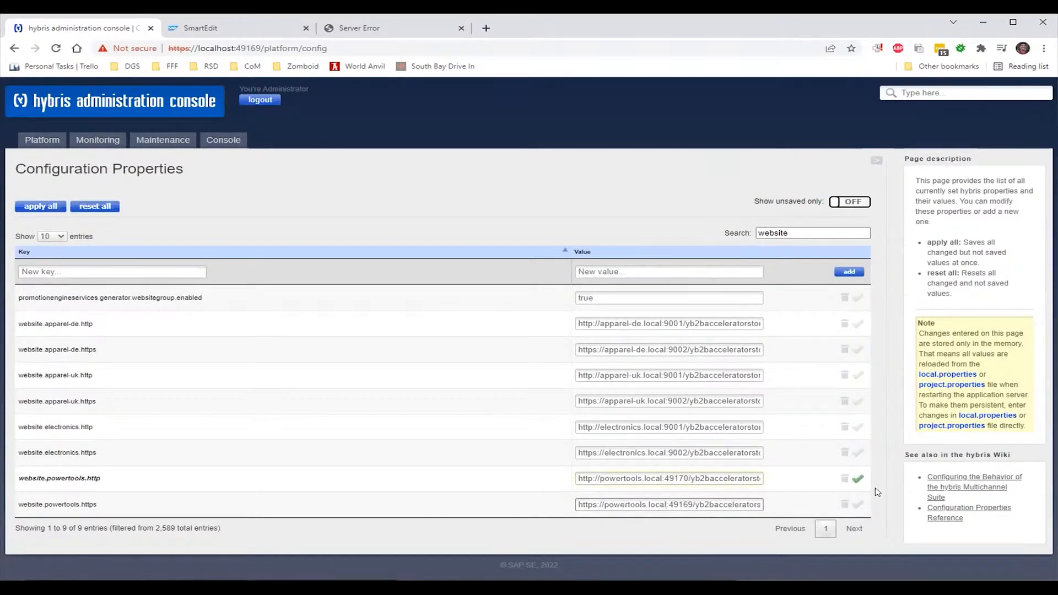
pyautogui.click(857, 480)
pyautogui.click(848, 530)
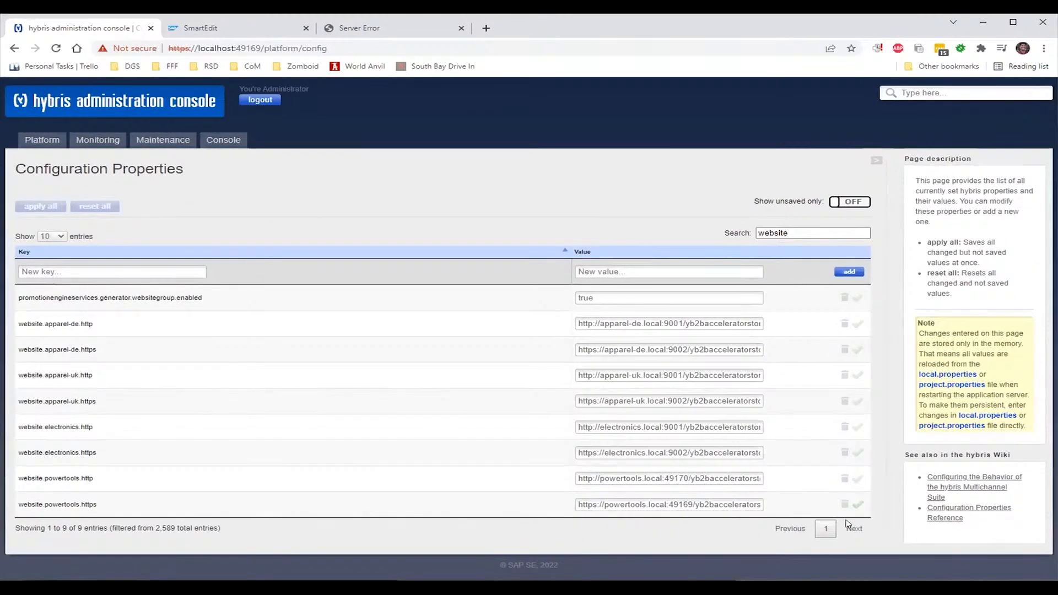
# Open Extensions in a new tab and follow the yb2bacceleratorstorefront web root, which still errors
pyautogui.click(353, 27)
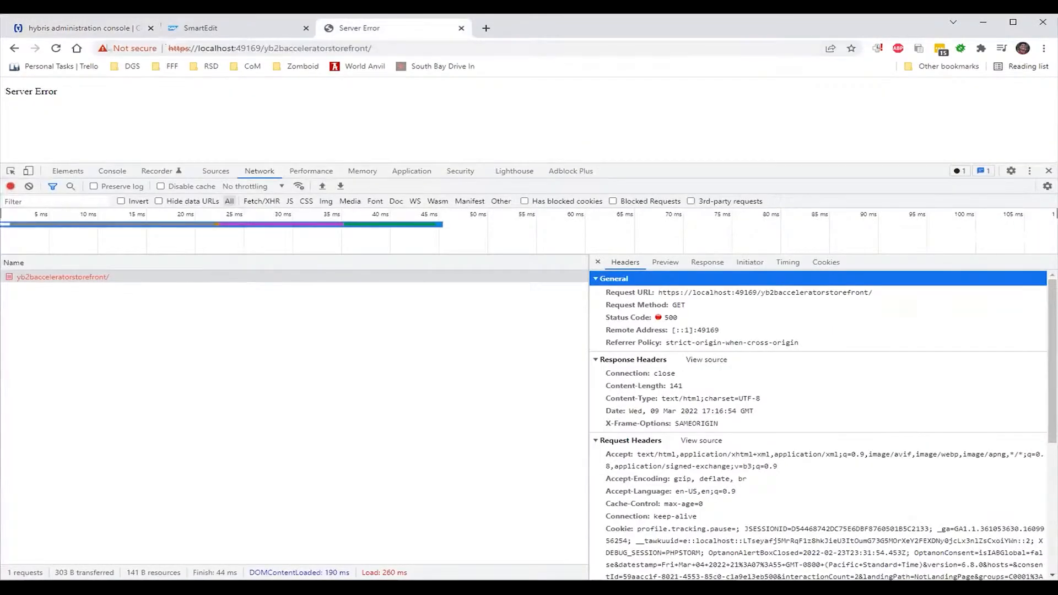
pyautogui.click(100, 30)
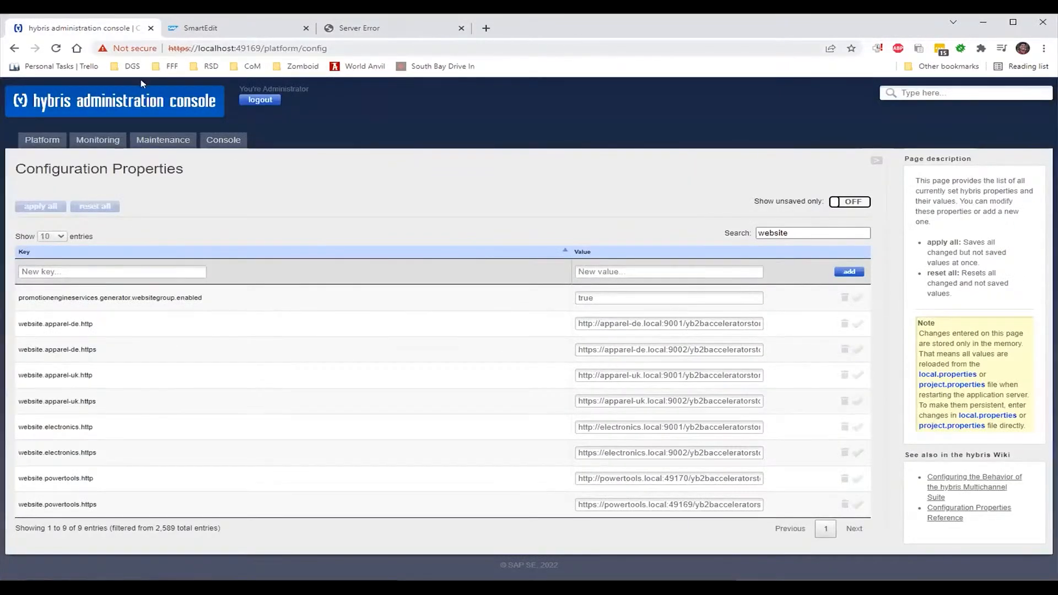
pyautogui.moveTo(56, 147)
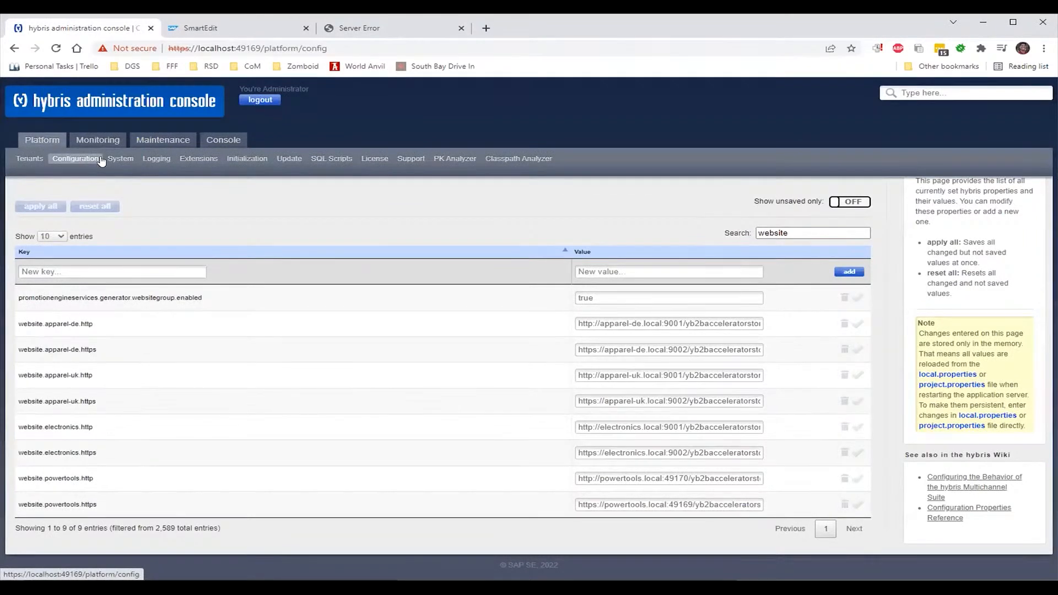
pyautogui.middleClick(198, 158)
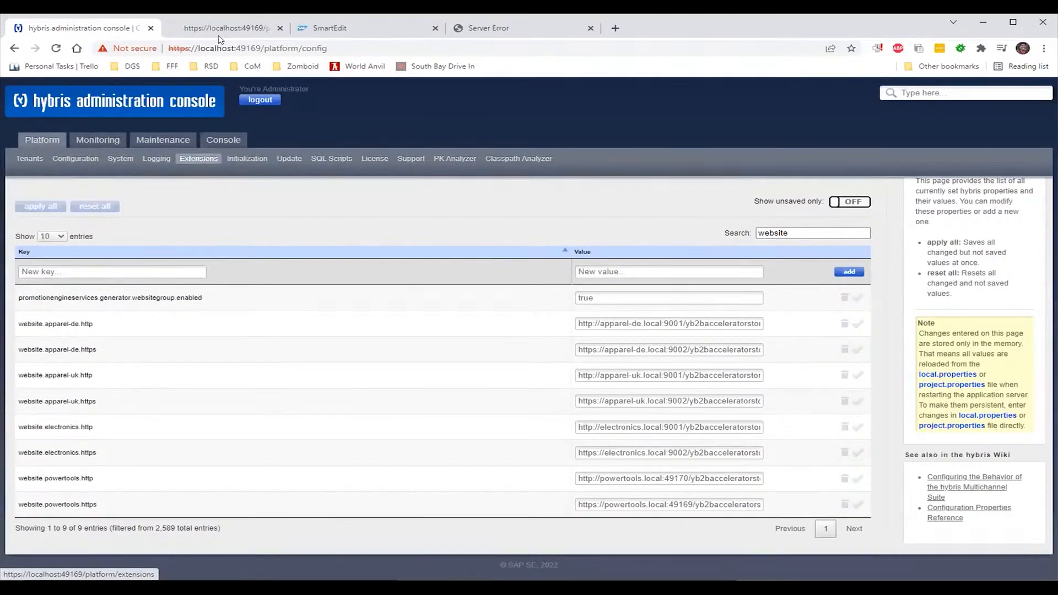
pyautogui.click(222, 29)
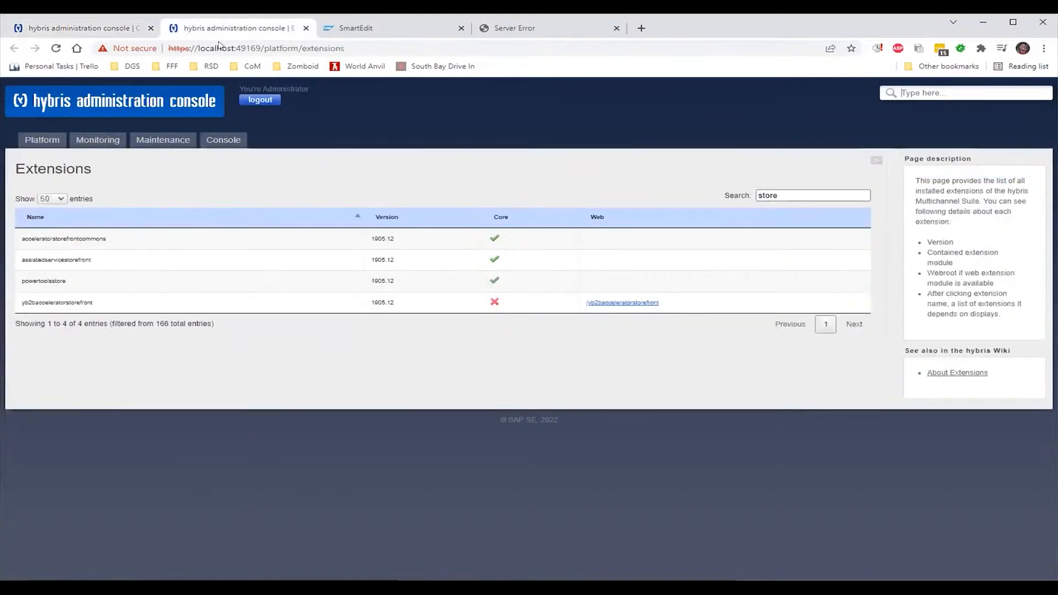
pyautogui.click(631, 302)
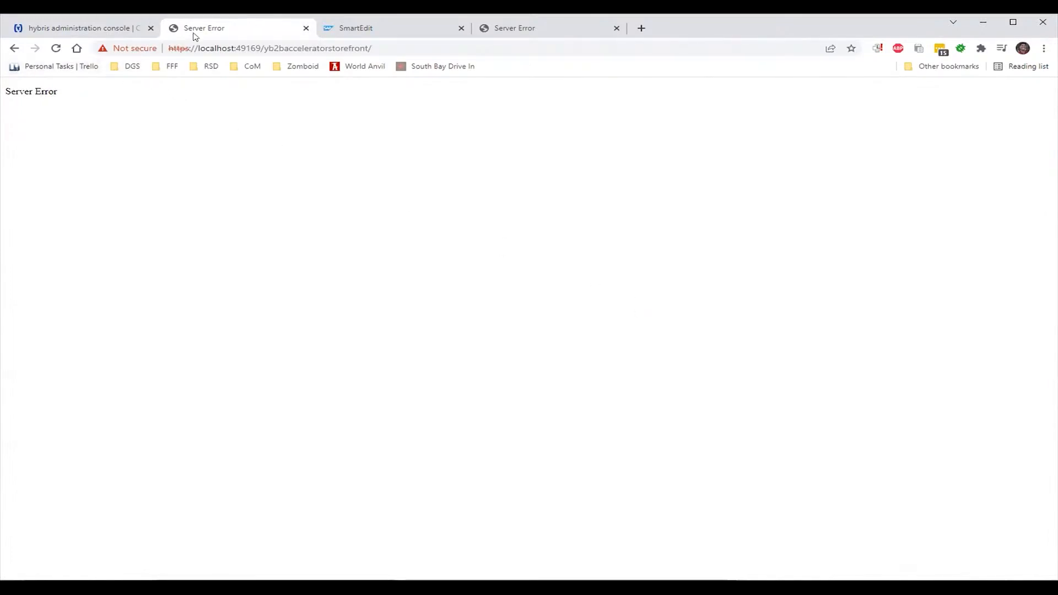
pyautogui.click(119, 27)
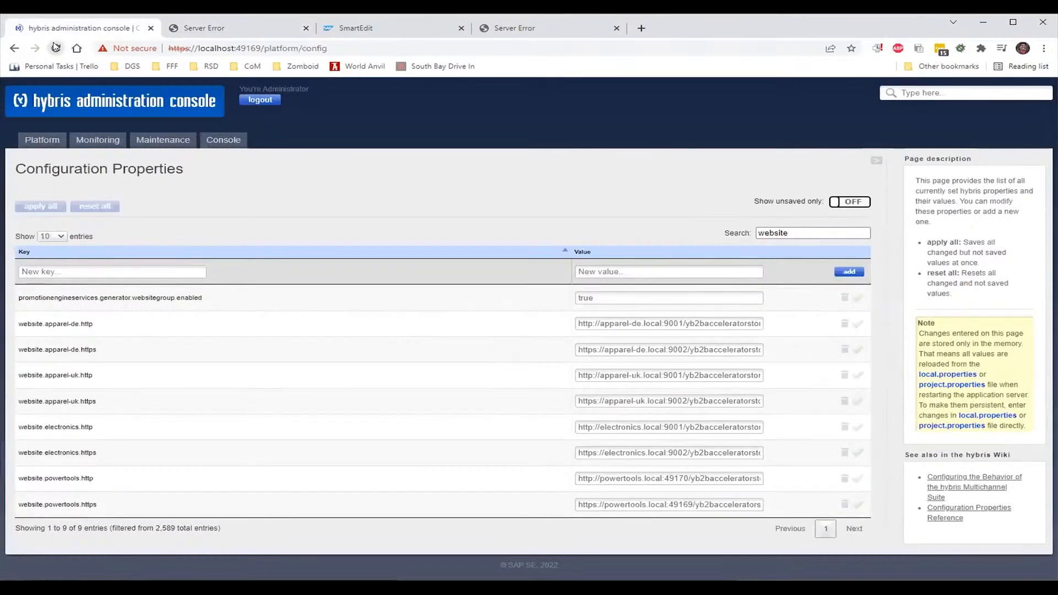
# Reload Configuration twice to confirm the powertools.local values persist, and copy the https storefront URL
pyautogui.click(55, 47)
pyautogui.click(56, 48)
pyautogui.doubleClick(659, 505)
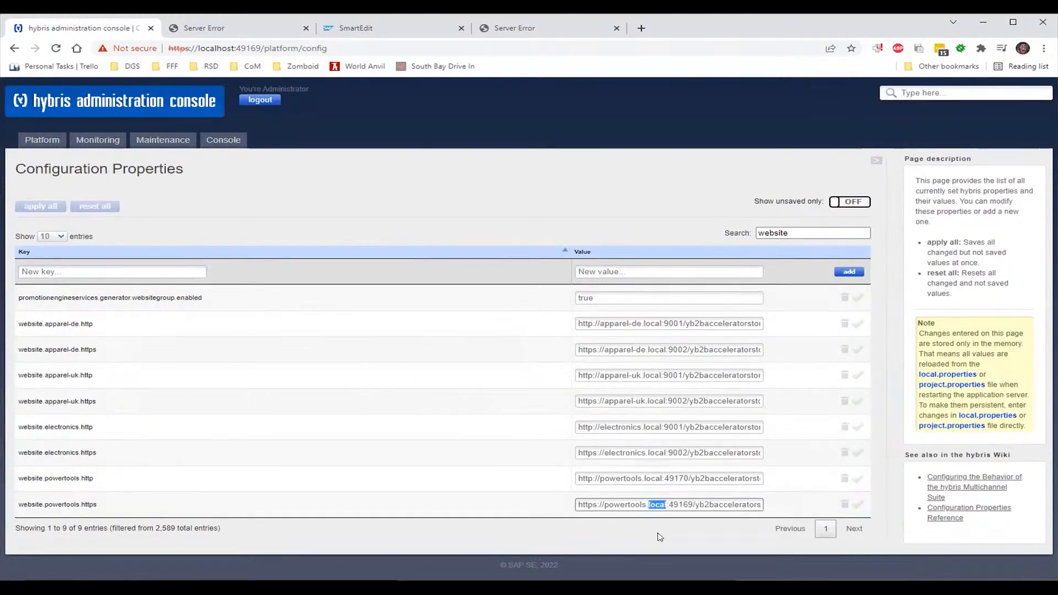
pyautogui.hotkey('ctrl', 'a')
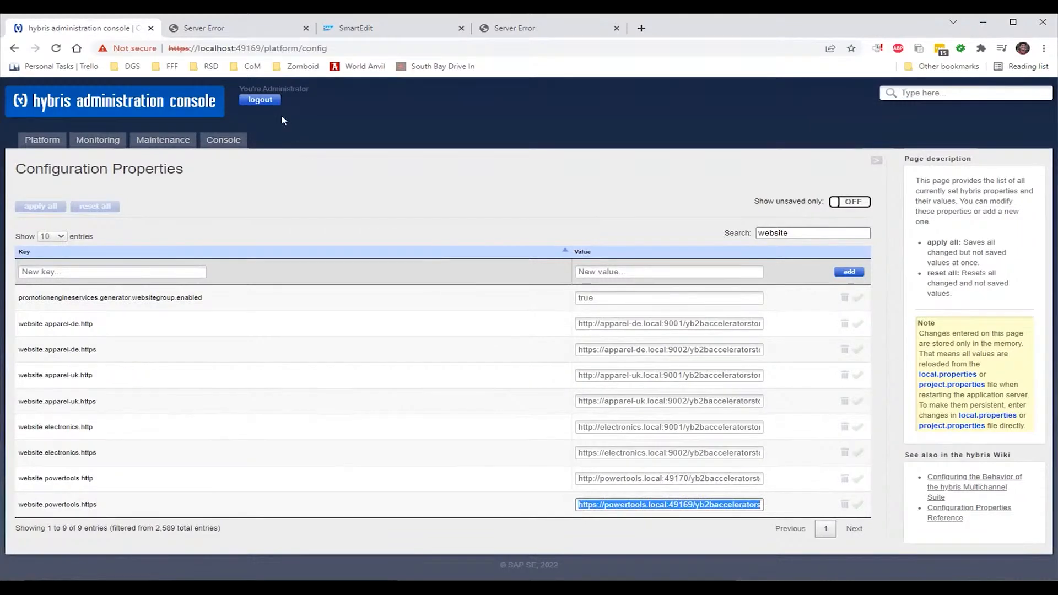
pyautogui.click(241, 30)
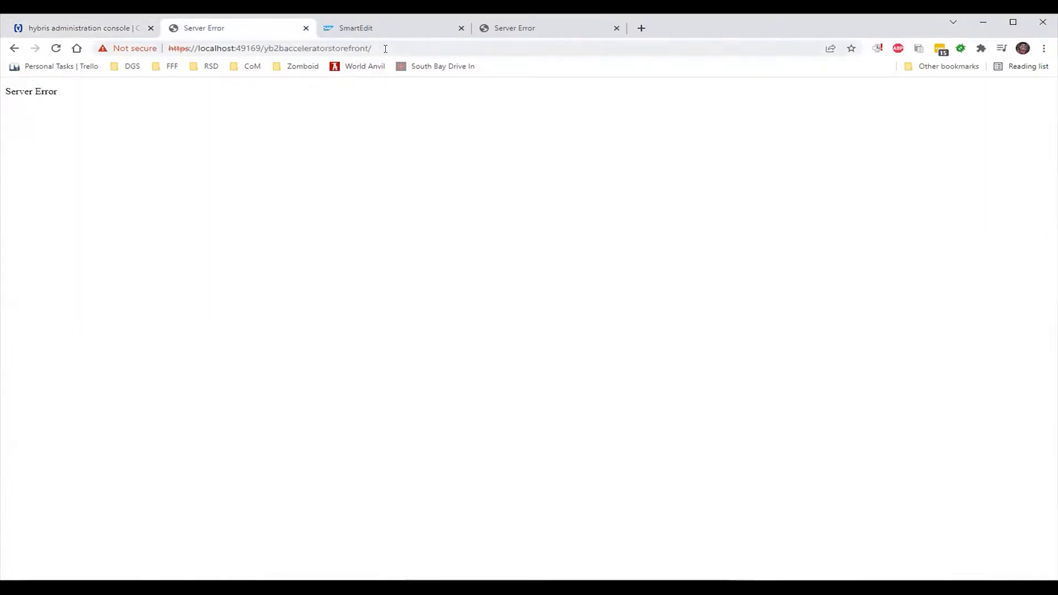
pyautogui.click(384, 48)
pyautogui.write('https://powertools.local:49169/yb2bacceleratorstorefront')
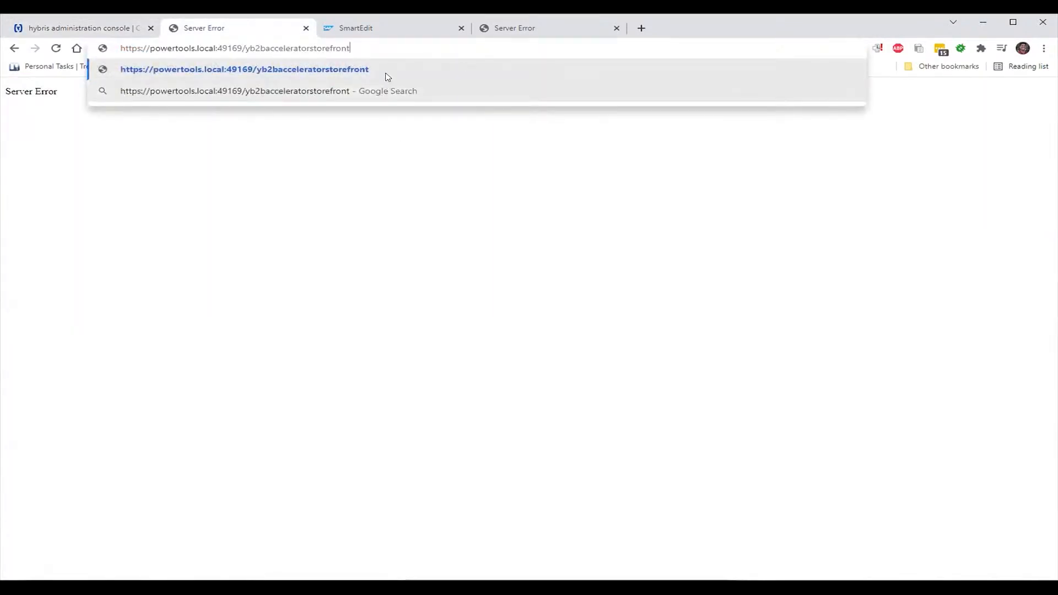
pyautogui.press('Return')
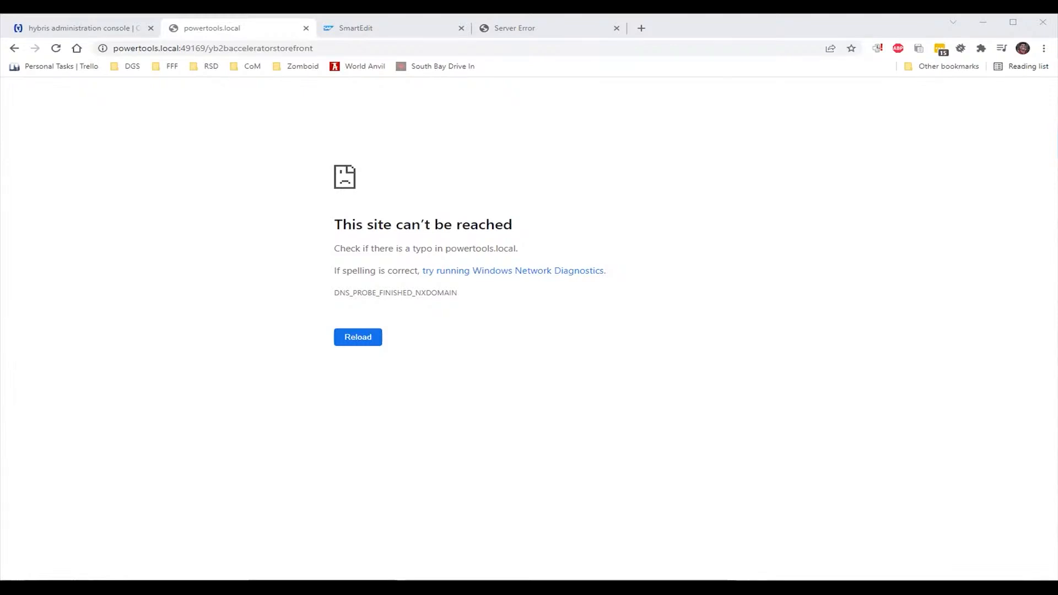
pyautogui.click(937, 182)
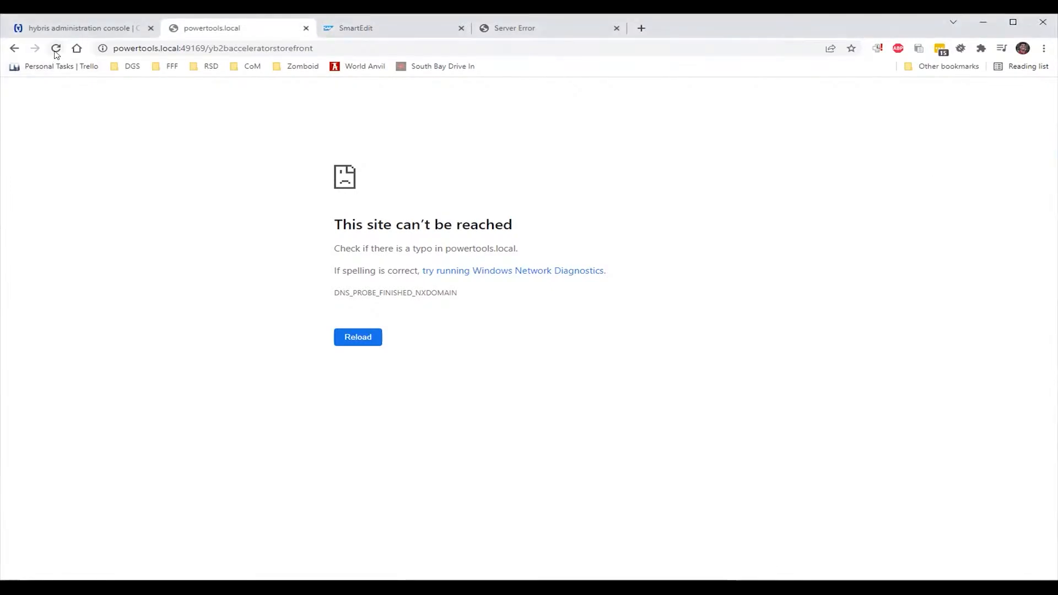
pyautogui.click(56, 48)
# Switch to the docker exec terminal showing /etc/hosts with its powertools.local line
pyautogui.hotkey('alt', 'Tab')
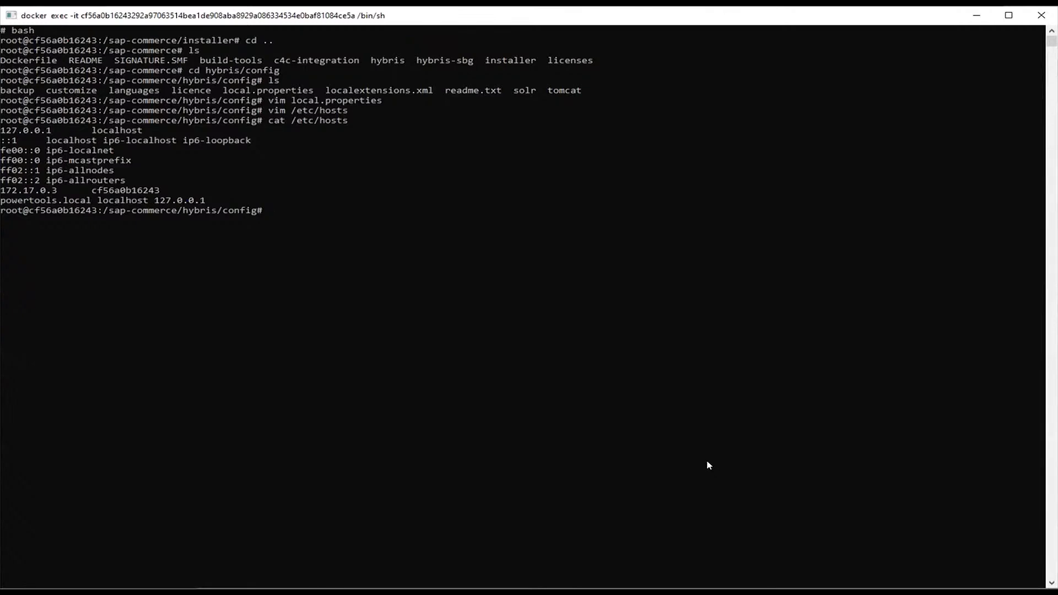
# Open /etc/hosts in vim
pyautogui.write('vim')
pyautogui.press('Up')
pyautogui.press('Up')
pyautogui.press('Return')
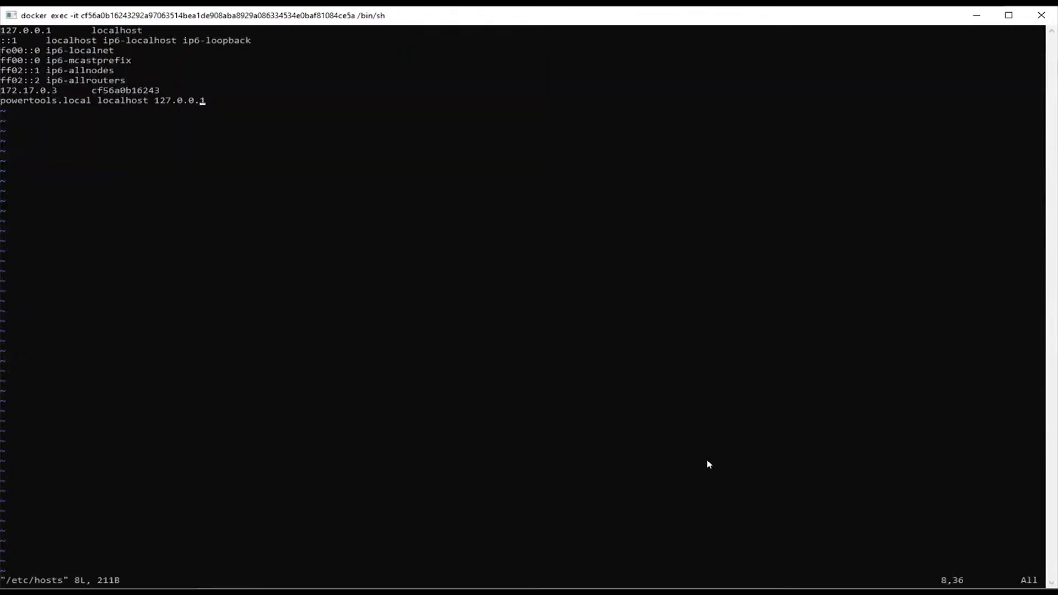
# Rewrite line 8 to read 127.0.0.1, a tab, then powertools.local
pyautogui.press('Left')
pyautogui.press('Left')
pyautogui.press('Left')
pyautogui.press('Left')
pyautogui.press('Left')
pyautogui.press('Left')
pyautogui.press('Left')
pyautogui.press('Left')
pyautogui.press('Left')
pyautogui.press('Right')
pyautogui.press('i')
pyautogui.press('BackSpace')
pyautogui.press('BackSpace')
pyautogui.press('BackSpace')
pyautogui.press('BackSpace')
pyautogui.press('BackSpace')
pyautogui.press('BackSpace')
pyautogui.press('BackSpace')
pyautogui.press('BackSpace')
pyautogui.press('BackSpace')
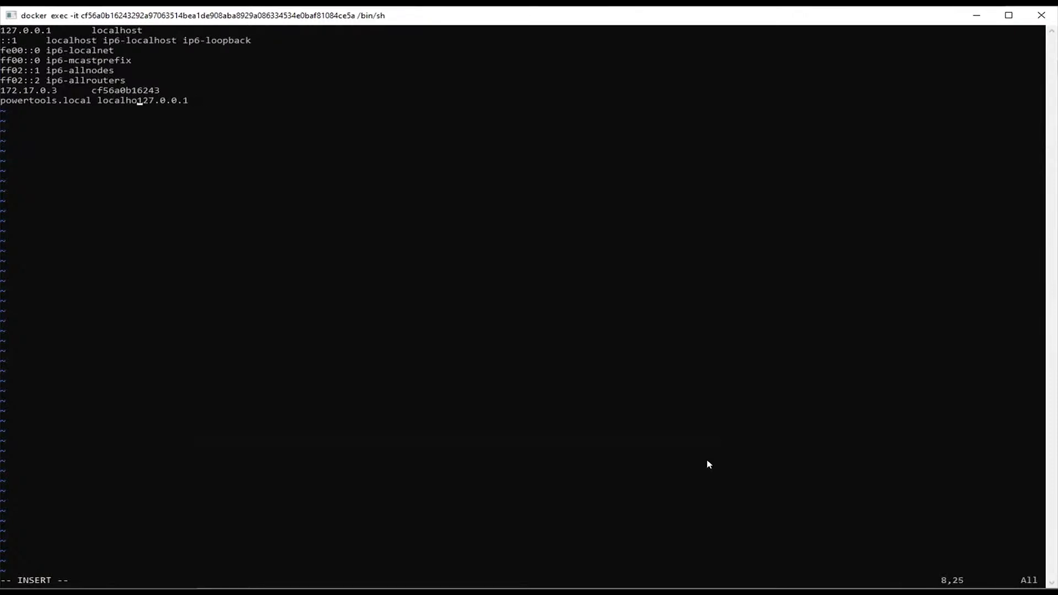
pyautogui.press('BackSpace')
pyautogui.press('BackSpace')
pyautogui.press('Tab')
pyautogui.press('BackSpace')
pyautogui.press('BackSpace')
pyautogui.press('BackSpace')
pyautogui.press('BackSpace')
pyautogui.press('BackSpace')
pyautogui.press('BackSpace')
pyautogui.press('BackSpace')
pyautogui.press('BackSpace')
pyautogui.press('BackSpace')
pyautogui.press('BackSpace')
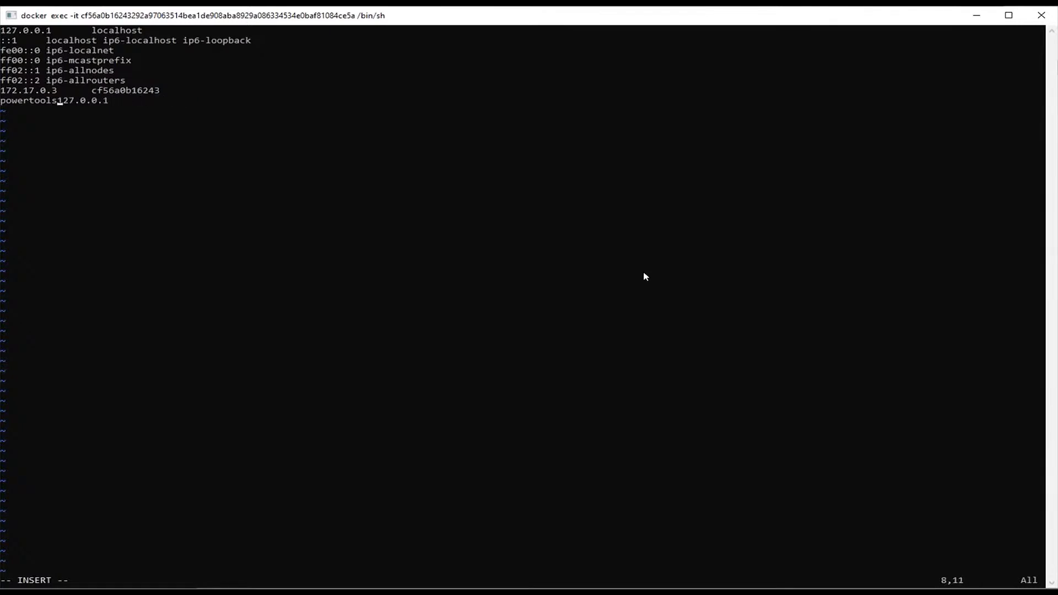
pyautogui.press('BackSpace')
pyautogui.press('BackSpace')
pyautogui.press('BackSpace')
pyautogui.press('BackSpace')
pyautogui.press('BackSpace')
pyautogui.press('BackSpace')
pyautogui.press('BackSpace')
pyautogui.press('End')
pyautogui.press('Tab')
pyautogui.write('powertools.local')
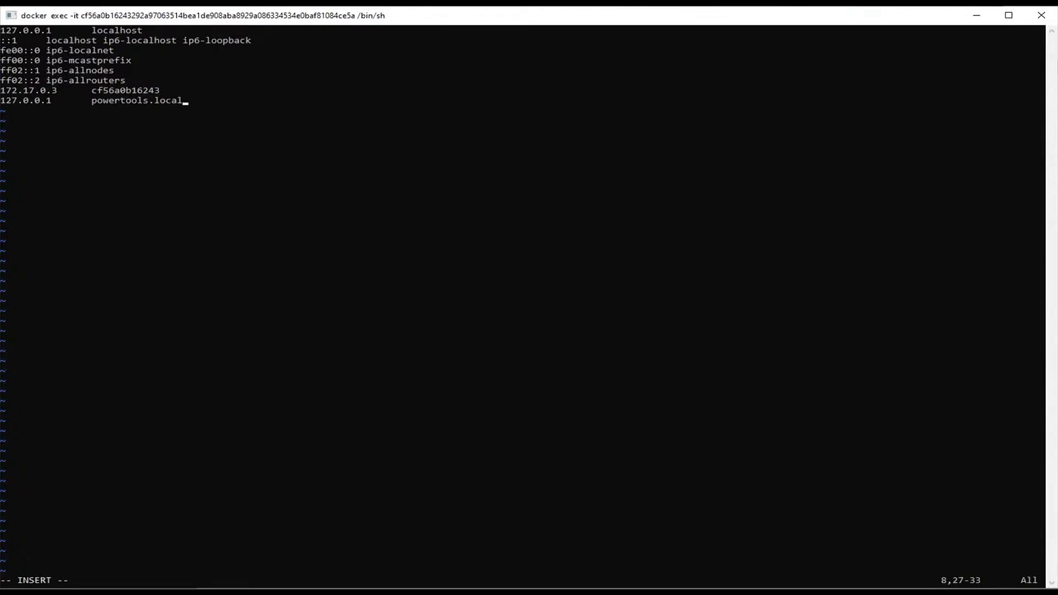
# Save the hosts file with :wq and get back to the container shell prompt
pyautogui.click(573, 164)
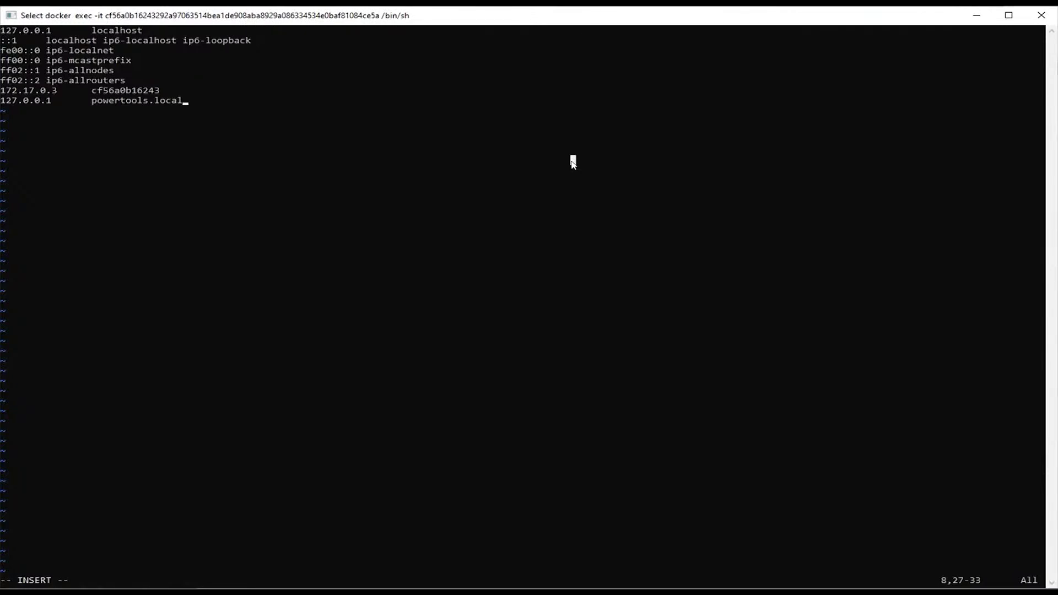
pyautogui.press('Escape')
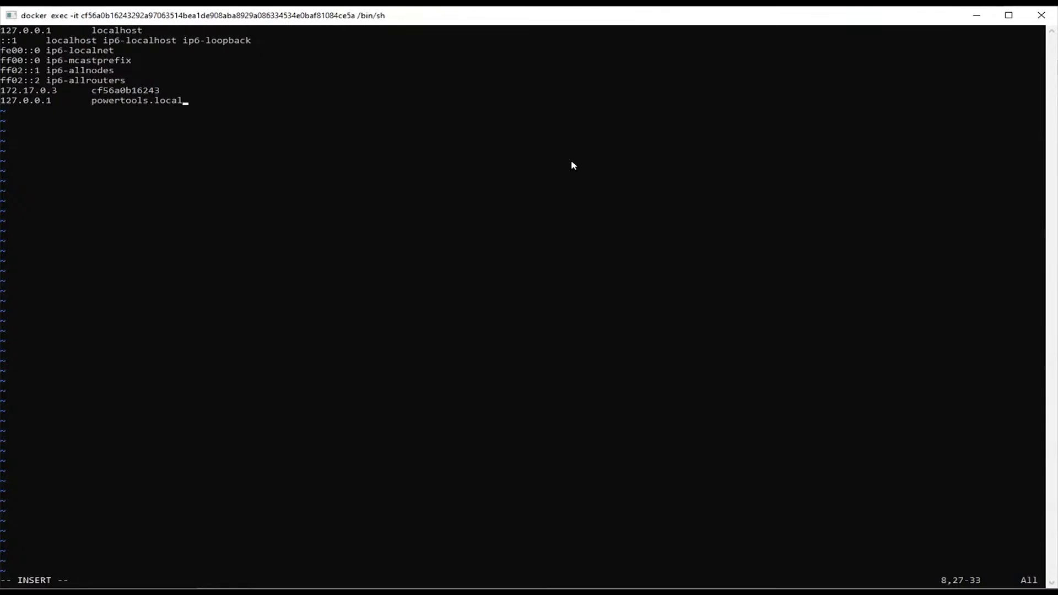
pyautogui.click(573, 164)
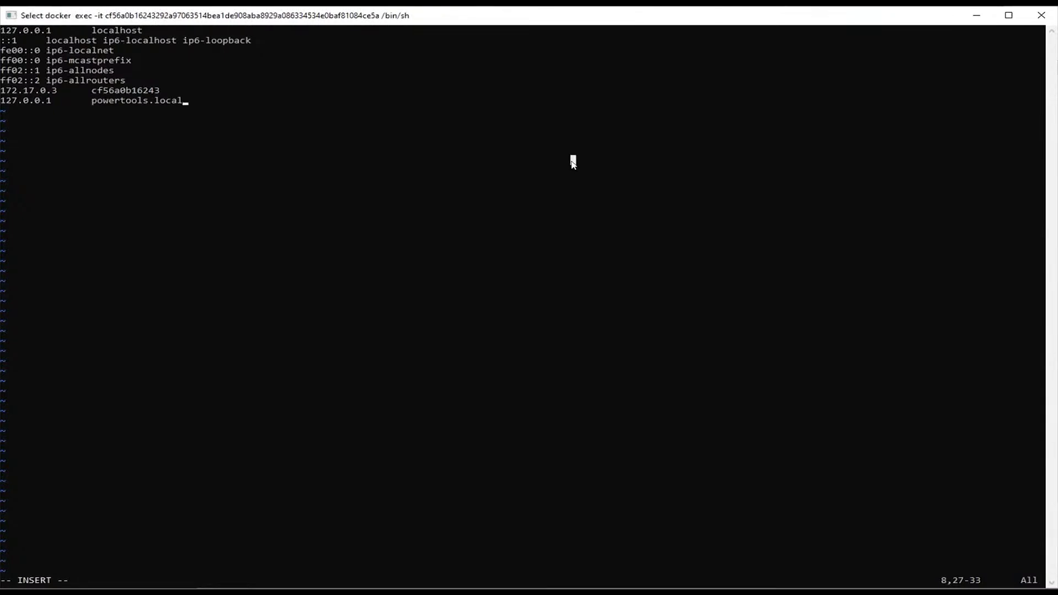
pyautogui.press('Escape')
pyautogui.press('Escape')
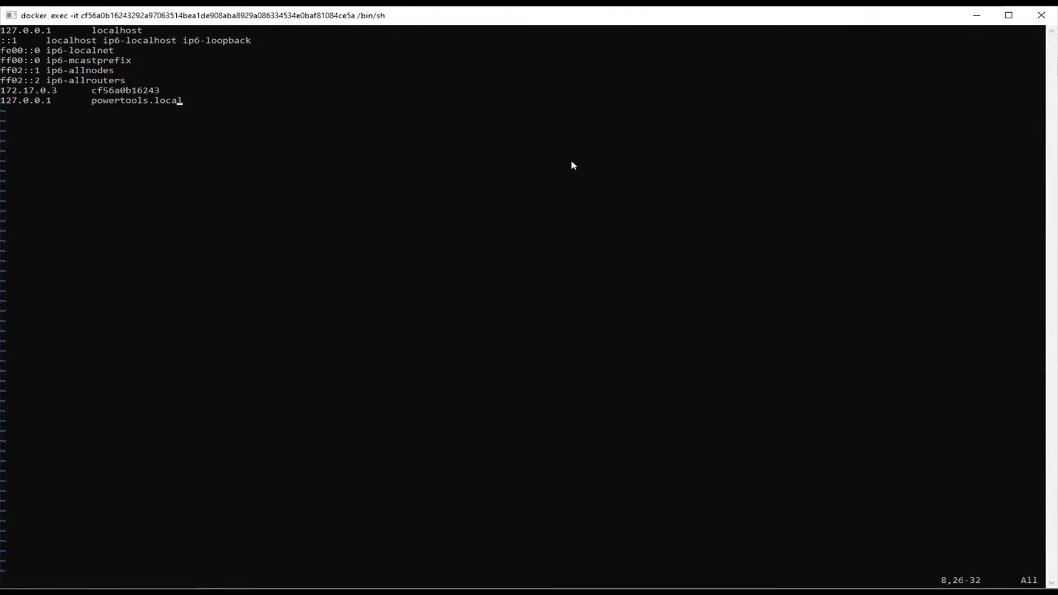
pyautogui.write(':wq')
pyautogui.press('Return')
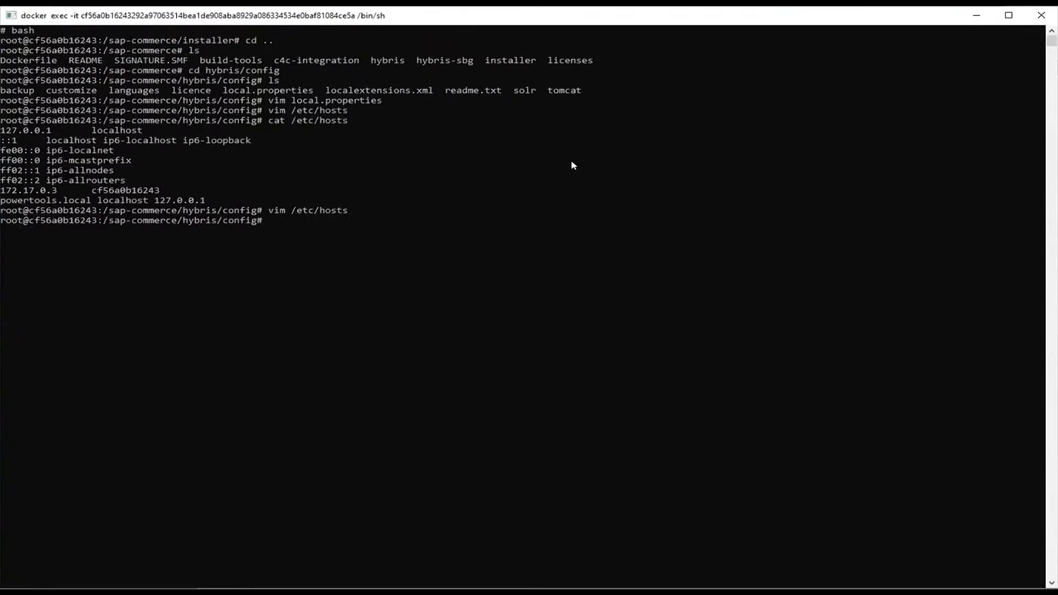
pyautogui.hotkey('alt', 'Tab')
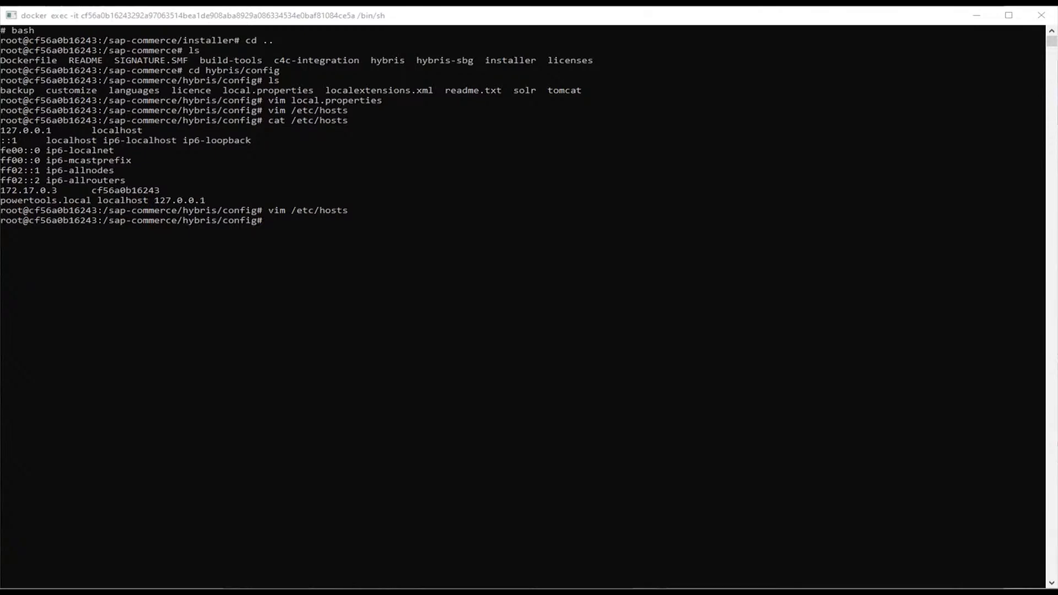
pyautogui.click(794, 270)
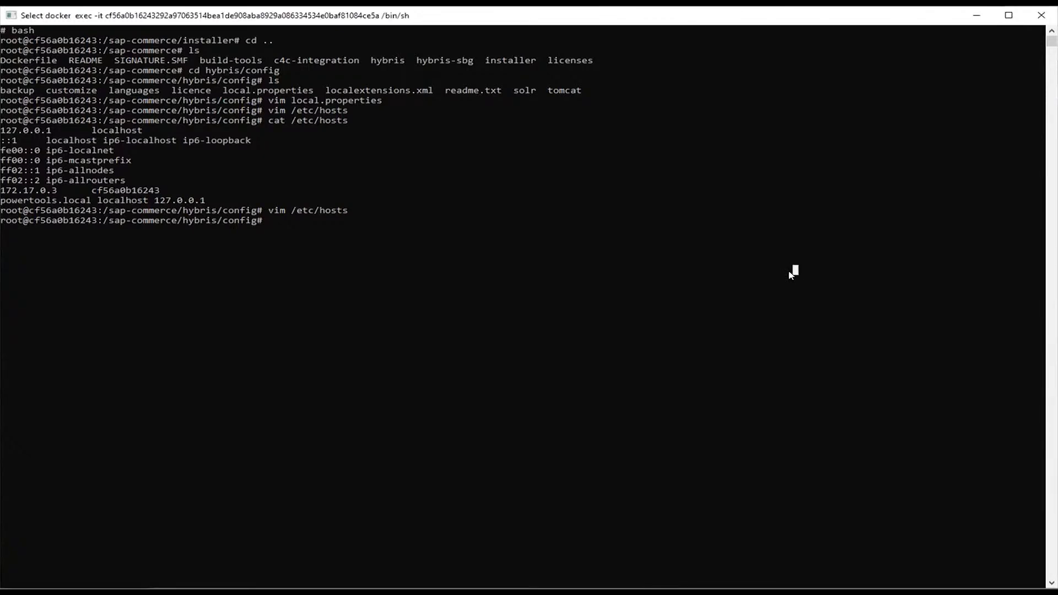
# Run cat /etc/hosts to confirm the 127.0.0.1 powertools.local entry, then return to Chrome
pyautogui.write('cat /etc/')
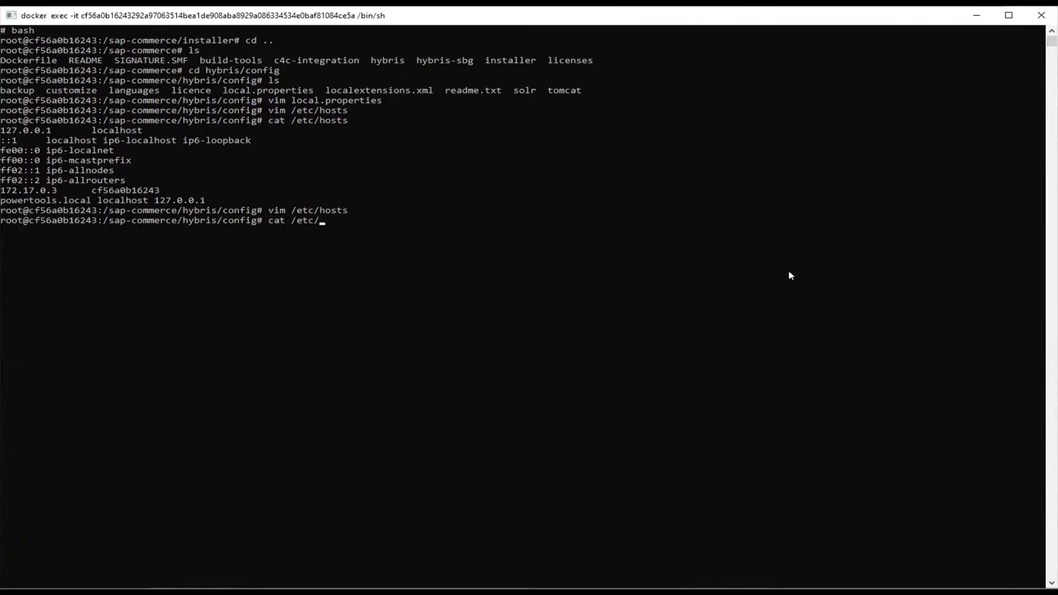
pyautogui.write('hostst')
pyautogui.press('Return')
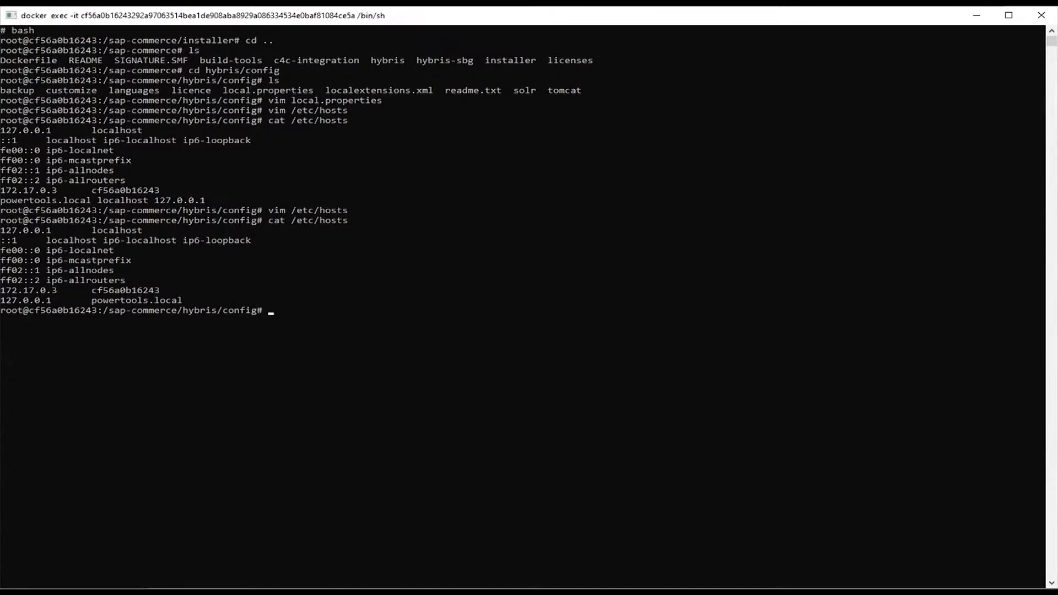
pyautogui.hotkey('alt', 'Tab')
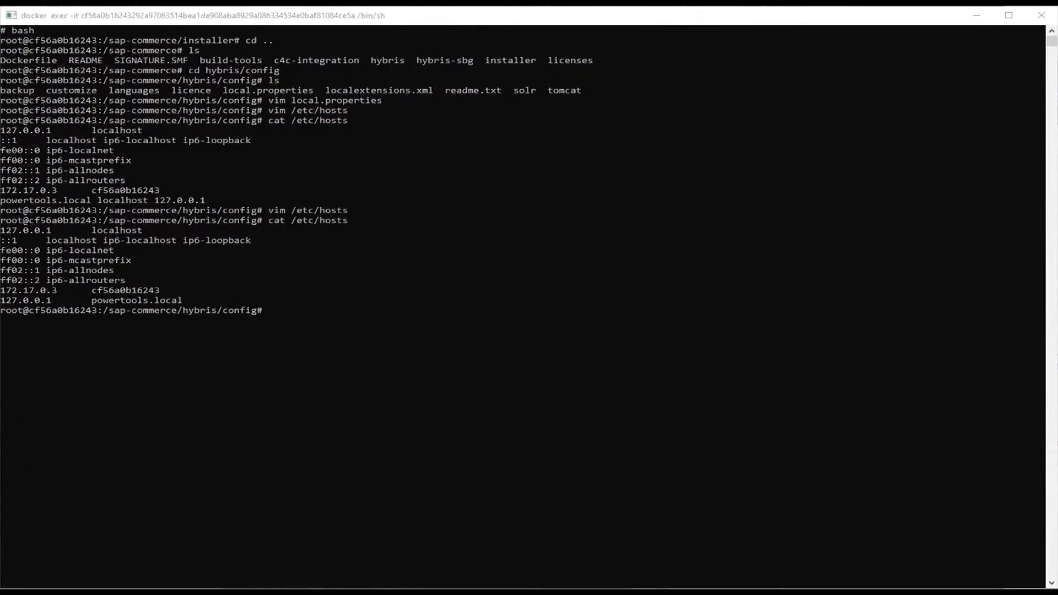
pyautogui.hotkey('alt', 'Tab')
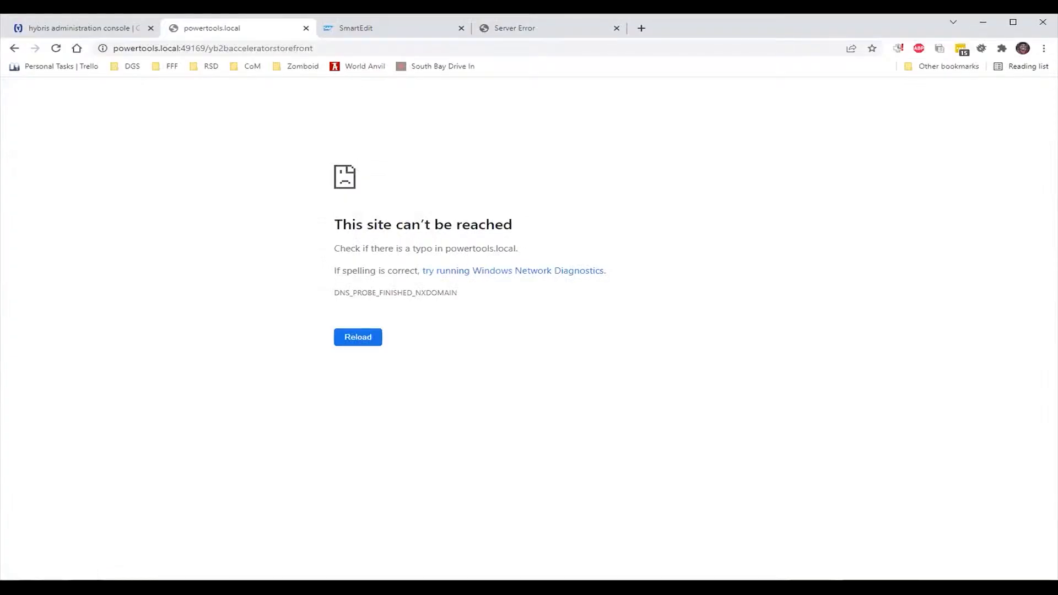
# Reload the console, retry powertools.local:49169 without /yb2bacceleratorstorefront (still unreachable), then return to the console
pyautogui.click(85, 28)
pyautogui.click(60, 50)
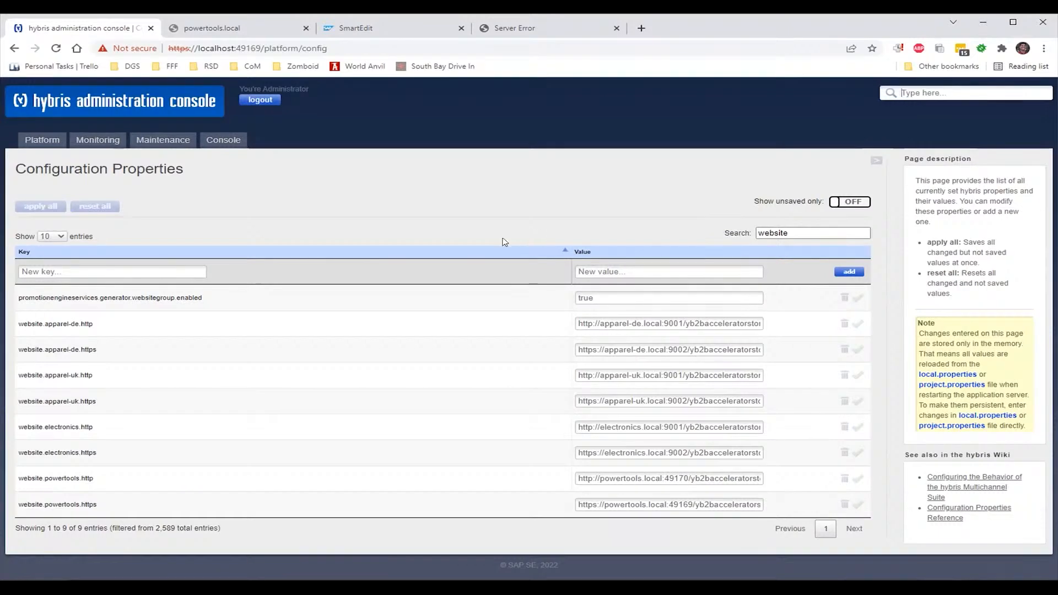
pyautogui.moveTo(15, 144)
pyautogui.click(204, 30)
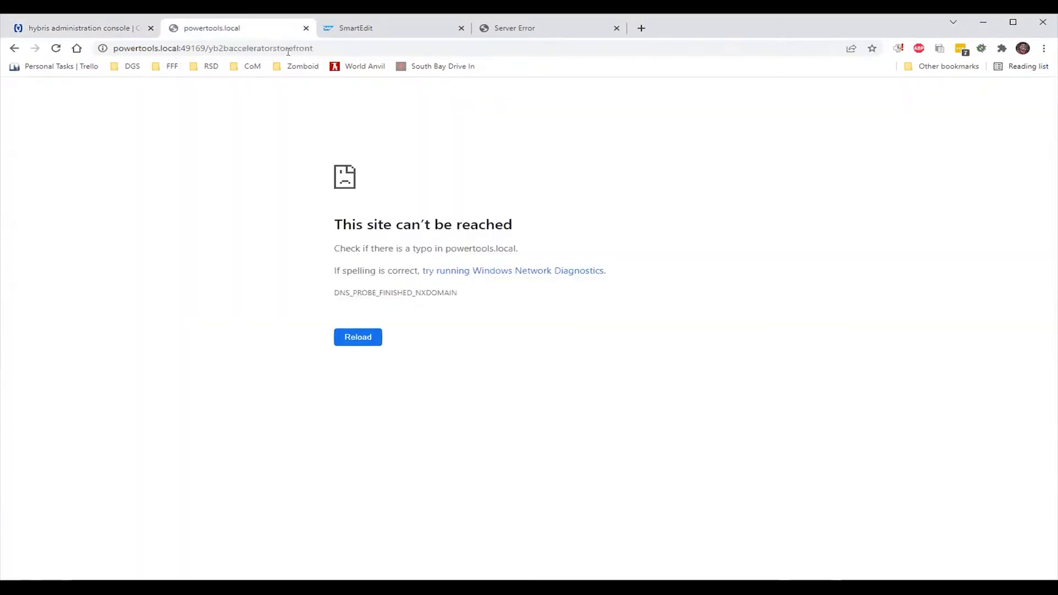
pyautogui.moveTo(315, 48); pyautogui.dragTo(203, 47)
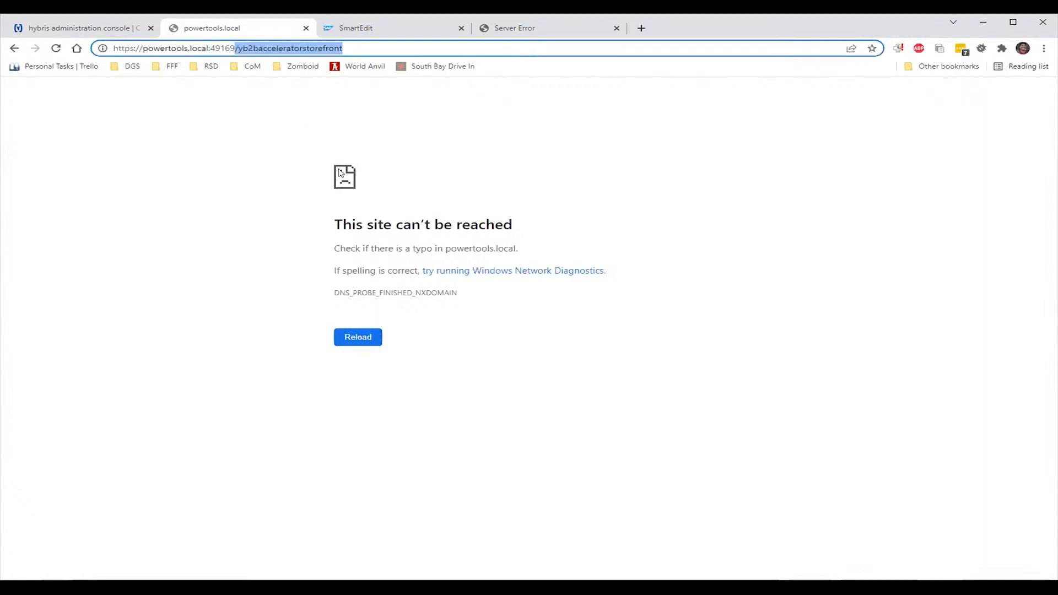
pyautogui.press('BackSpace')
pyautogui.press('Return')
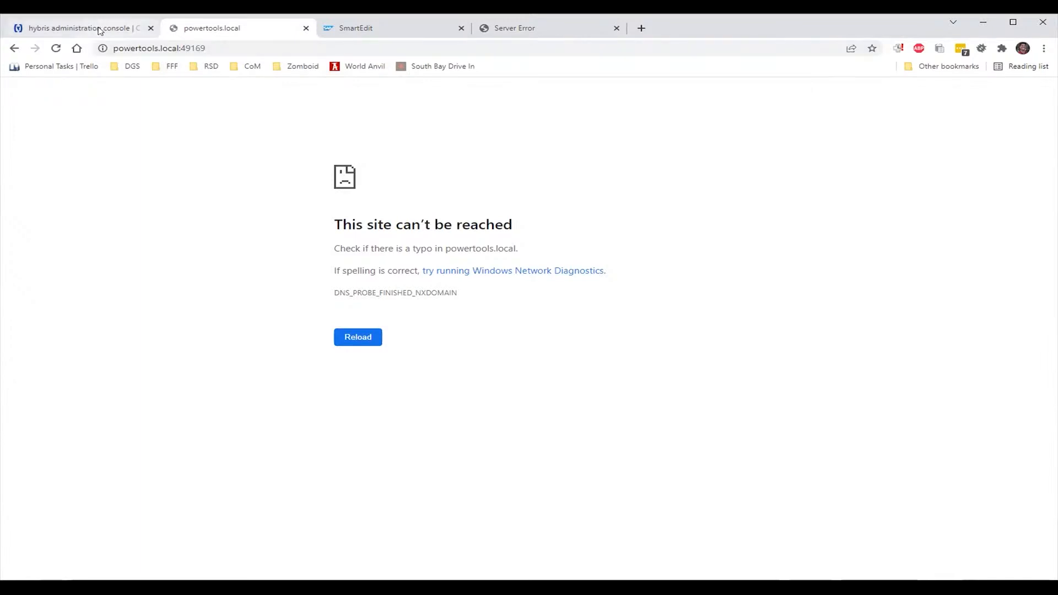
pyautogui.click(226, 42)
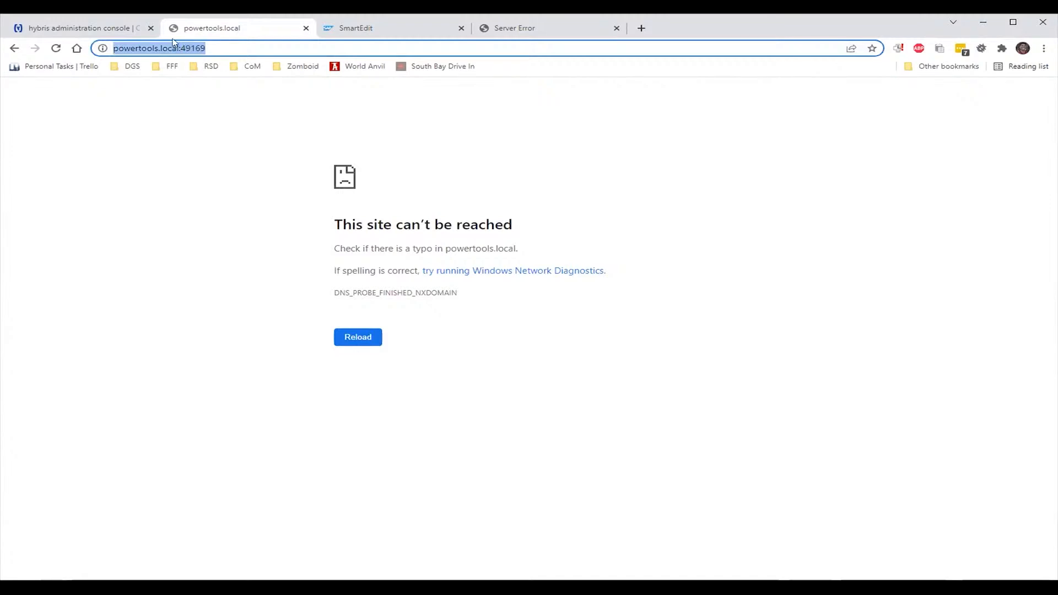
pyautogui.click(122, 32)
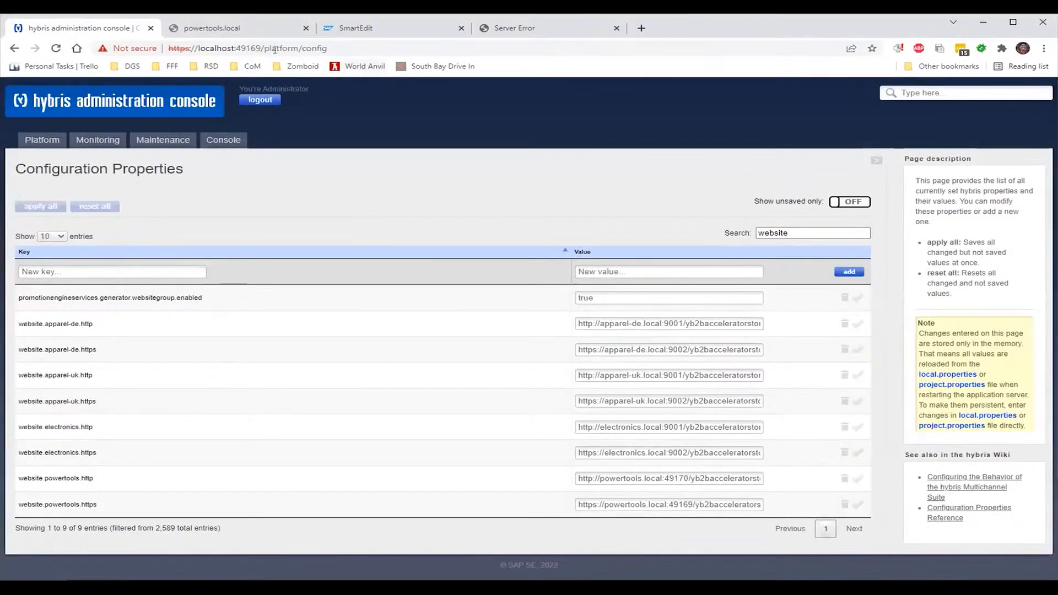
pyautogui.click(241, 27)
pyautogui.click(229, 44)
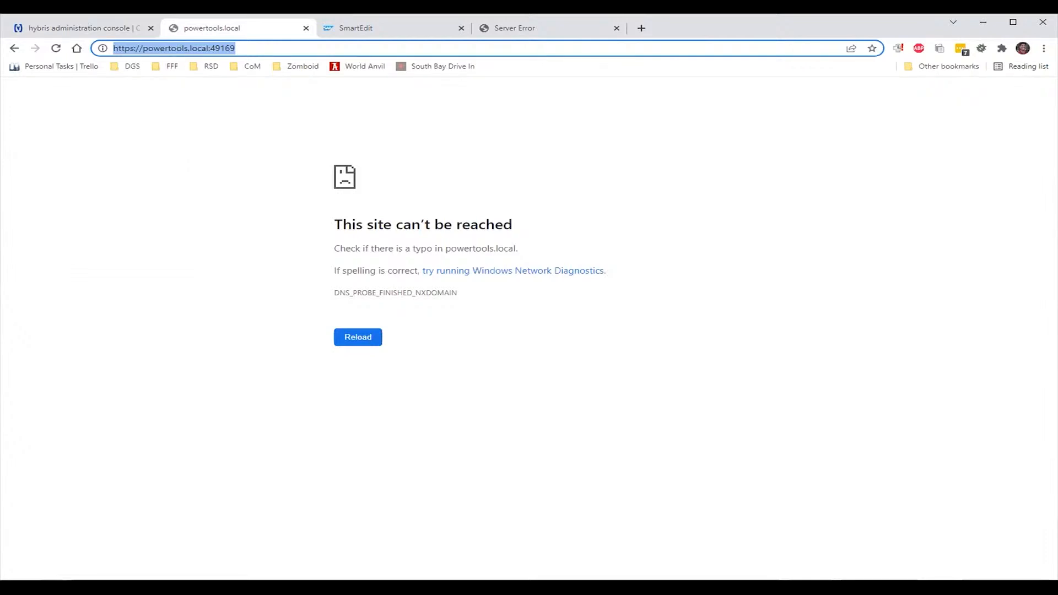
pyautogui.hotkey('alt', 'Tab')
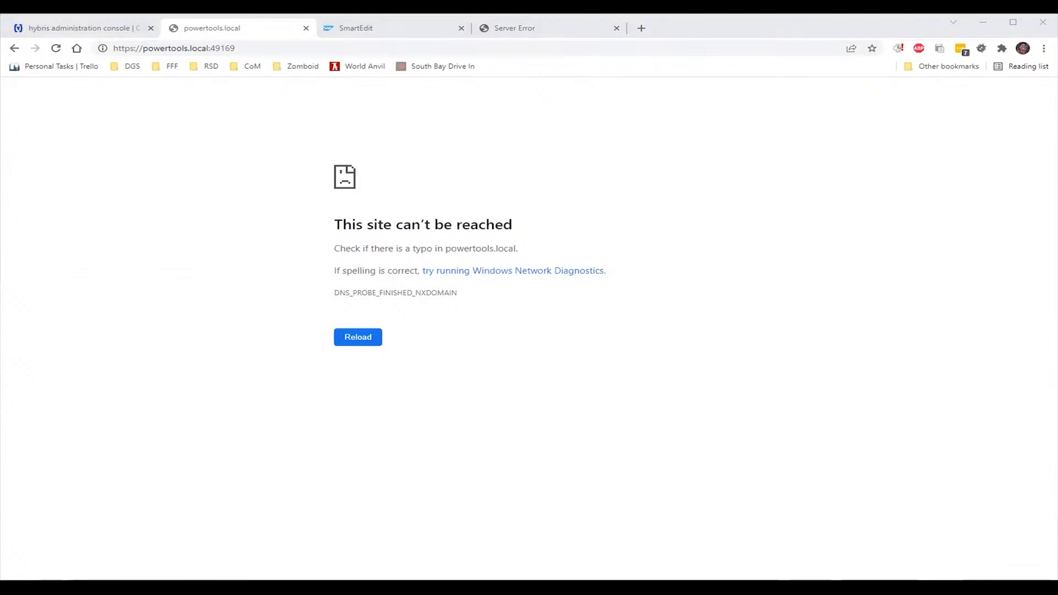
pyautogui.click(109, 30)
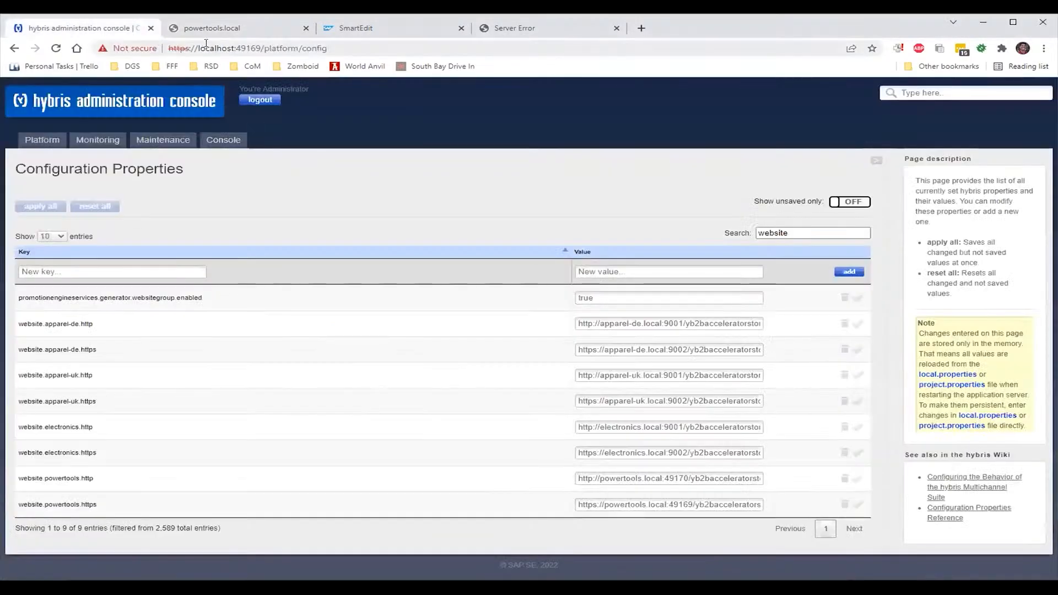
pyautogui.click(262, 49)
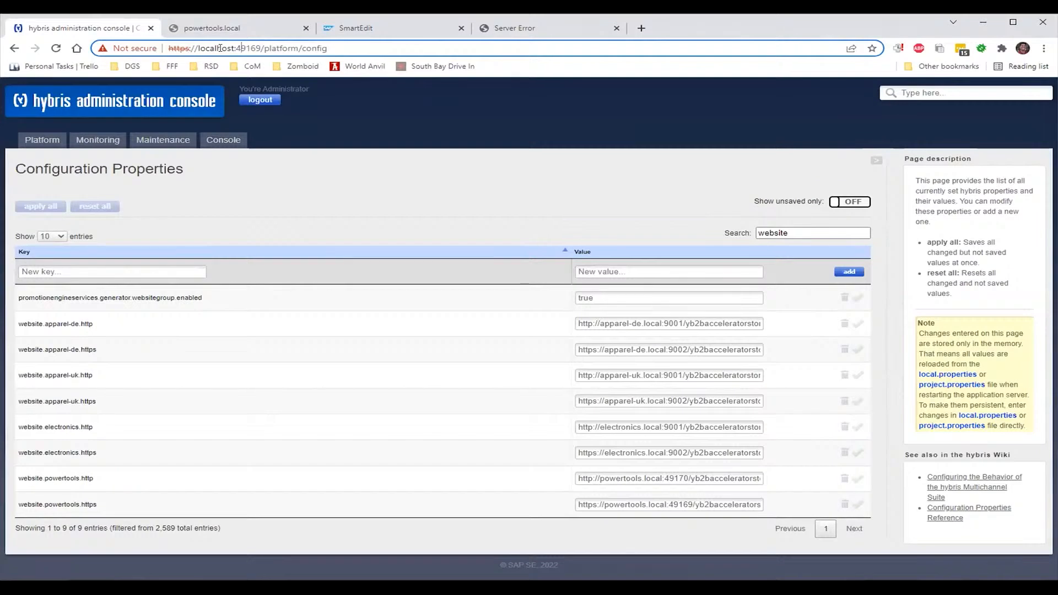
pyautogui.click(188, 29)
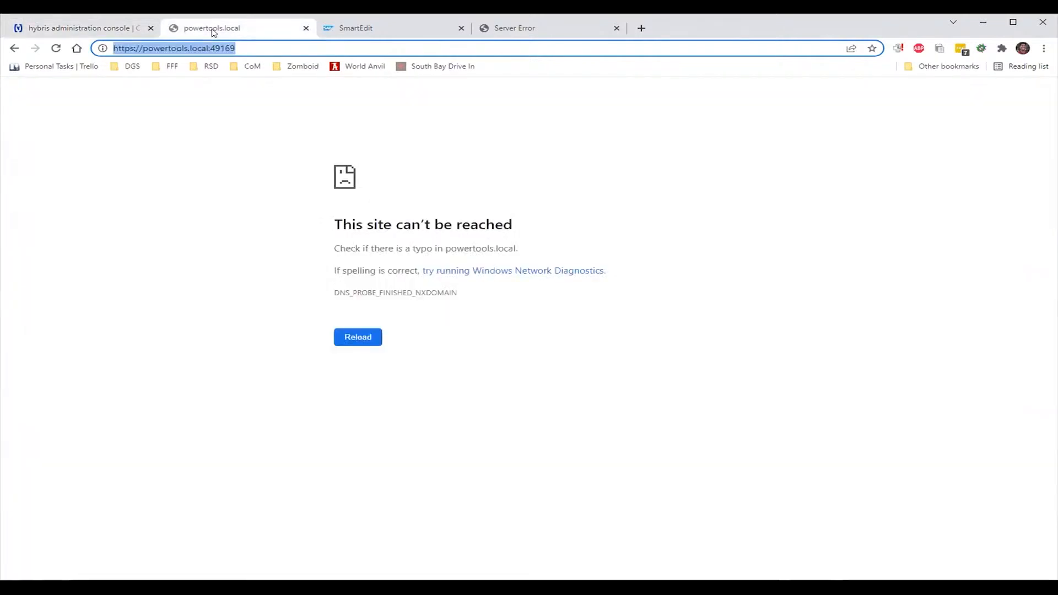
pyautogui.click(128, 32)
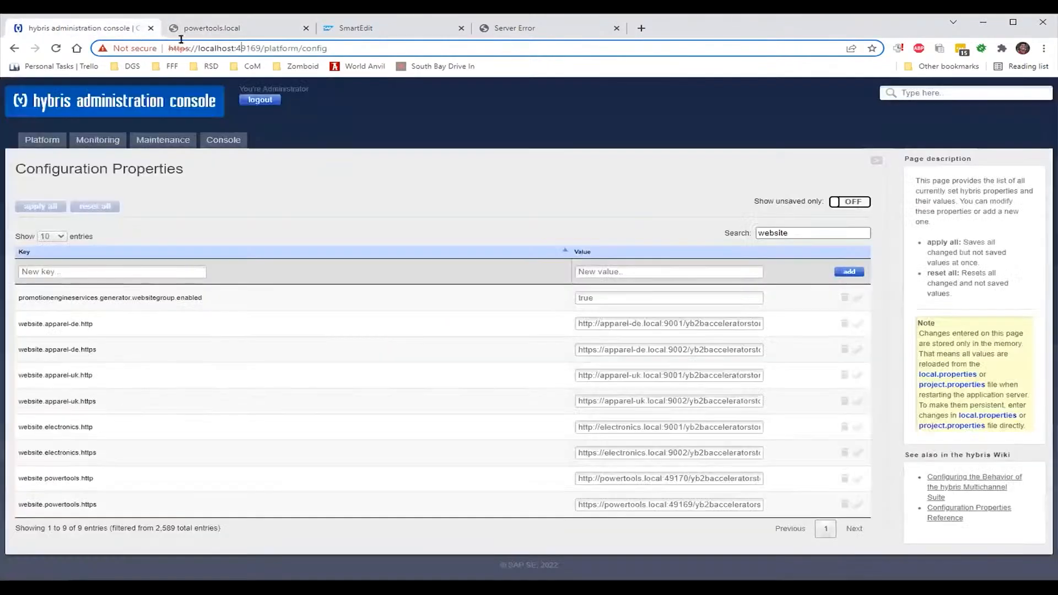
# Load the config page at powertools.local:49169 instead of localhost and reload it twice
pyautogui.doubleClick(219, 48)
pyautogui.write('powertoo')
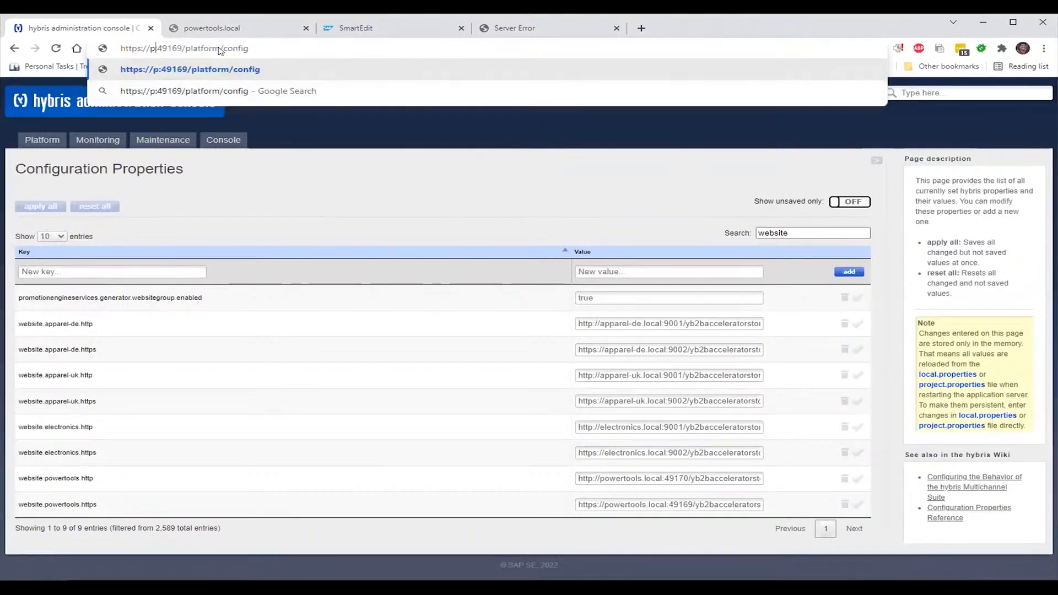
pyautogui.write('ls')
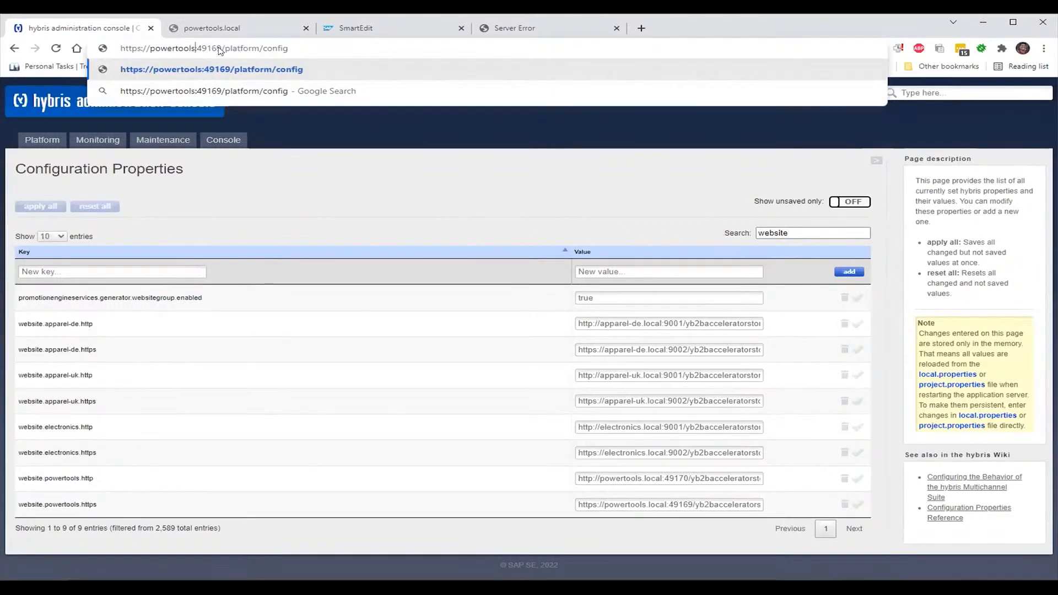
pyautogui.write('.local')
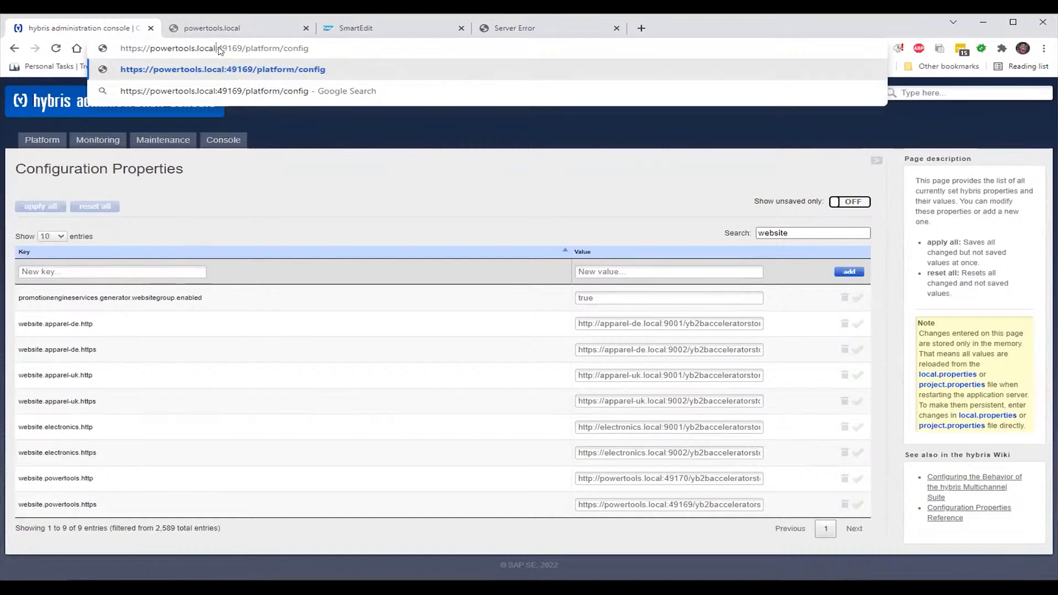
pyautogui.press('Return')
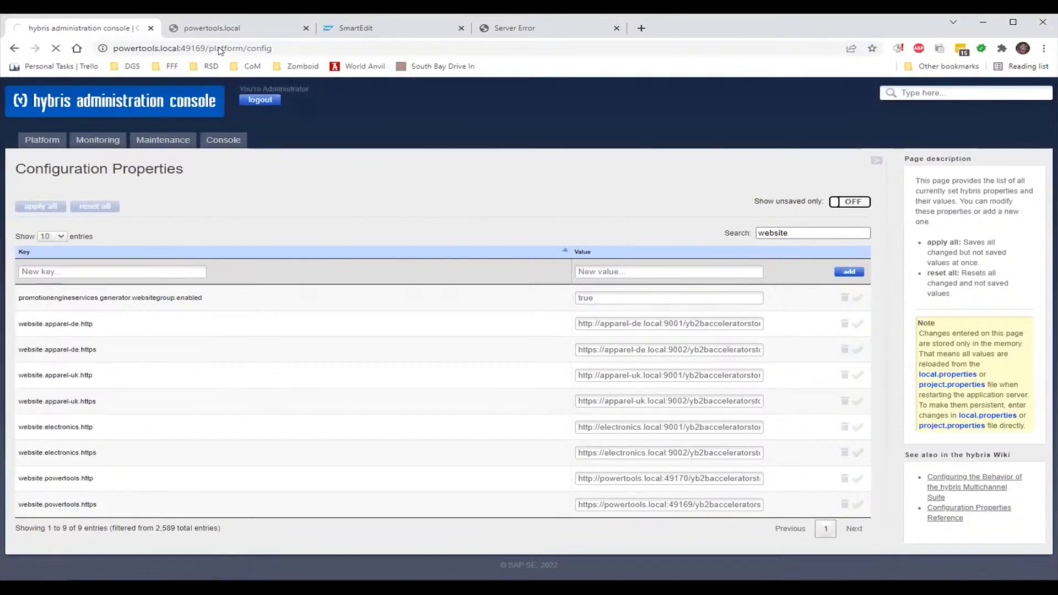
pyautogui.press('F5')
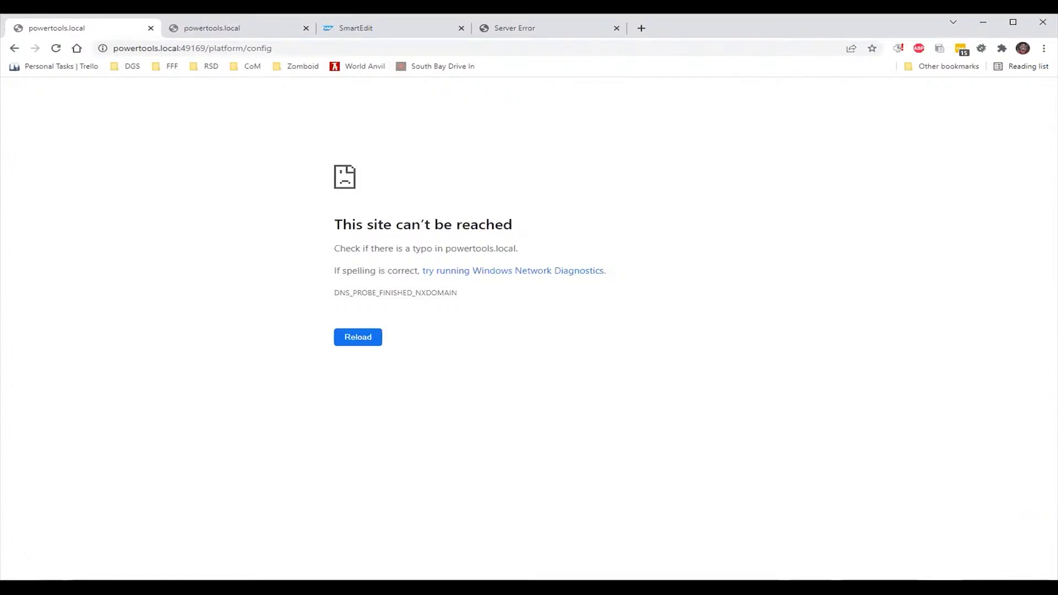
pyautogui.press('F5')
# Return to the console's Configuration Properties page, then go to the powertools.local tab
pyautogui.click(15, 50)
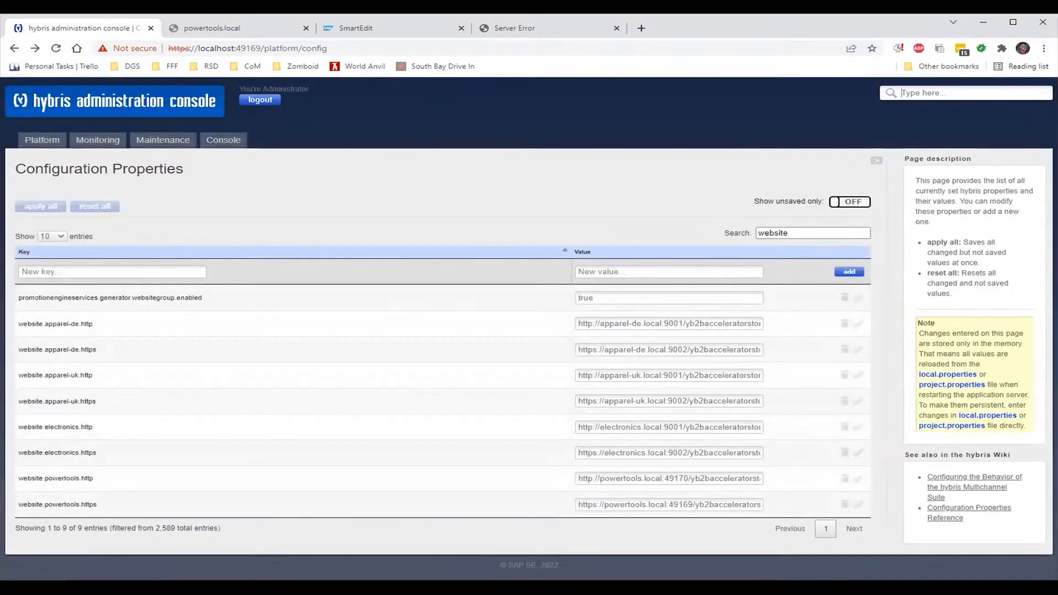
pyautogui.hotkey('alt', 'Tab')
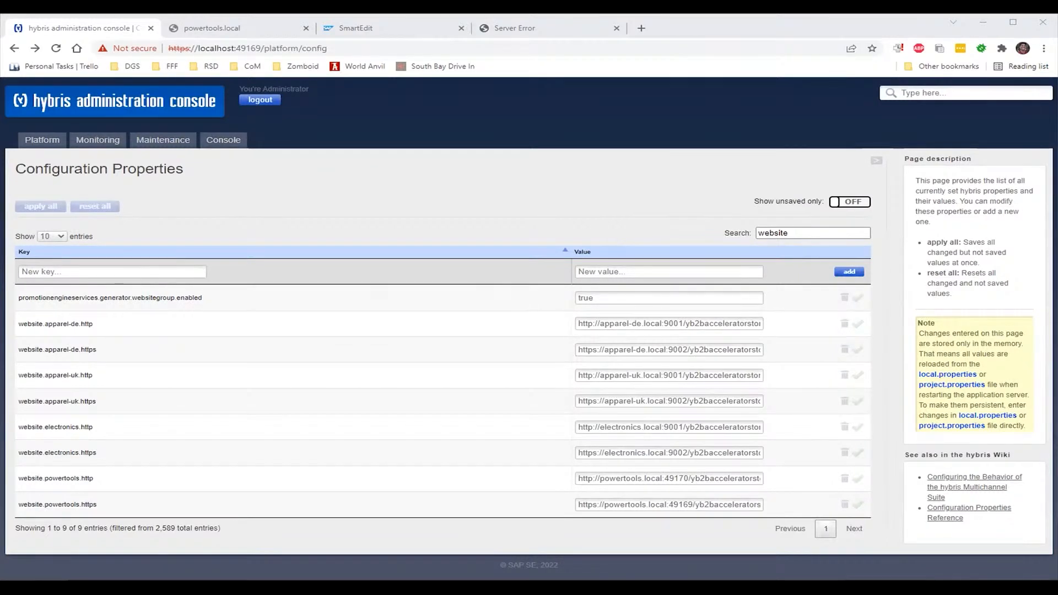
pyautogui.click(230, 34)
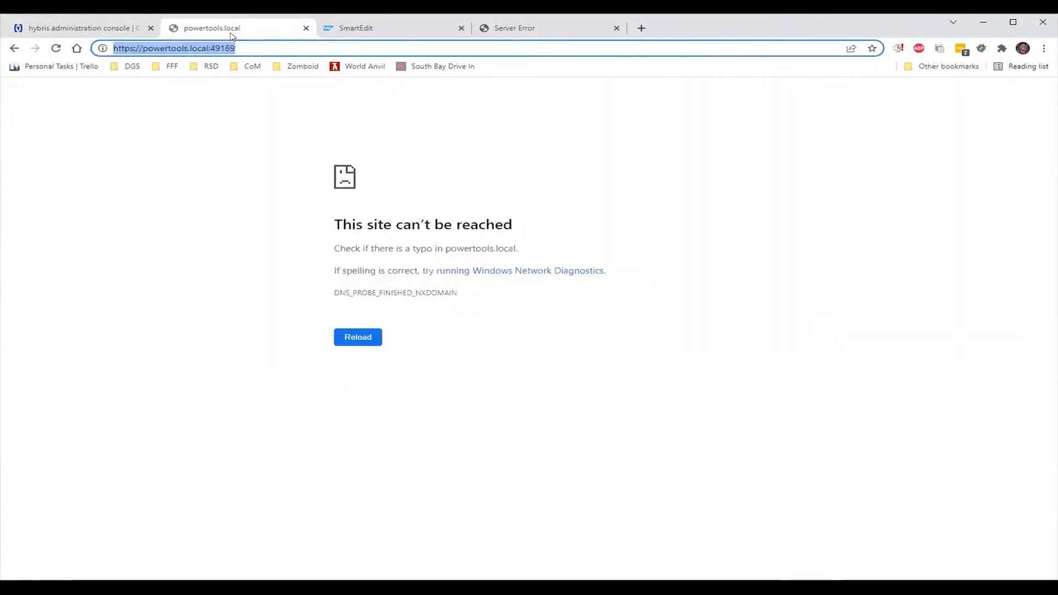
# Reopen /etc/hosts in vim in the container shell by recalling the previous command
pyautogui.click(115, 33)
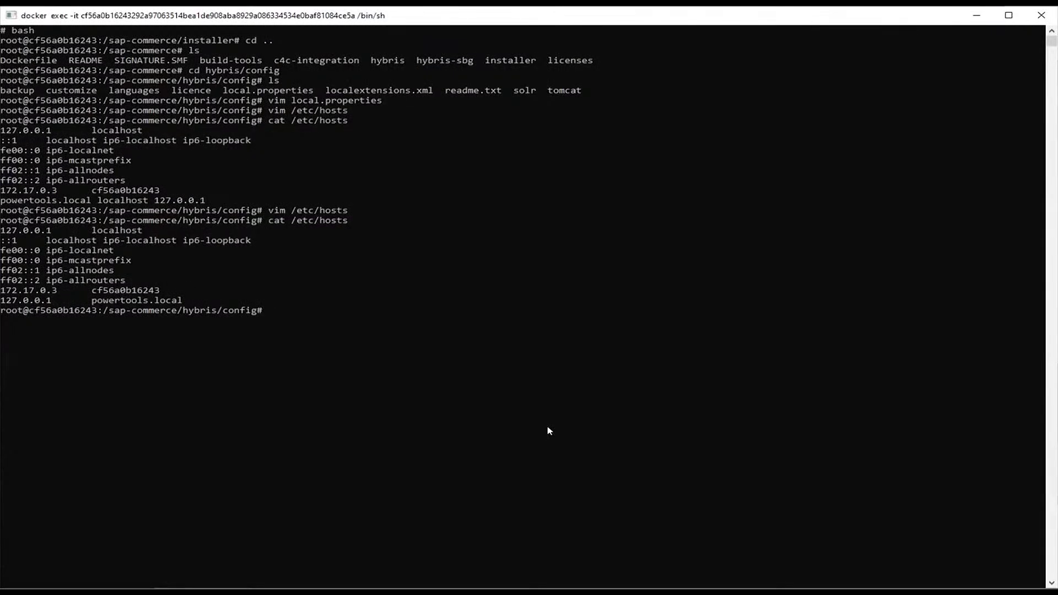
pyautogui.press('Up')
pyautogui.press('Up')
pyautogui.press('Return')
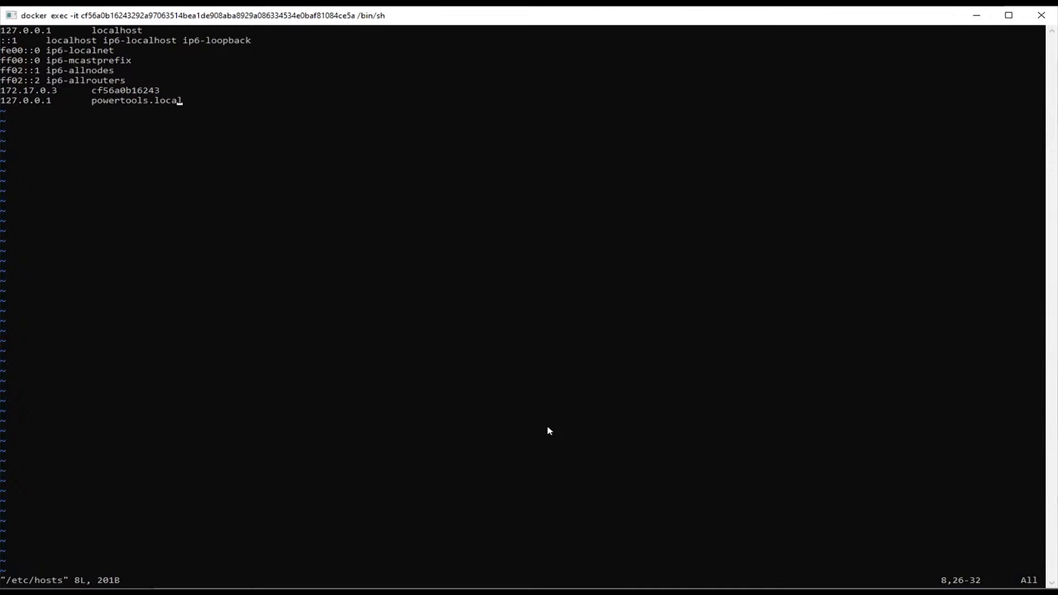
# Replace localhost with powertools.local on the first 127.0.0.1 line of /etc/hosts and save with :wq
pyautogui.press('i')
pyautogui.press('Up')
pyautogui.press('Up')
pyautogui.press('Up')
pyautogui.press('Up')
pyautogui.press('Up')
pyautogui.press('Up')
pyautogui.press('Up')
pyautogui.press('BackSpace')
pyautogui.press('BackSpace')
pyautogui.press('BackSpace')
pyautogui.press('BackSpace')
pyautogui.press('BackSpace')
pyautogui.press('BackSpace')
pyautogui.press('BackSpace')
pyautogui.press('BackSpace')
pyautogui.press('BackSpace')
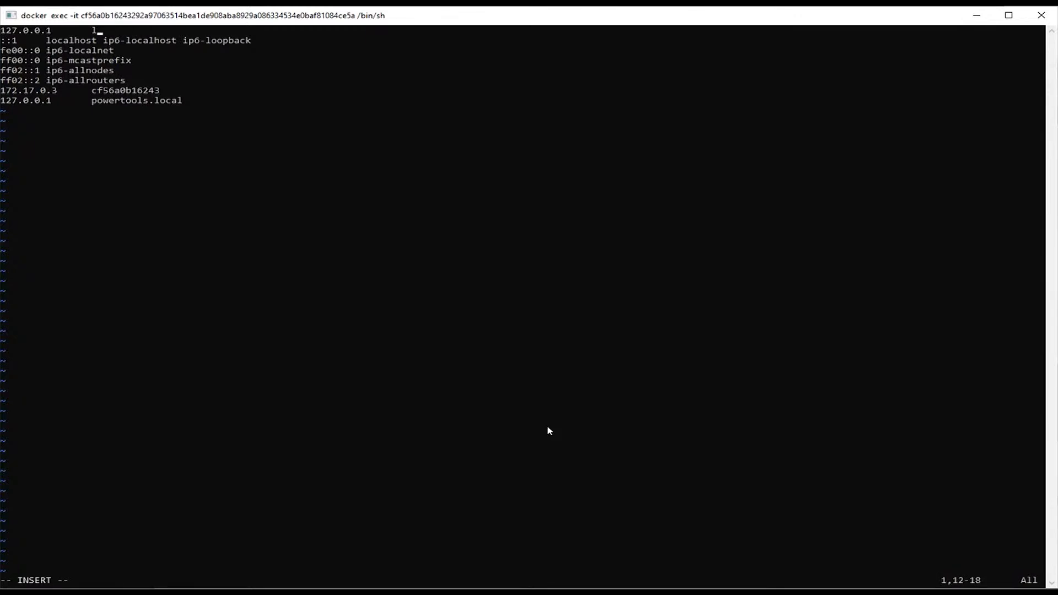
pyautogui.write('powertools.local')
pyautogui.press('Escape')
pyautogui.write(':wq')
pyautogui.press('Return')
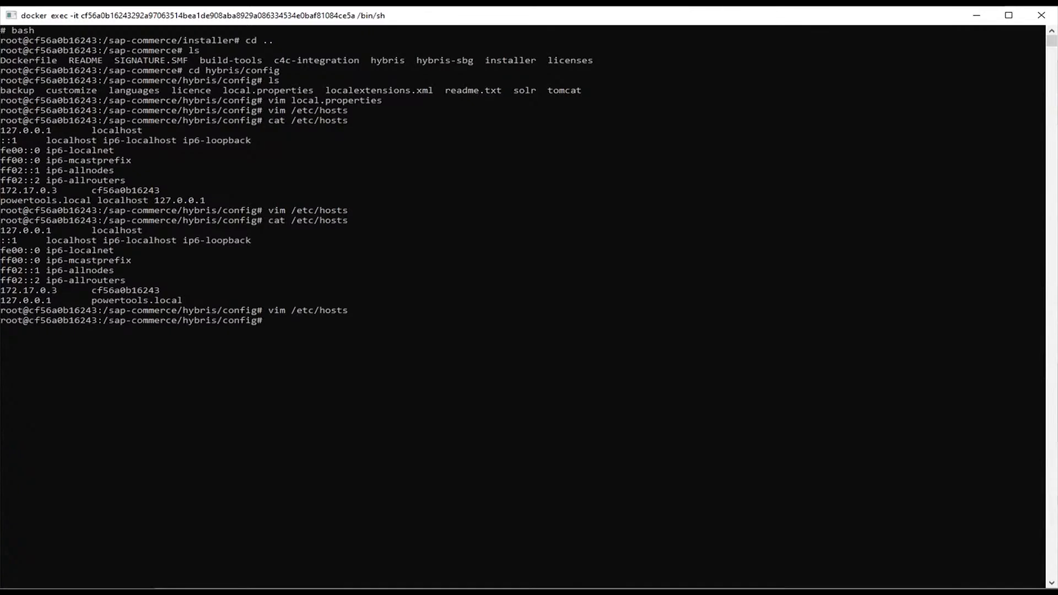
pyautogui.hotkey('alt', 'Tab')
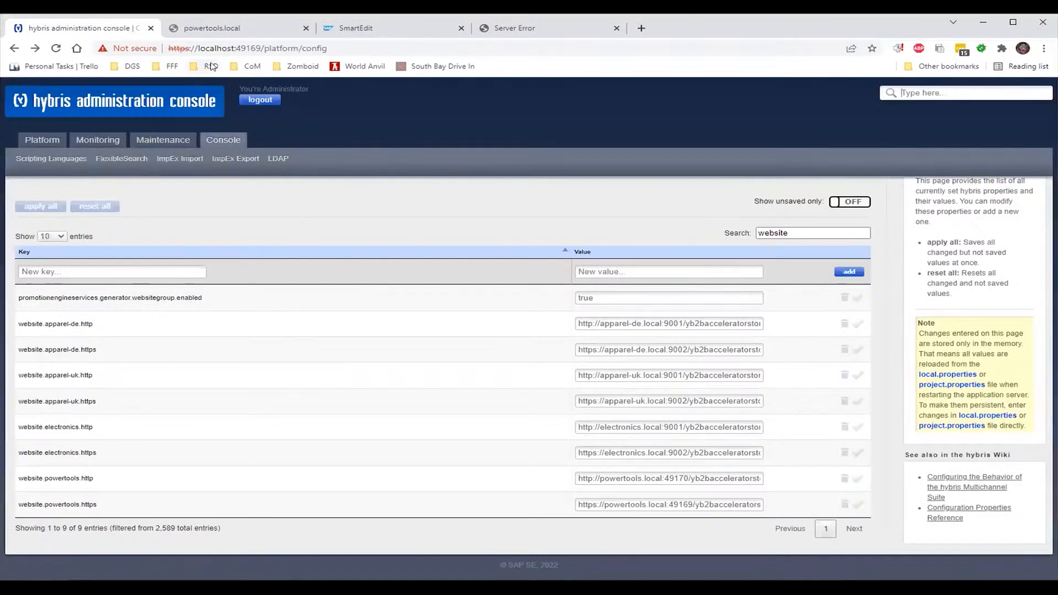
# Reload the console and the powertools.local tab to recheck whether the host resolves
pyautogui.click(55, 49)
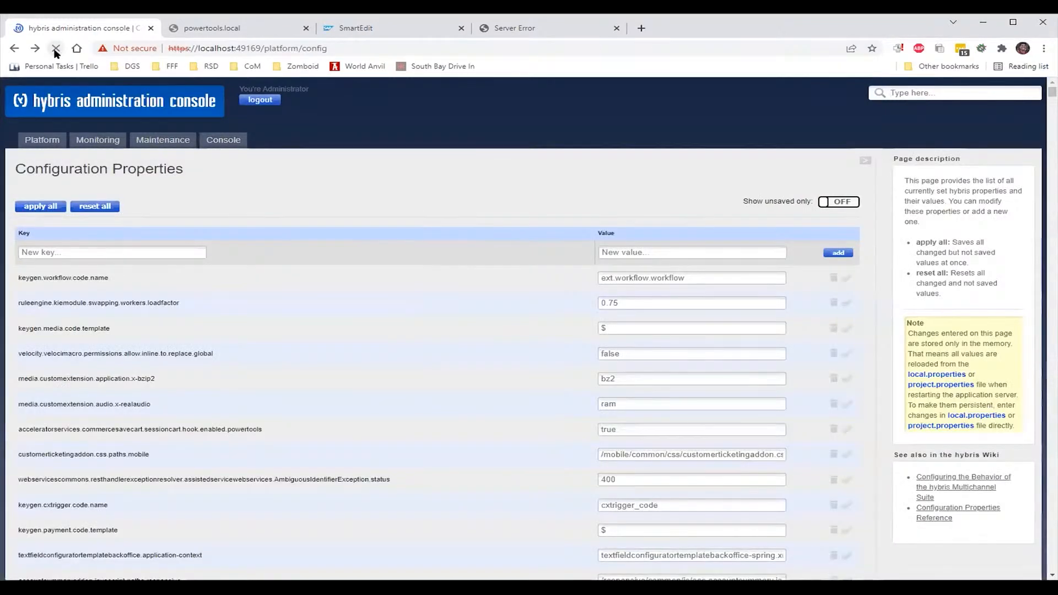
pyautogui.click(199, 30)
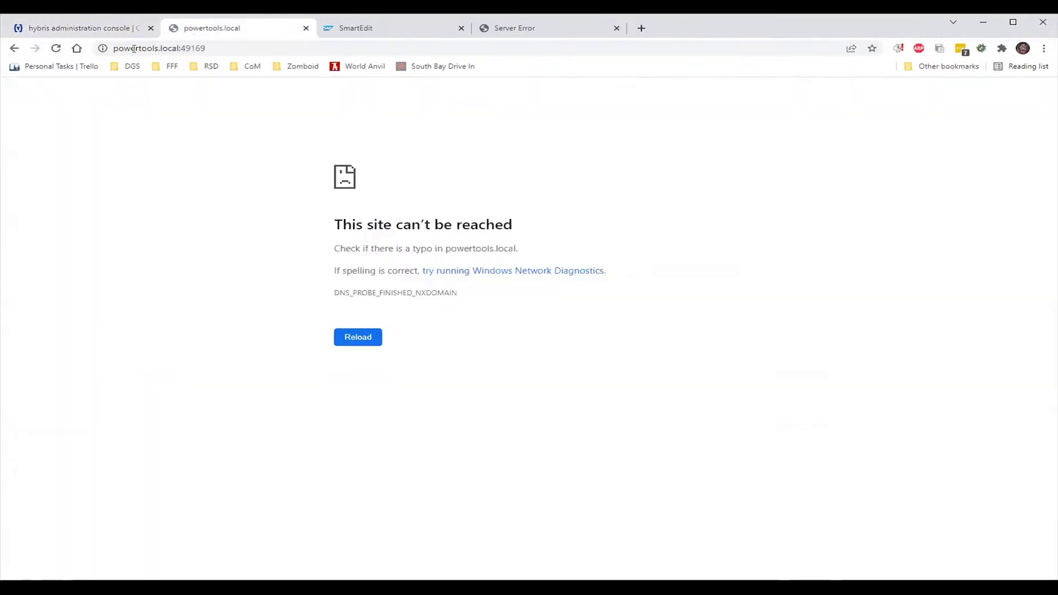
pyautogui.click(55, 49)
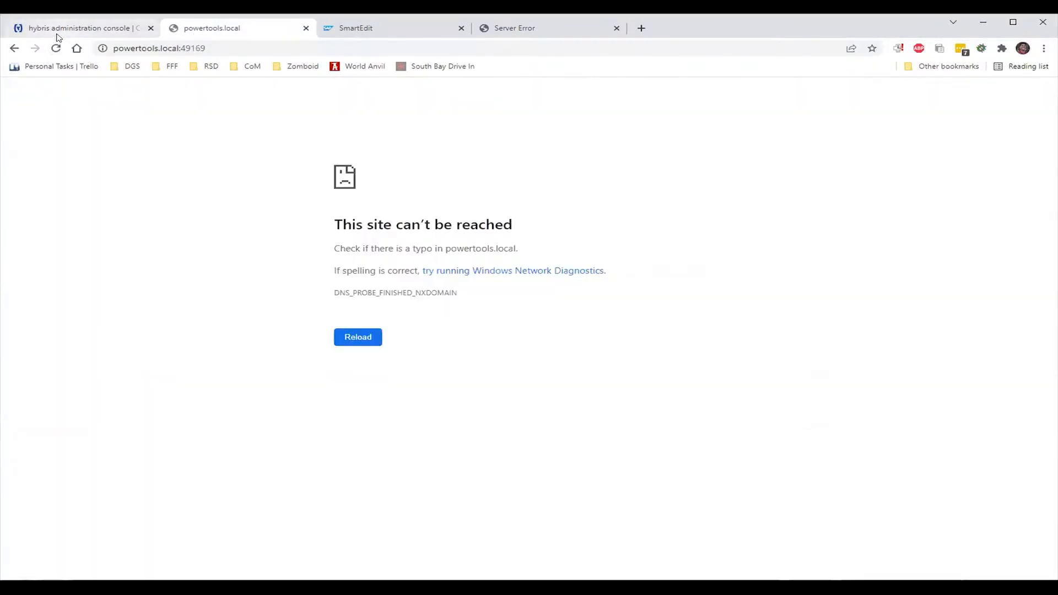
pyautogui.click(57, 32)
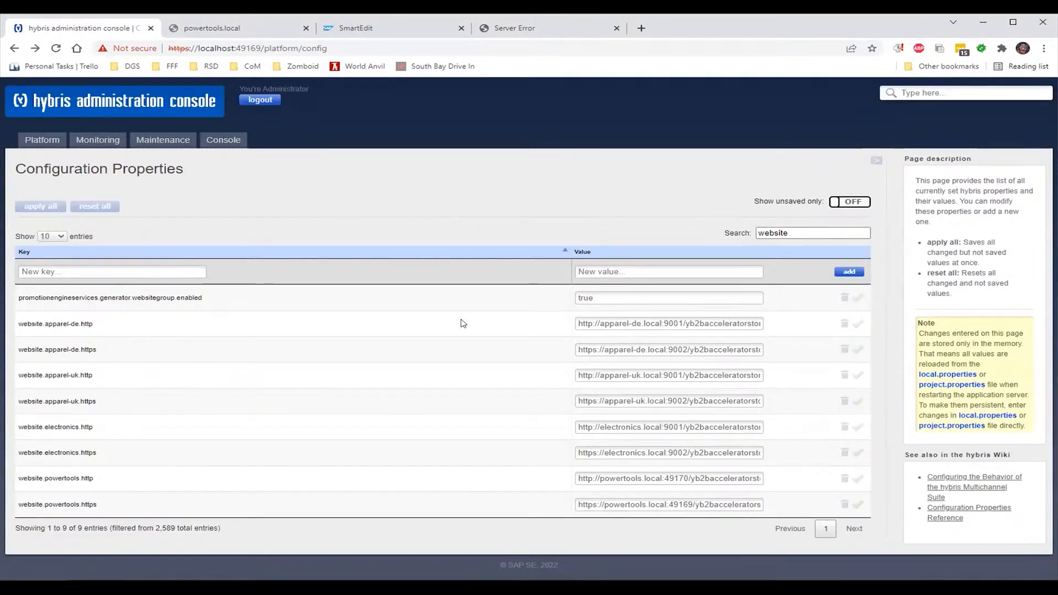
# Load the config page at powertool.local:49169 instead of localhost; it can't be reached
pyautogui.doubleClick(214, 48)
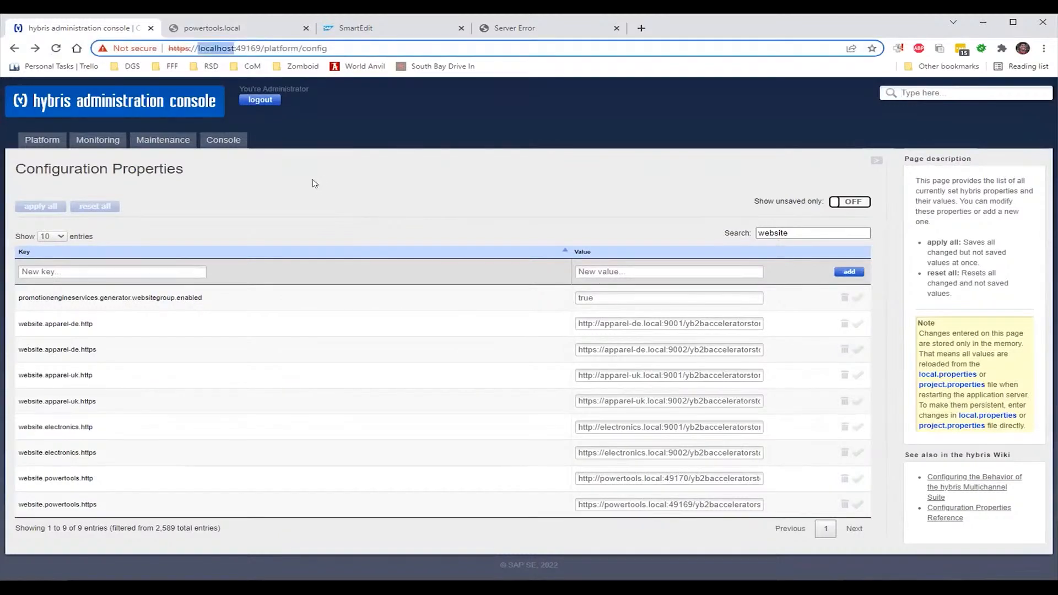
pyautogui.write('powertool.l')
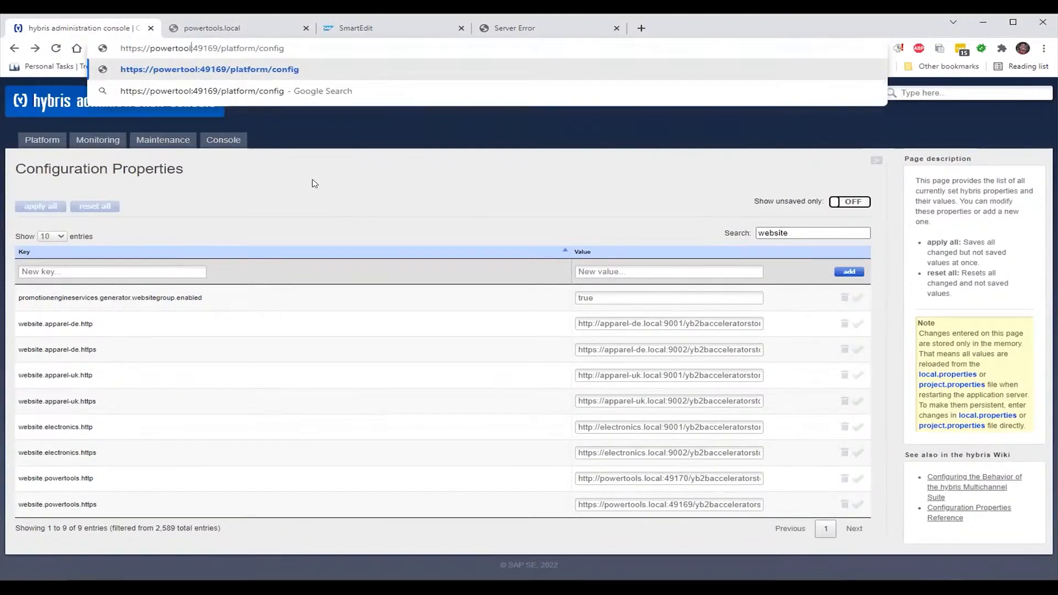
pyautogui.write('ocal')
pyautogui.press('Return')
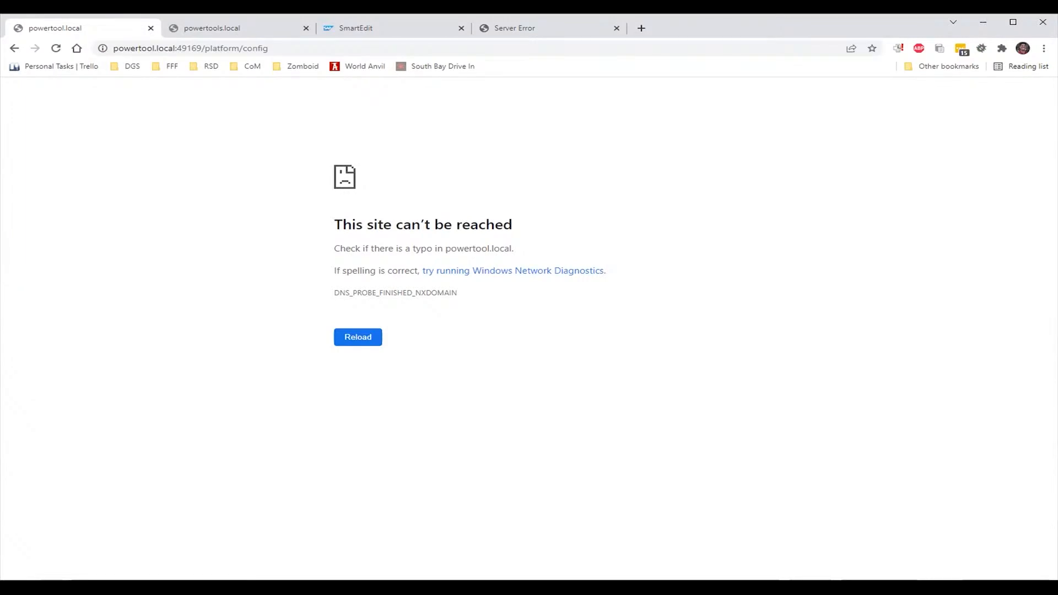
pyautogui.hotkey('alt', 'Tab')
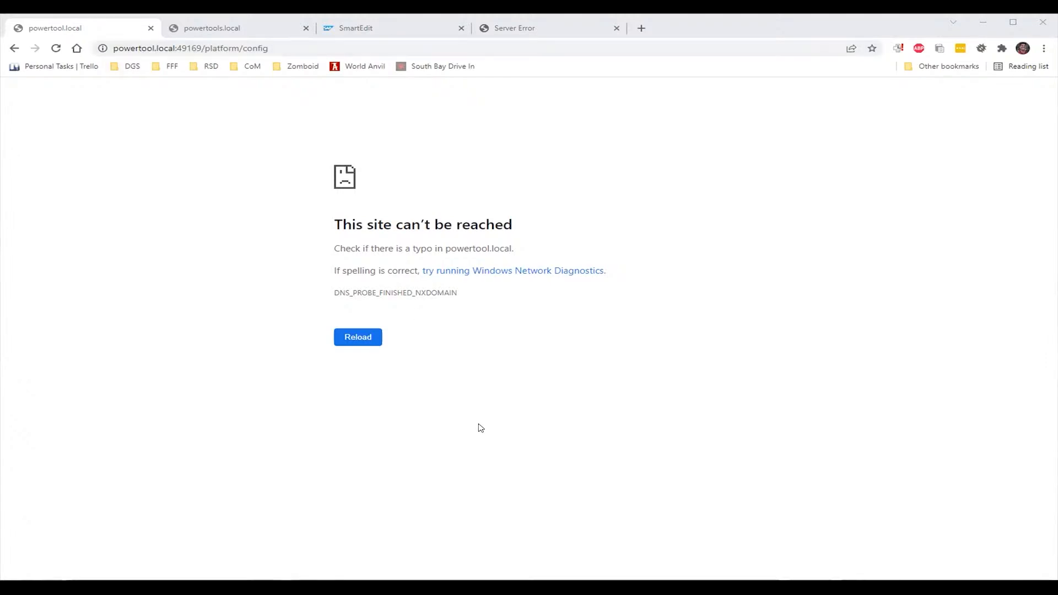
pyautogui.click(151, 48)
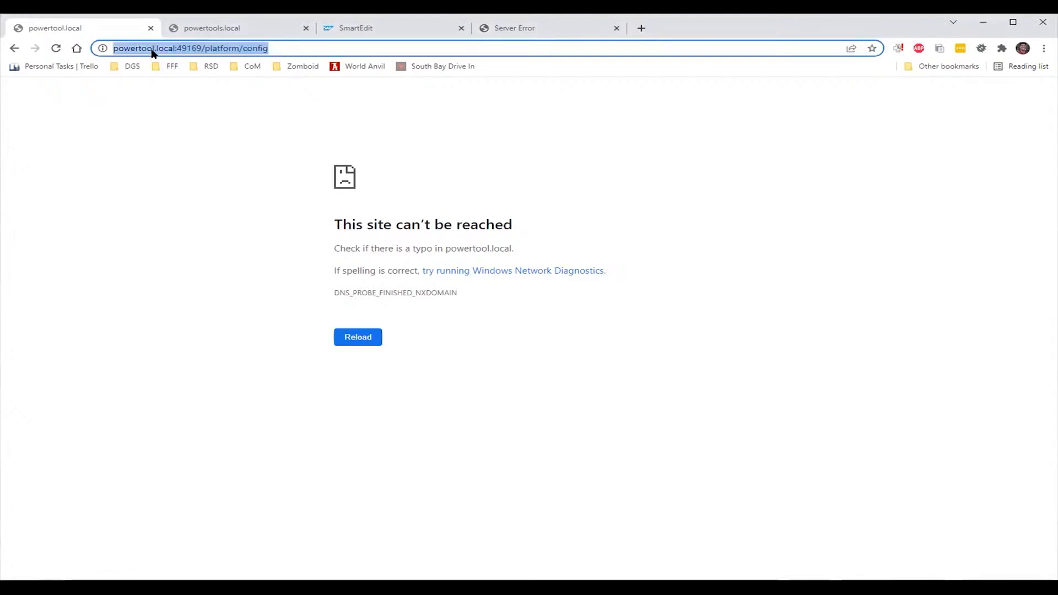
# Correct the host to powertools.local:49169 and reload the config page twice; it stays unreachable
pyautogui.click(152, 49)
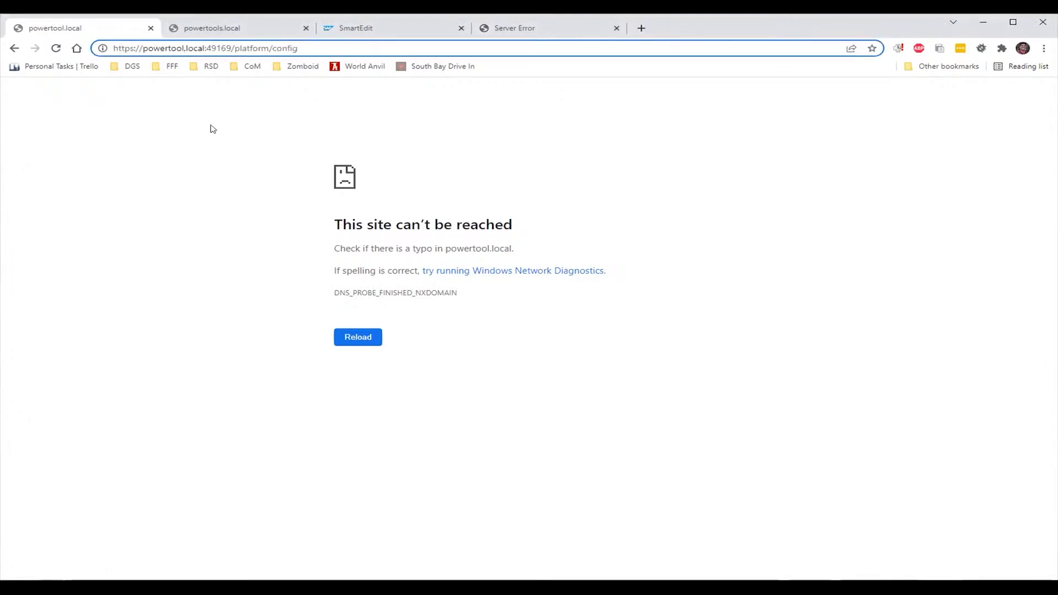
pyautogui.write('s')
pyautogui.press('Return')
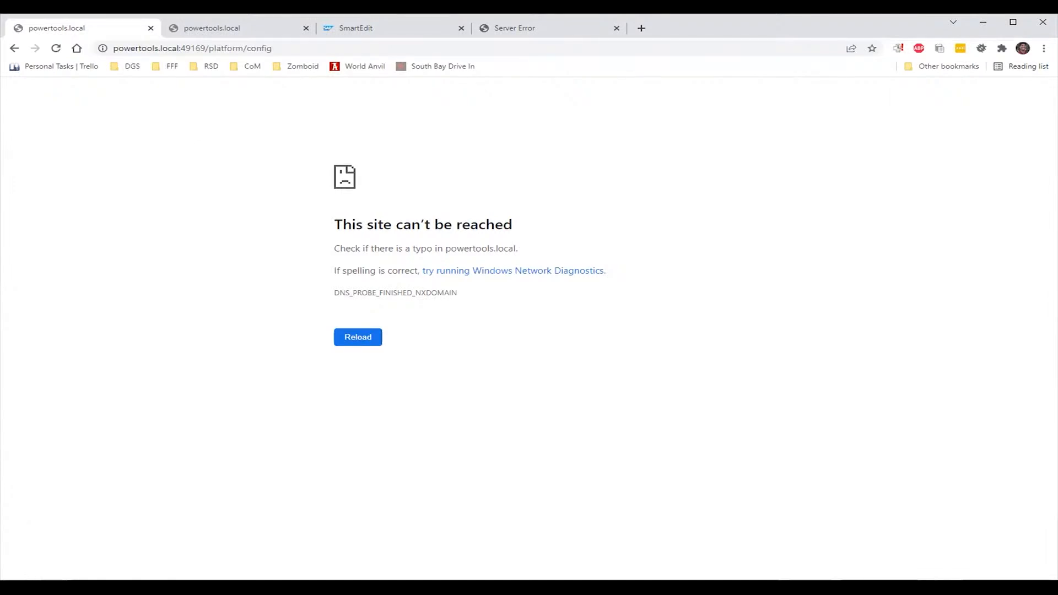
pyautogui.press('F5')
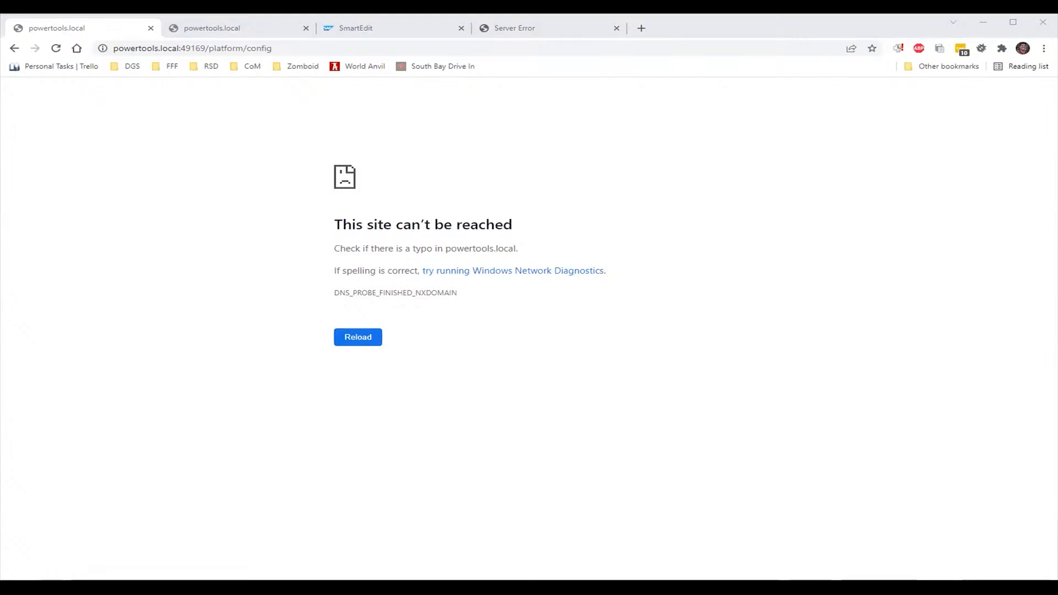
pyautogui.press('F5')
# Change the host back to localhost to load the config page on localhost:49169
pyautogui.doubleClick(135, 48)
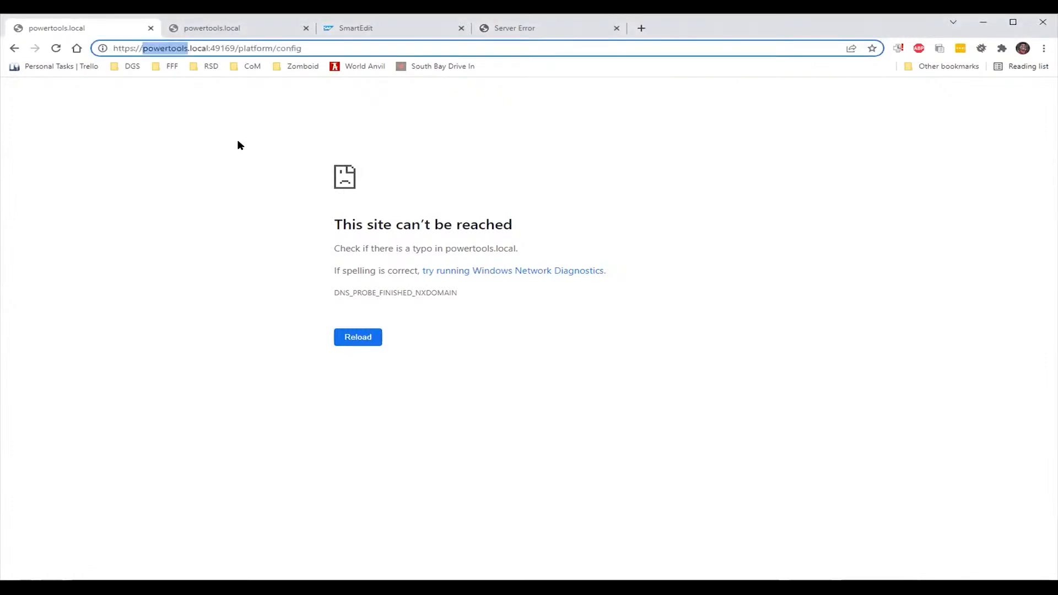
pyautogui.press('Delete')
pyautogui.press('Delete')
pyautogui.press('Delete')
pyautogui.press('Delete')
pyautogui.press('Delete')
pyautogui.press('Delete')
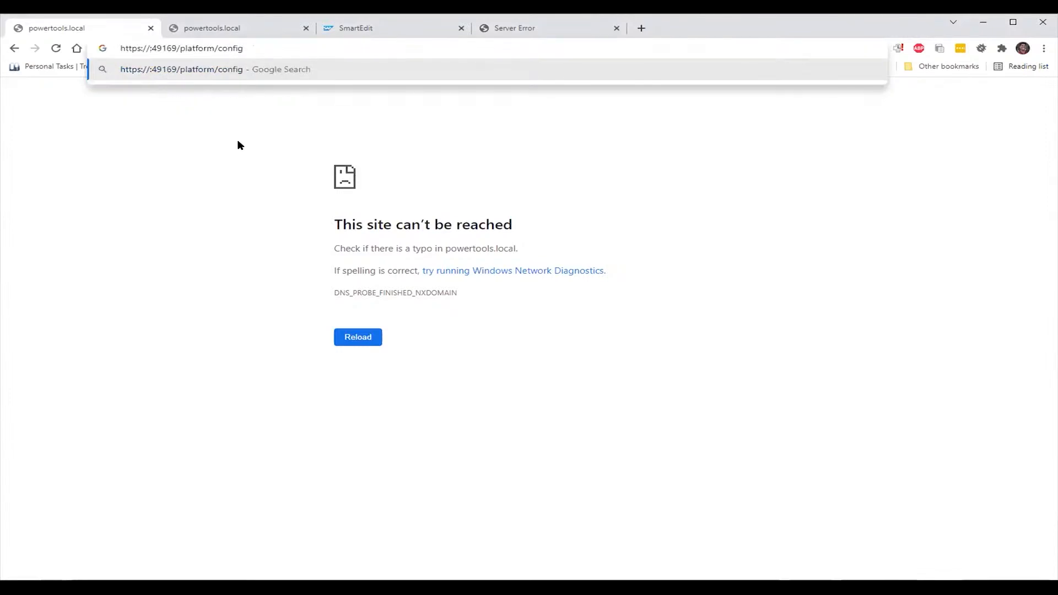
pyautogui.write('ocalhost')
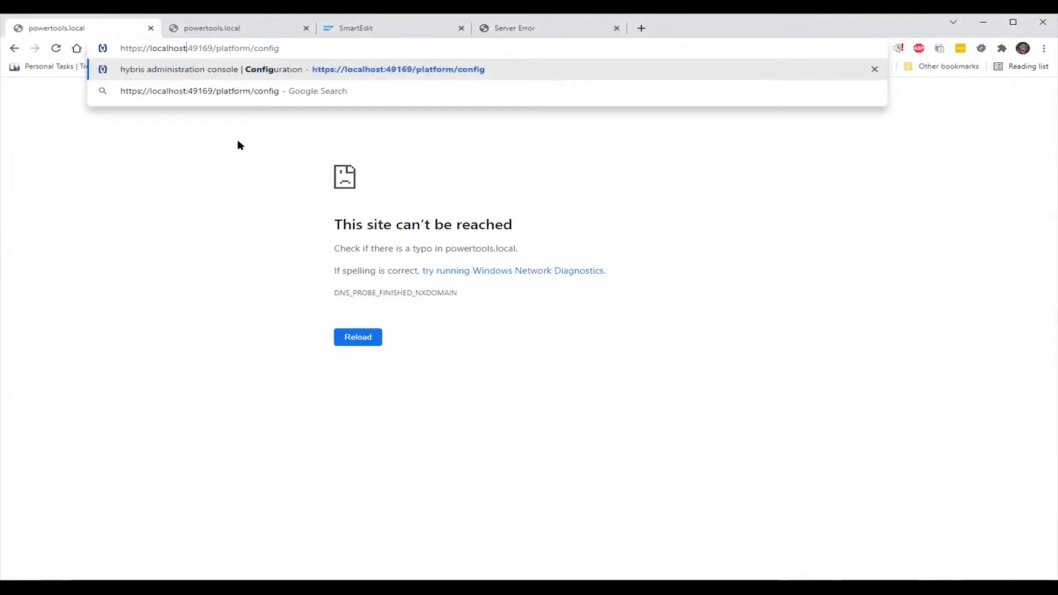
pyautogui.press('Return')
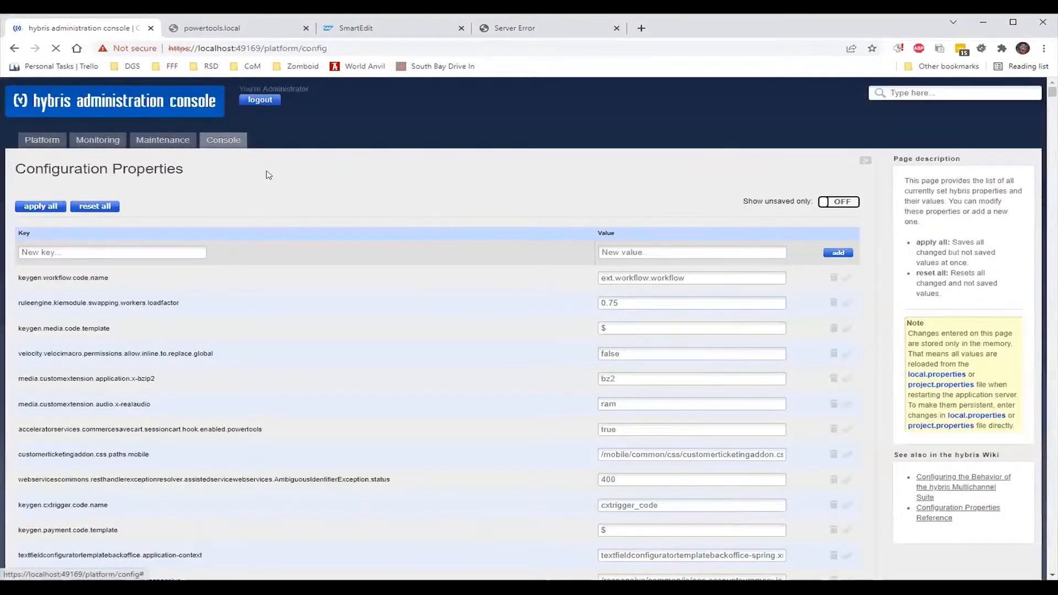
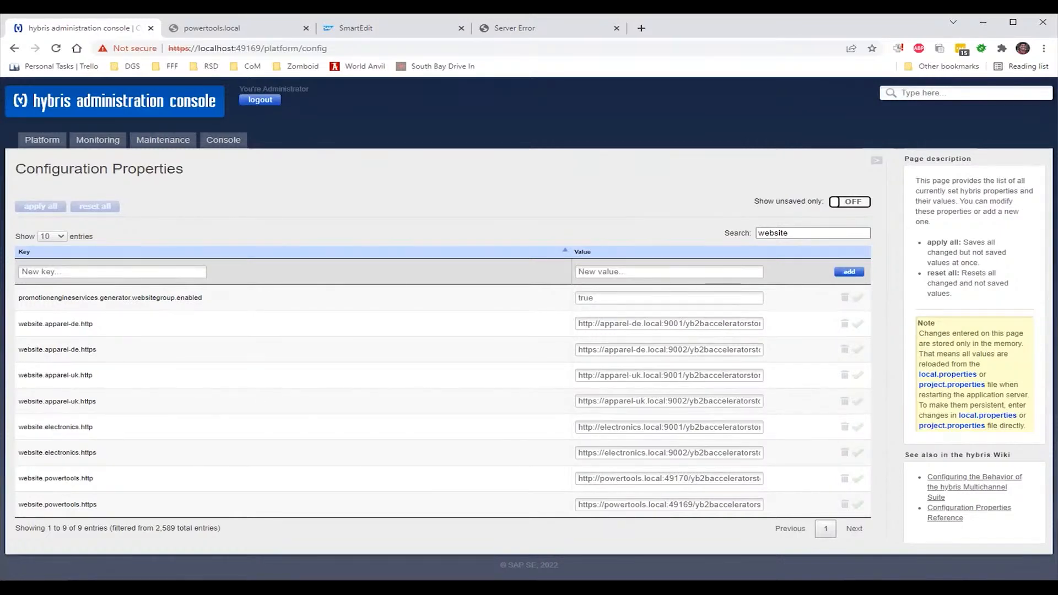
# Go back to the browser and open the hybris console home dashboard for the powertools site
pyautogui.hotkey('alt', 'Tab')
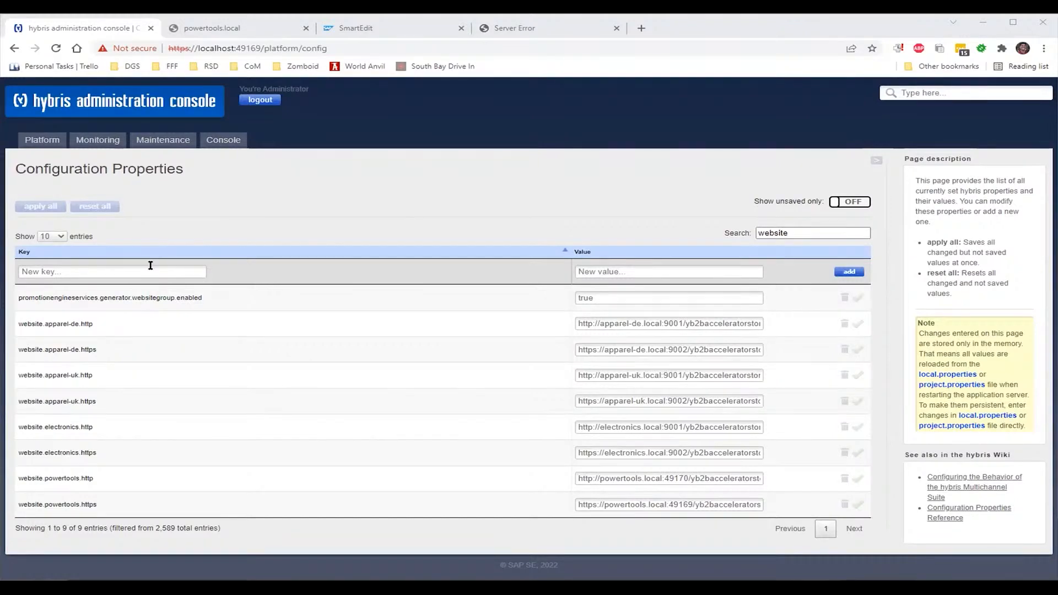
pyautogui.click(161, 193)
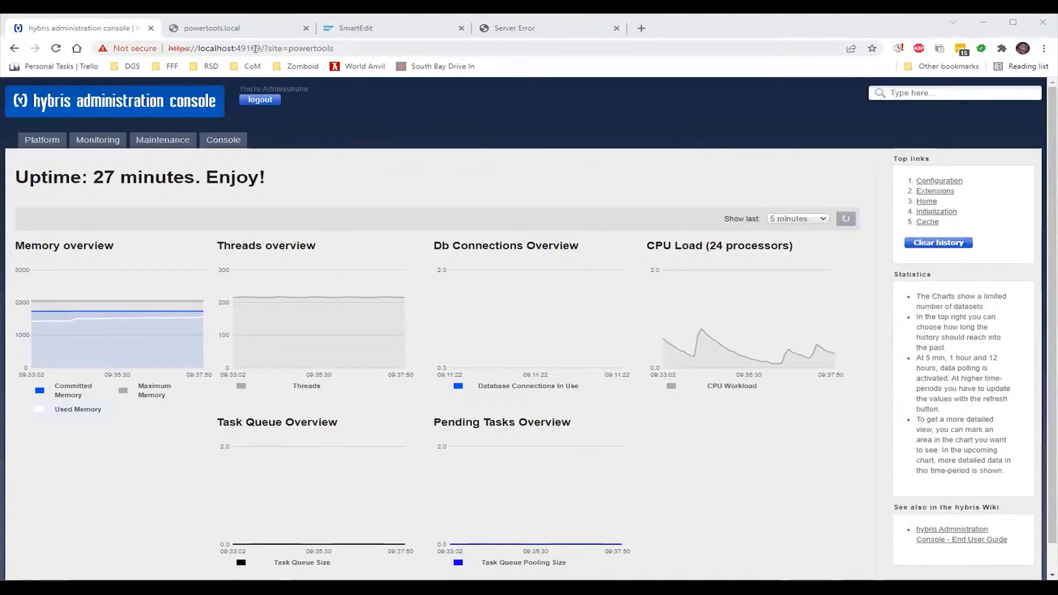
pyautogui.click(262, 48)
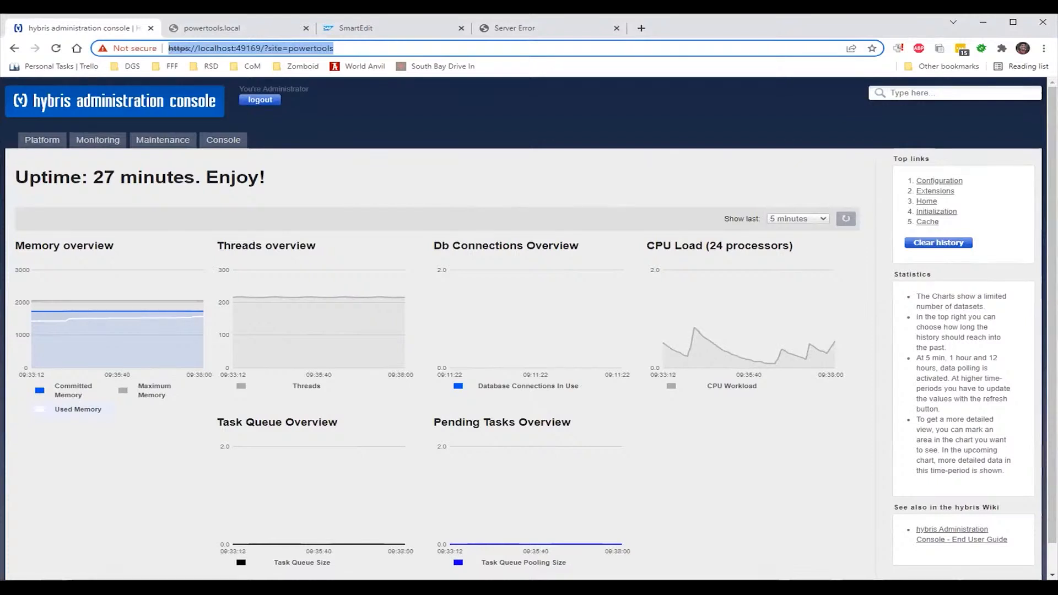
pyautogui.hotkey('alt', 'Tab')
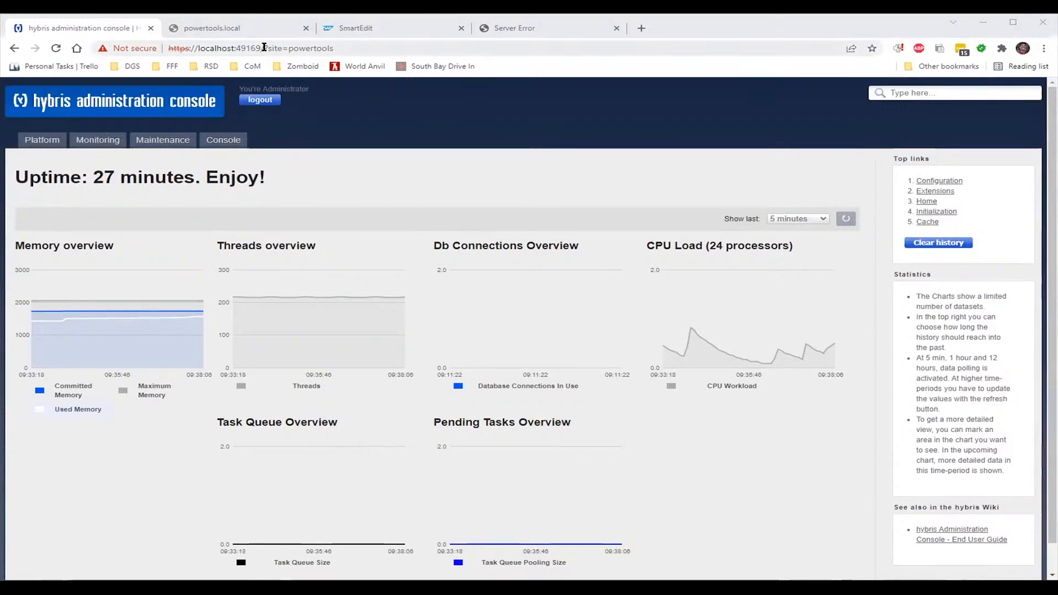
pyautogui.click(279, 49)
pyautogui.press('BackSpace')
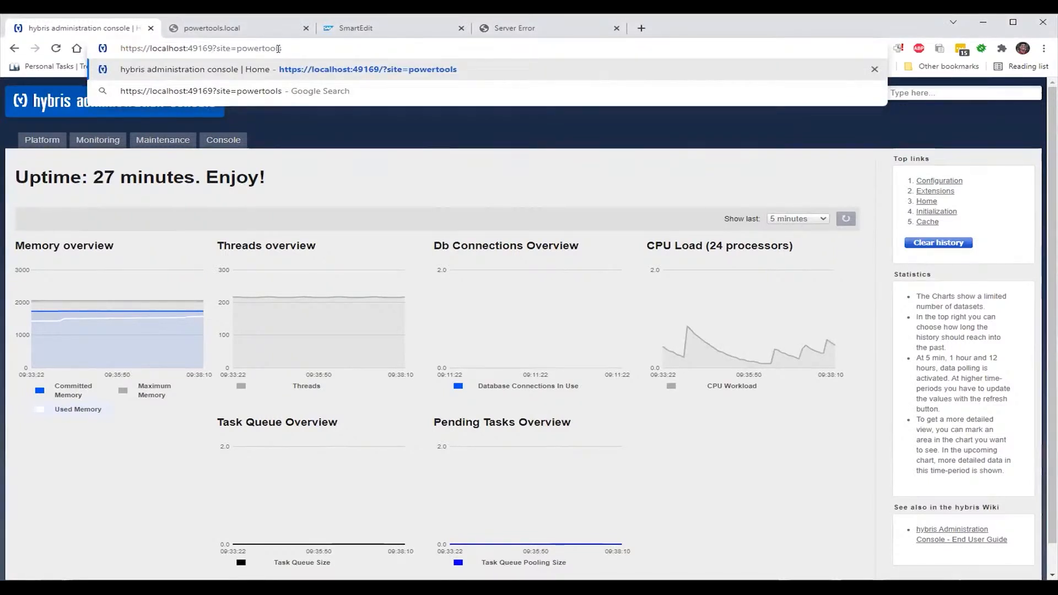
pyautogui.press('Return')
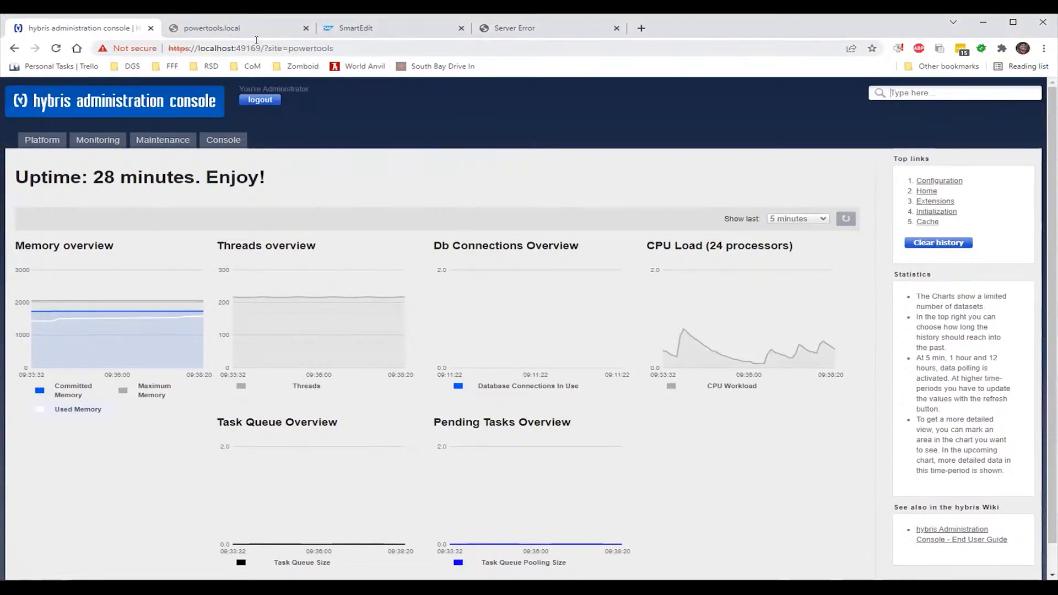
pyautogui.click(232, 140)
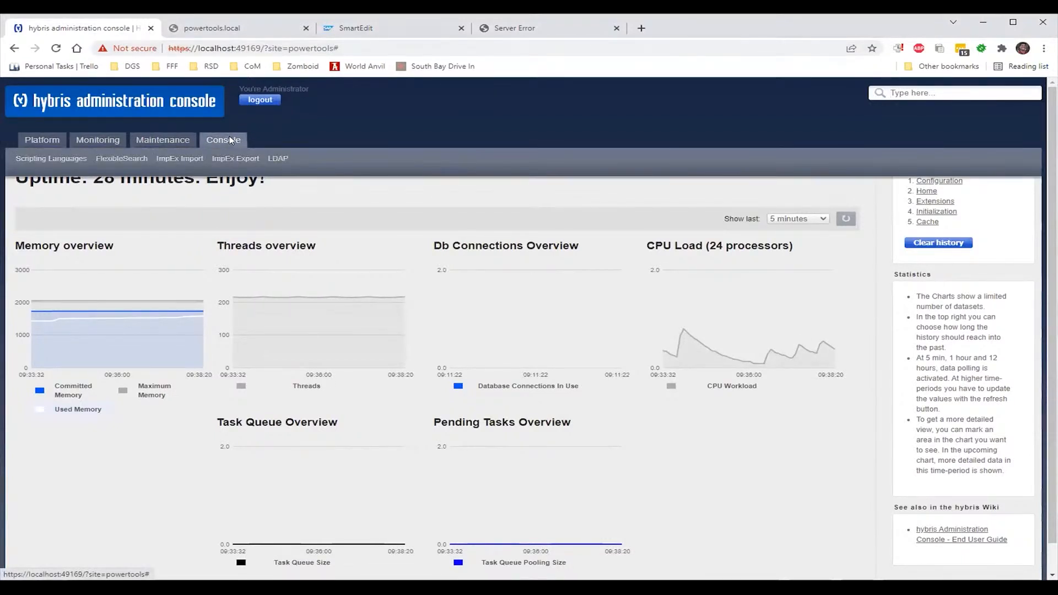
pyautogui.moveTo(101, 144)
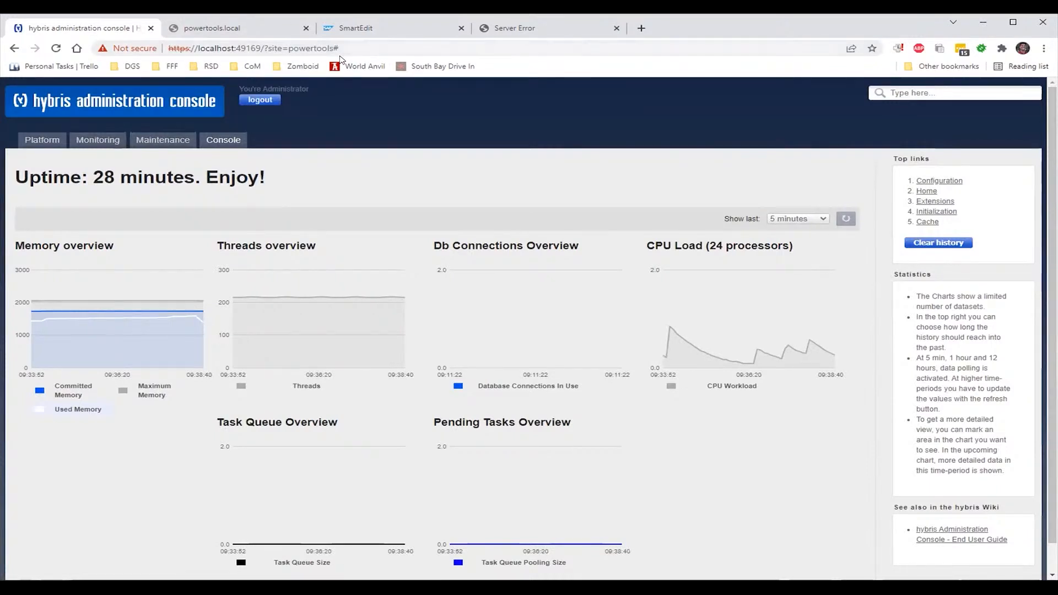
pyautogui.click(342, 50)
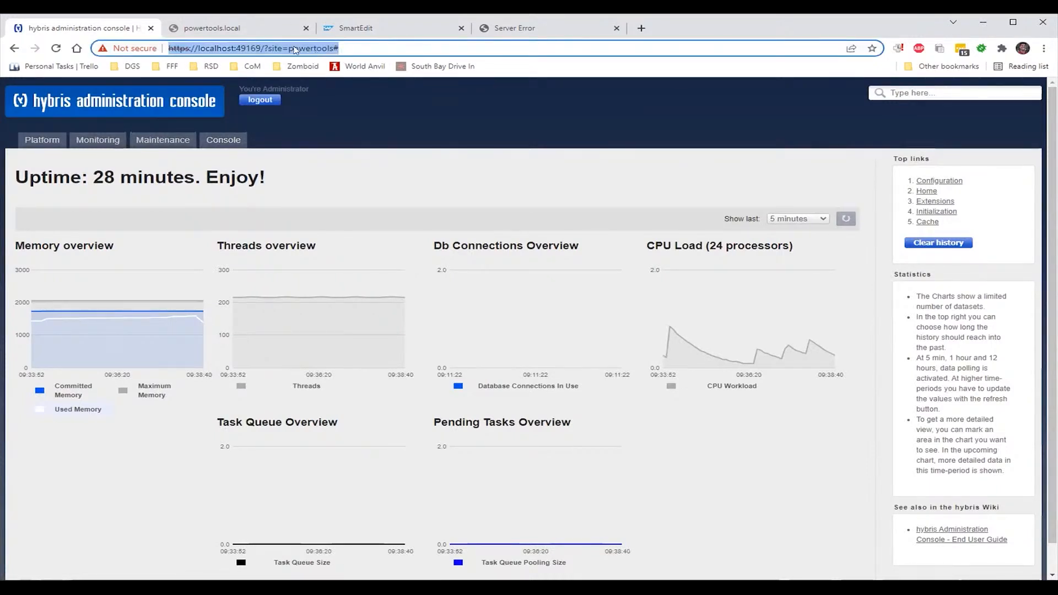
pyautogui.click(263, 48)
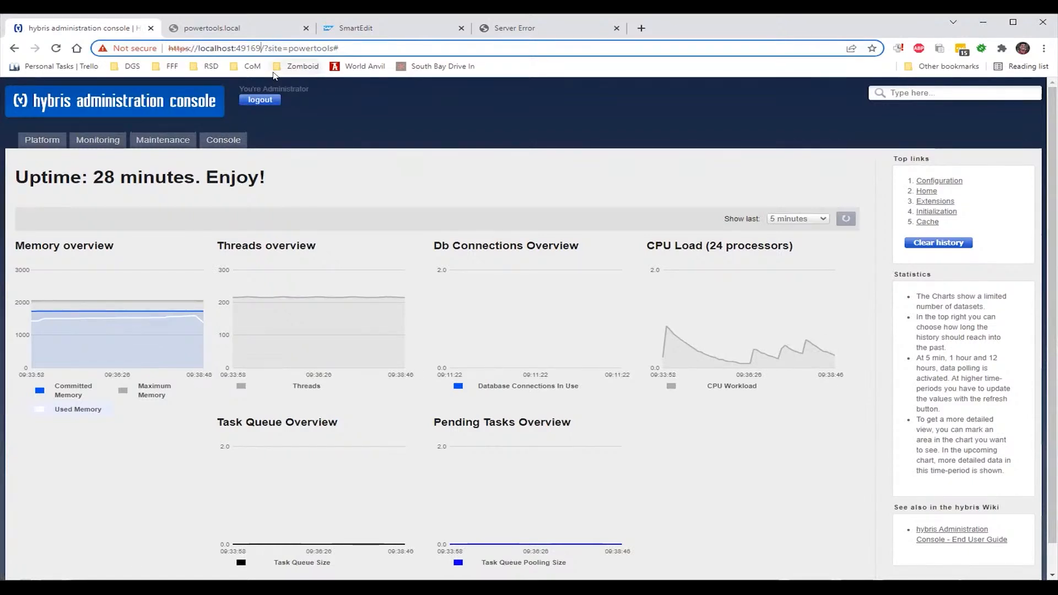
pyautogui.press('BackSpace')
pyautogui.click(274, 73)
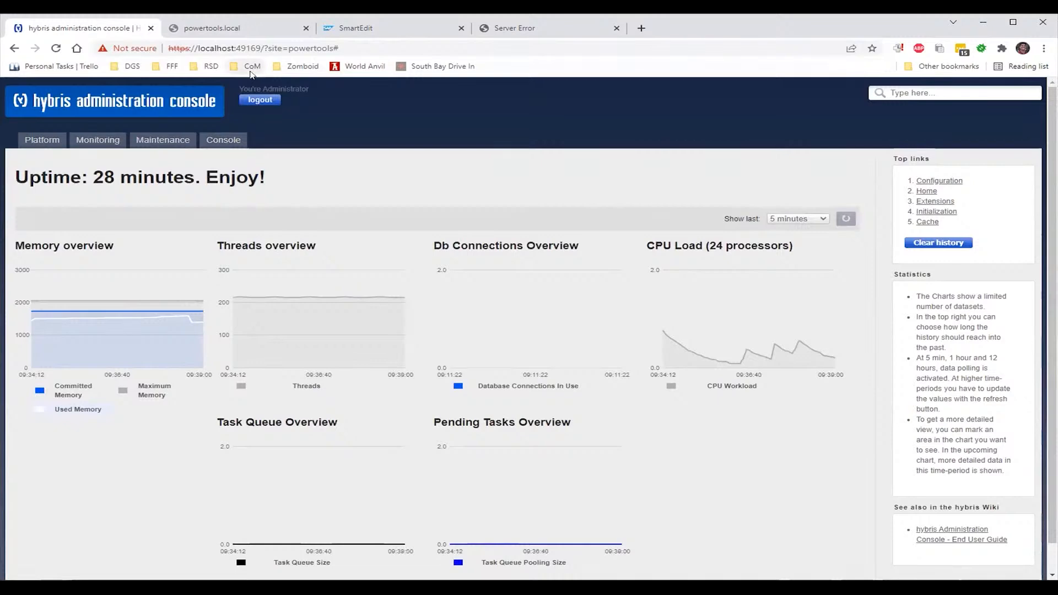
pyautogui.click(262, 36)
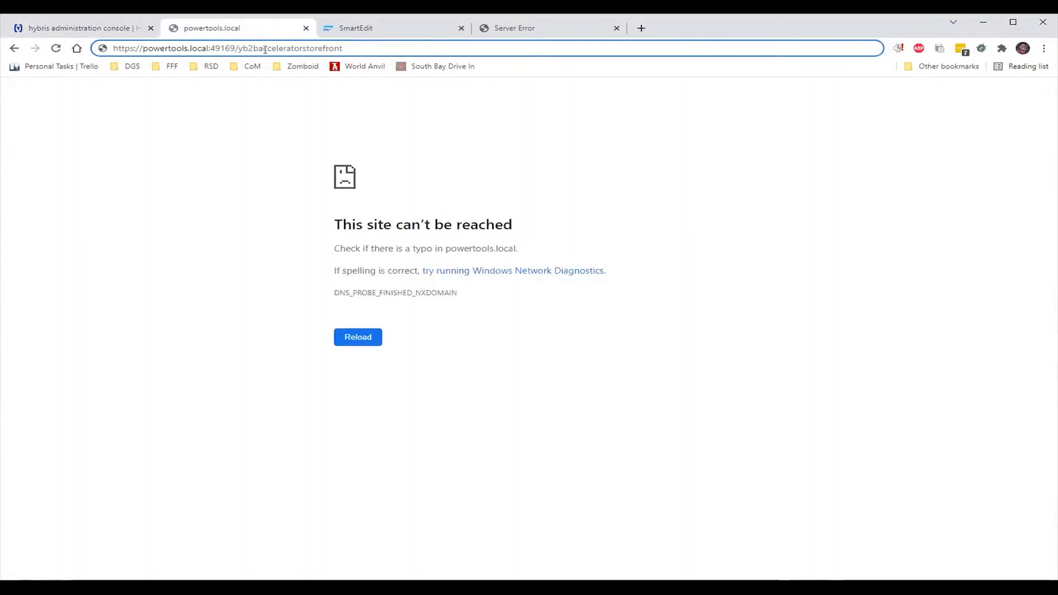
pyautogui.doubleClick(265, 52)
pyautogui.hotkey('ctrl', 'c')
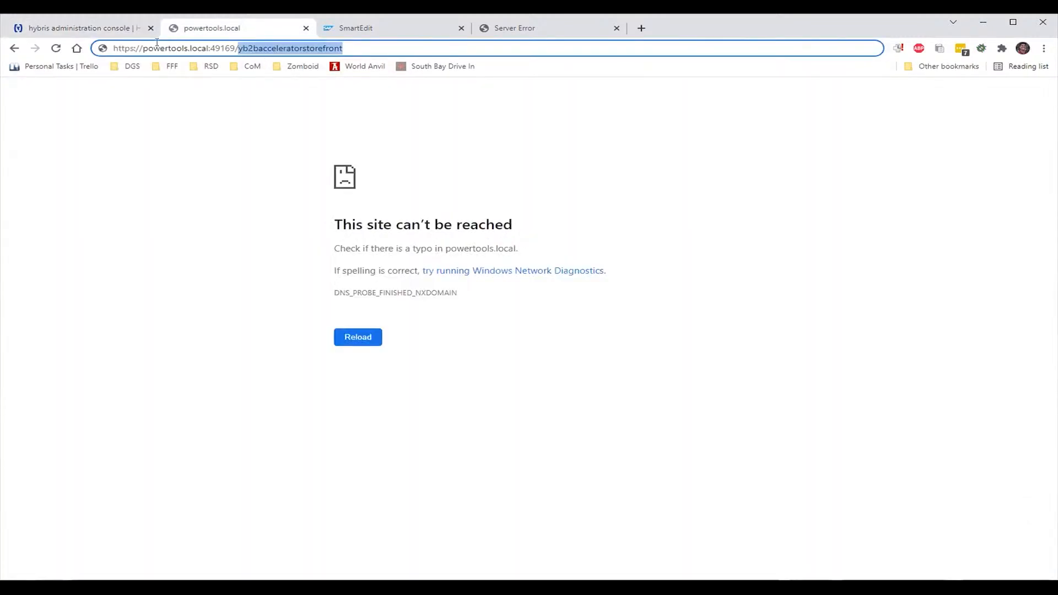
pyautogui.hotkey('ctrl', 'shift', 'Tab')
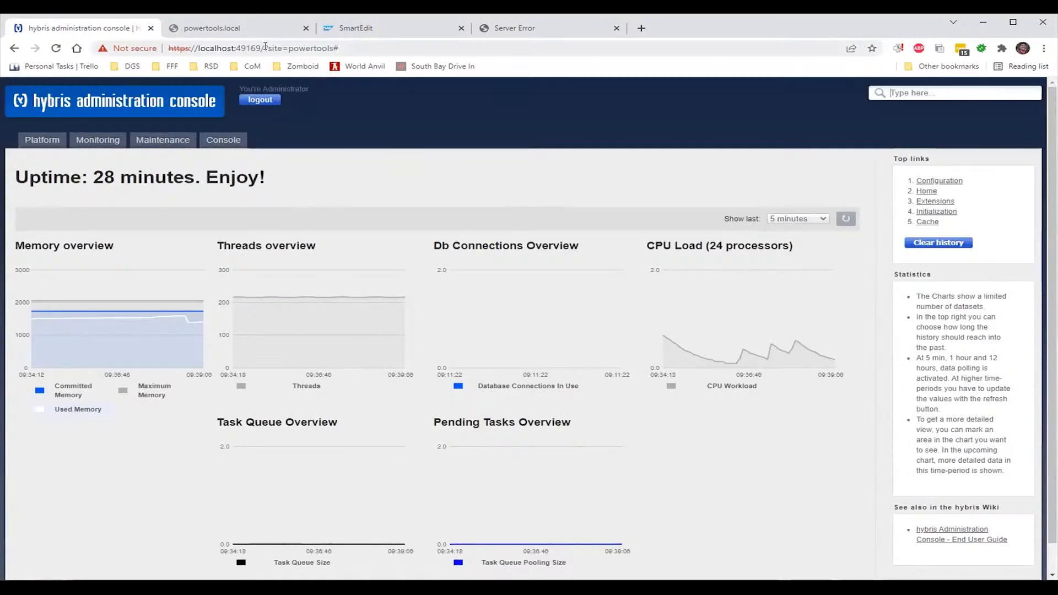
pyautogui.click(263, 49)
pyautogui.click(263, 48)
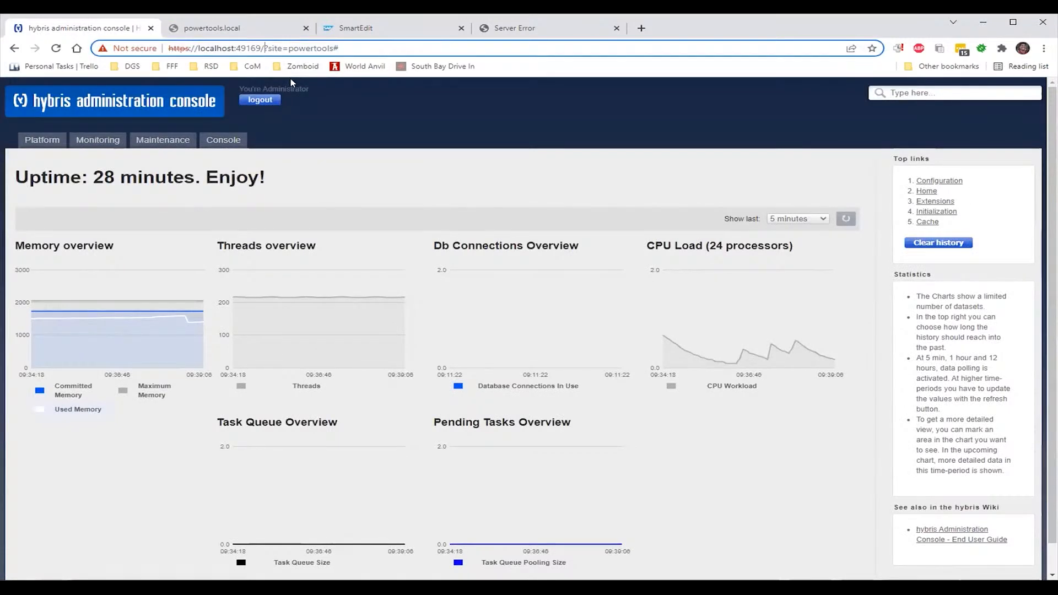
pyautogui.hotkey('ctrl', 'v')
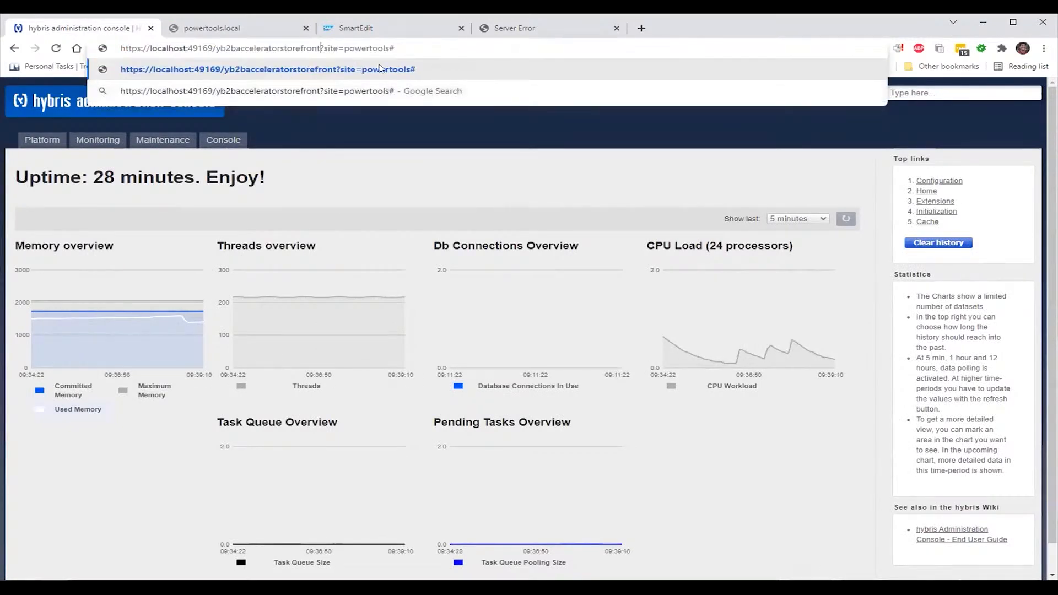
pyautogui.press('Return')
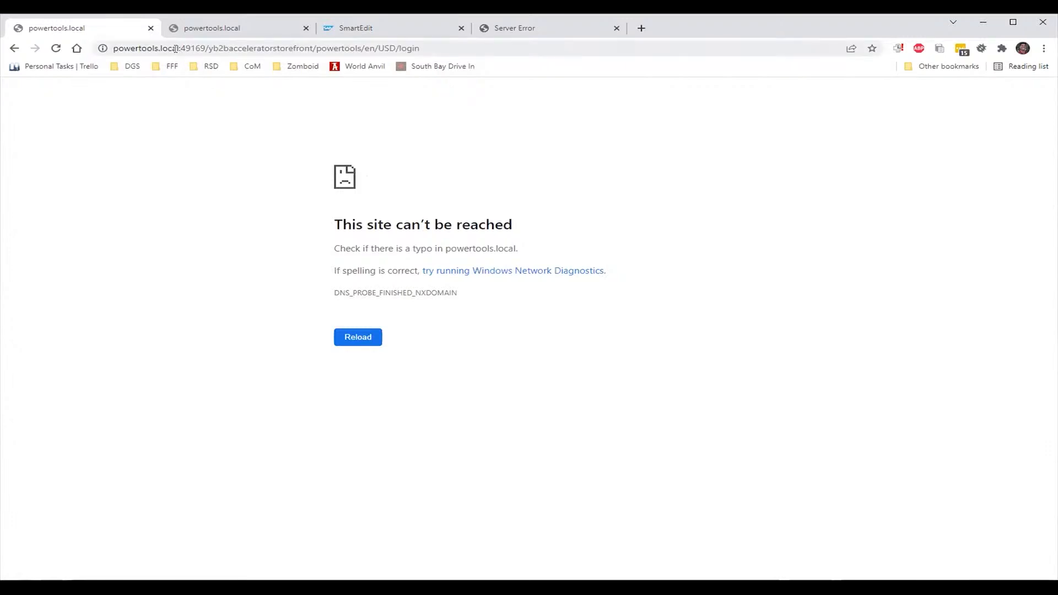
pyautogui.press('F5')
pyautogui.click(8, 49)
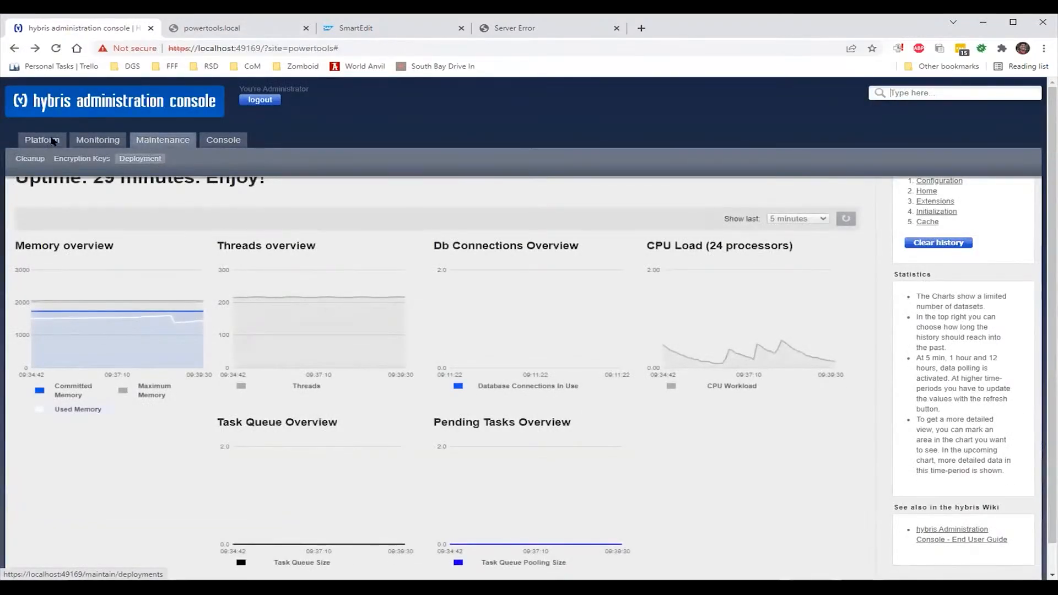
pyautogui.moveTo(54, 142)
pyautogui.click(75, 158)
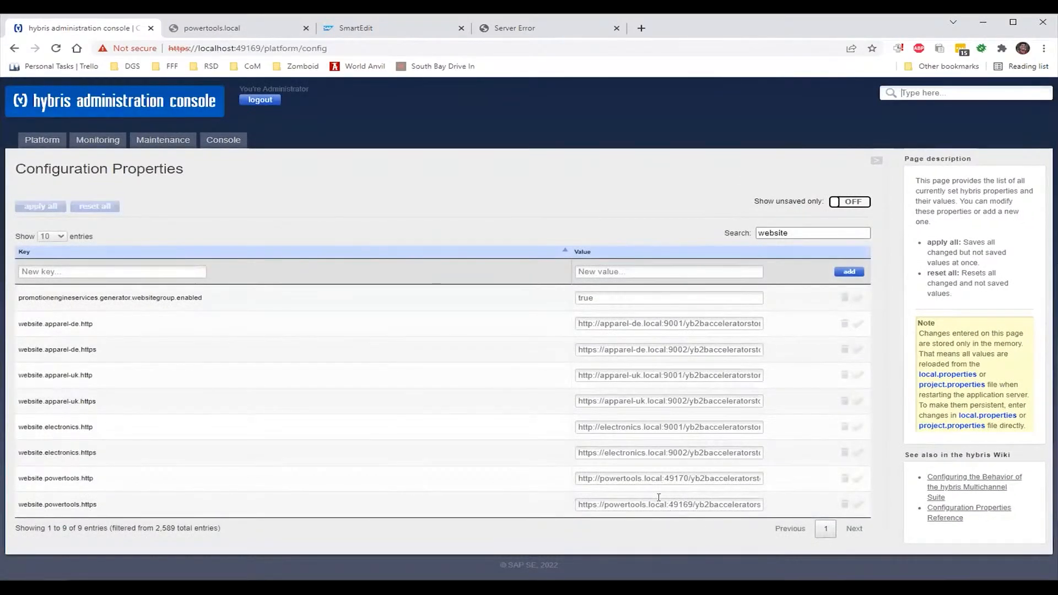
# Replace powertools.local with localhost in the website.powertools.http and .https values
pyautogui.moveTo(660, 478); pyautogui.dragTo(597, 481)
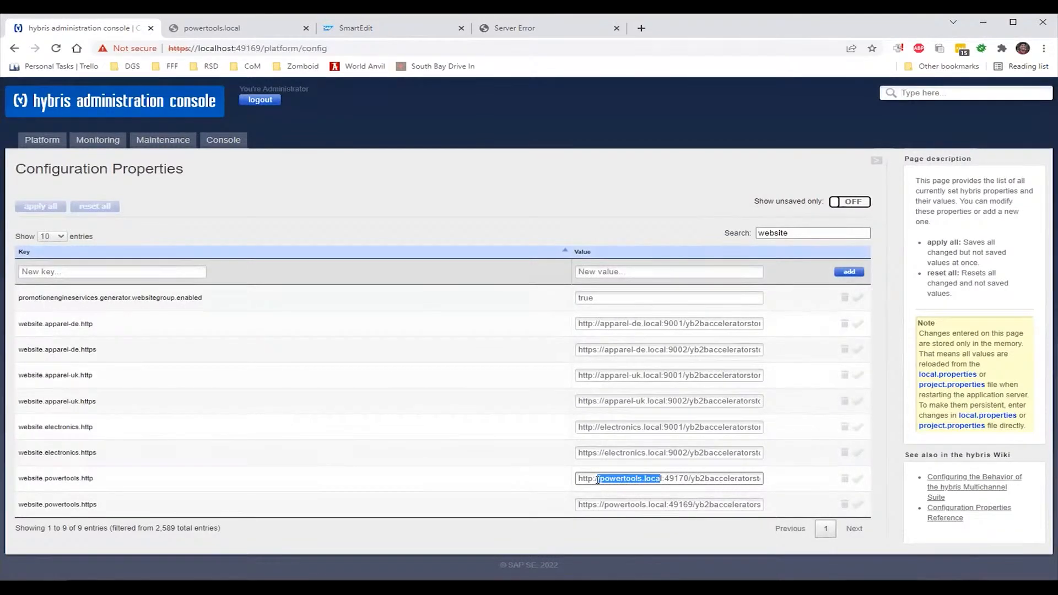
pyautogui.press('BackSpace')
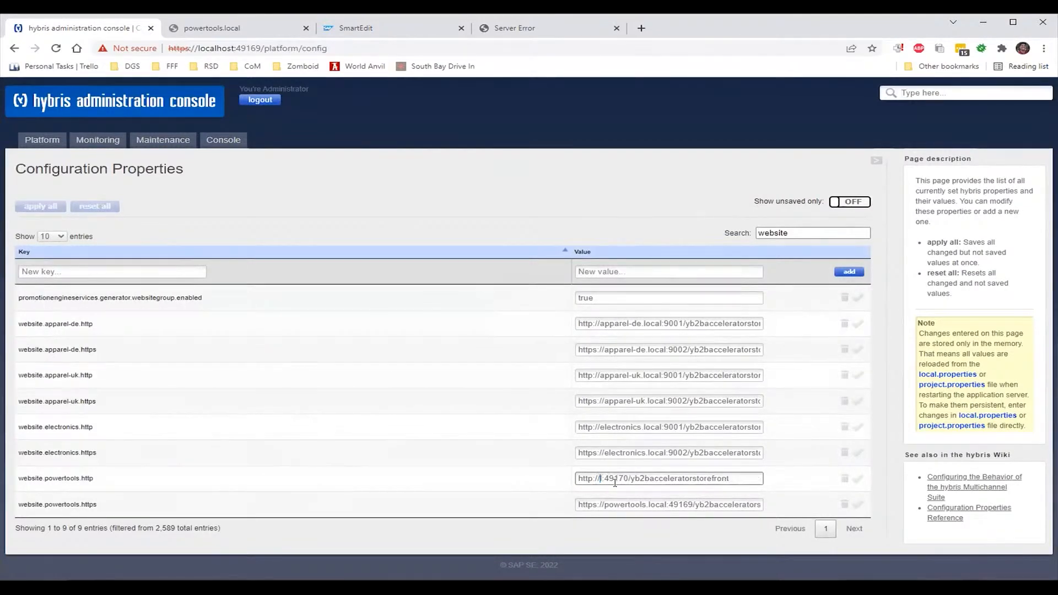
pyautogui.press('Delete')
pyautogui.write('localhost')
pyautogui.doubleClick(615, 503)
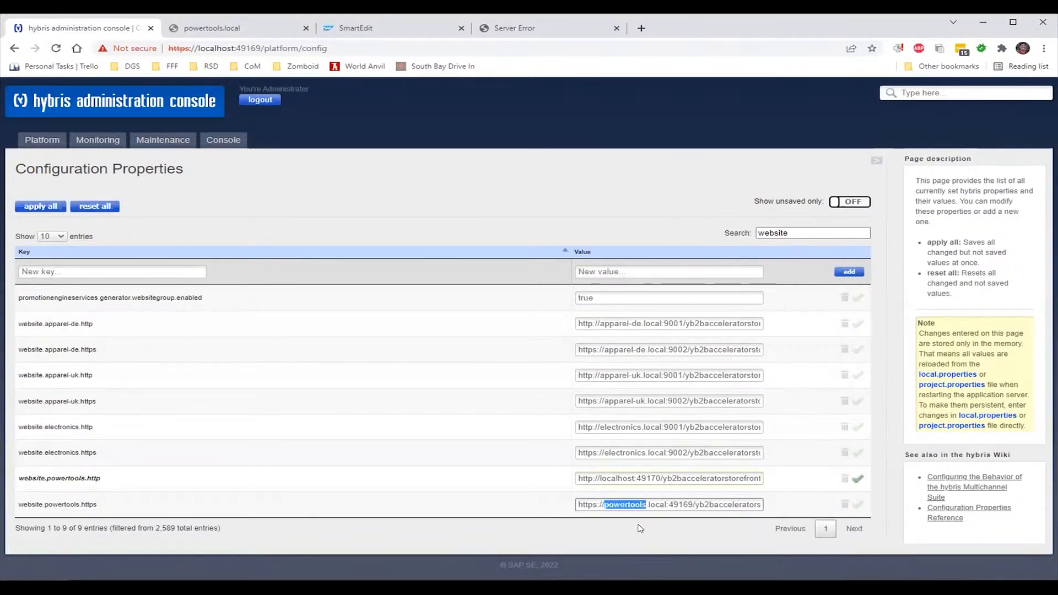
pyautogui.press('Delete')
pyautogui.press('Delete')
pyautogui.press('Right')
pyautogui.press('Right')
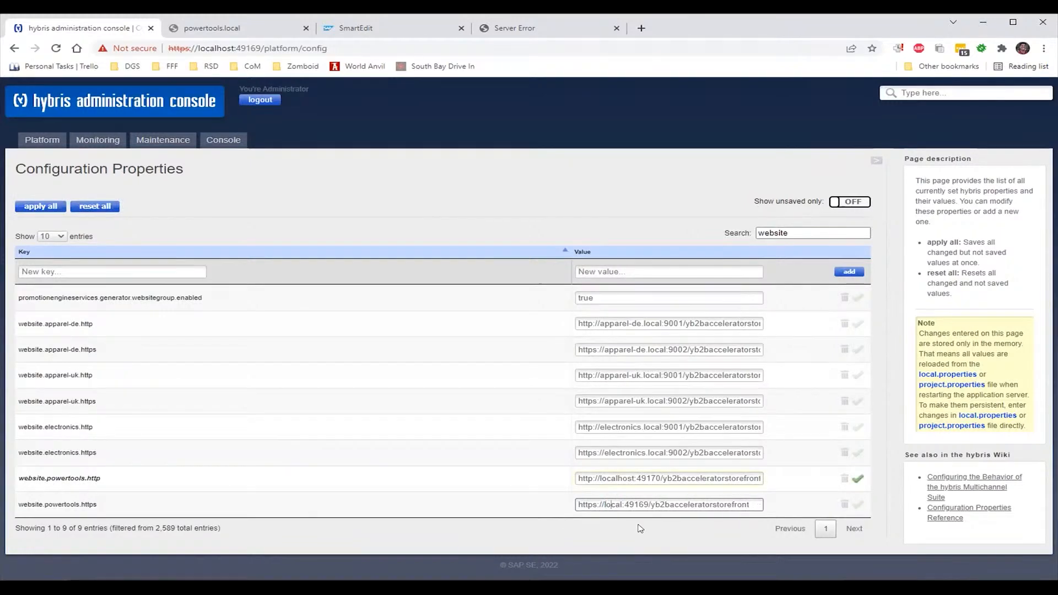
pyautogui.write('host')
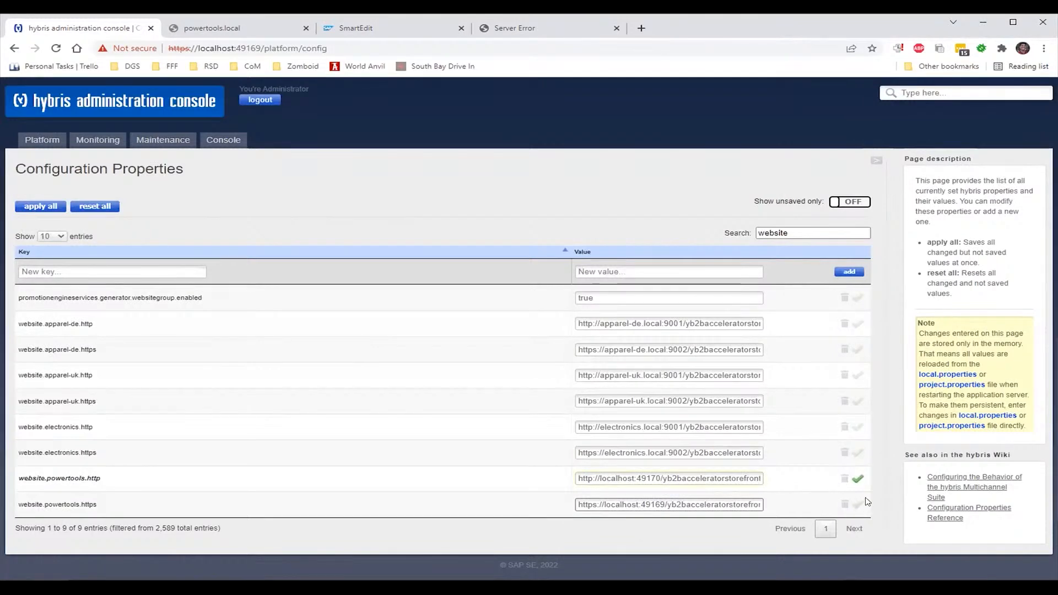
# Apply both URL edits and filter the configuration properties by 'host'
pyautogui.click(859, 481)
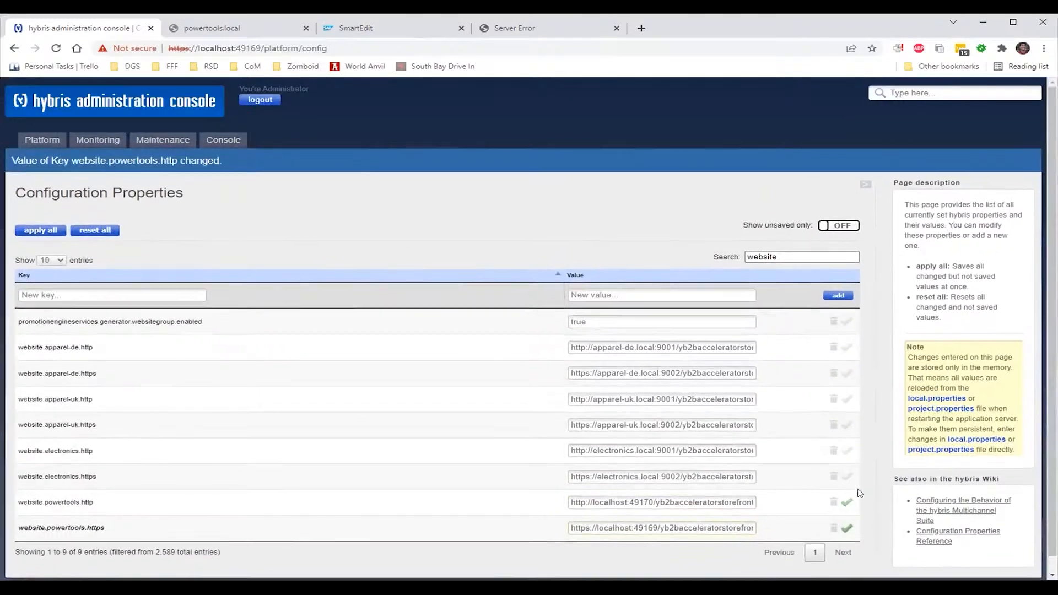
pyautogui.click(849, 531)
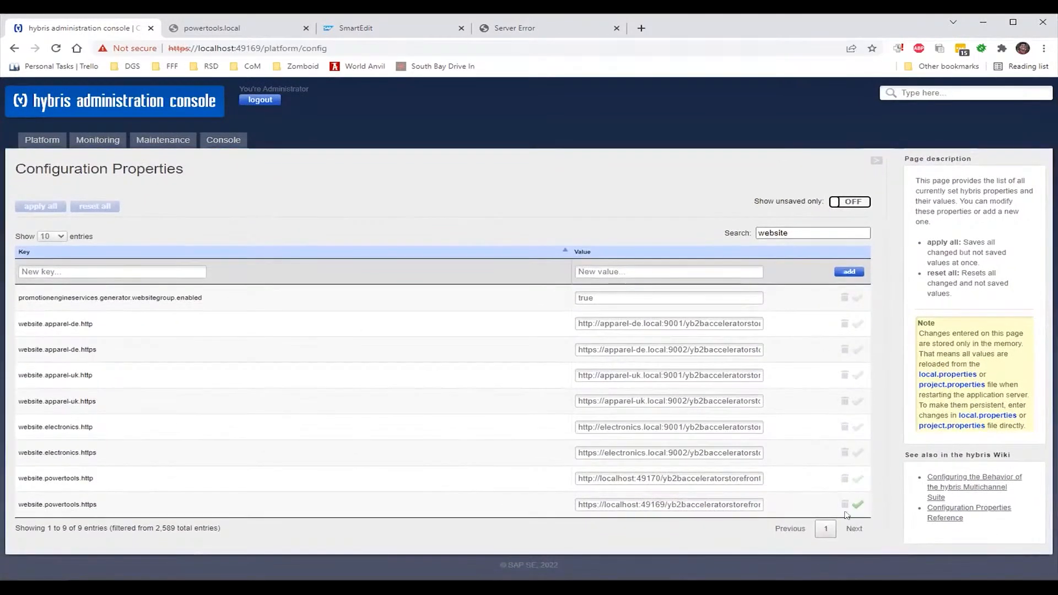
pyautogui.moveTo(787, 236); pyautogui.dragTo(750, 233)
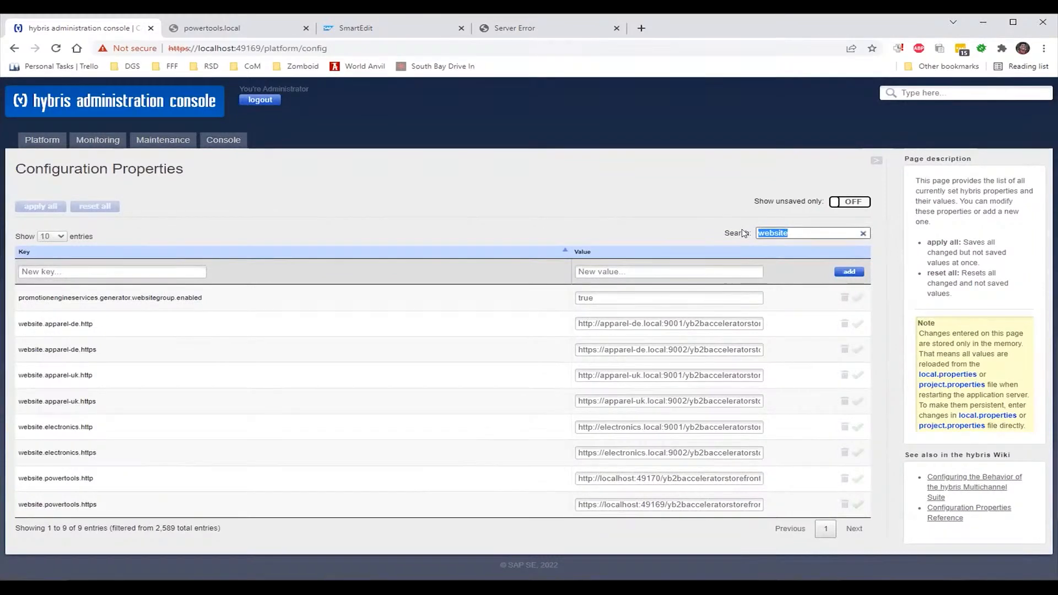
pyautogui.write('host')
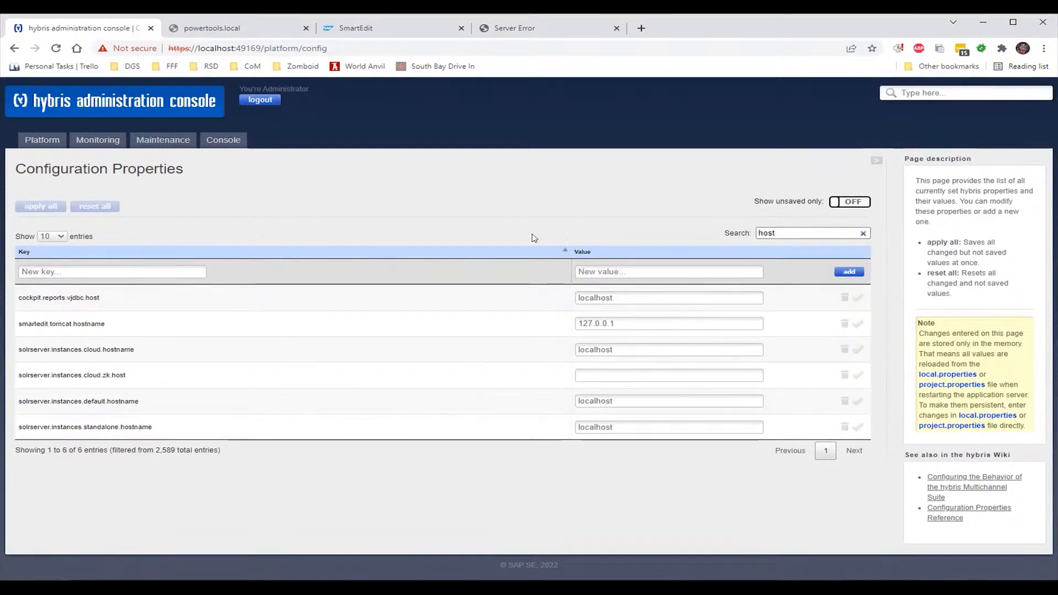
# Reload the Powertools storefront tab and select the en/USD/login ending of its address
pyautogui.click(220, 35)
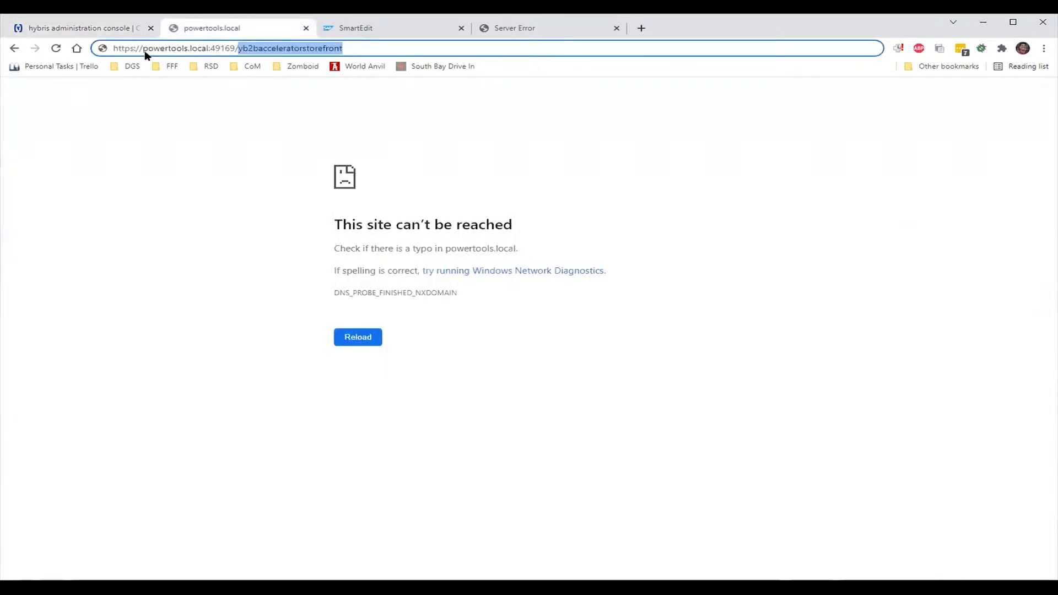
pyautogui.click(14, 49)
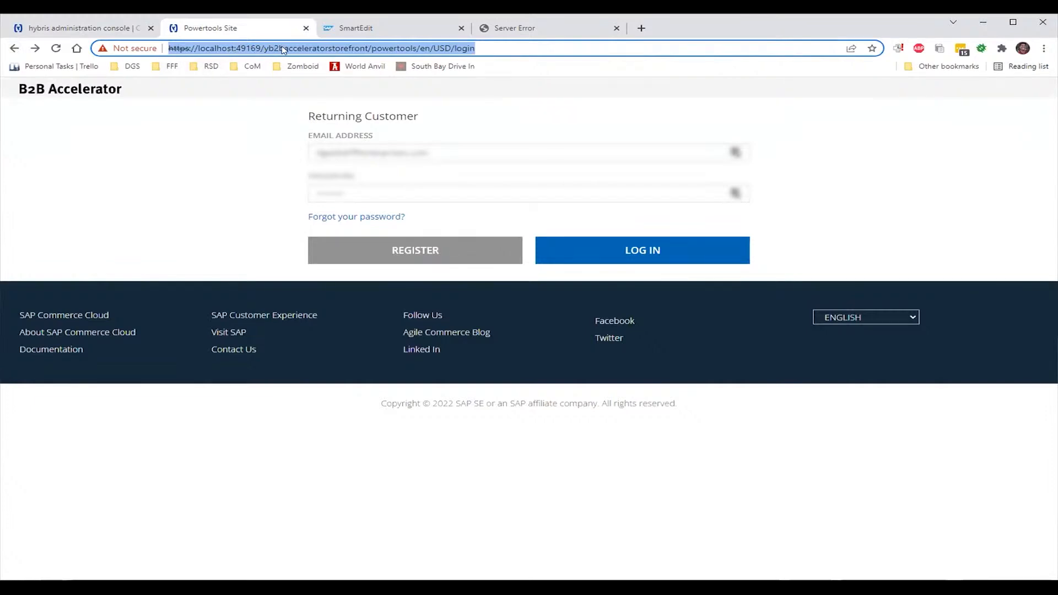
pyautogui.click(489, 49)
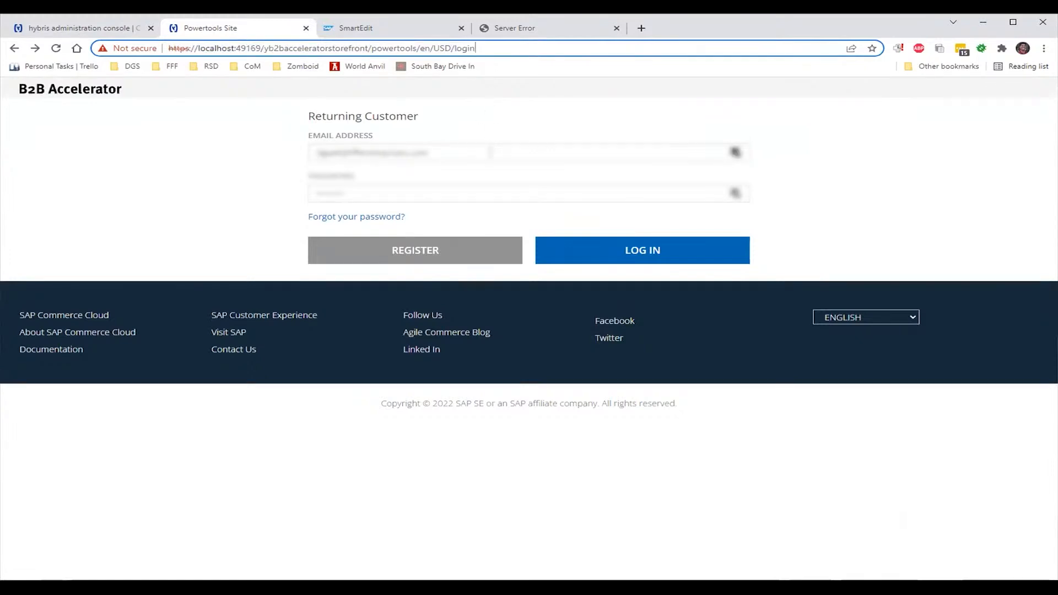
pyautogui.moveTo(490, 48); pyautogui.dragTo(427, 63)
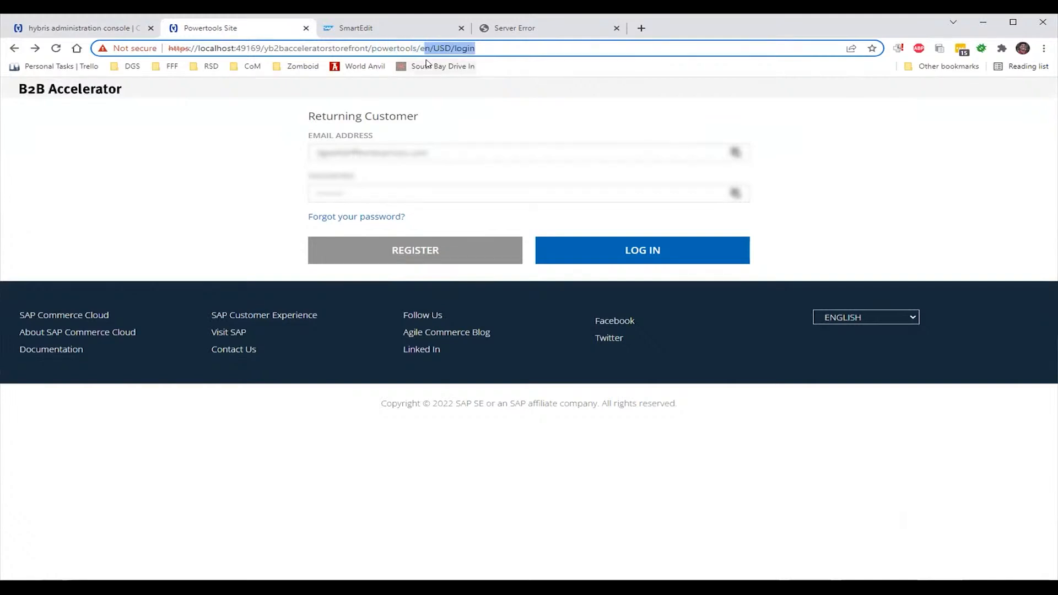
# Change the address to yb2bacceleratorstorefront?site=powertools&asm=true and load it
pyautogui.press('BackSpace')
pyautogui.press('BackSpace')
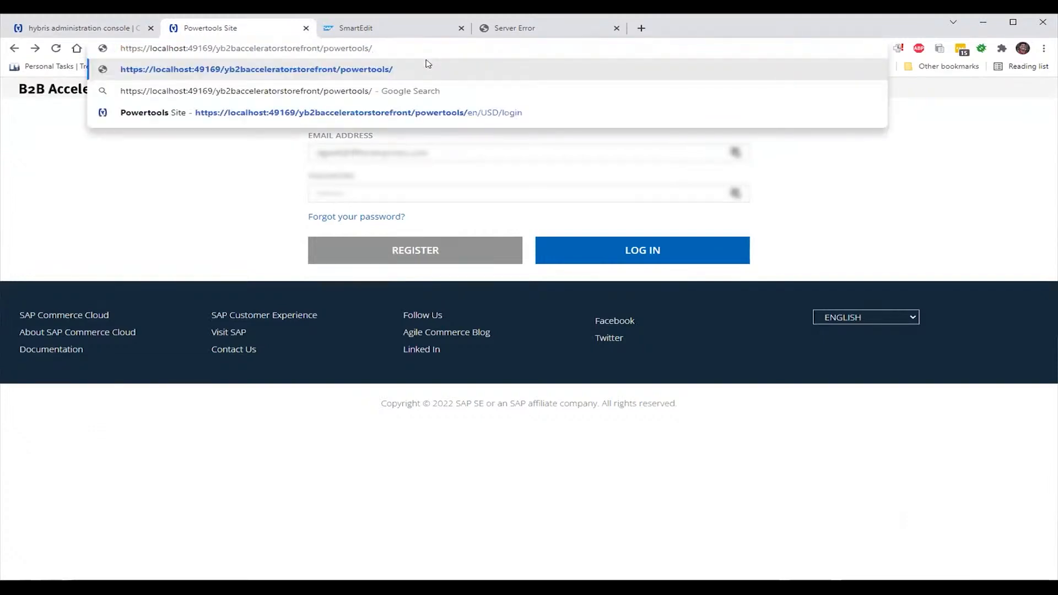
pyautogui.press('BackSpace')
pyautogui.write('?site')
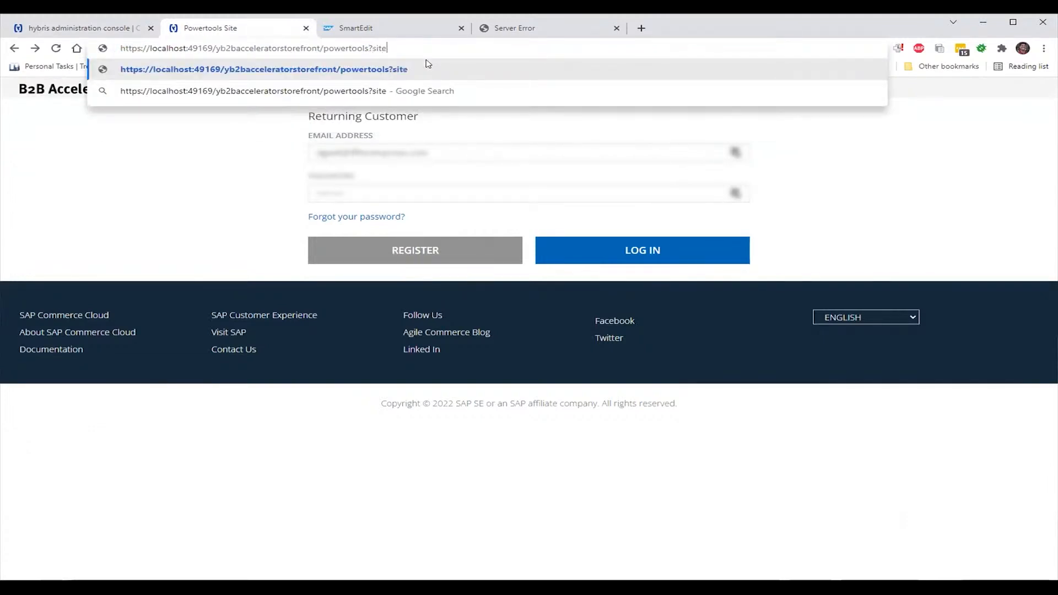
pyautogui.write('=')
pyautogui.press('BackSpace')
pyautogui.press('BackSpace')
pyautogui.press('BackSpace')
pyautogui.press('BackSpace')
pyautogui.press('BackSpace')
pyautogui.press('BackSpace')
pyautogui.press('BackSpace')
pyautogui.press('BackSpace')
pyautogui.press('BackSpace')
pyautogui.press('BackSpace')
pyautogui.press('BackSpace')
pyautogui.press('BackSpace')
pyautogui.press('BackSpace')
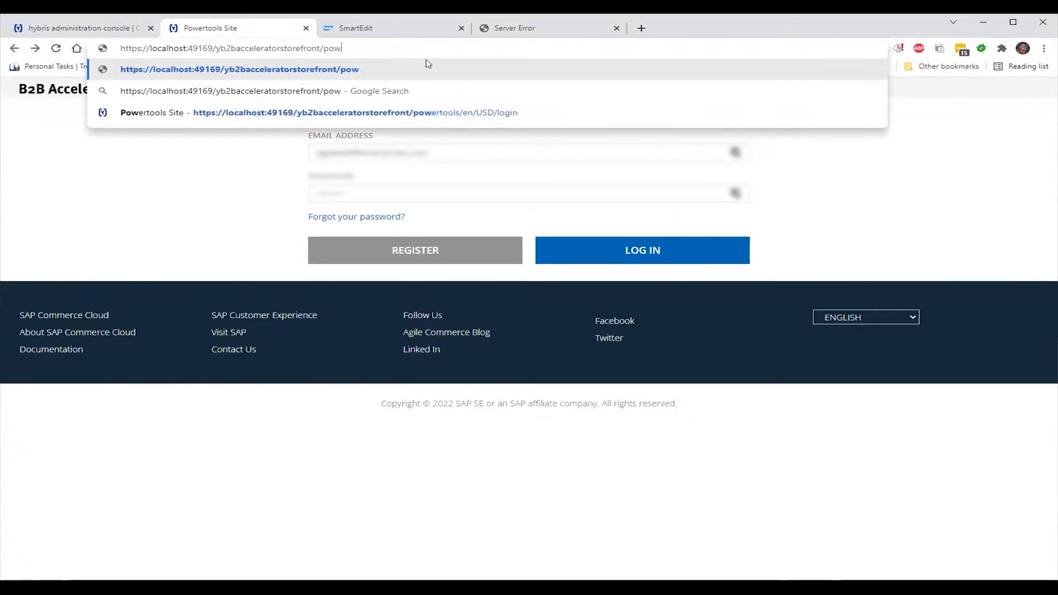
pyautogui.press('BackSpace')
pyautogui.press('BackSpace')
pyautogui.press('BackSpace')
pyautogui.press('BackSpace')
pyautogui.press('BackSpace')
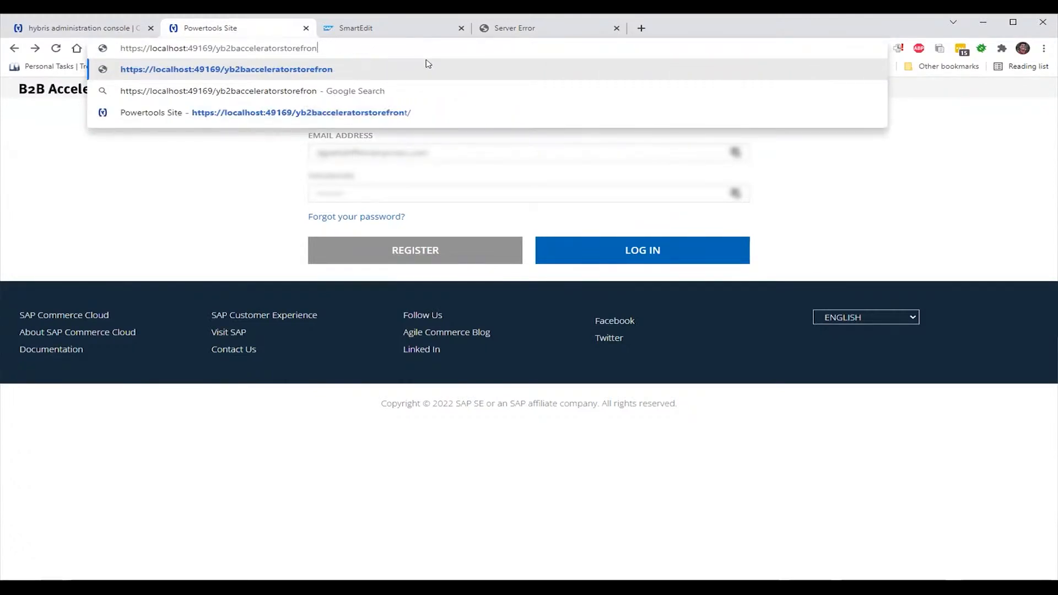
pyautogui.write('?')
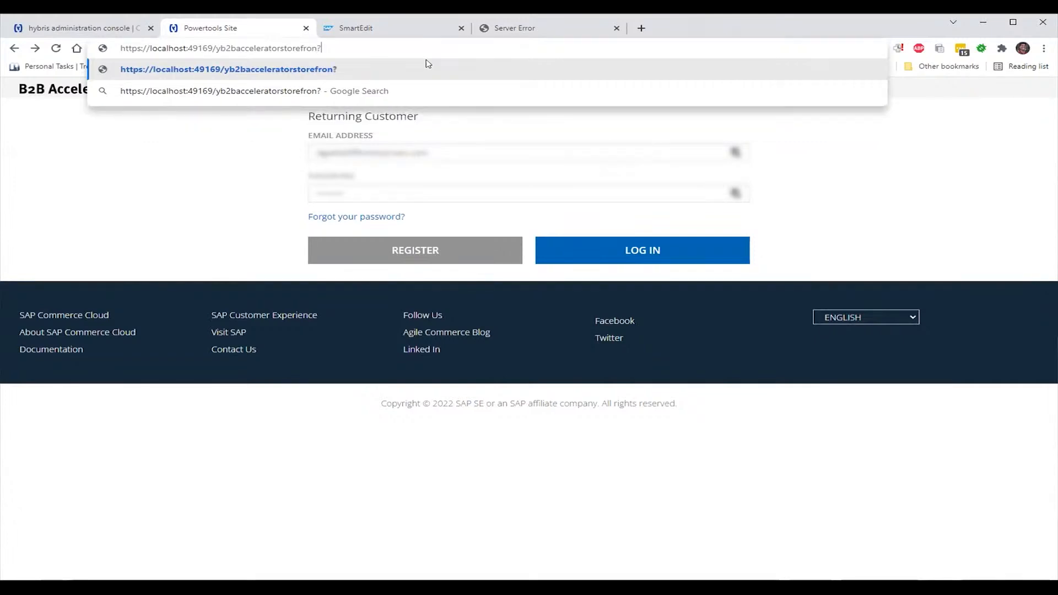
pyautogui.write('site')
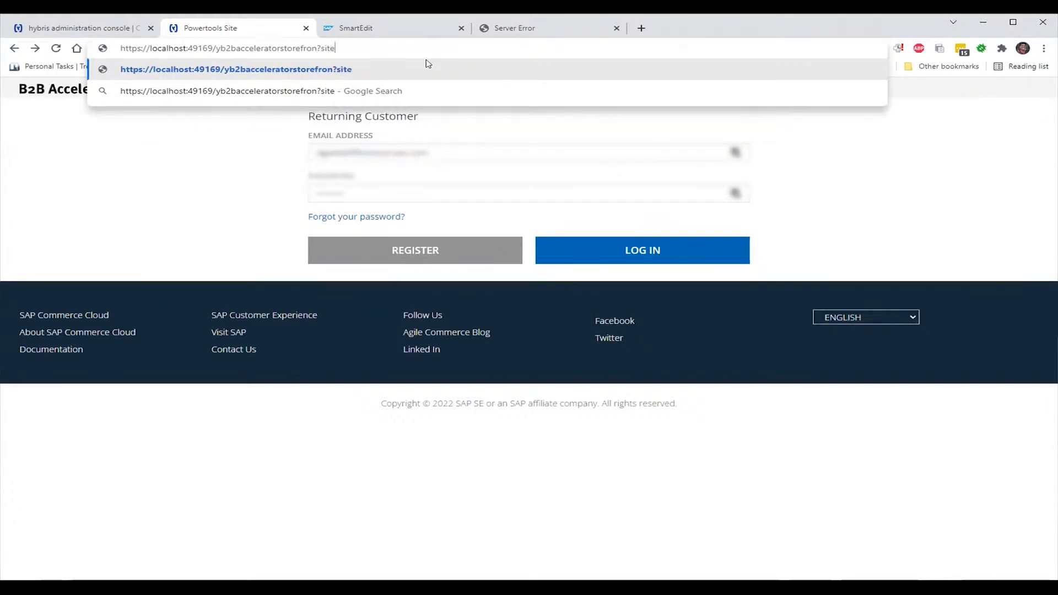
pyautogui.write('=powertools')
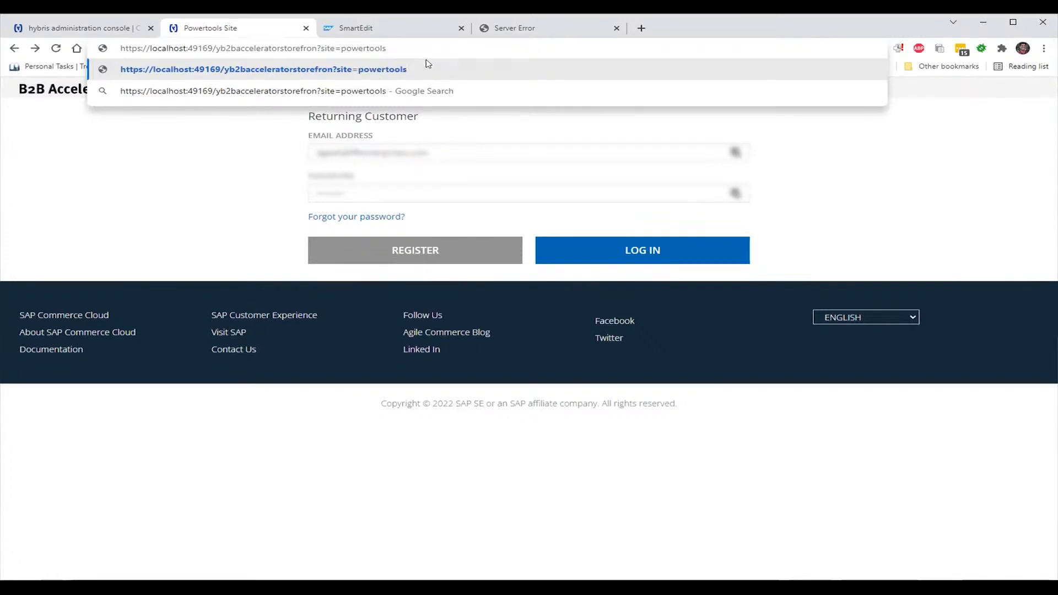
pyautogui.write('&asm')
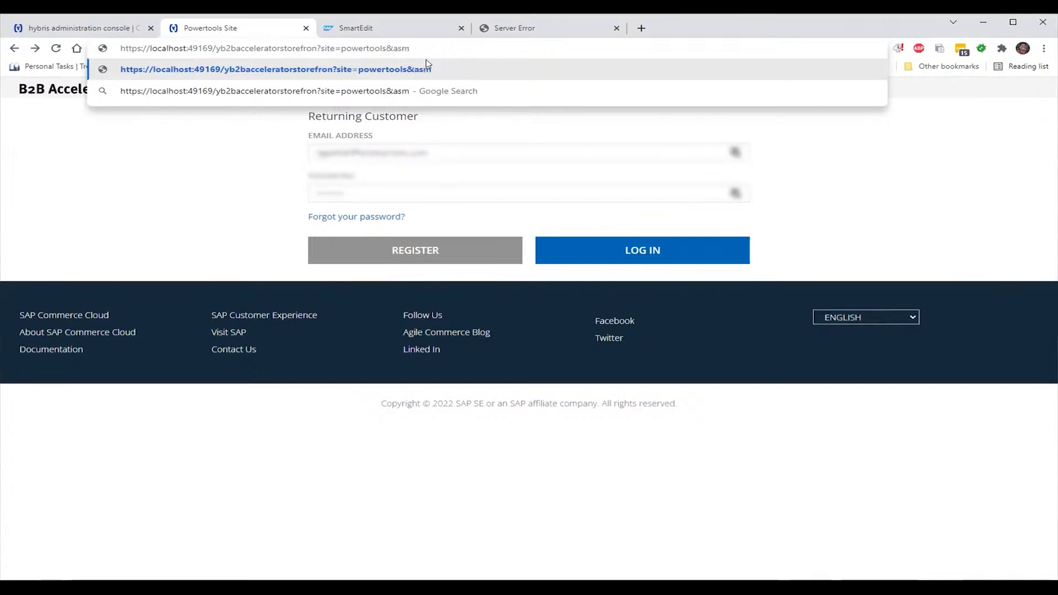
pyautogui.write('=true')
pyautogui.write('t')
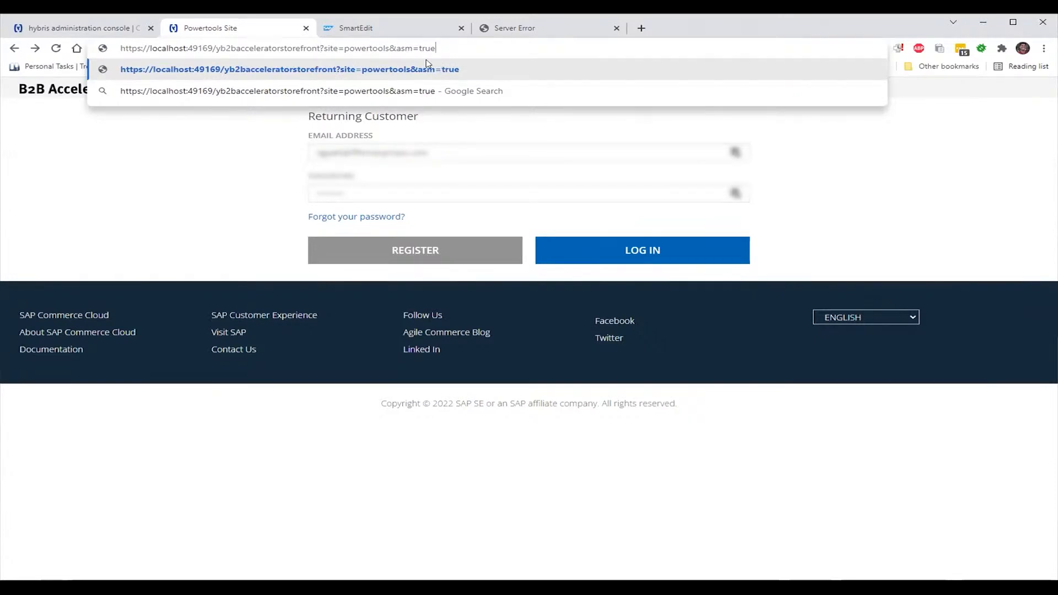
pyautogui.press('Return')
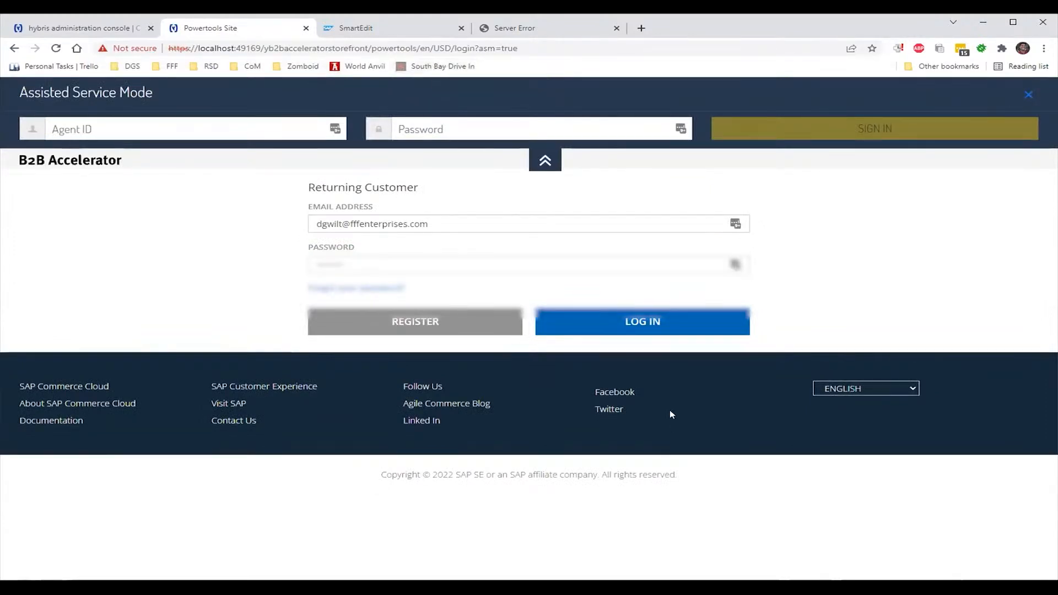
# Attempt the customer login, then select and retype the rejected password
pyautogui.click(638, 332)
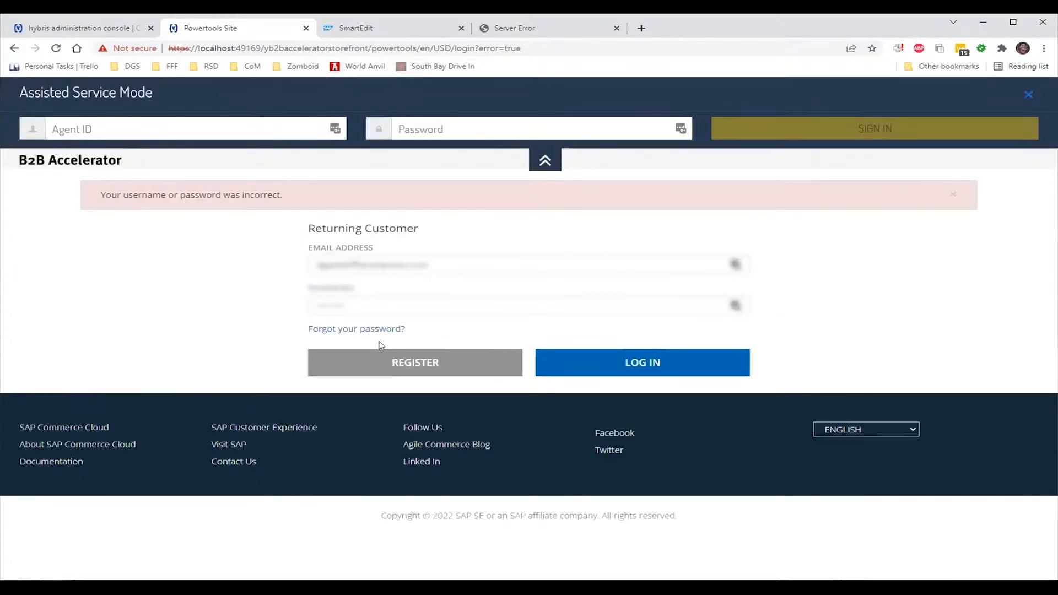
pyautogui.moveTo(376, 307); pyautogui.dragTo(274, 305)
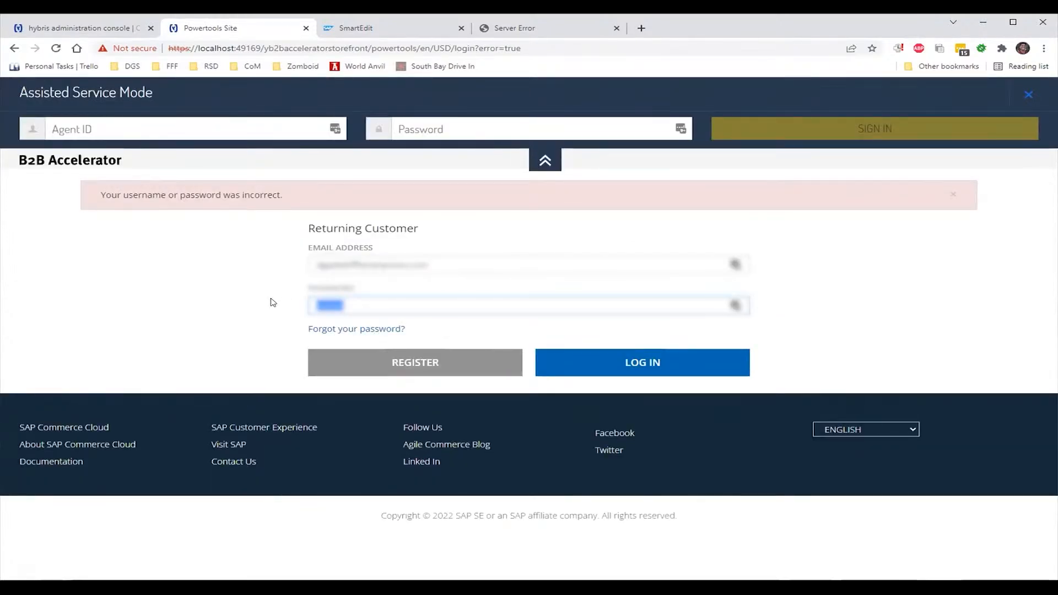
pyautogui.write('•••••••')
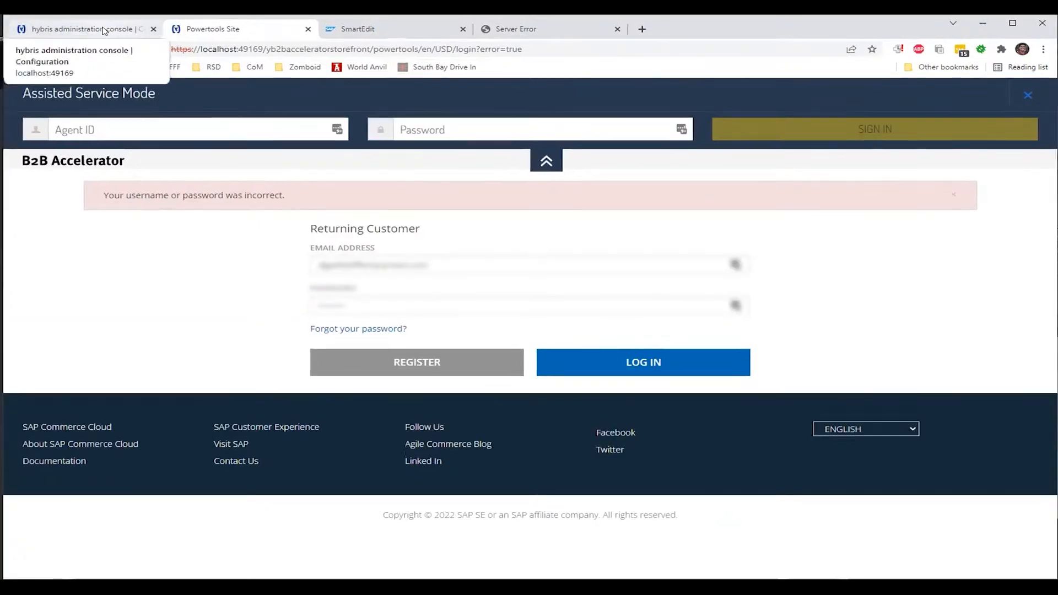
# In the SmartEdit tab, browse pages and navigation, return to the site overview and reload
pyautogui.click(357, 27)
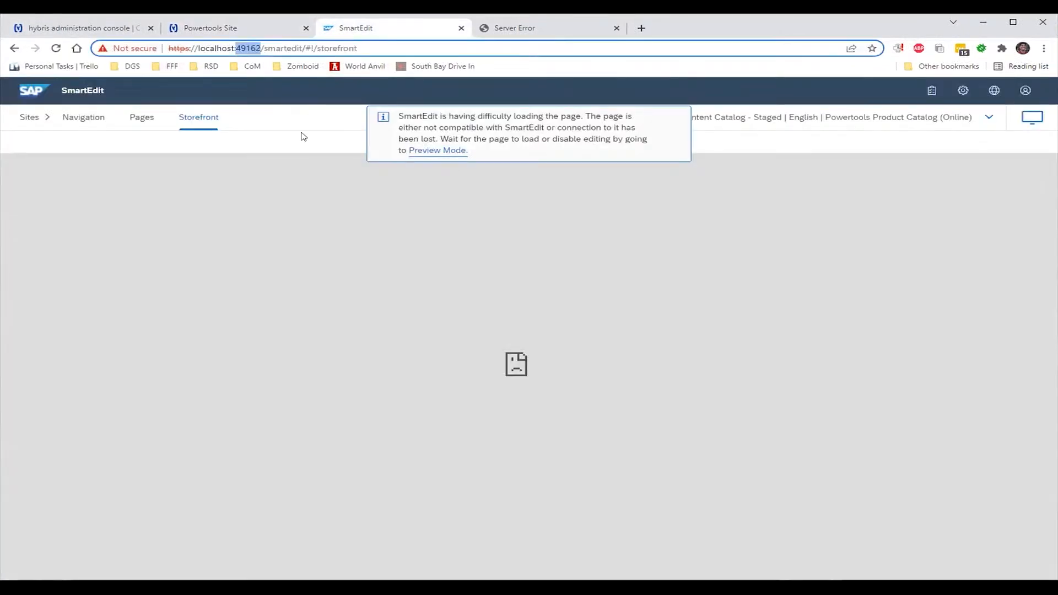
pyautogui.click(153, 122)
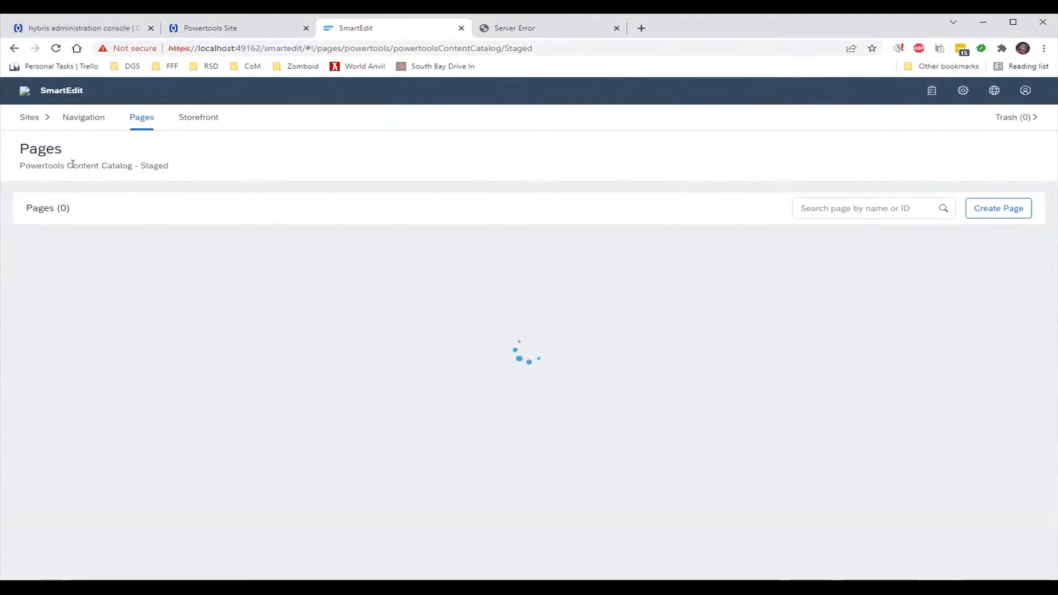
pyautogui.click(73, 118)
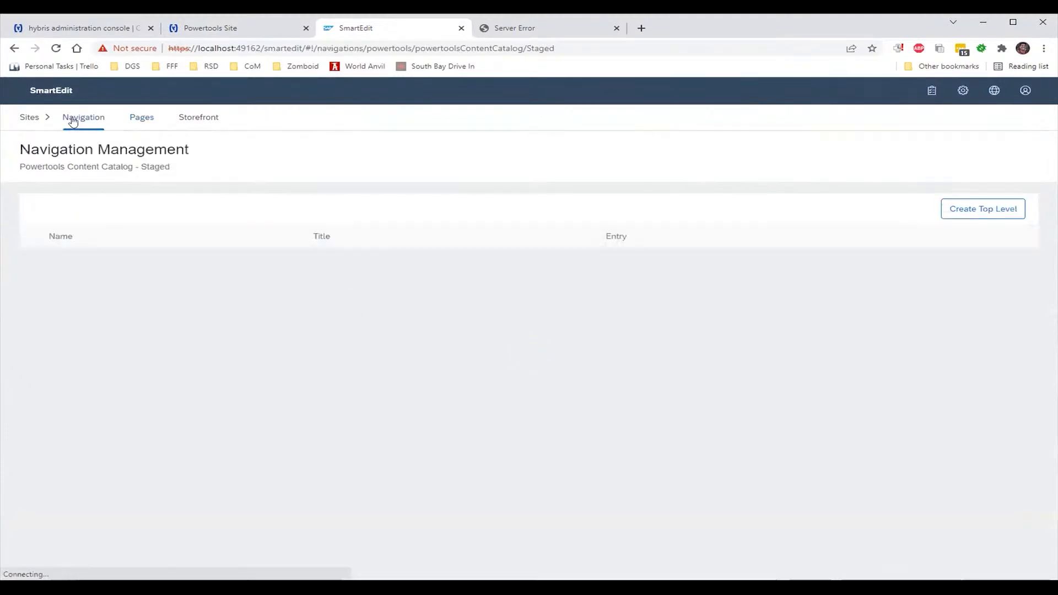
pyautogui.click(30, 118)
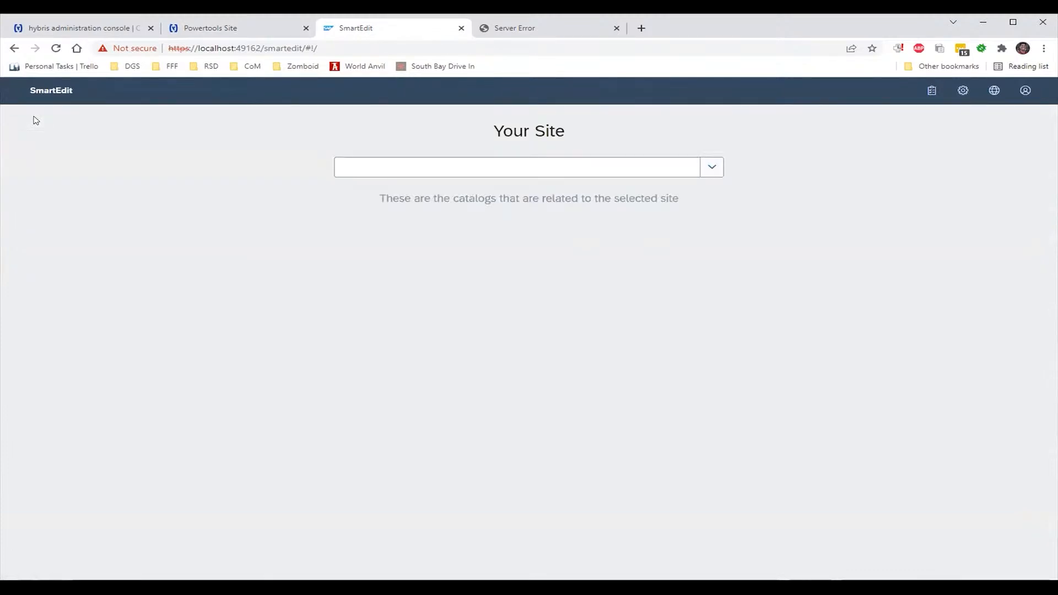
pyautogui.click(49, 49)
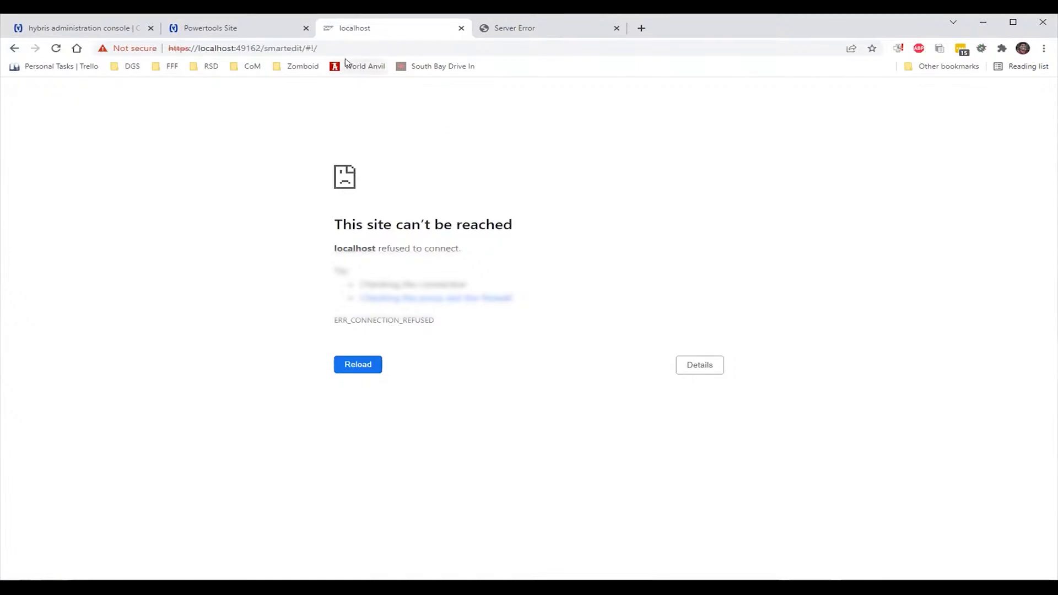
# Correct the SmartEdit address port to 49169 and load it
pyautogui.click(320, 49)
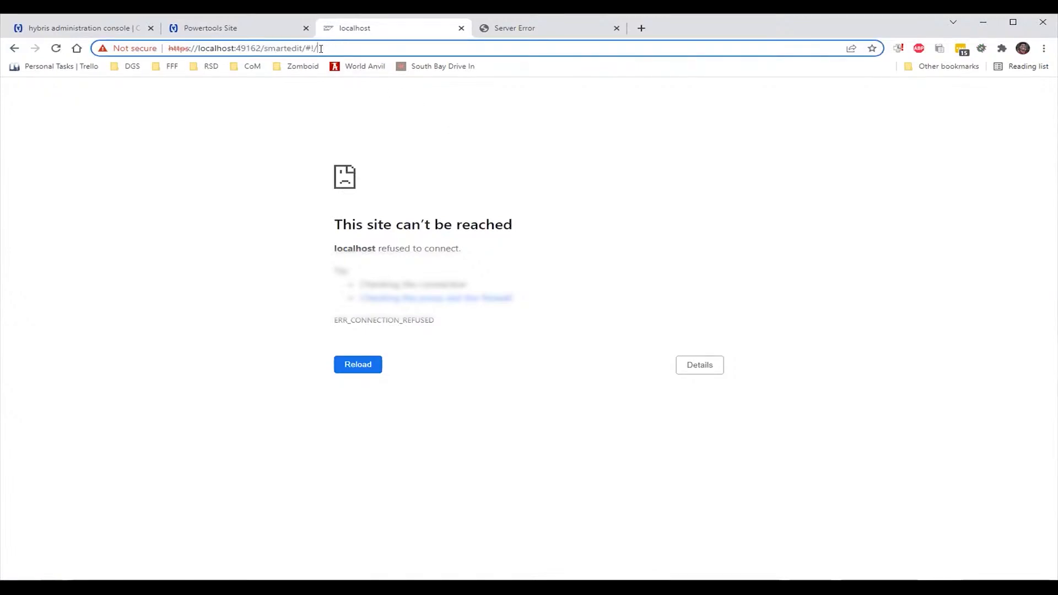
pyautogui.moveTo(319, 49); pyautogui.dragTo(311, 48)
pyautogui.click(257, 48)
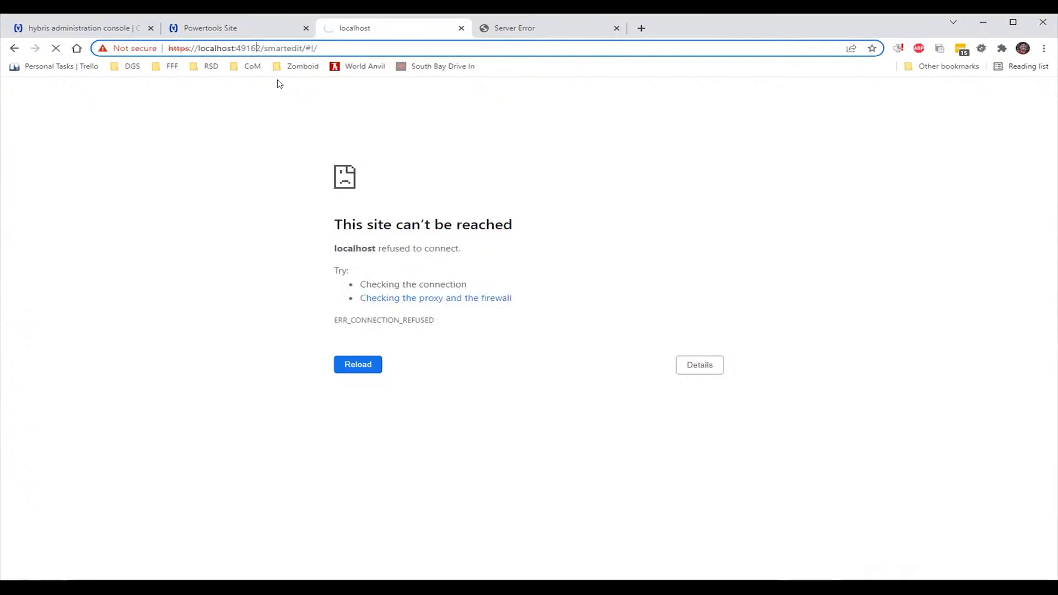
pyautogui.press('Delete')
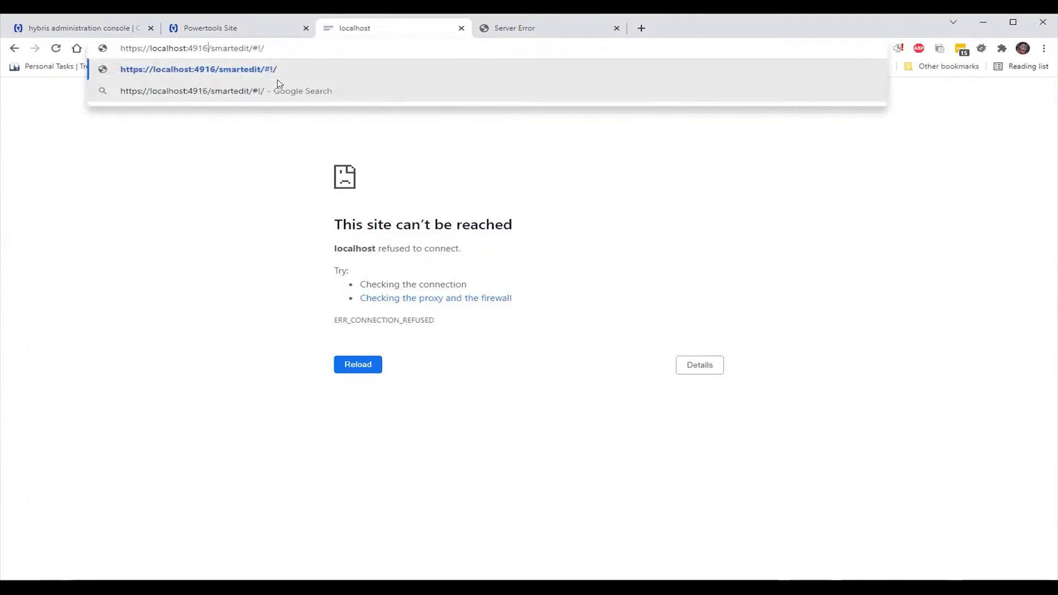
pyautogui.write('9')
pyautogui.press('Return')
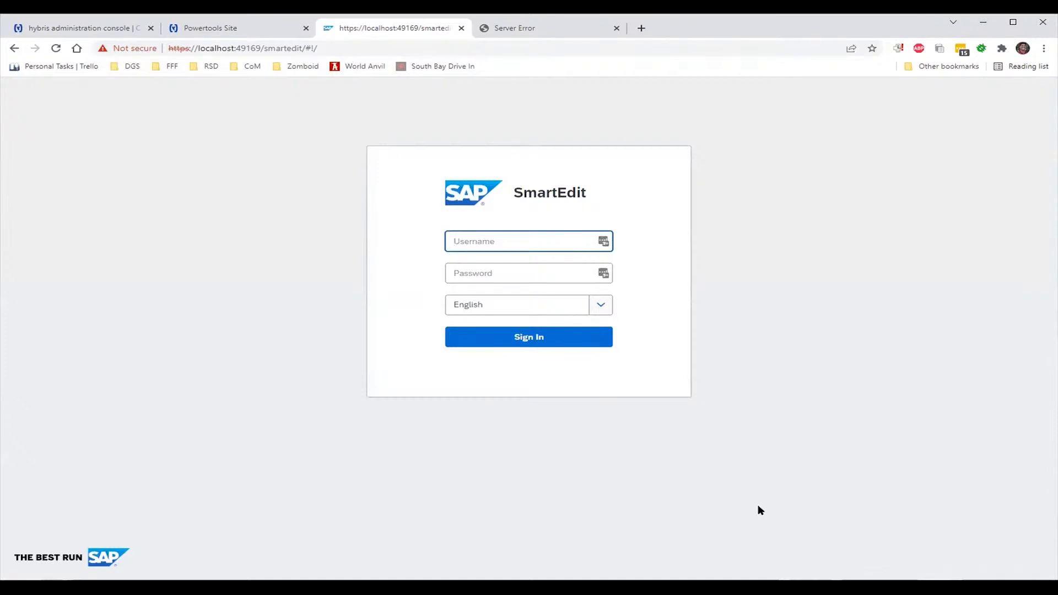
# Sign in to SmartEdit with the admin username and its password
pyautogui.write('admin')
pyautogui.press('Tab')
pyautogui.write('nim')
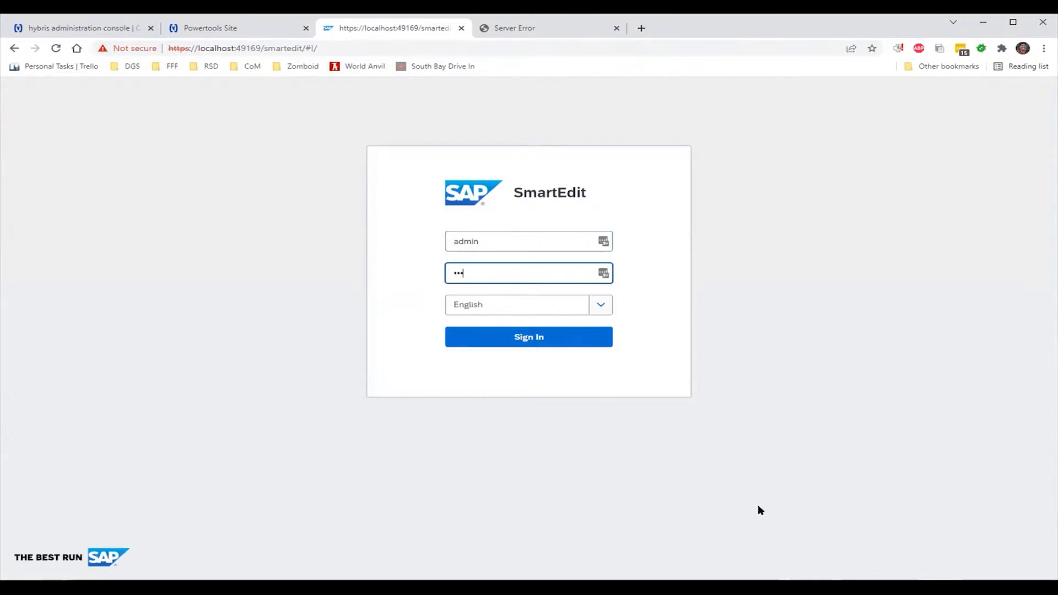
pyautogui.write('da')
pyautogui.press('Return')
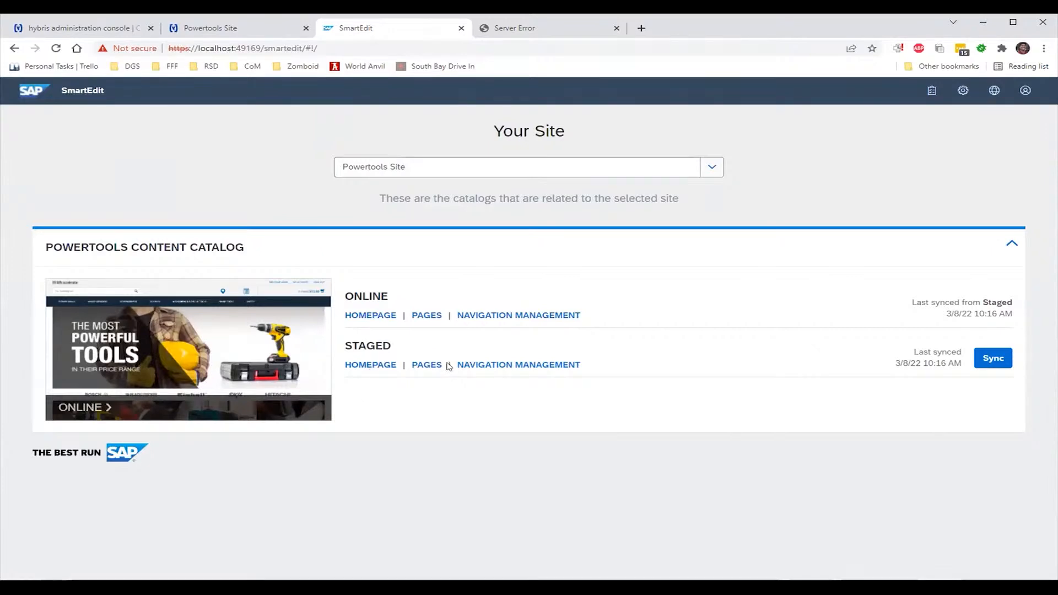
# In staged navigation management, expand SiteRootNode, Powertools Site and My Account
pyautogui.click(469, 366)
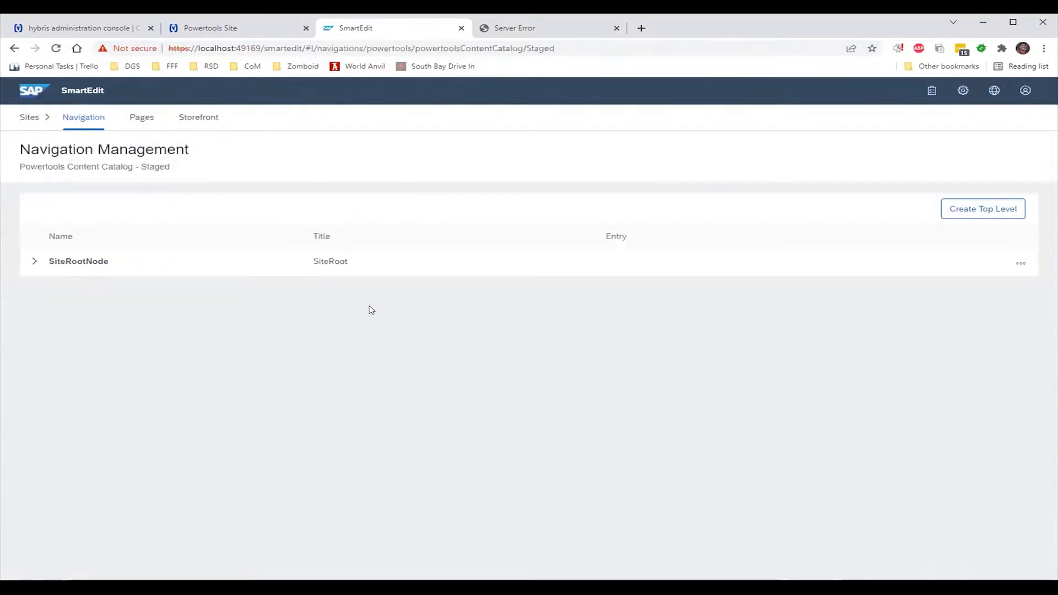
pyautogui.click(35, 263)
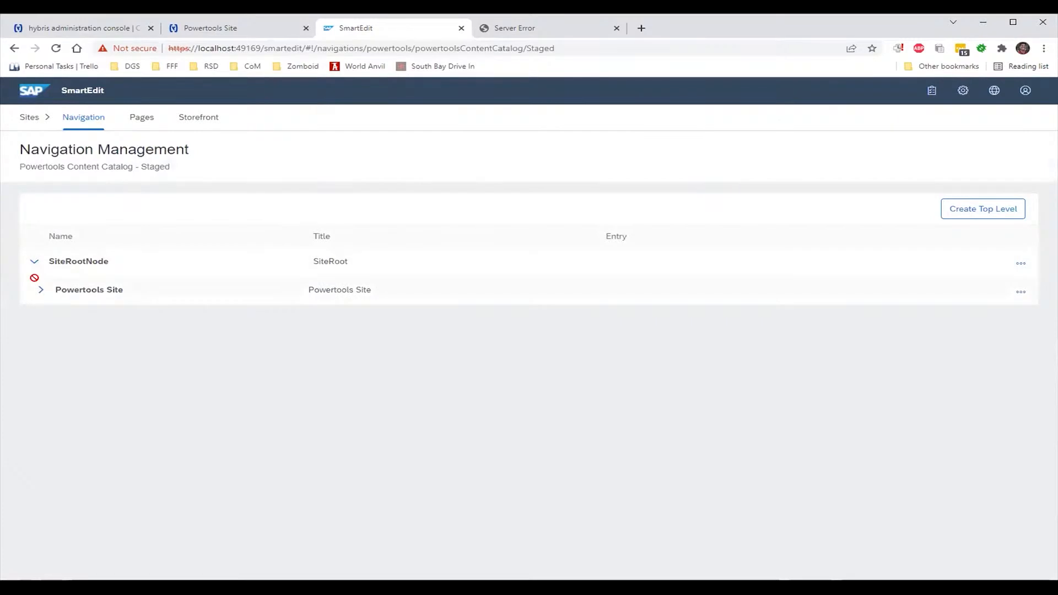
pyautogui.click(37, 284)
pyautogui.click(48, 319)
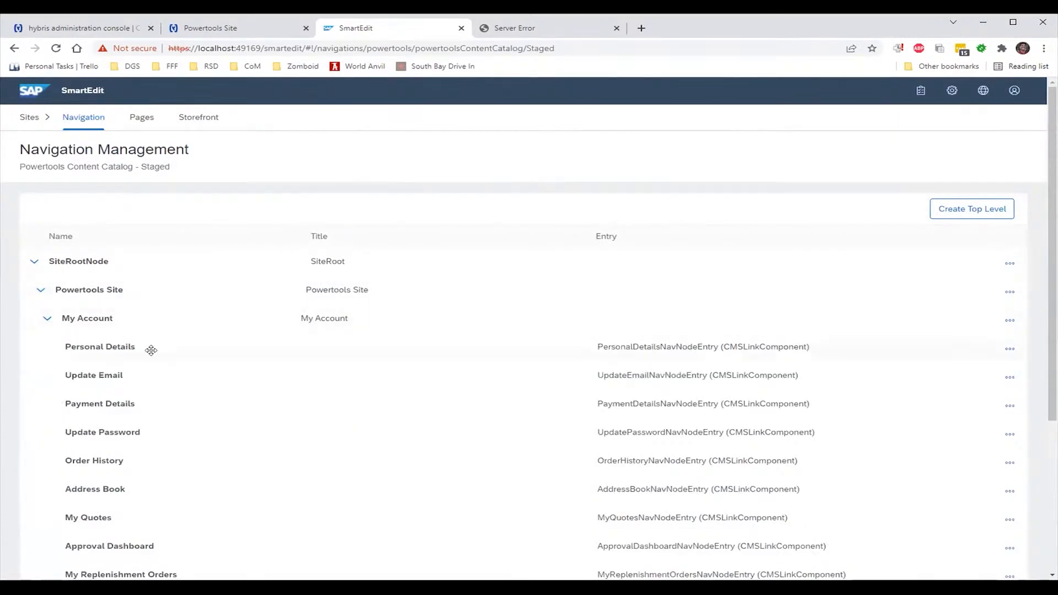
# Open and close the Personal Details item editor, then preview the Add Edit Address Page from Pages
pyautogui.click(1009, 350)
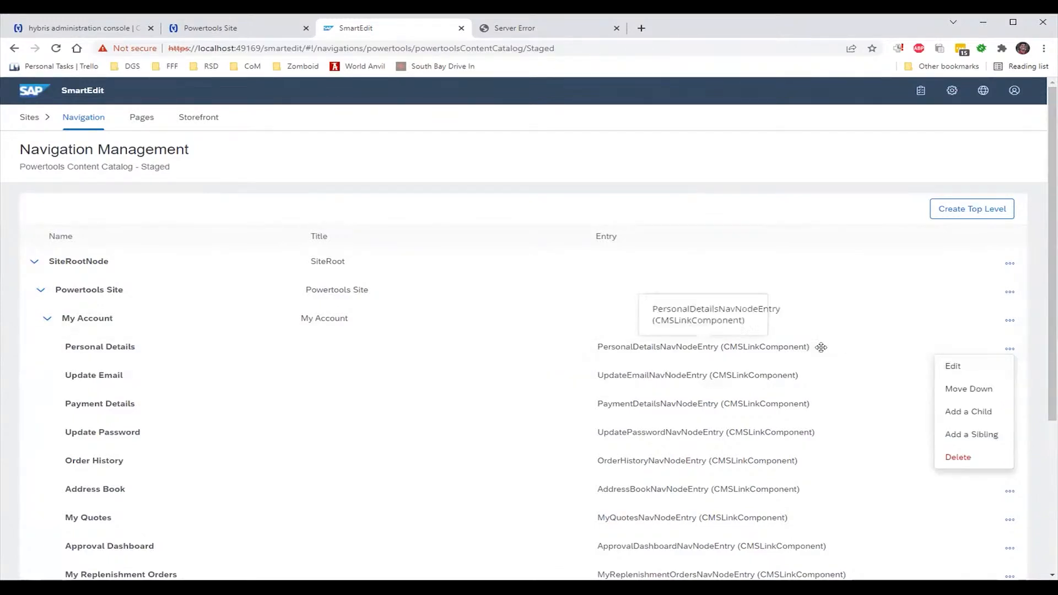
pyautogui.click(951, 370)
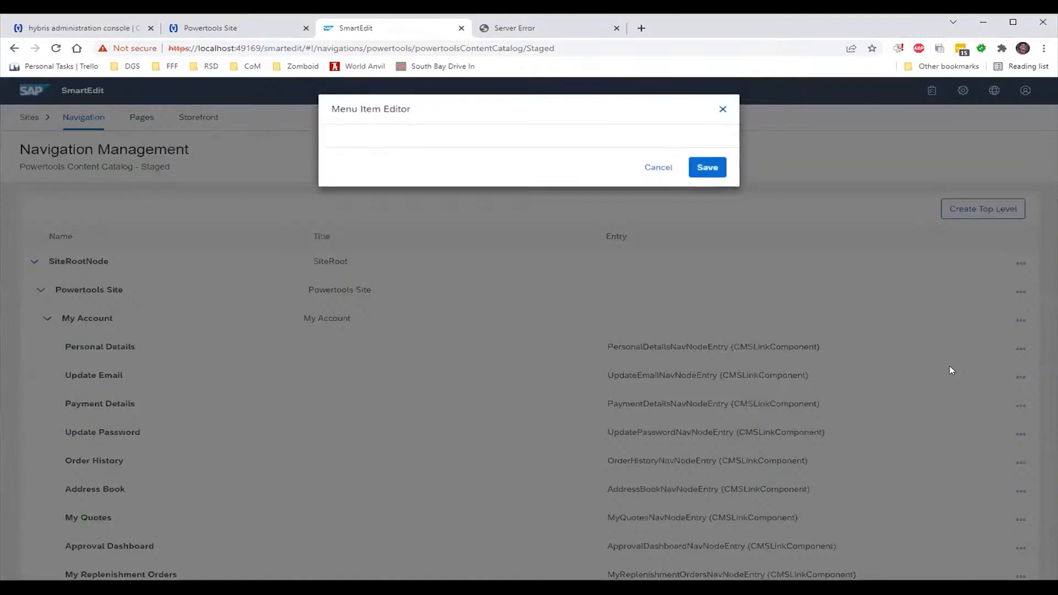
pyautogui.click(723, 109)
pyautogui.click(142, 117)
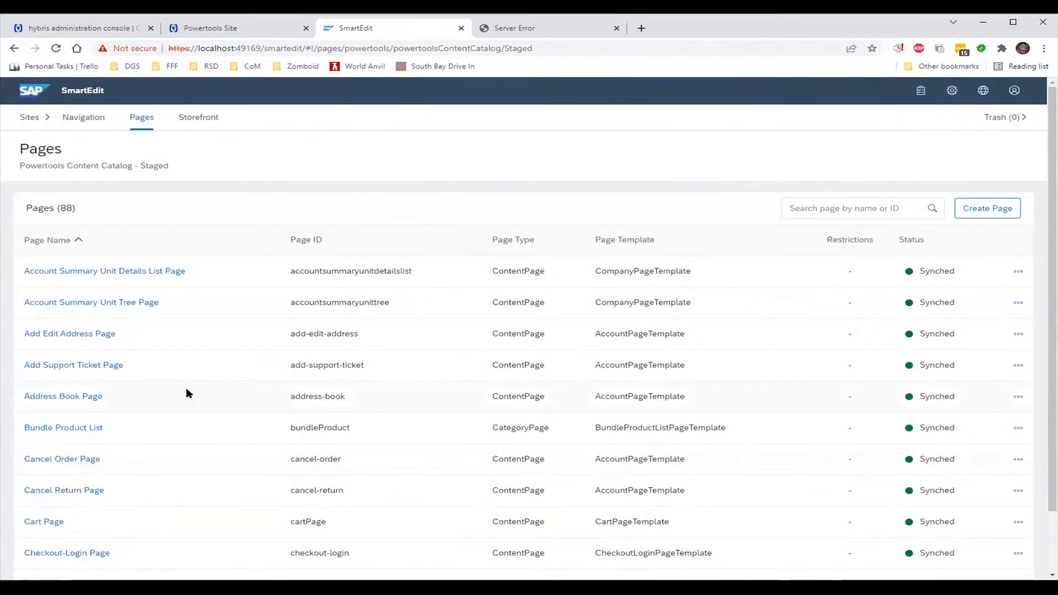
pyautogui.click(99, 335)
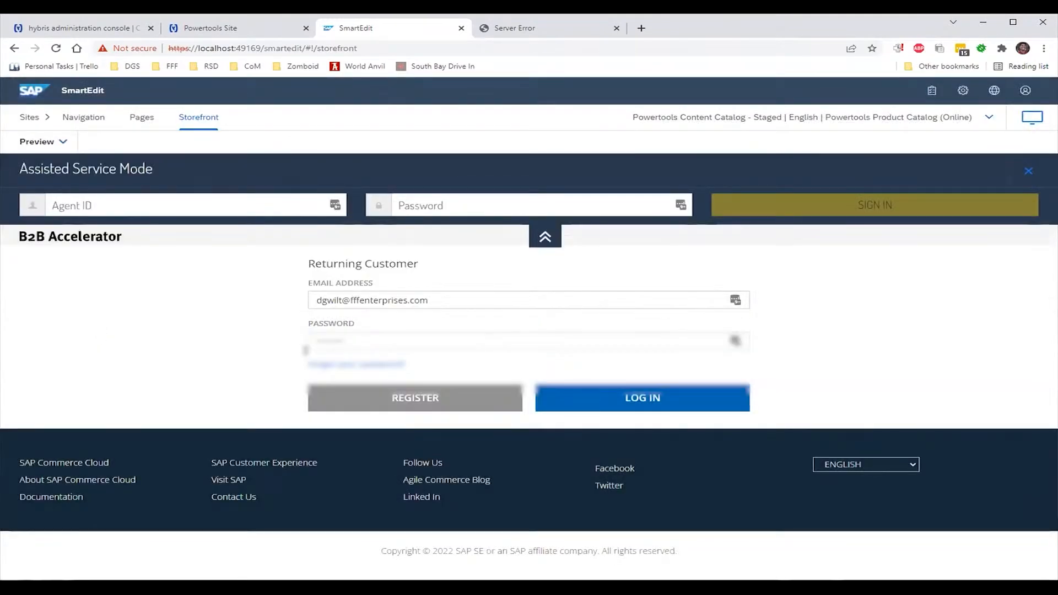
# Retry the preview login, re-entering the password and submitting again
pyautogui.click(591, 413)
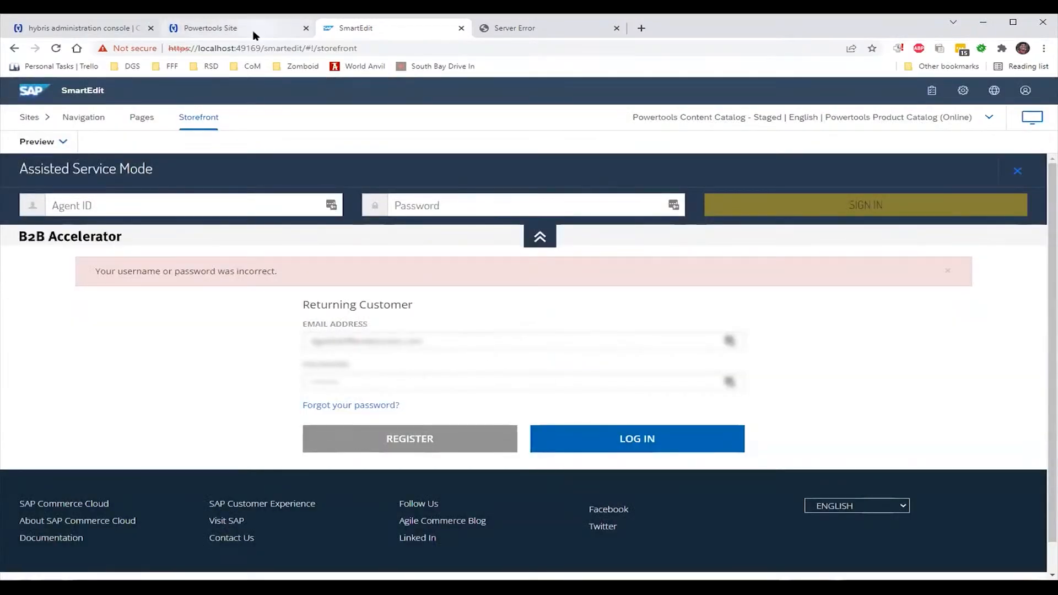
pyautogui.moveTo(341, 385); pyautogui.dragTo(262, 383)
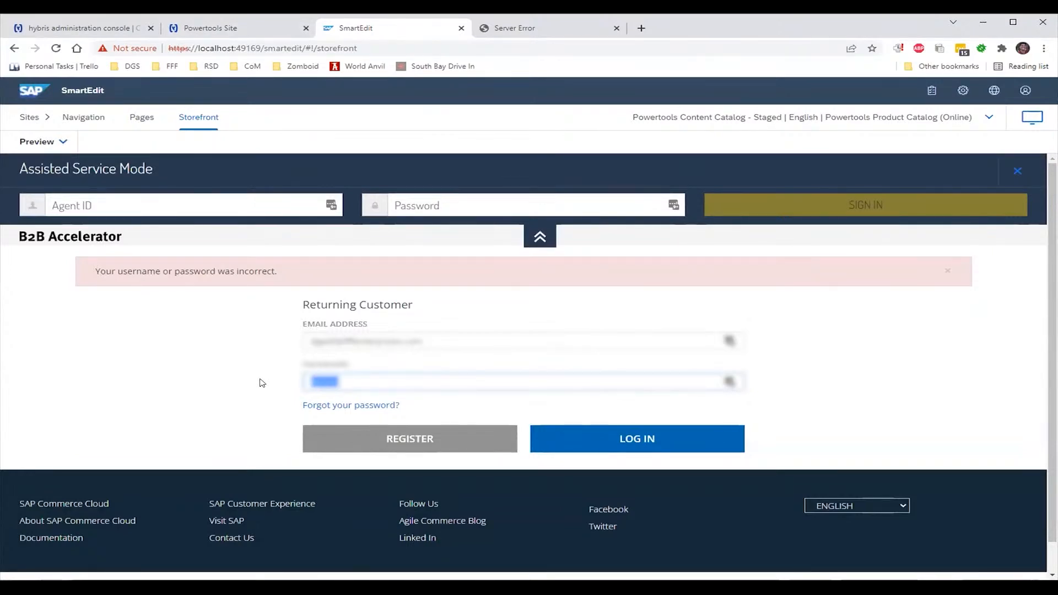
pyautogui.write('••••')
pyautogui.press('Return')
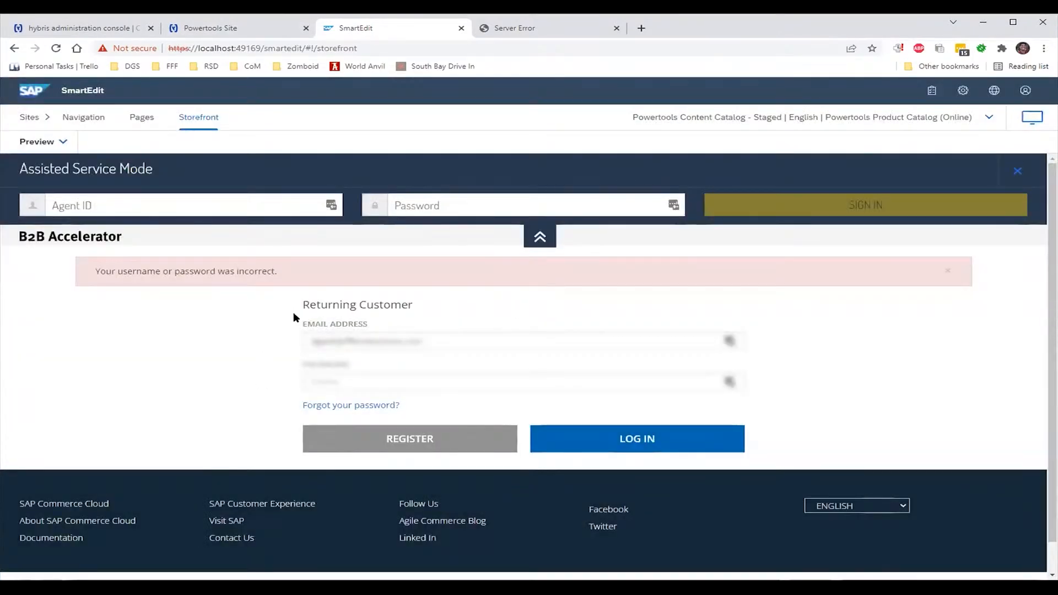
# Compare the Powertools Site tab's login error with the SmartEdit preview
pyautogui.click(188, 28)
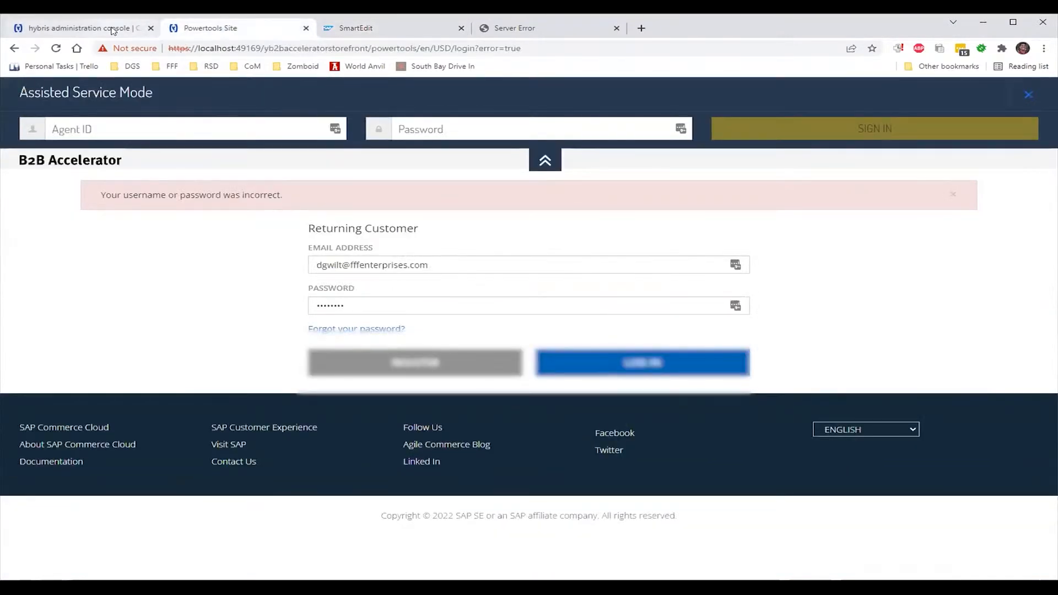
pyautogui.click(356, 28)
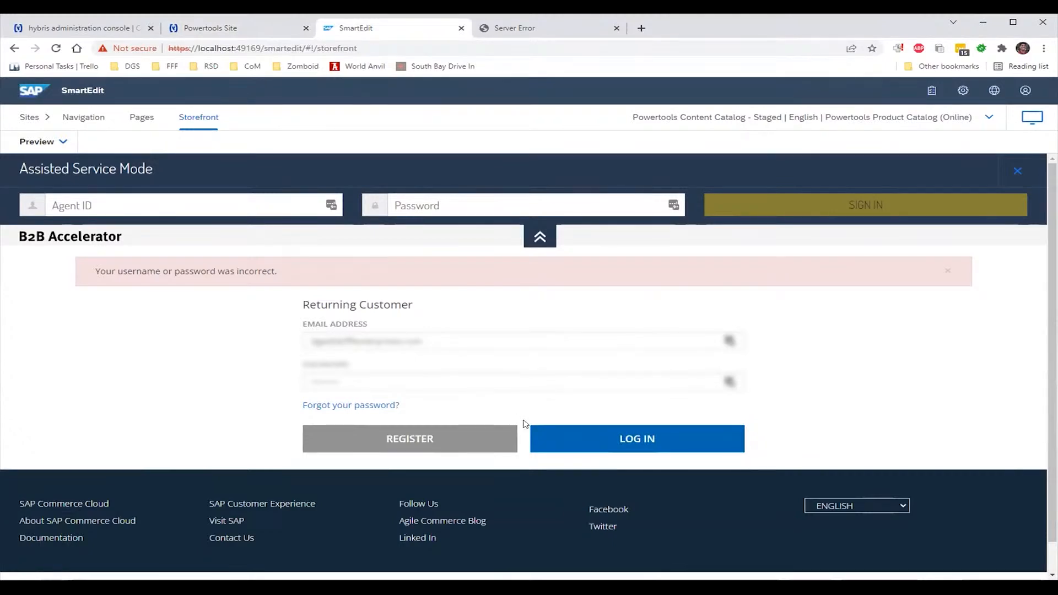
pyautogui.click(264, 34)
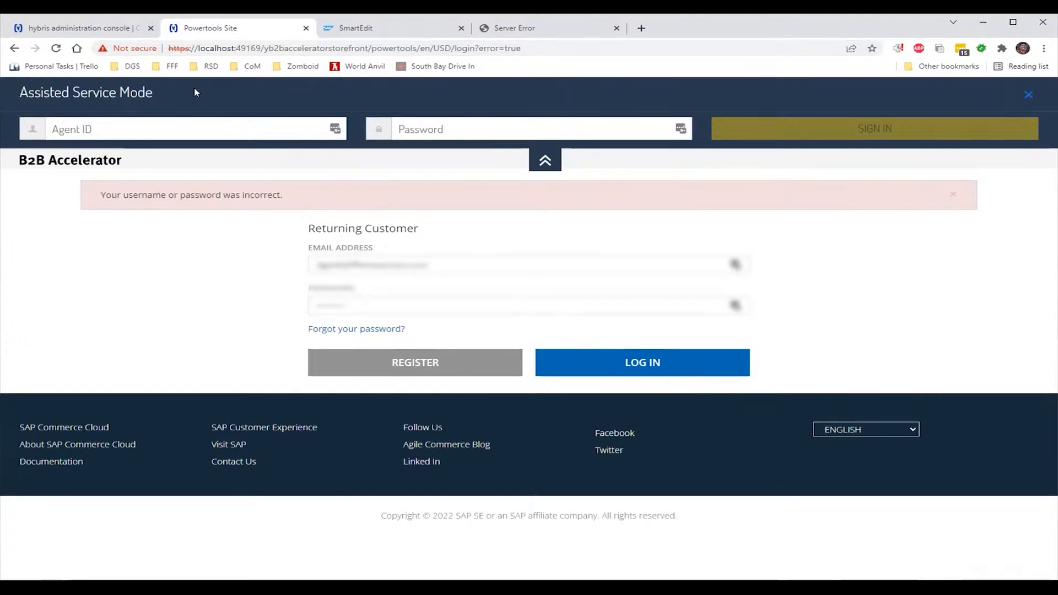
# Check the hybris console, then load localhost:49169/backoffice in the Powertools Site tab
pyautogui.click(118, 34)
pyautogui.moveTo(63, 139)
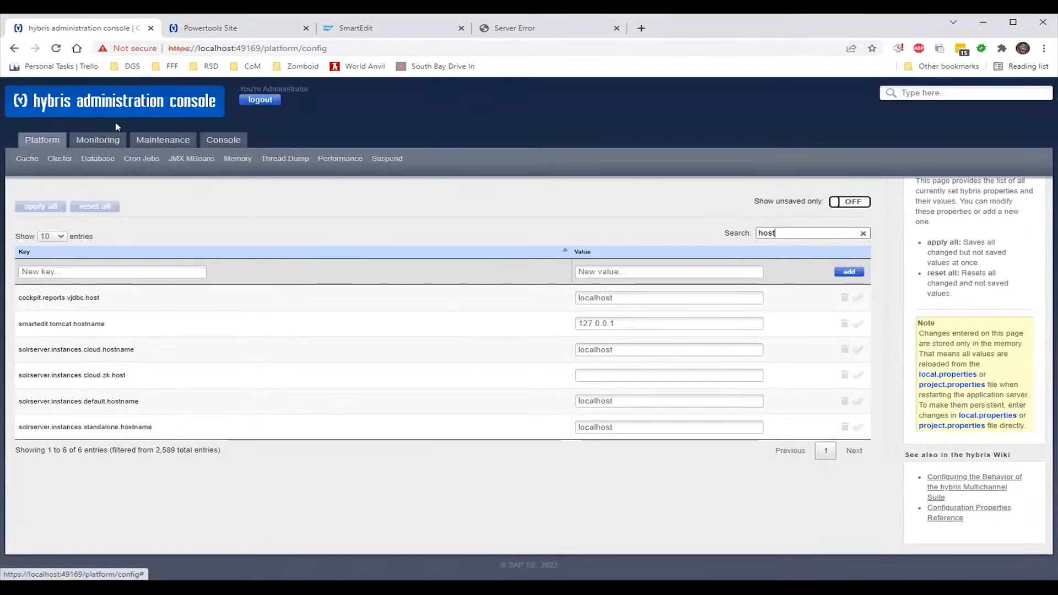
pyautogui.click(184, 30)
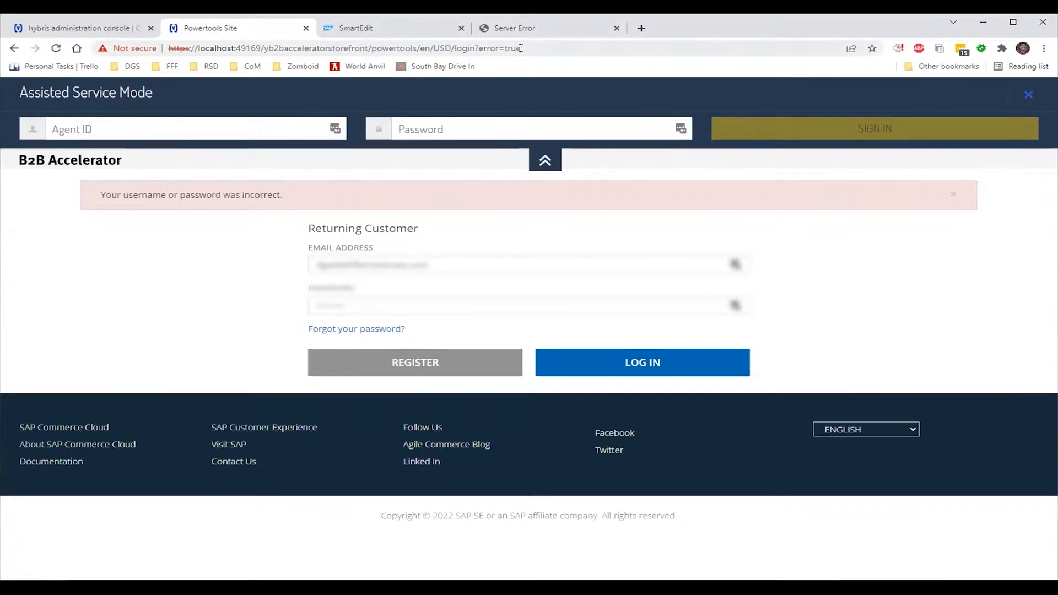
pyautogui.moveTo(521, 48); pyautogui.dragTo(264, 49)
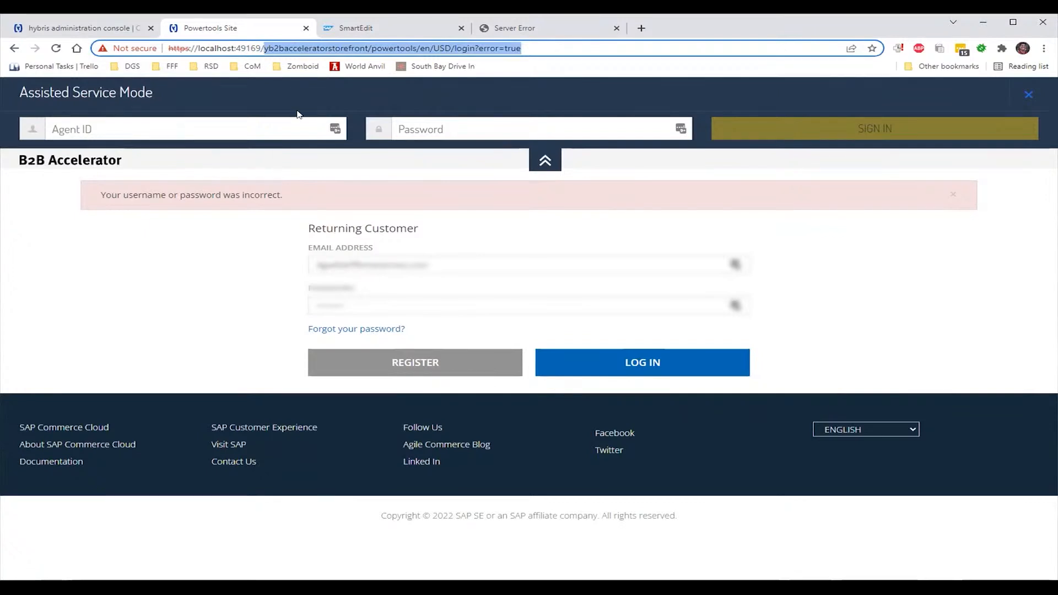
pyautogui.write('backoffice')
pyautogui.press('Return')
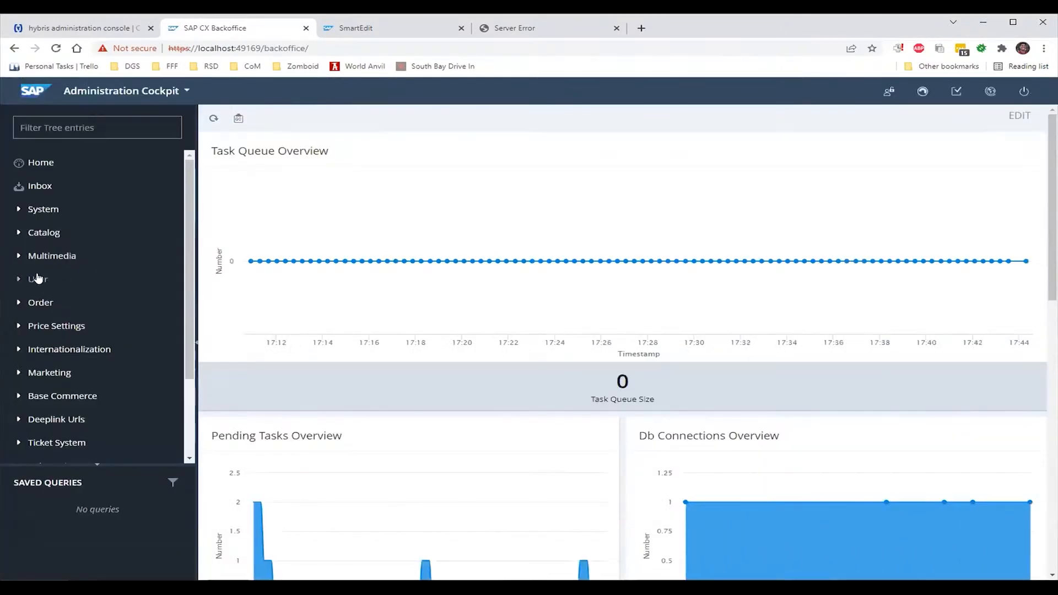
# Expand the User section and browse the Customers and Employees lists
pyautogui.click(18, 281)
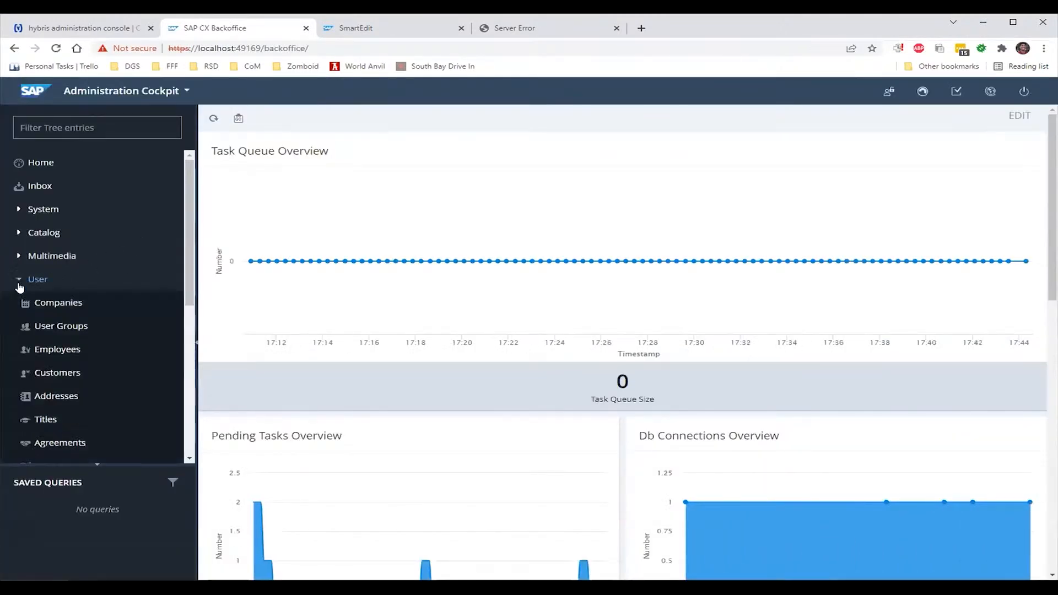
pyautogui.click(43, 374)
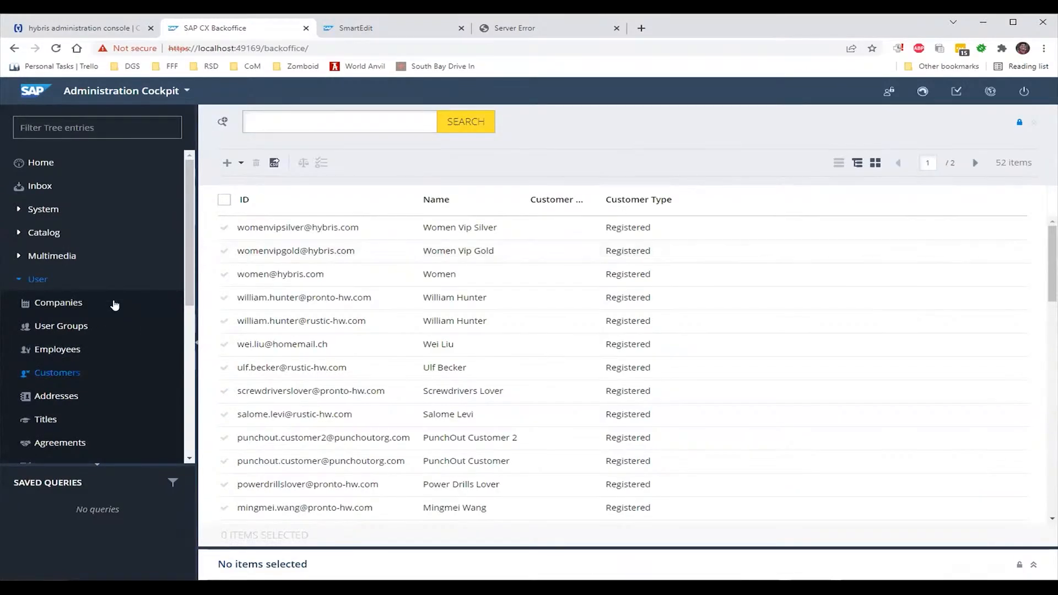
pyautogui.click(57, 349)
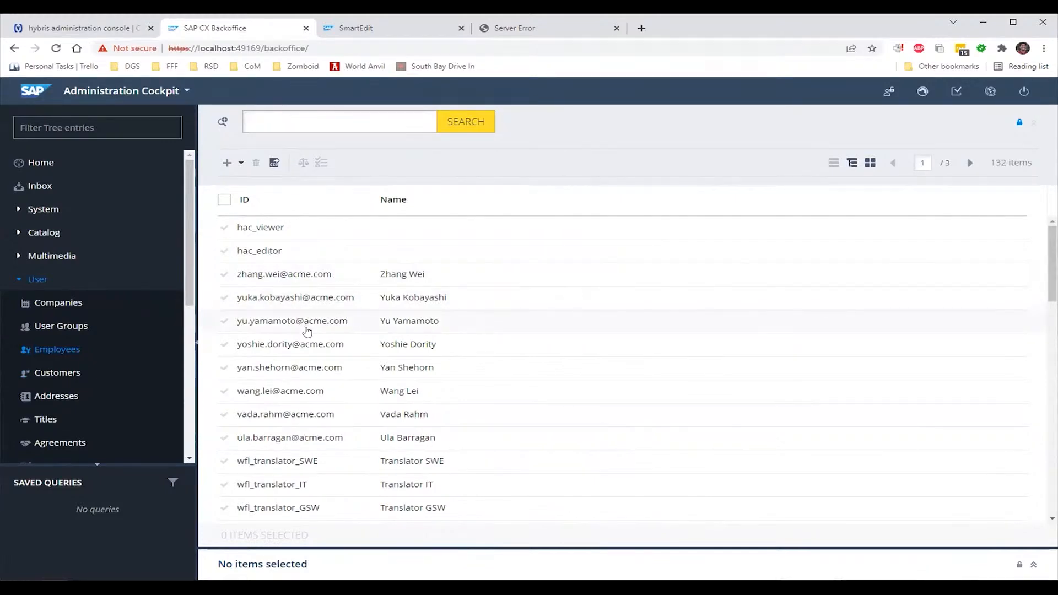
pyautogui.scroll(-10, 307, 332)
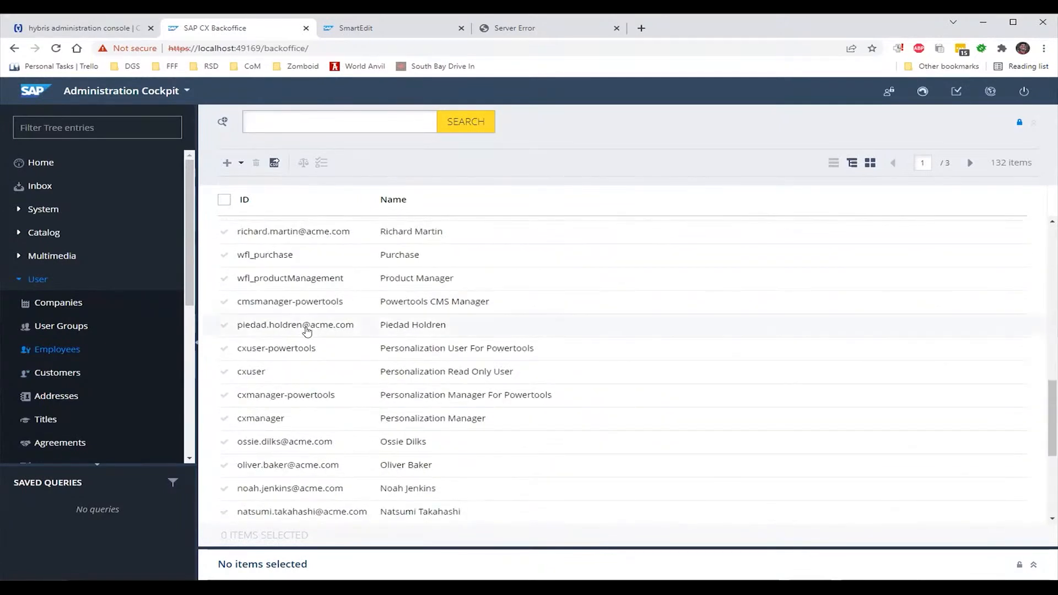
pyautogui.scroll(-5, 307, 331)
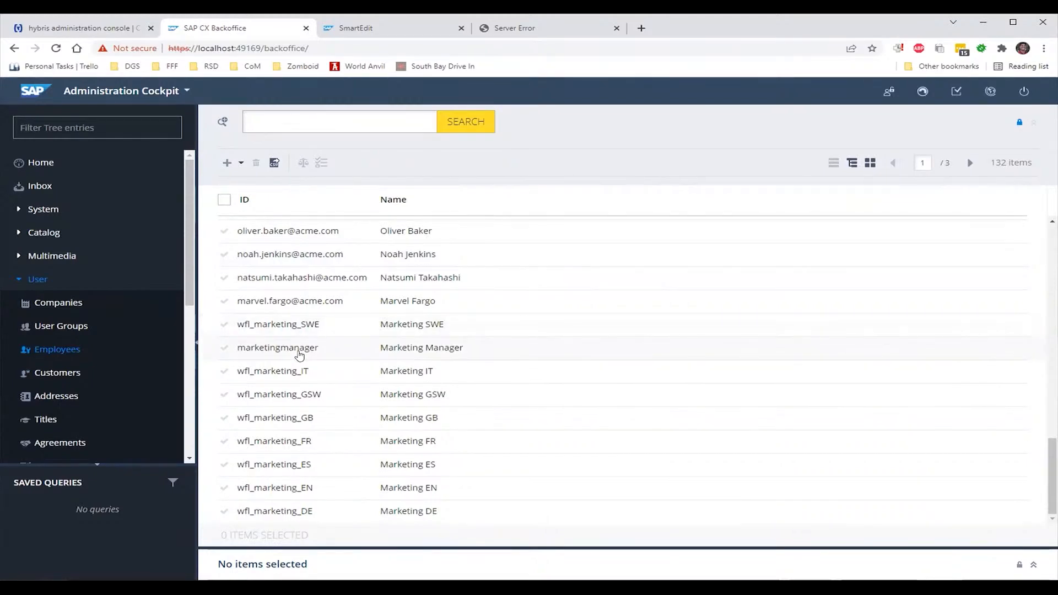
pyautogui.scroll(6, 299, 355)
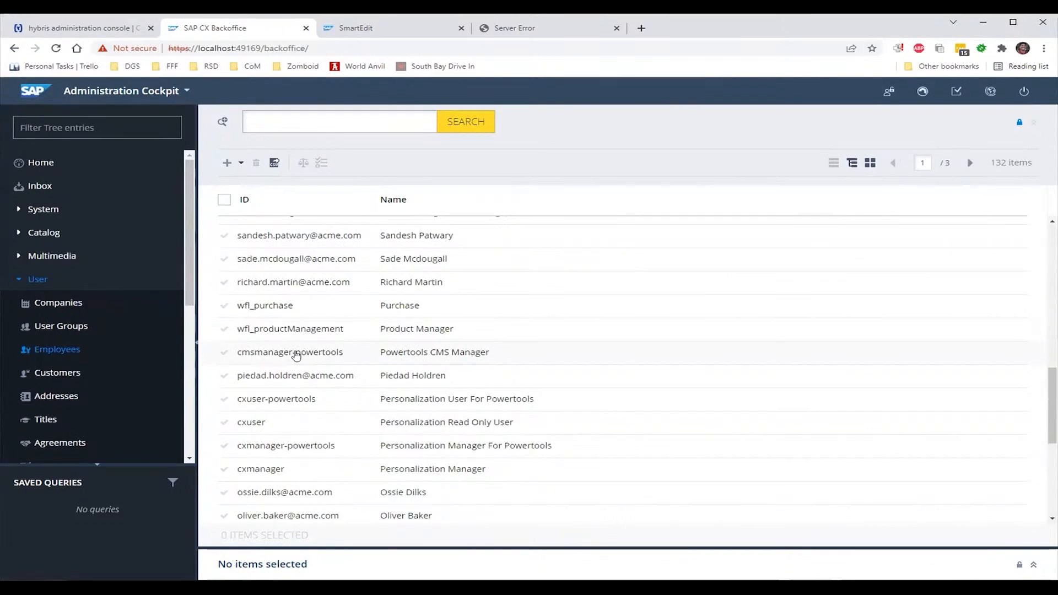
pyautogui.scroll(4, 296, 355)
pyautogui.scroll(4, 296, 356)
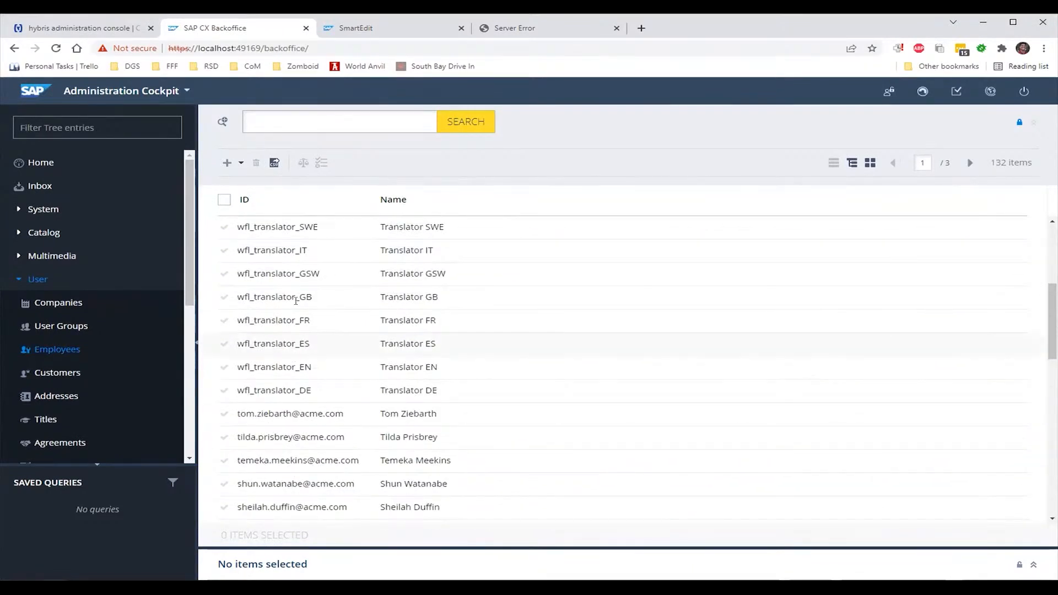
# Search employees for 'dealer', then 'it', and open wfl_marketing_IT
pyautogui.click(313, 119)
pyautogui.write('d')
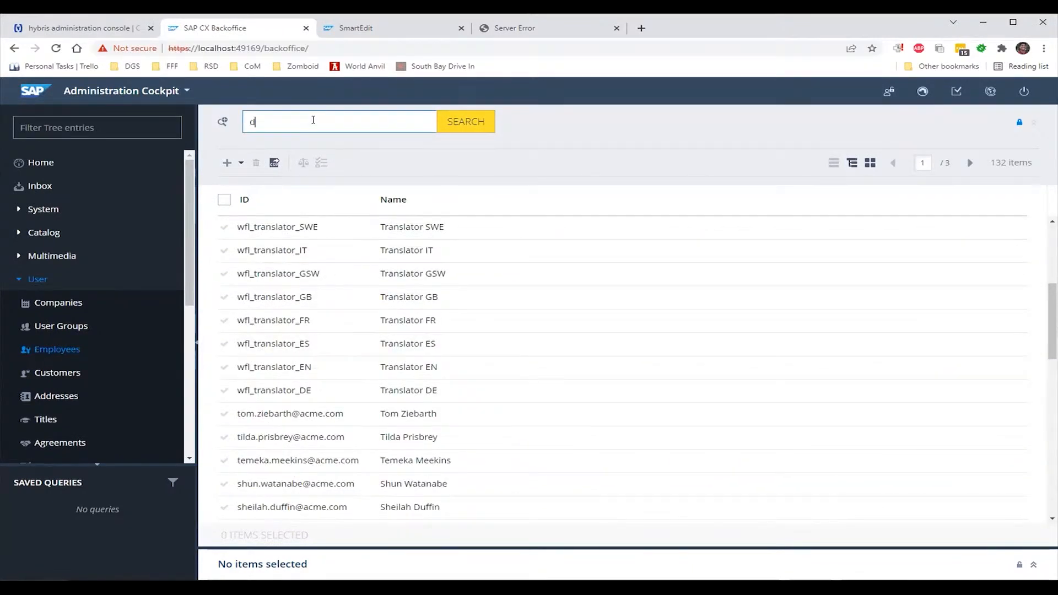
pyautogui.write('ealer')
pyautogui.click(468, 121)
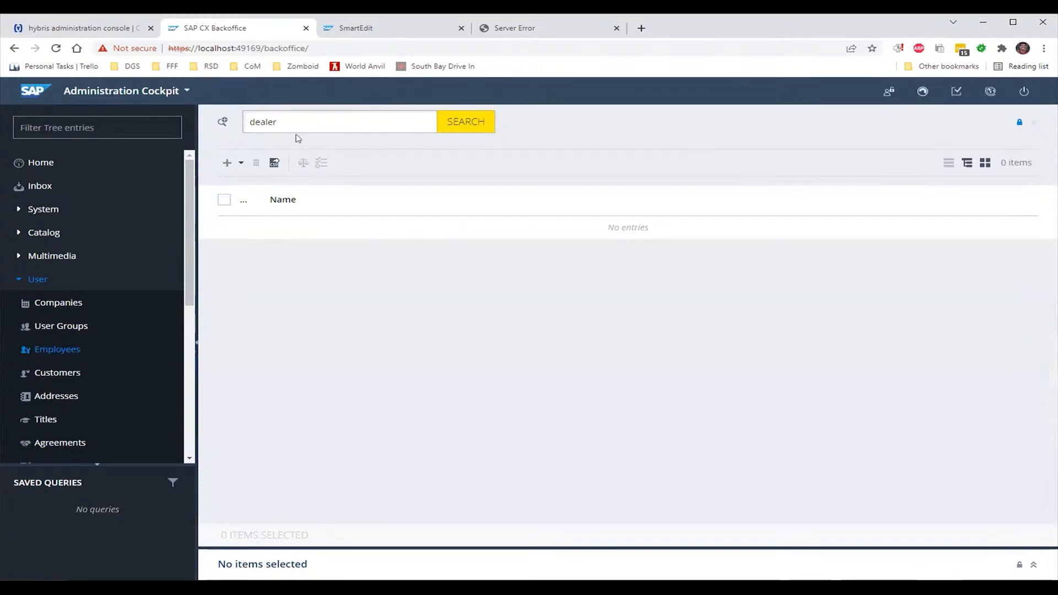
pyautogui.moveTo(291, 125); pyautogui.dragTo(240, 123)
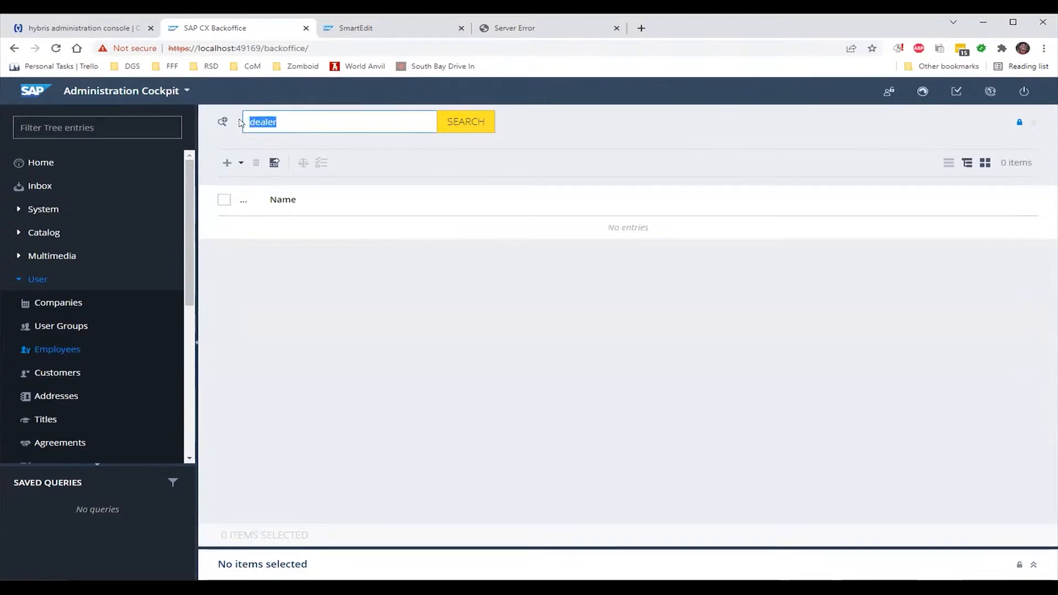
pyautogui.write('it')
pyautogui.press('Return')
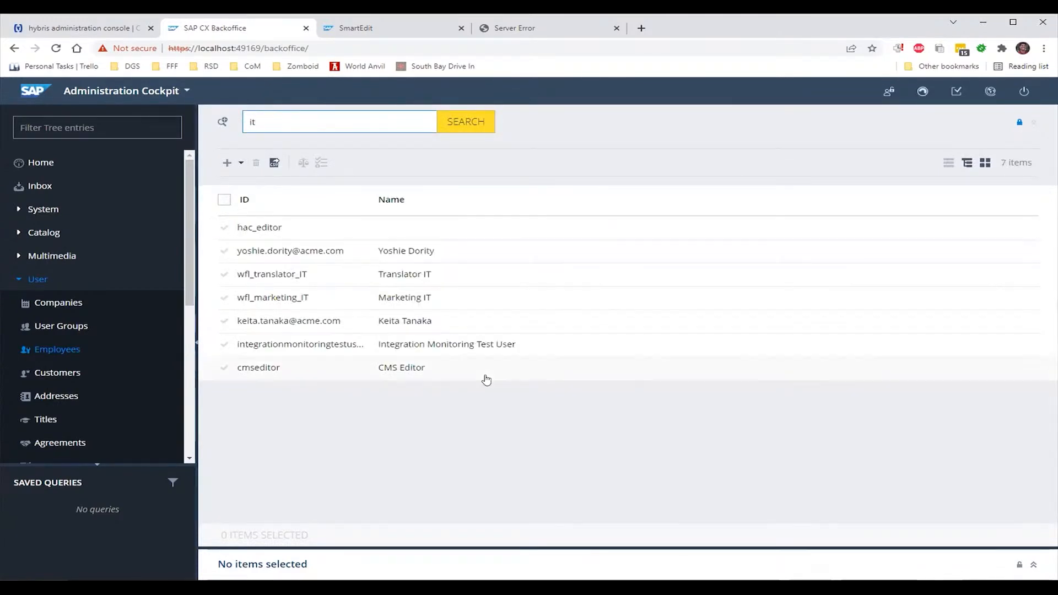
pyautogui.click(456, 296)
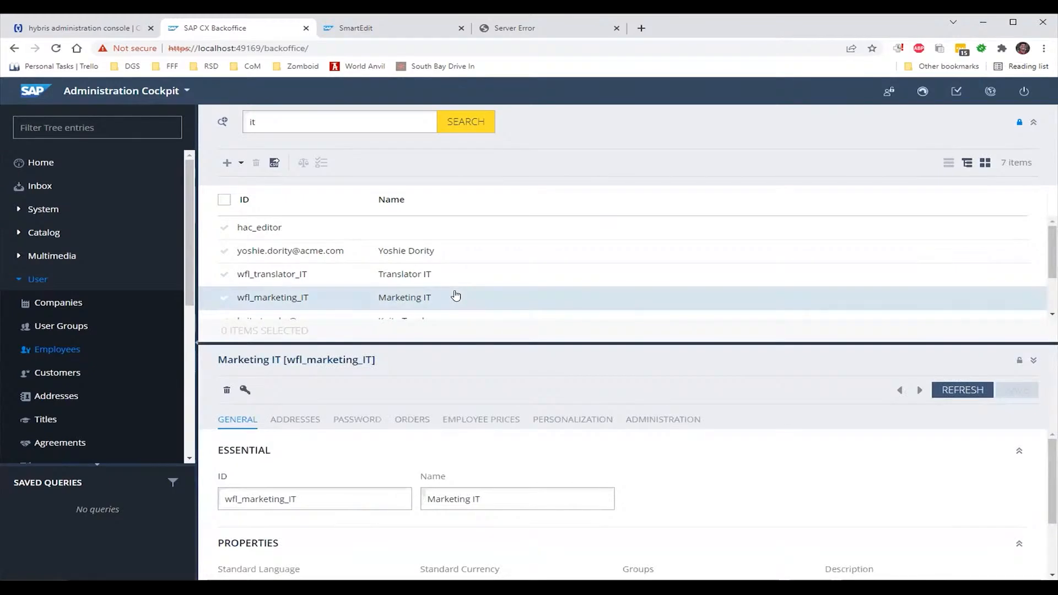
# Look over the record, visit User Groups, and return to the Employees list
pyautogui.scroll(-3, 618, 493)
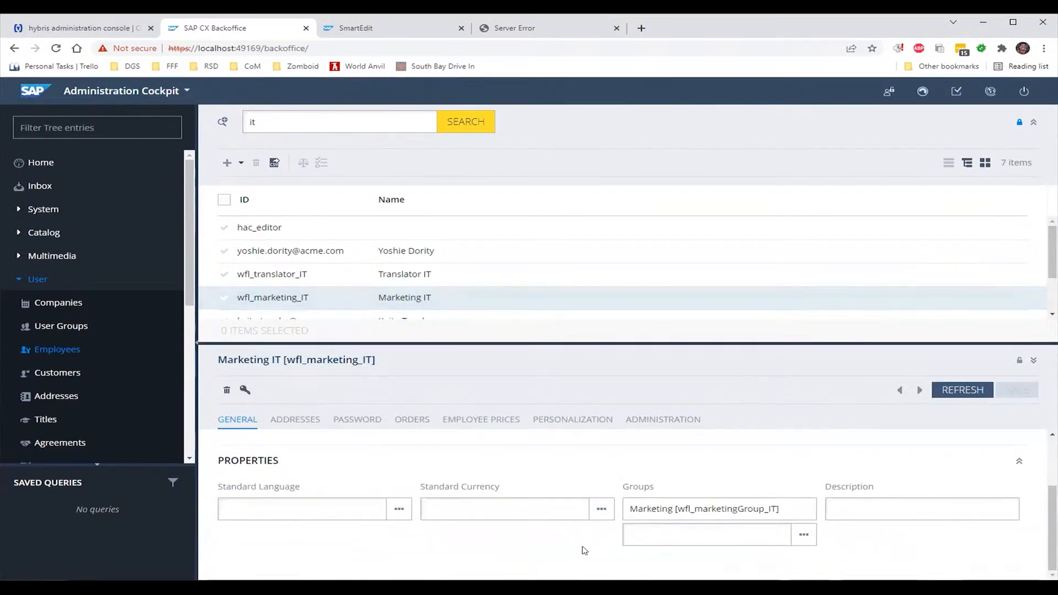
pyautogui.scroll(2, 585, 551)
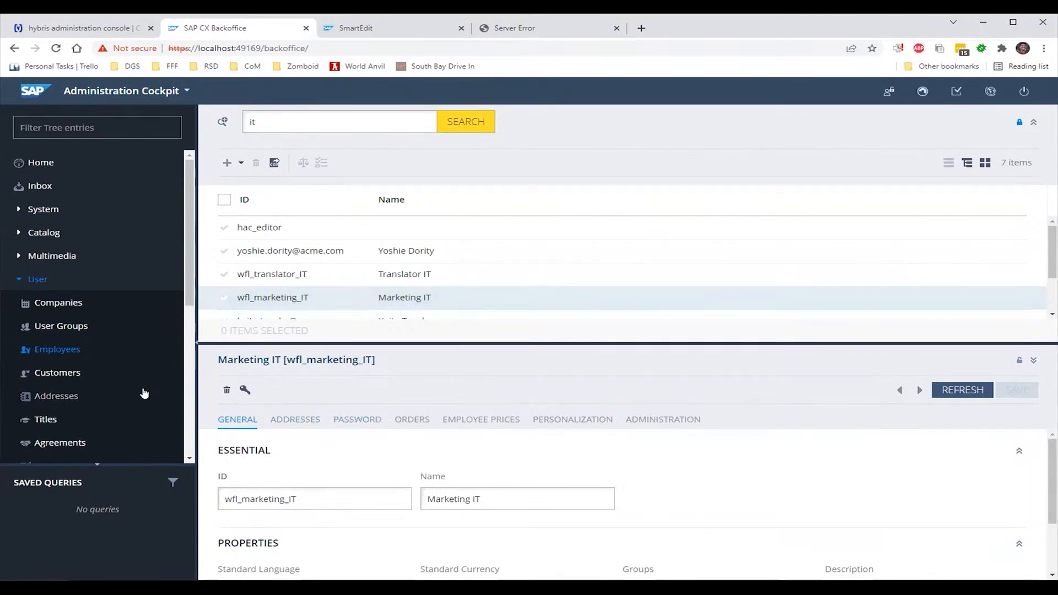
pyautogui.click(61, 326)
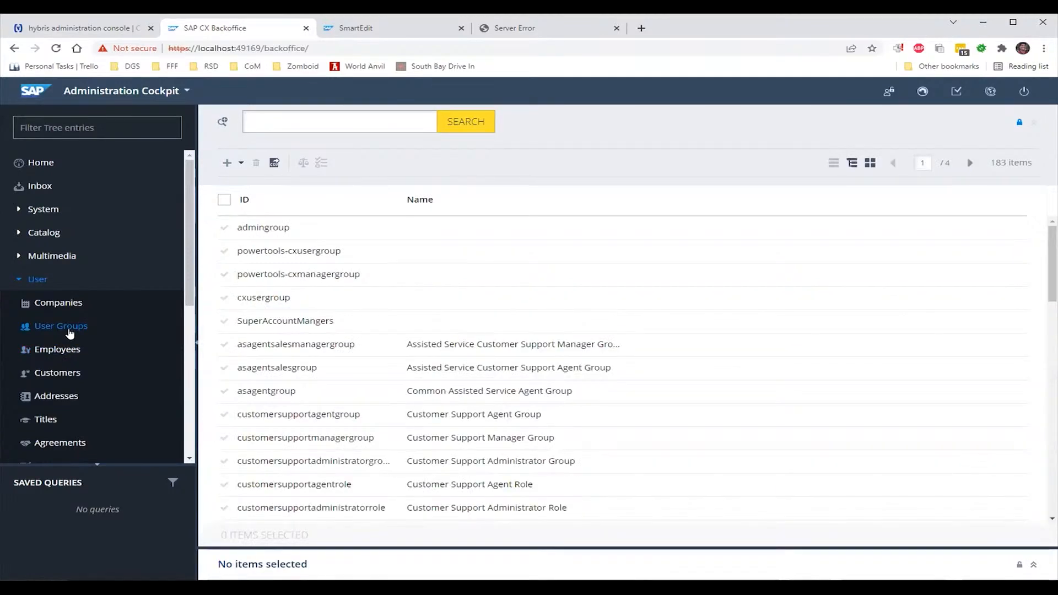
pyautogui.click(65, 351)
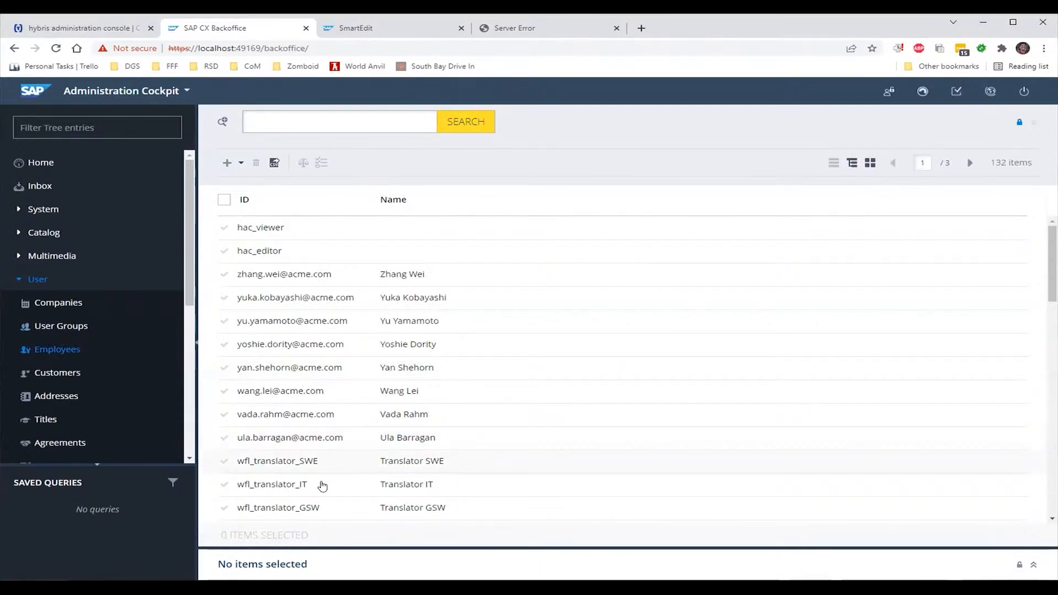
pyautogui.scroll(-3, 322, 488)
pyautogui.scroll(-1, 323, 487)
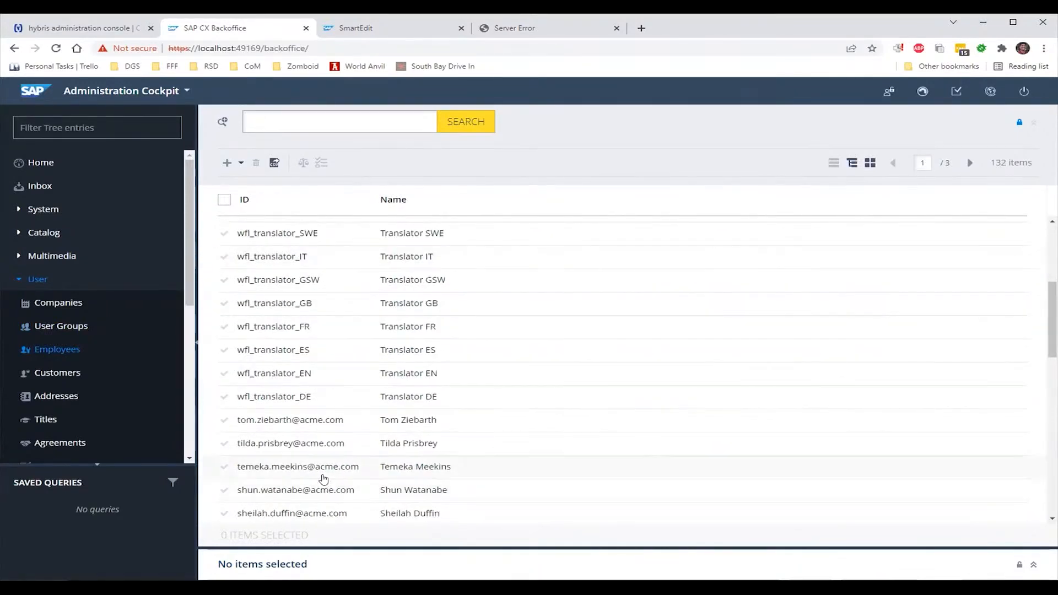
pyautogui.scroll(-4, 333, 408)
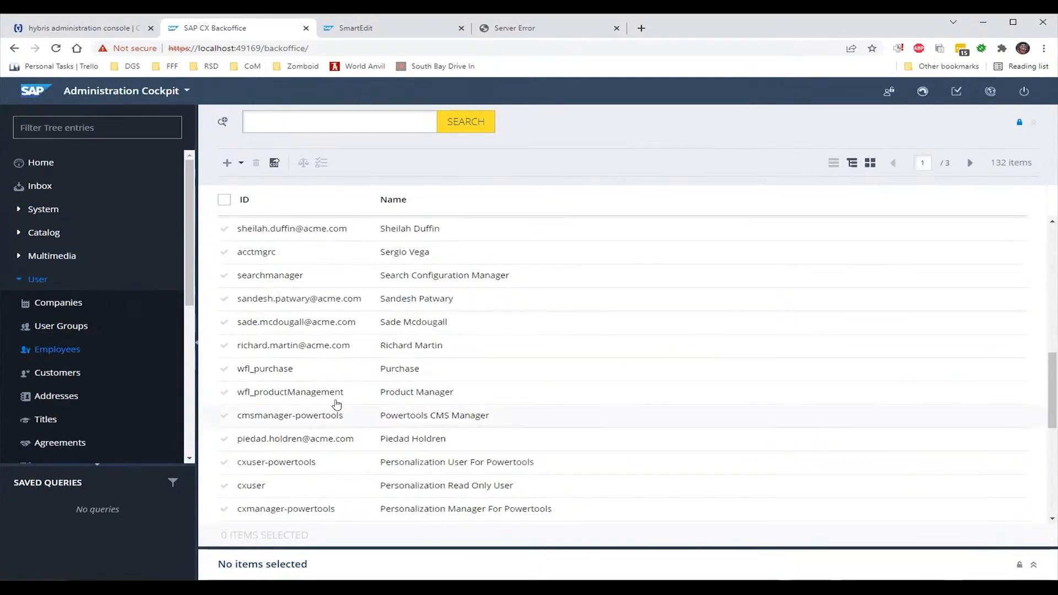
# Search employees for 'it' again and open the Marketing IT record
pyautogui.click(393, 113)
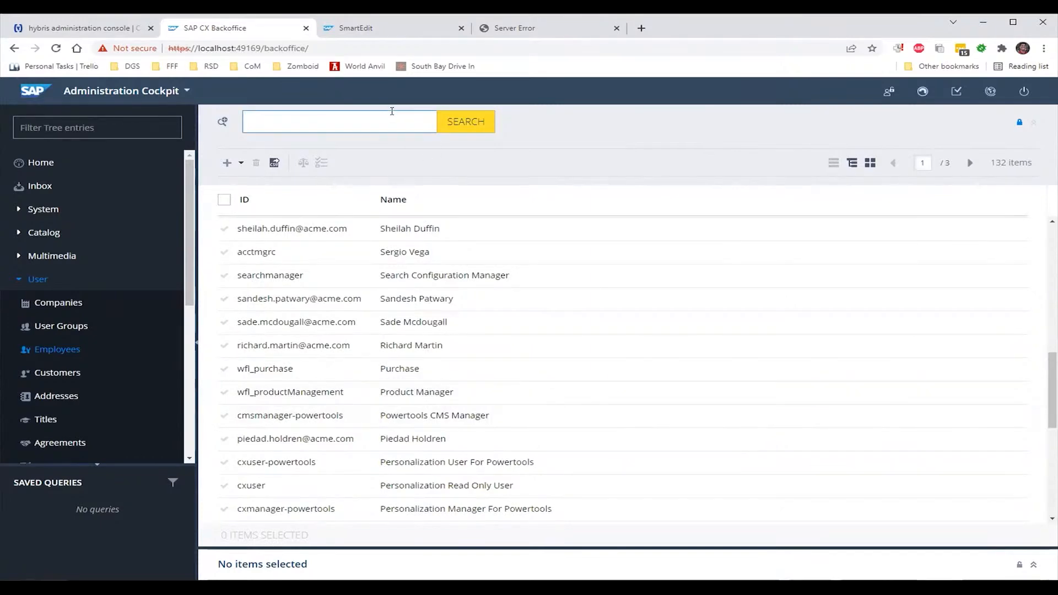
pyautogui.write('it')
pyautogui.press('Return')
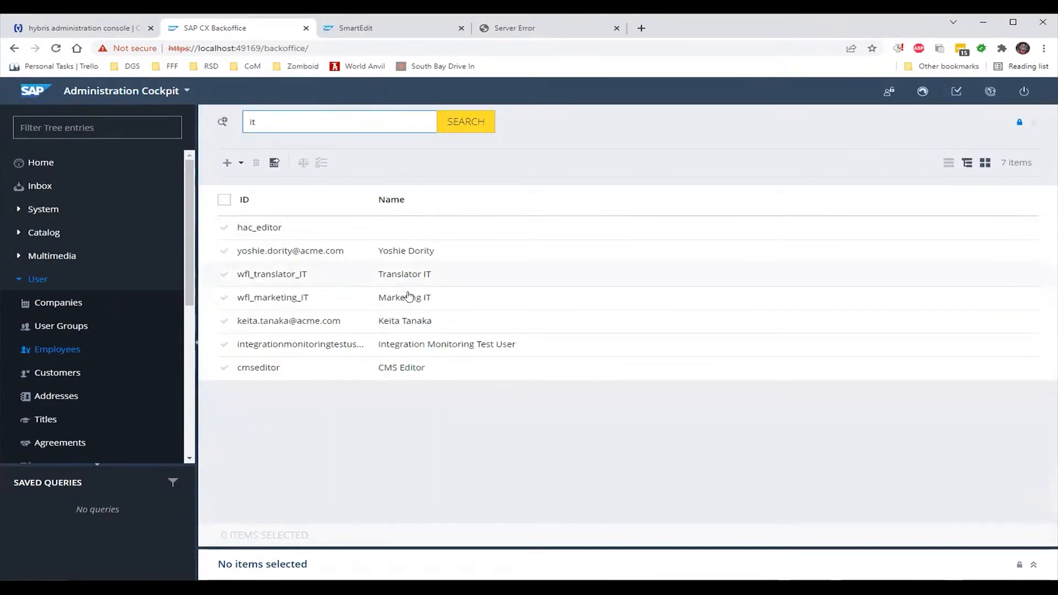
pyautogui.click(411, 297)
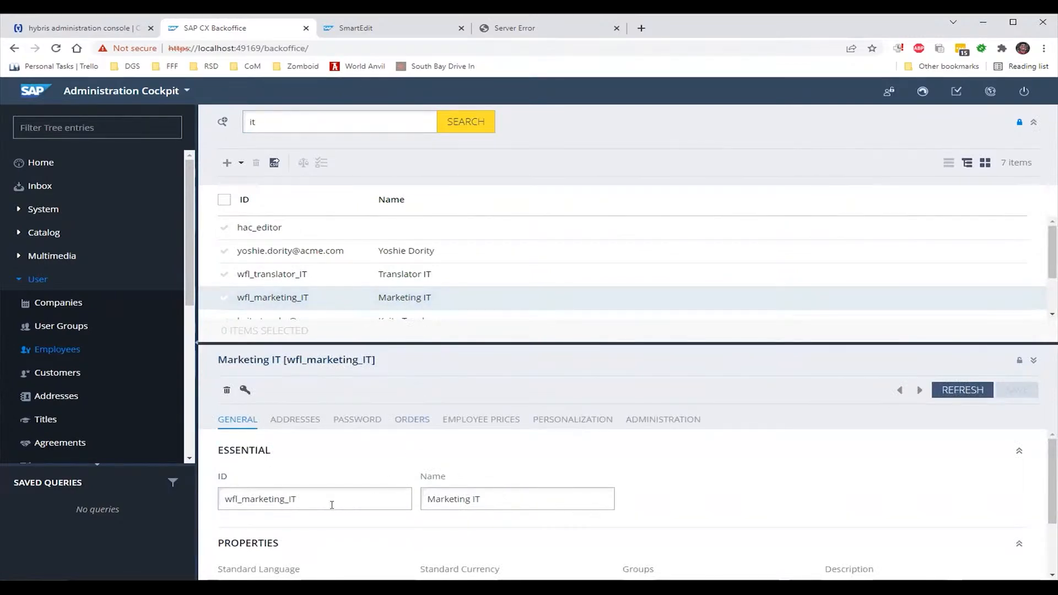
# Add Marketing IT to the Customer Service Agent Group by searching 'agent', then save
pyautogui.moveTo(332, 505); pyautogui.dragTo(216, 515)
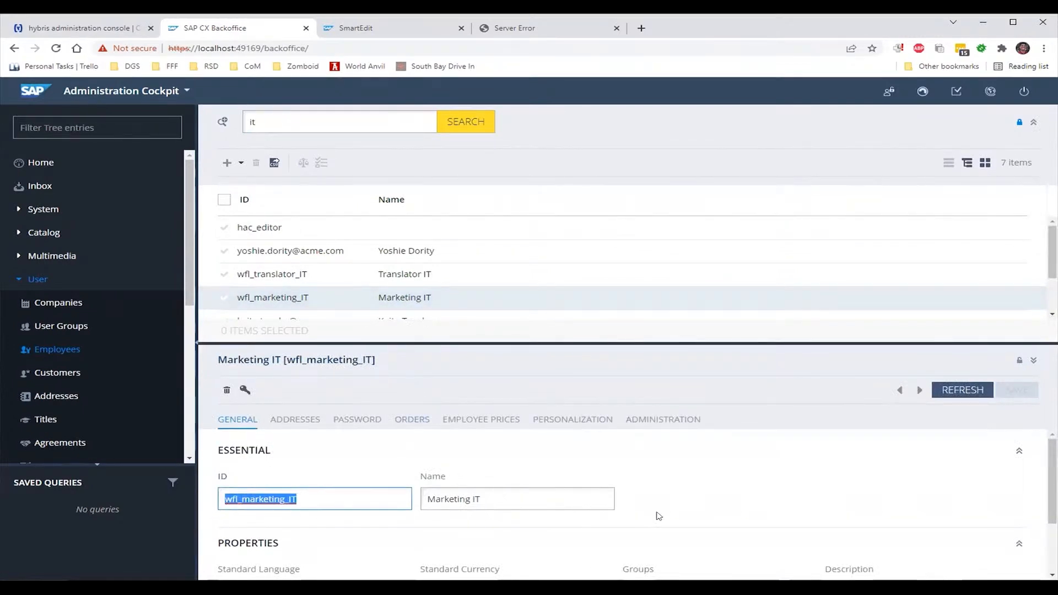
pyautogui.scroll(-2, 701, 514)
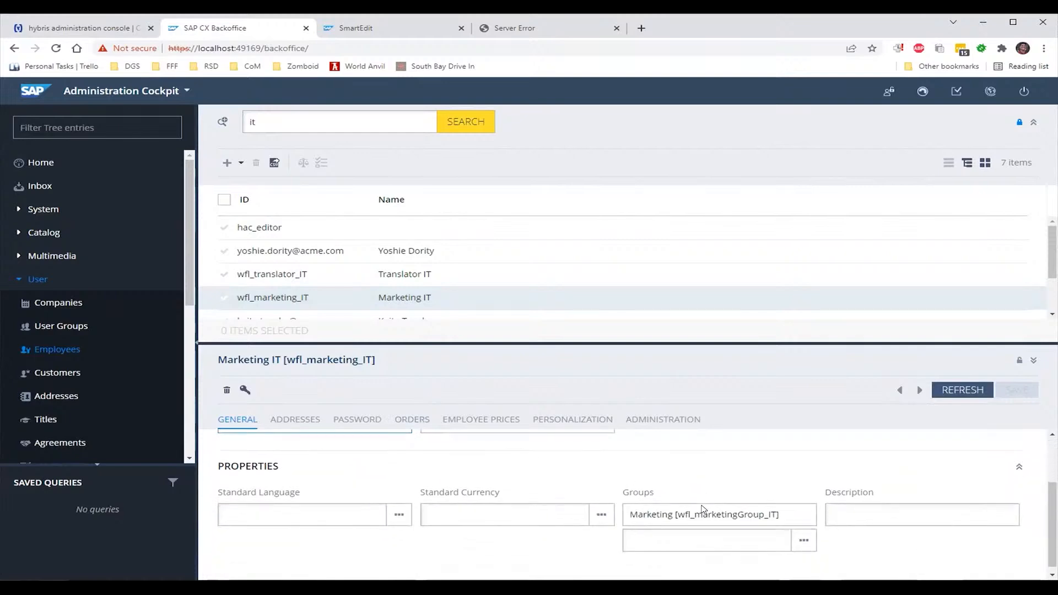
pyautogui.click(759, 533)
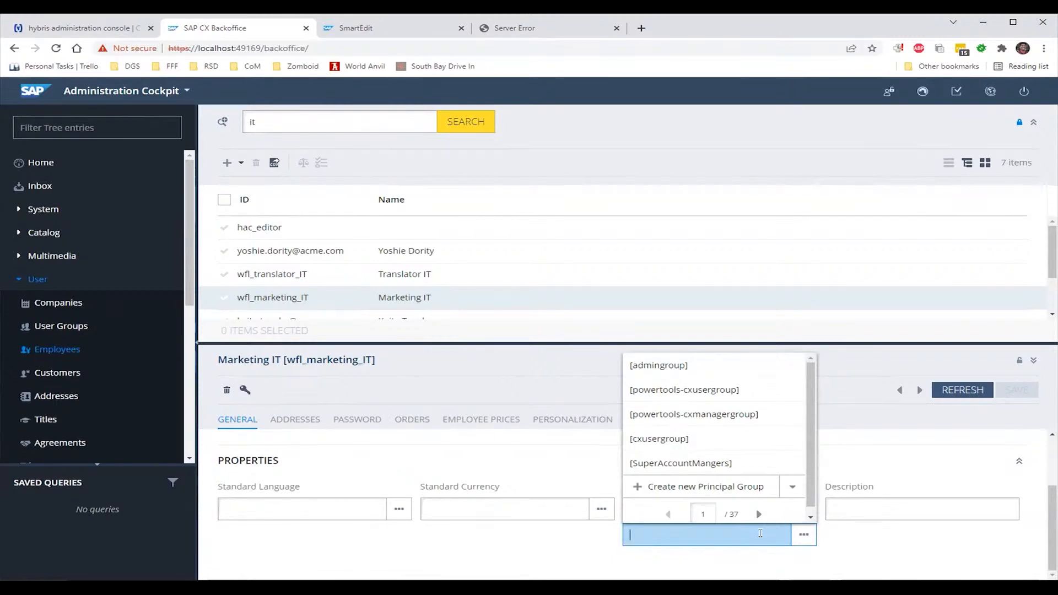
pyautogui.scroll(-1, 754, 441)
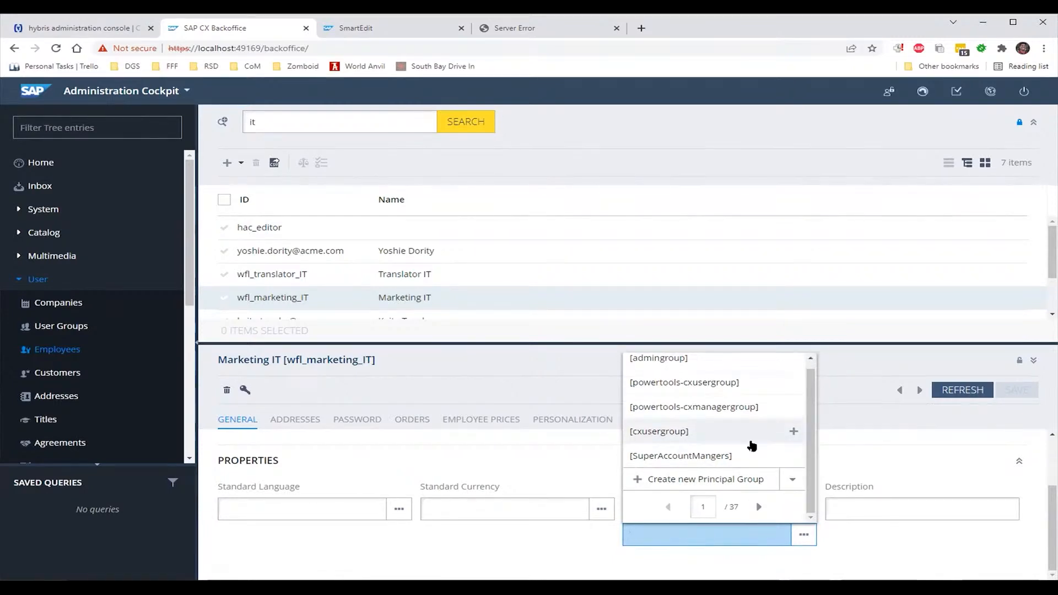
pyautogui.write('agen')
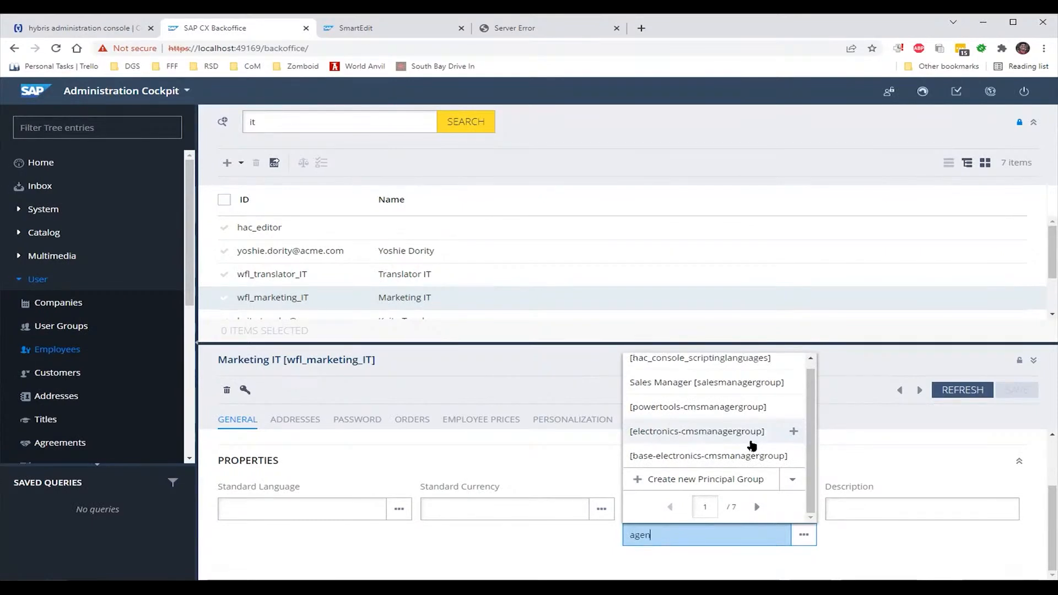
pyautogui.write('t')
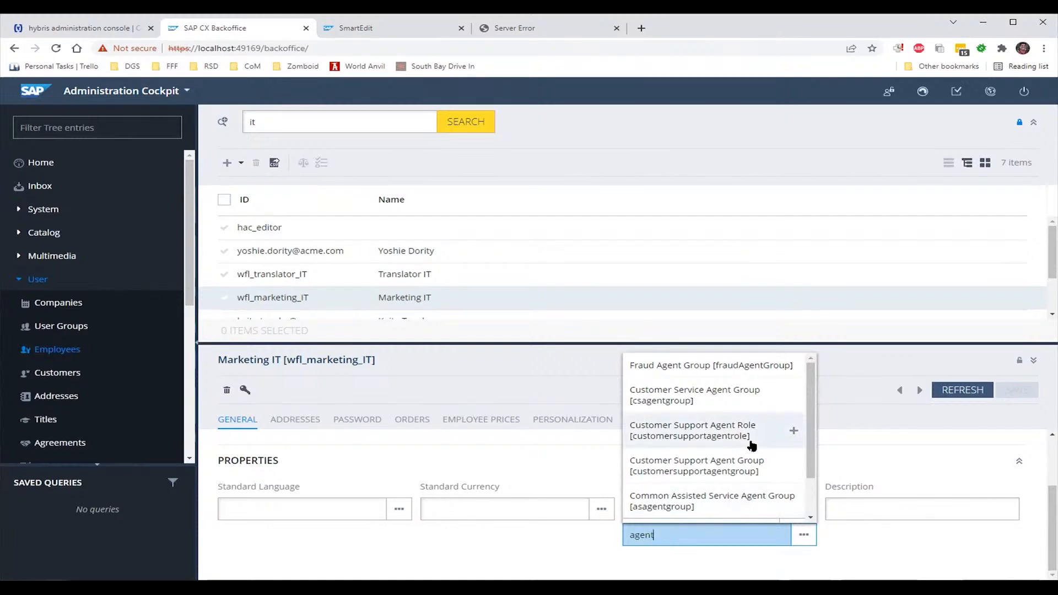
pyautogui.click(750, 409)
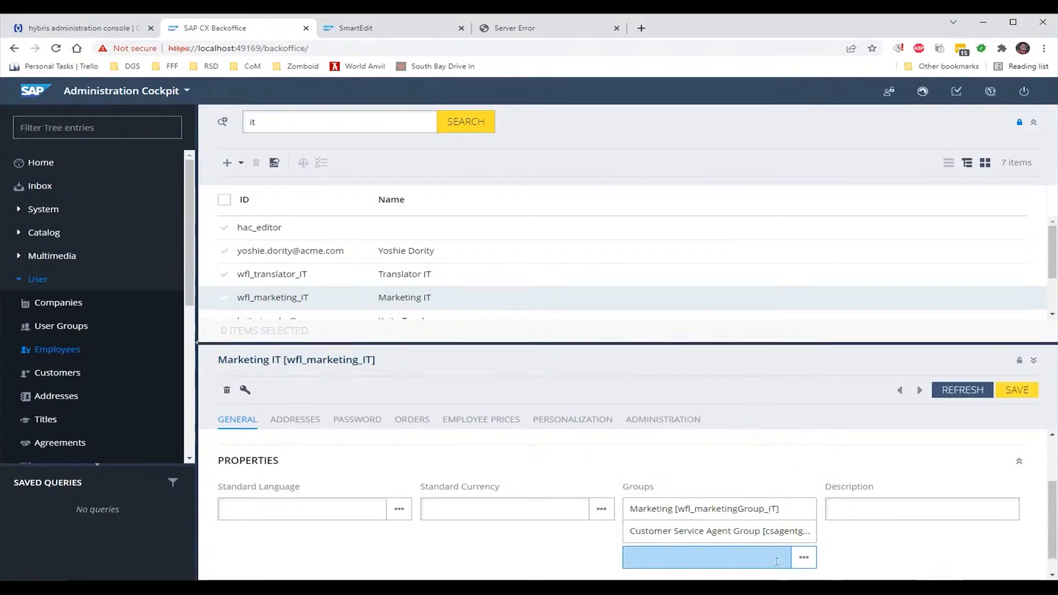
pyautogui.scroll(-1, 849, 549)
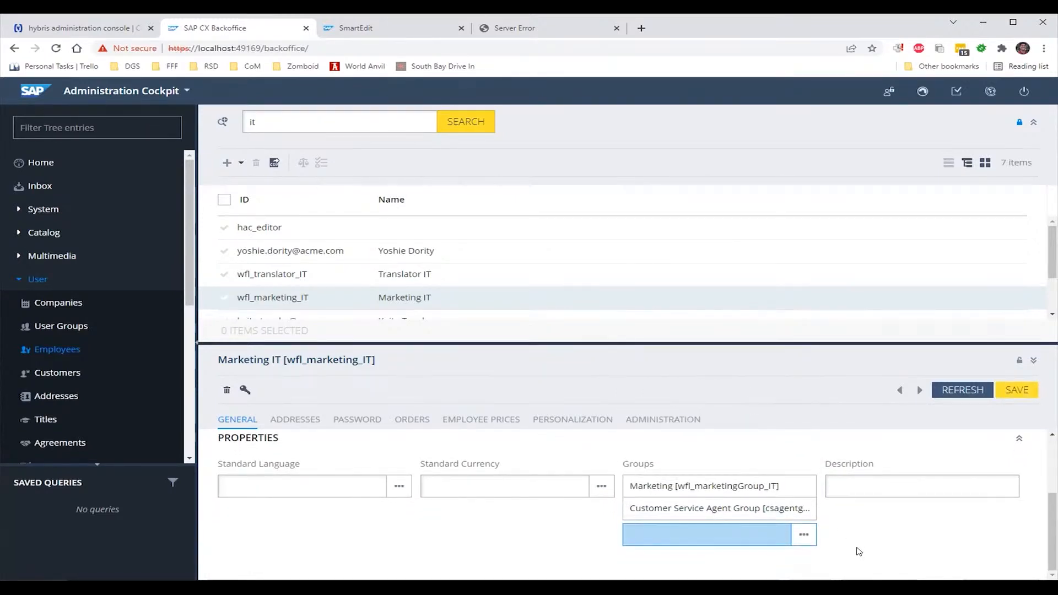
pyautogui.scroll(4, 858, 552)
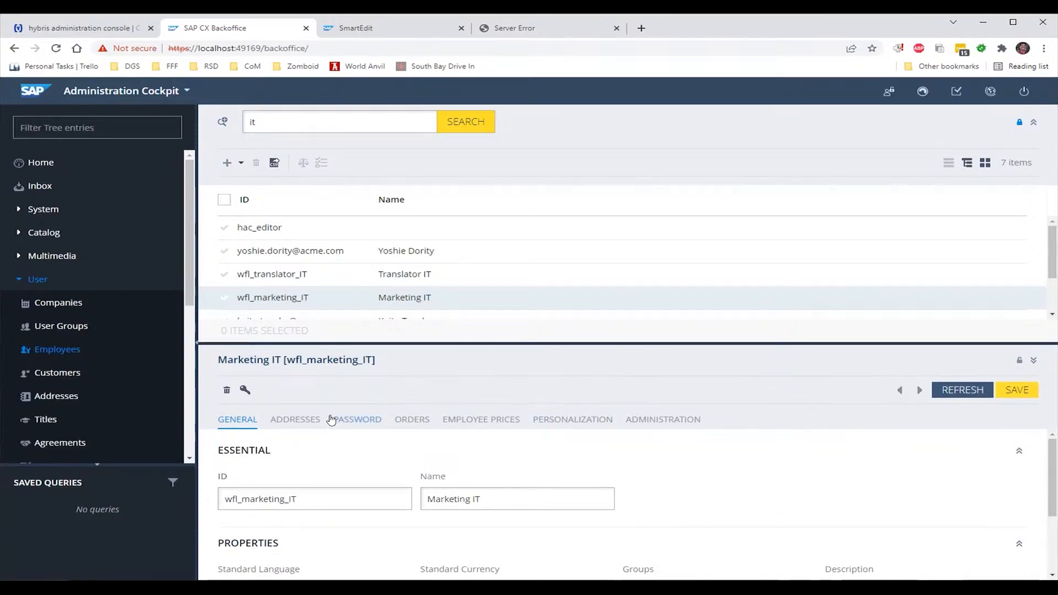
pyautogui.click(1016, 391)
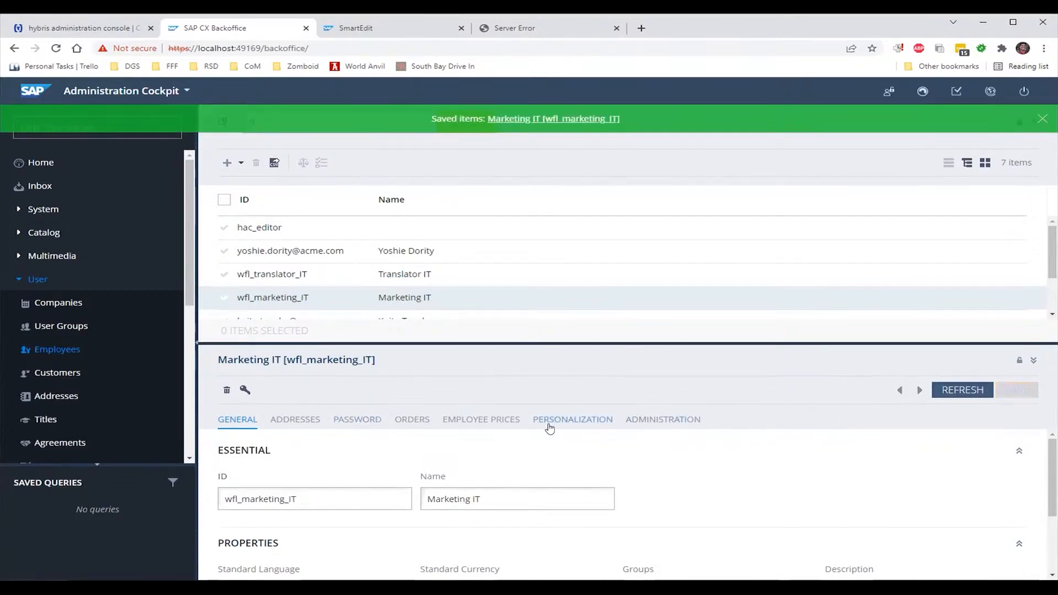
# Enter and confirm a new password for Marketing IT, save it, and return to SmartEdit
pyautogui.click(368, 421)
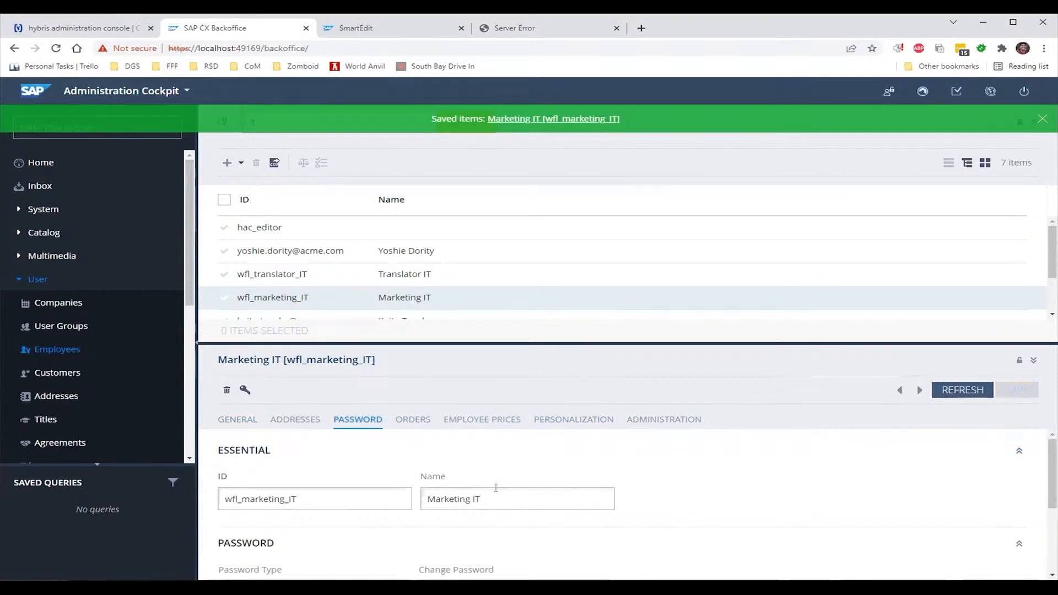
pyautogui.scroll(-3, 496, 488)
pyautogui.click(496, 461)
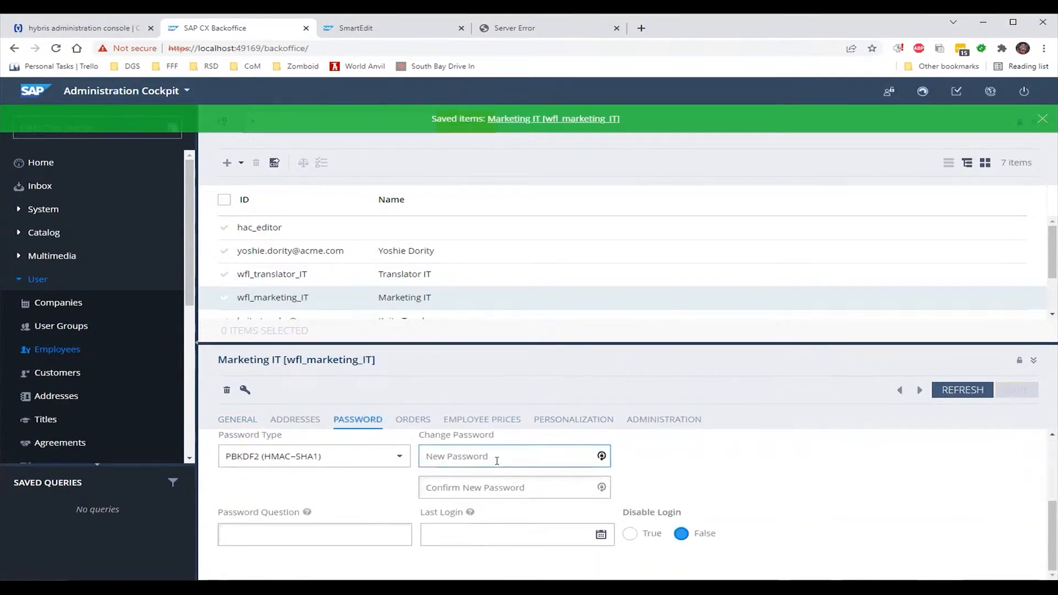
pyautogui.write('123')
pyautogui.write('••••')
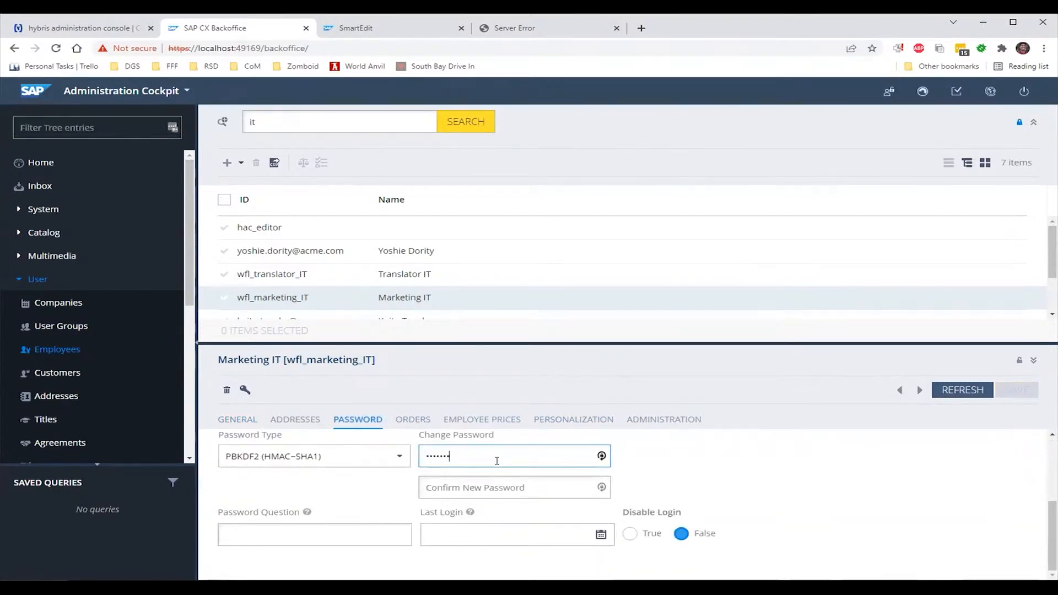
pyautogui.press('Tab')
pyautogui.write('123')
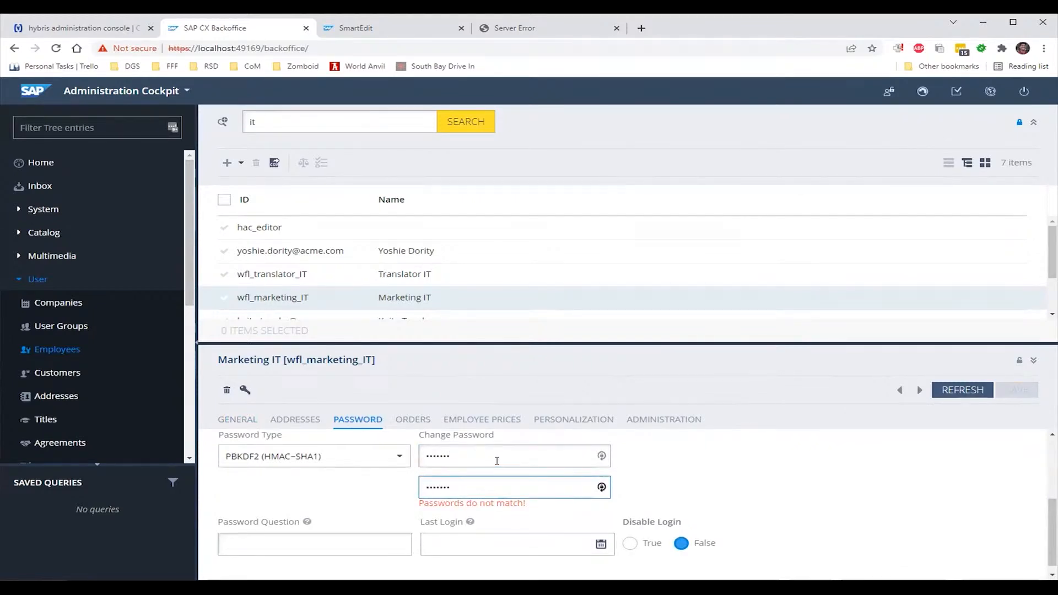
pyautogui.click(667, 494)
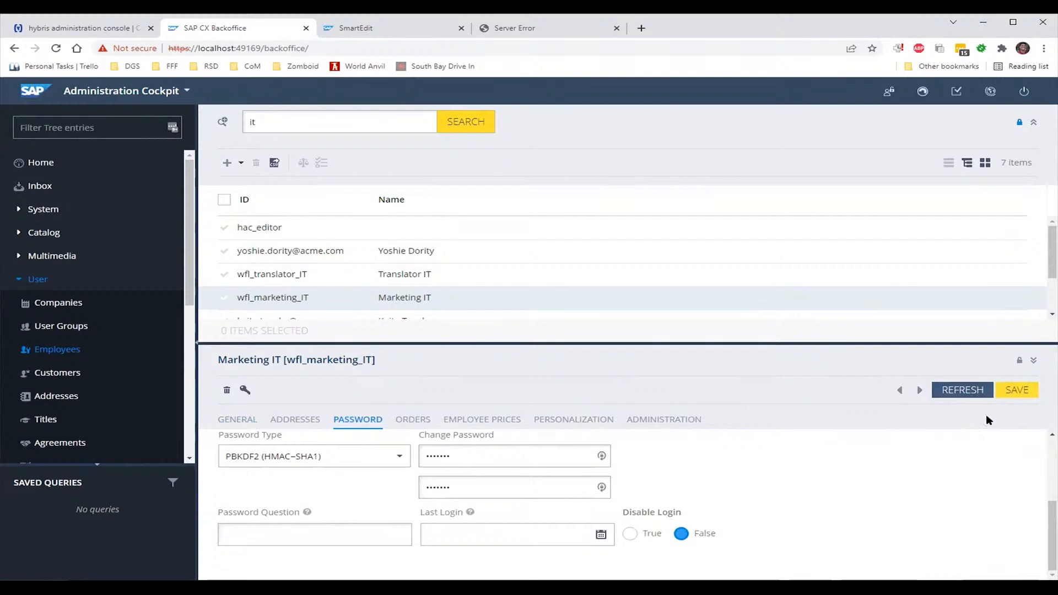
pyautogui.click(1012, 391)
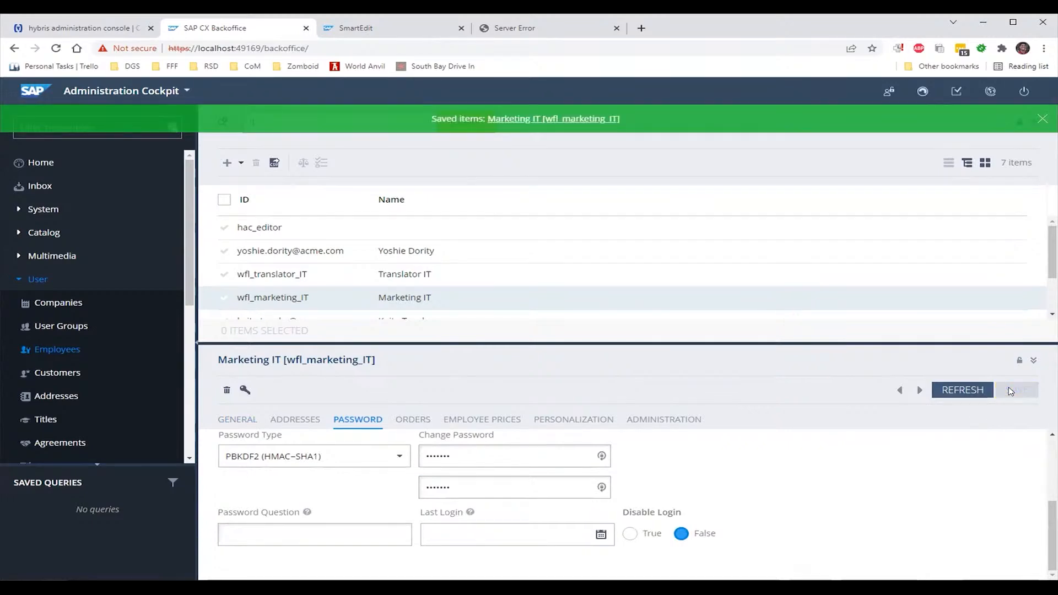
pyautogui.click(376, 30)
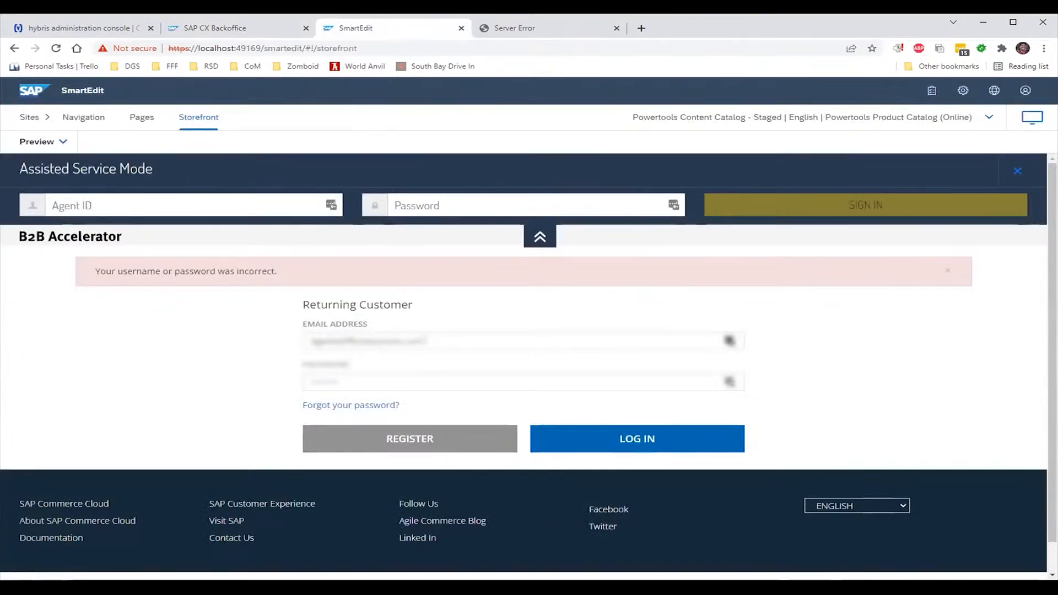
# Try an Assisted Service Mode sign-in as the Marketing IT agent, which is rejected for lacking asagentgroup
pyautogui.moveTo(420, 342); pyautogui.dragTo(264, 346)
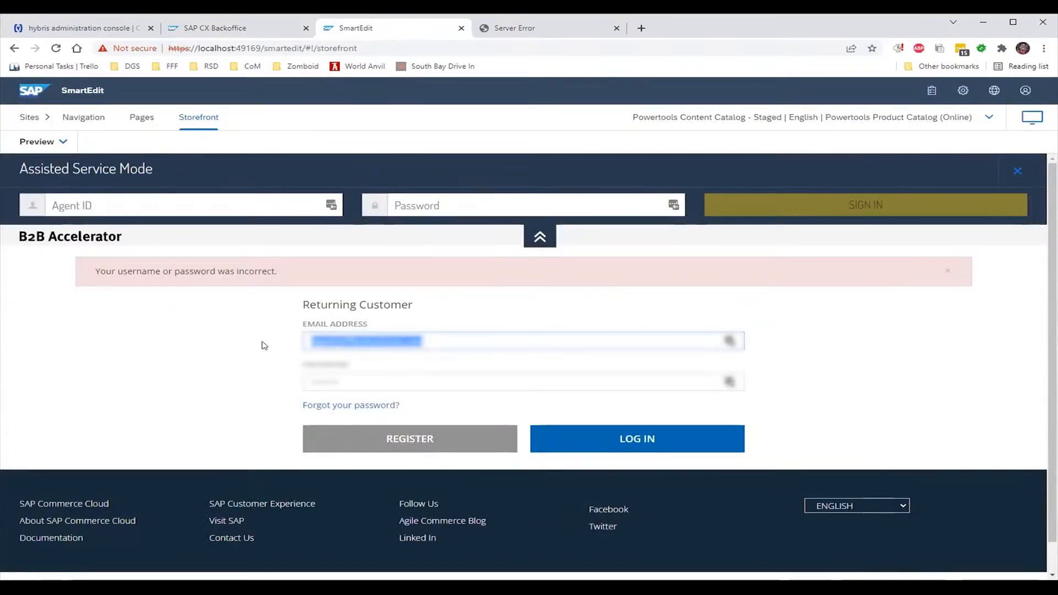
pyautogui.click(124, 201)
pyautogui.write('wfl_marketing_IT')
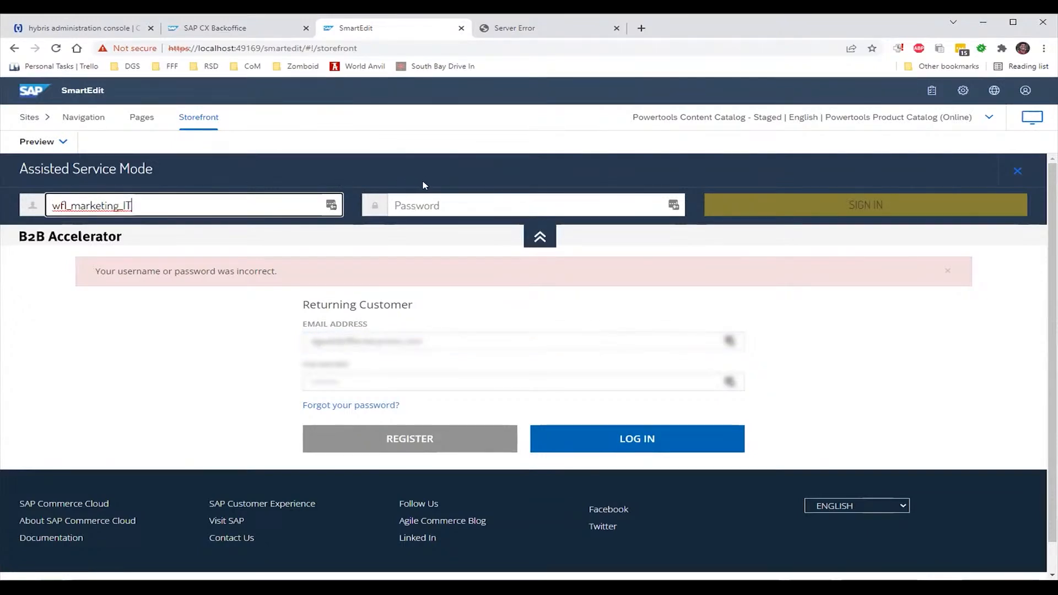
pyautogui.click(442, 197)
pyautogui.write('nim')
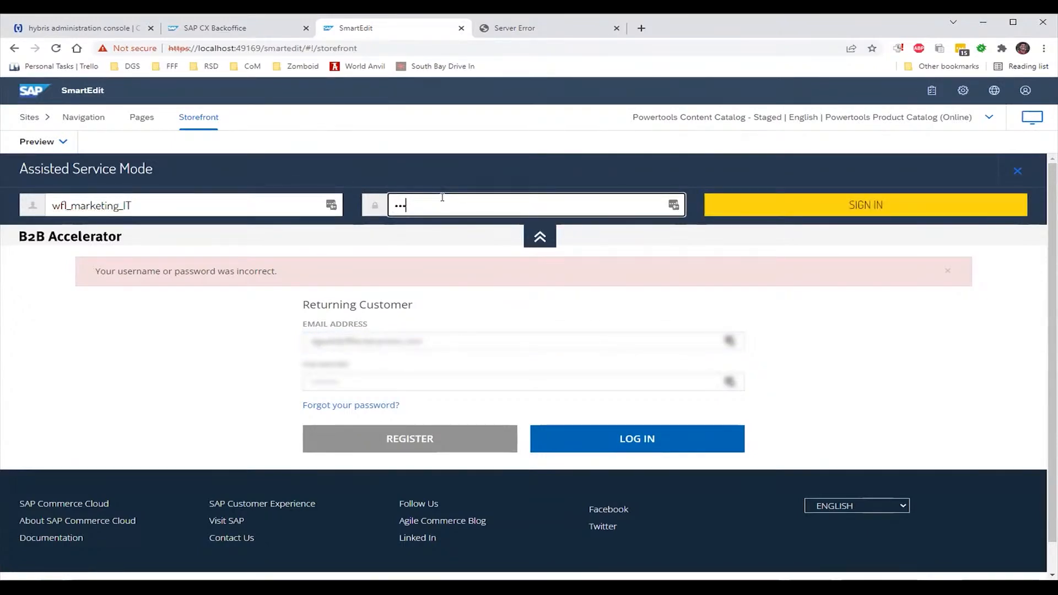
pyautogui.write('••••')
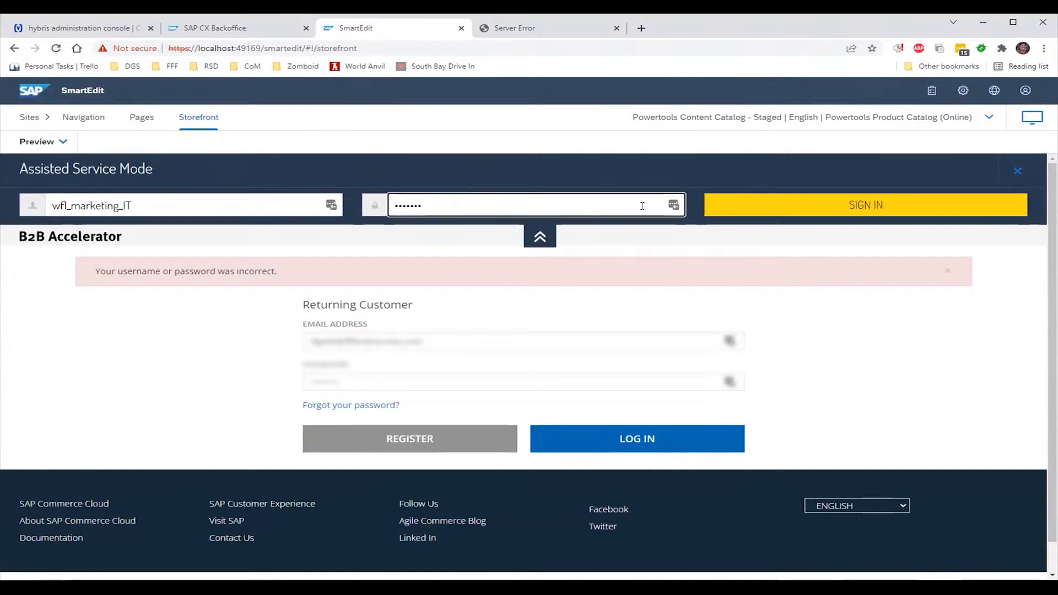
pyautogui.click(747, 209)
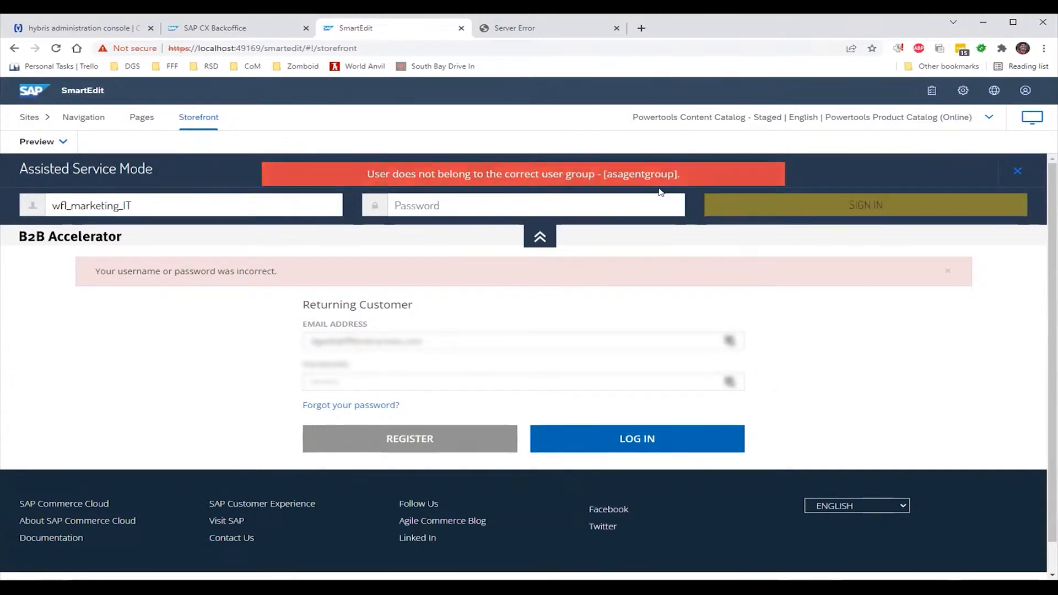
pyautogui.click(218, 28)
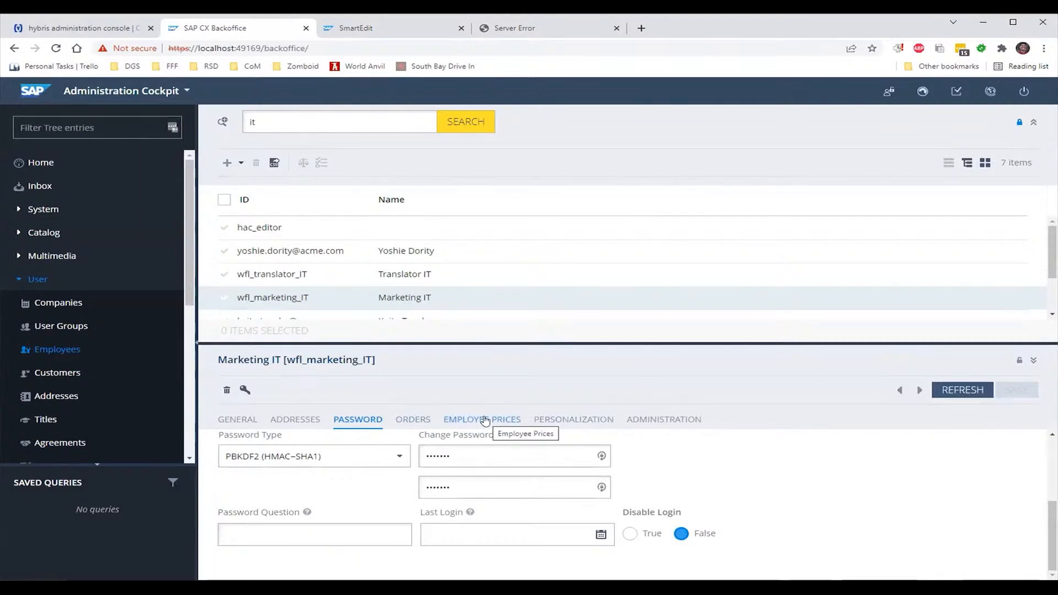
# On the General tab, search 'asagent', add Common Assisted Service Agent Group, and save
pyautogui.click(254, 421)
pyautogui.click(694, 535)
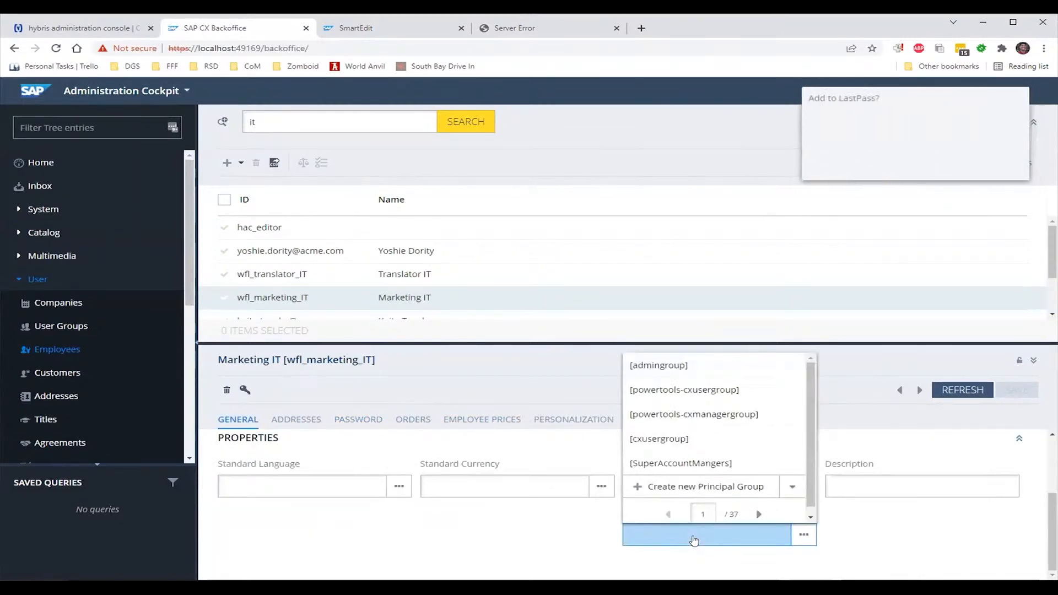
pyautogui.write('asagent')
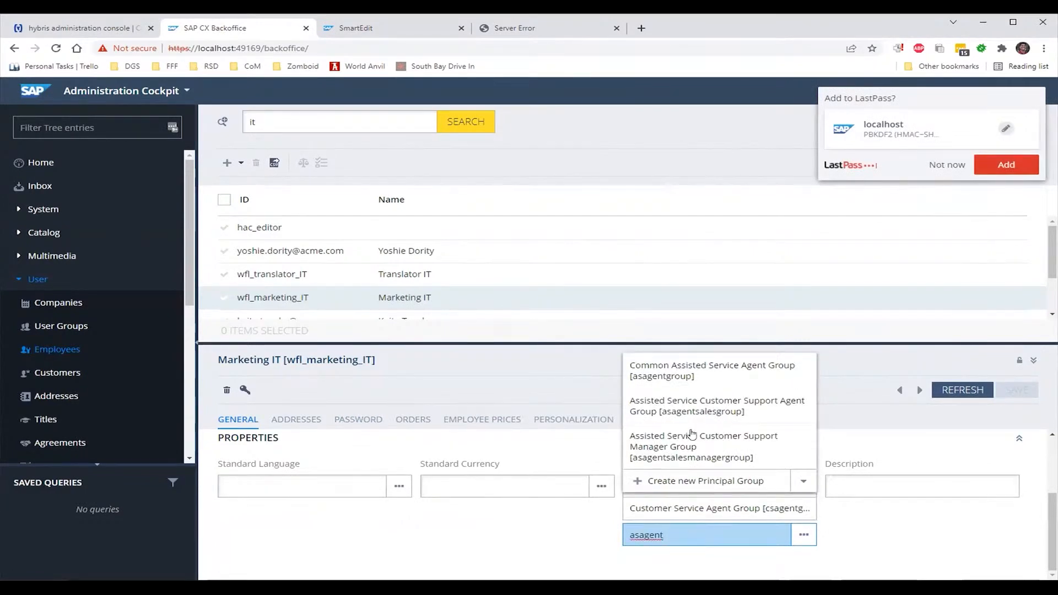
pyautogui.click(703, 370)
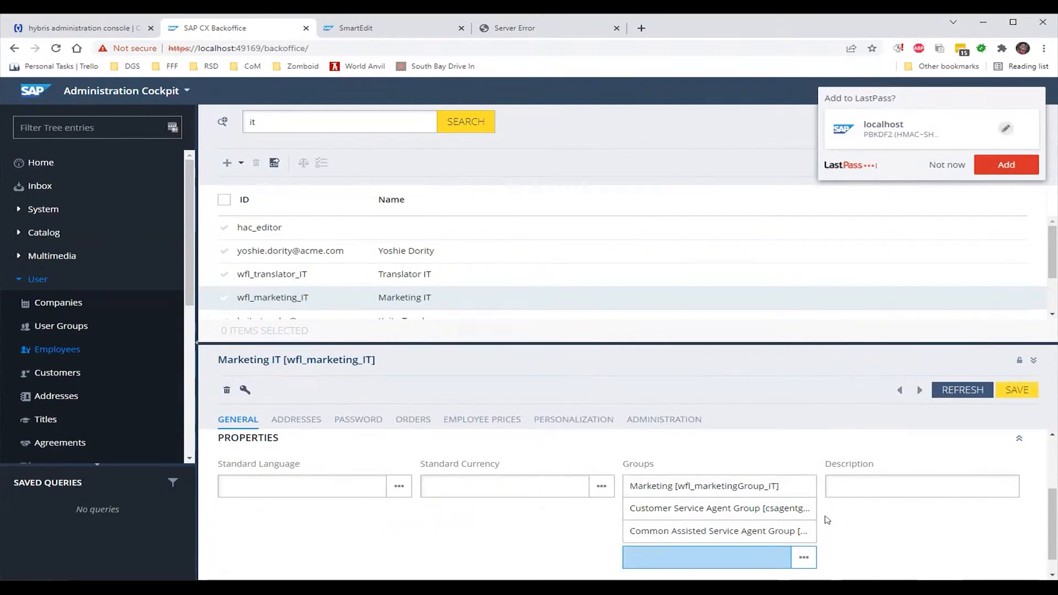
pyautogui.click(1004, 392)
pyautogui.click(953, 162)
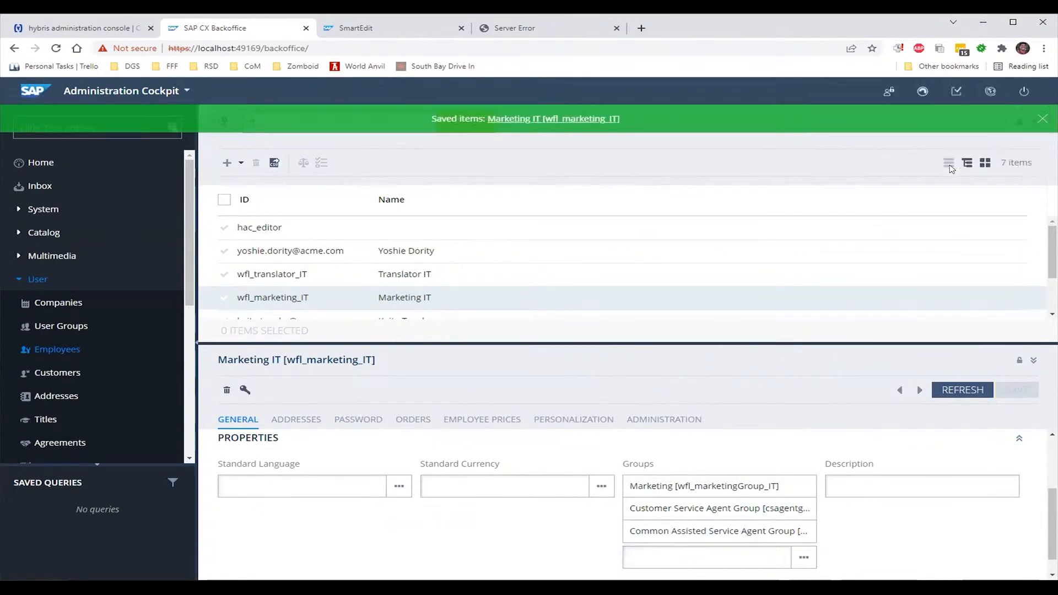
# Sign in to Assisted Service Mode again with the agent password and decline saving the login
pyautogui.click(347, 26)
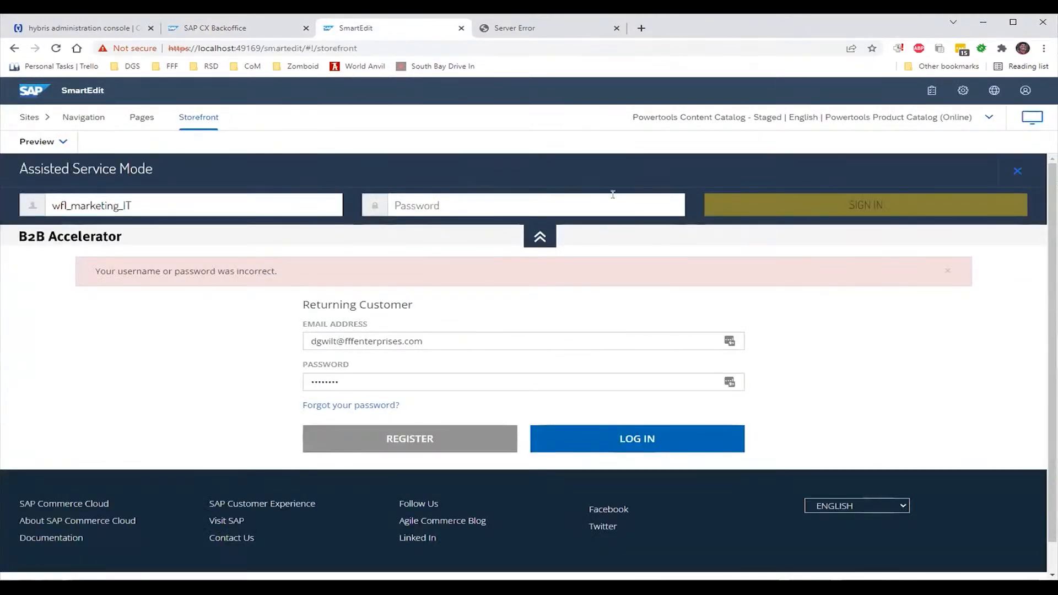
pyautogui.click(610, 196)
pyautogui.write('nim')
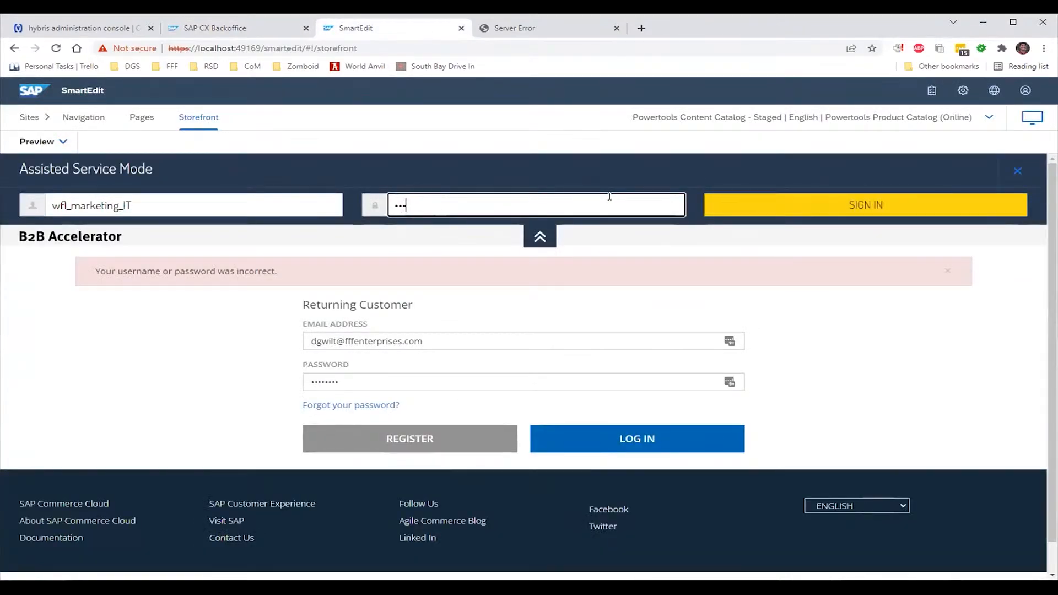
pyautogui.write('••••')
pyautogui.click(799, 204)
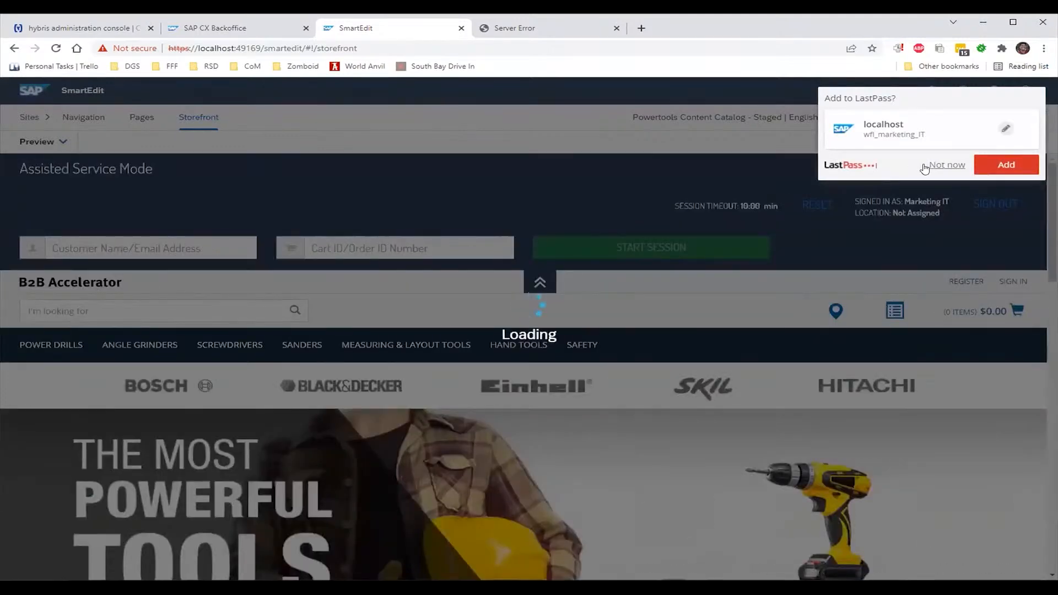
pyautogui.click(927, 167)
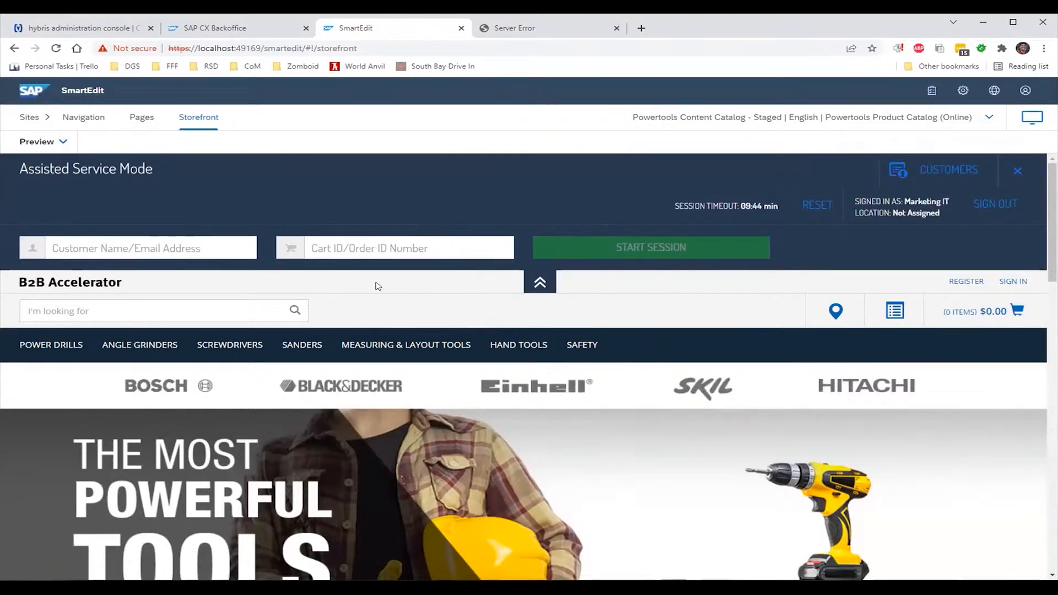
pyautogui.click(201, 247)
# Find the demo B2B customer by their e-mail and start an assisted session for them
pyautogui.write('dgwilt@')
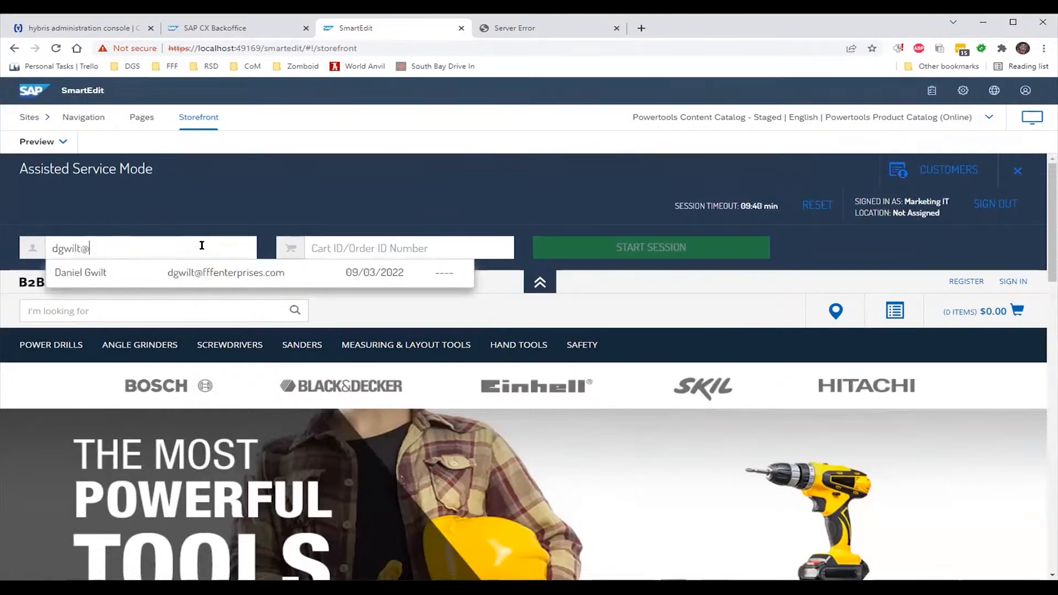
pyautogui.click(208, 274)
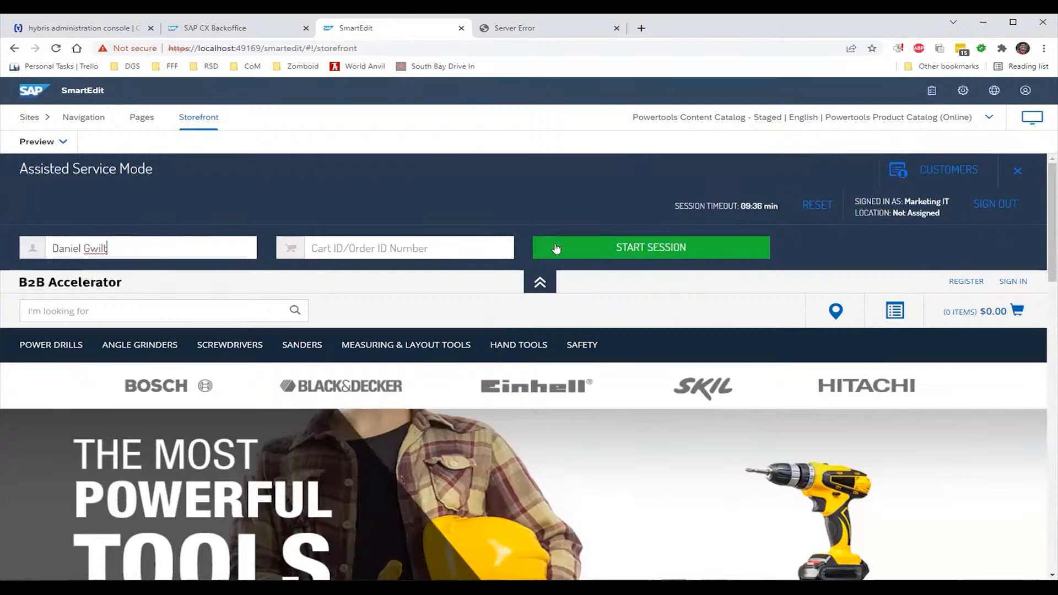
pyautogui.click(557, 248)
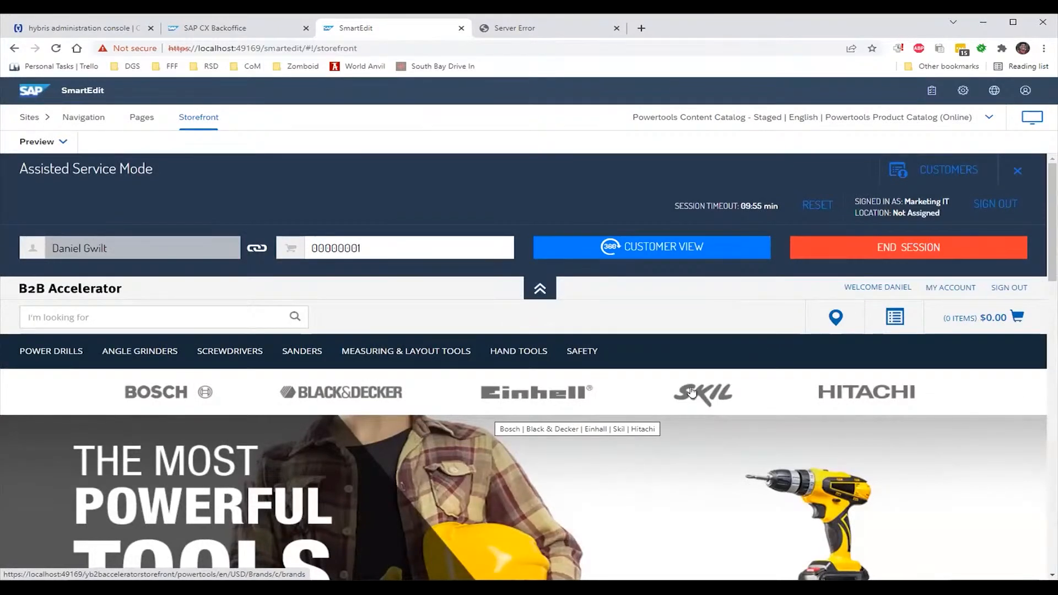
# Scroll up and down through the storefront homepage to look it over
pyautogui.scroll(-10, 692, 392)
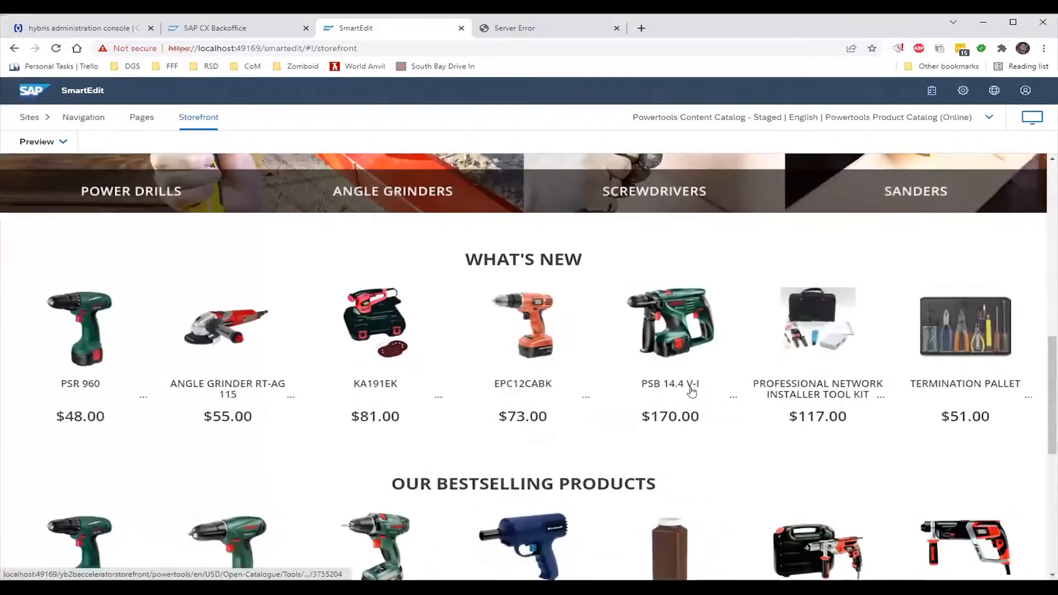
pyautogui.scroll(-4, 691, 392)
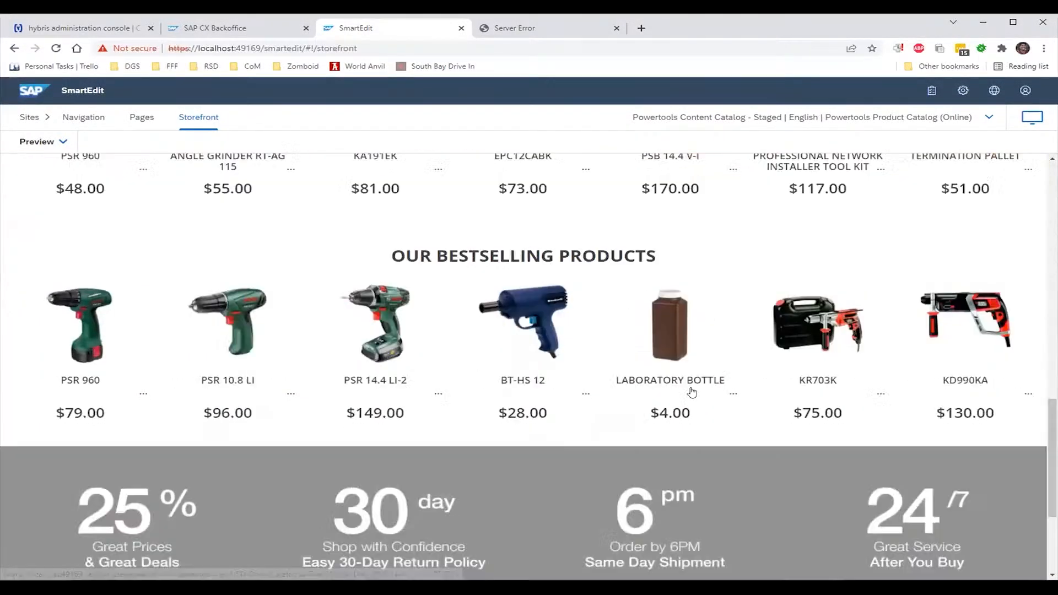
pyautogui.scroll(9, 691, 392)
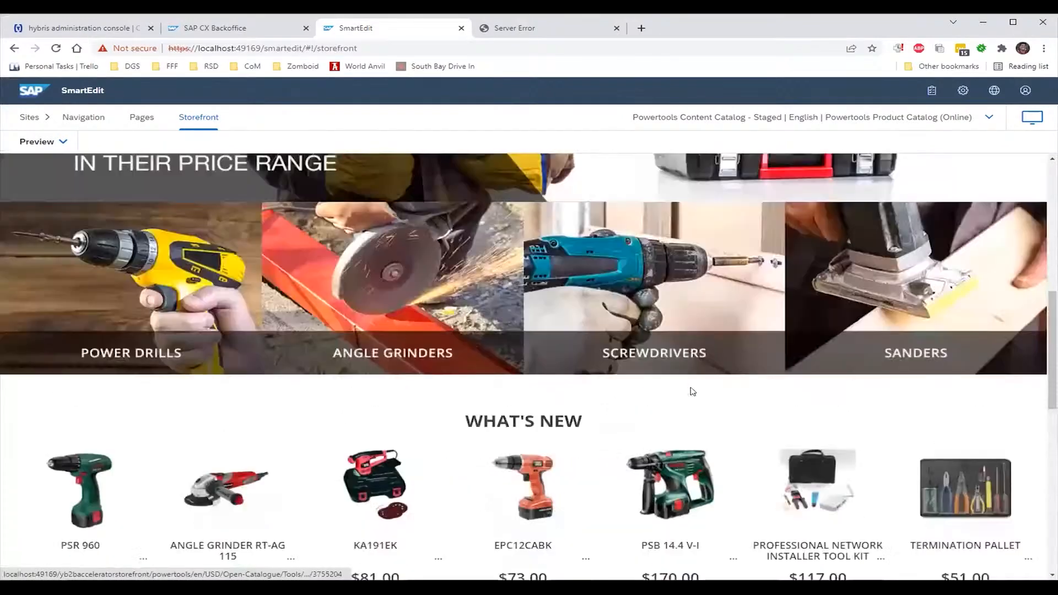
pyautogui.scroll(5, 692, 392)
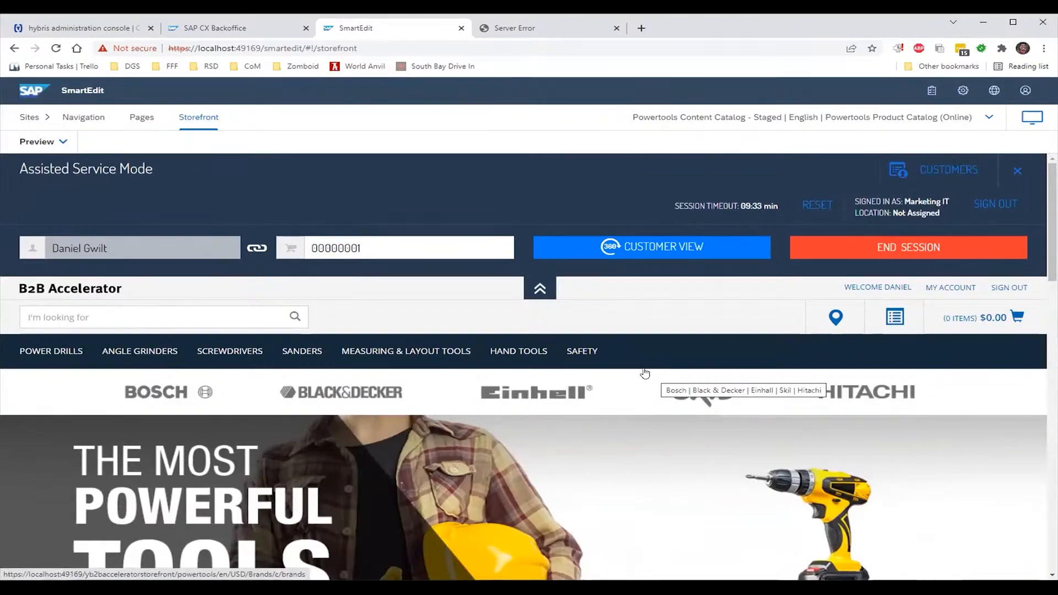
pyautogui.scroll(-5, 645, 372)
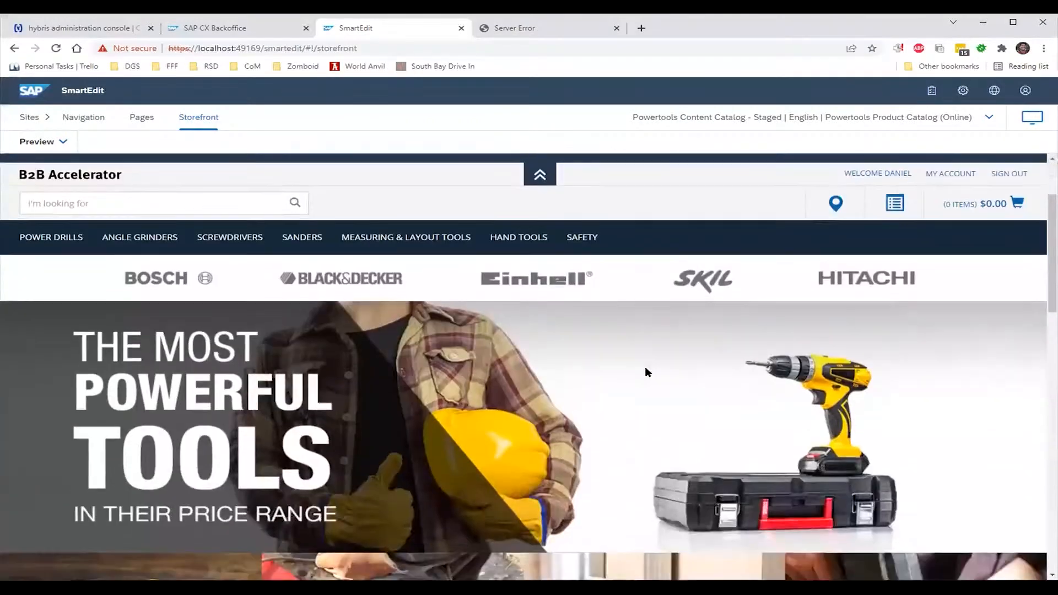
pyautogui.scroll(-5, 639, 370)
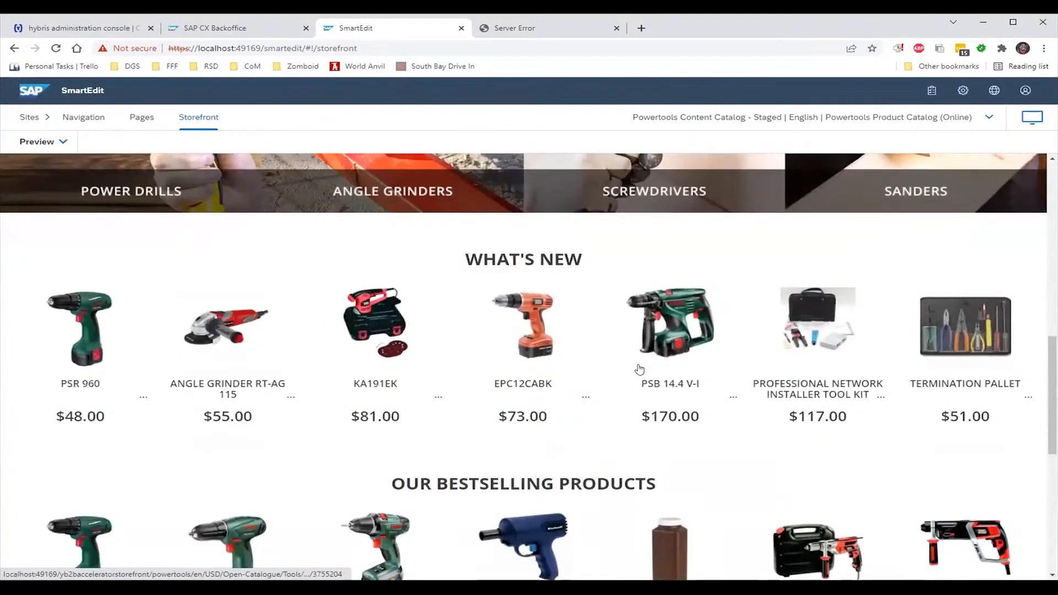
pyautogui.scroll(-5, 561, 360)
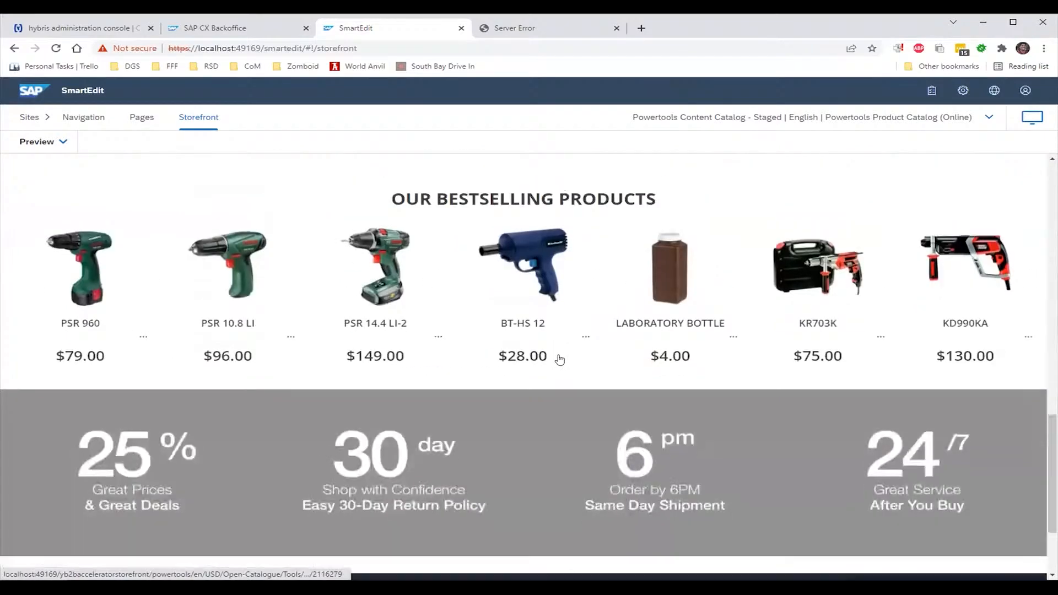
pyautogui.scroll(15, 560, 359)
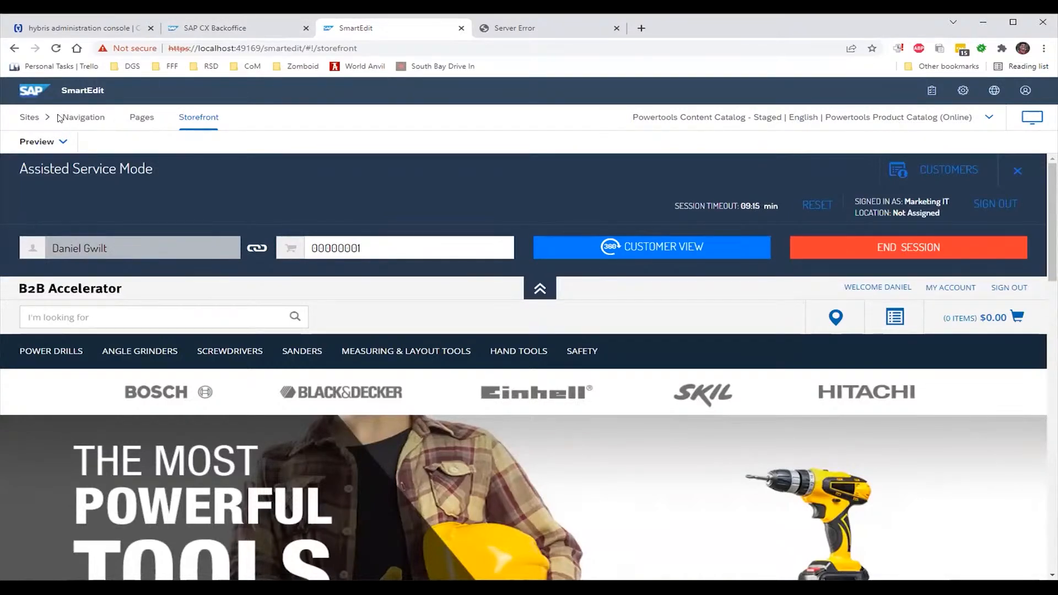
# Open the staged homepage and browse Screwdrivers, Angle Grinders, Power Drills, then Hand Tools › Jigsaws
pyautogui.click(29, 117)
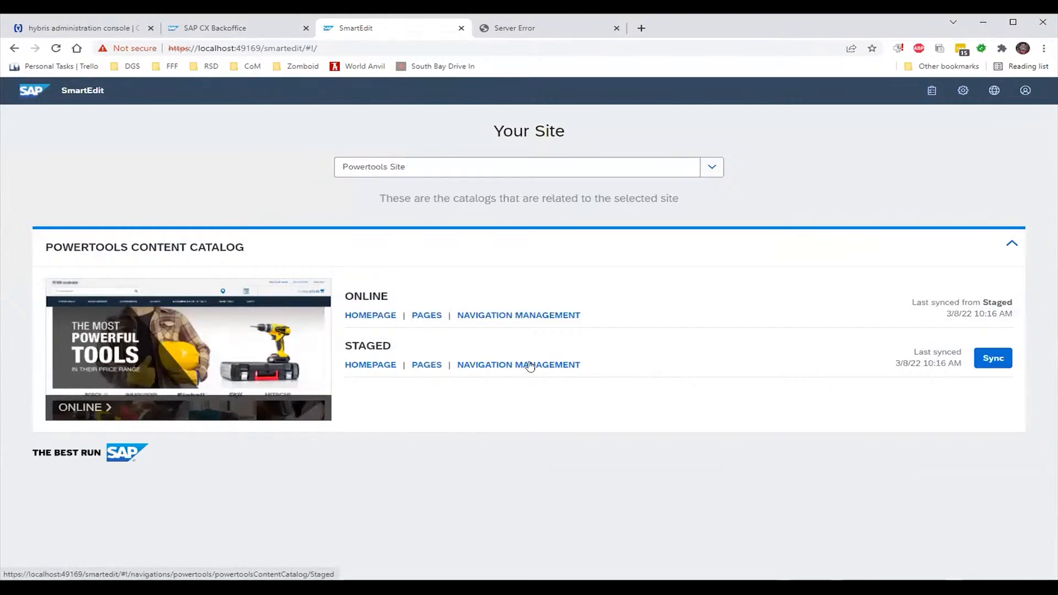
pyautogui.click(389, 367)
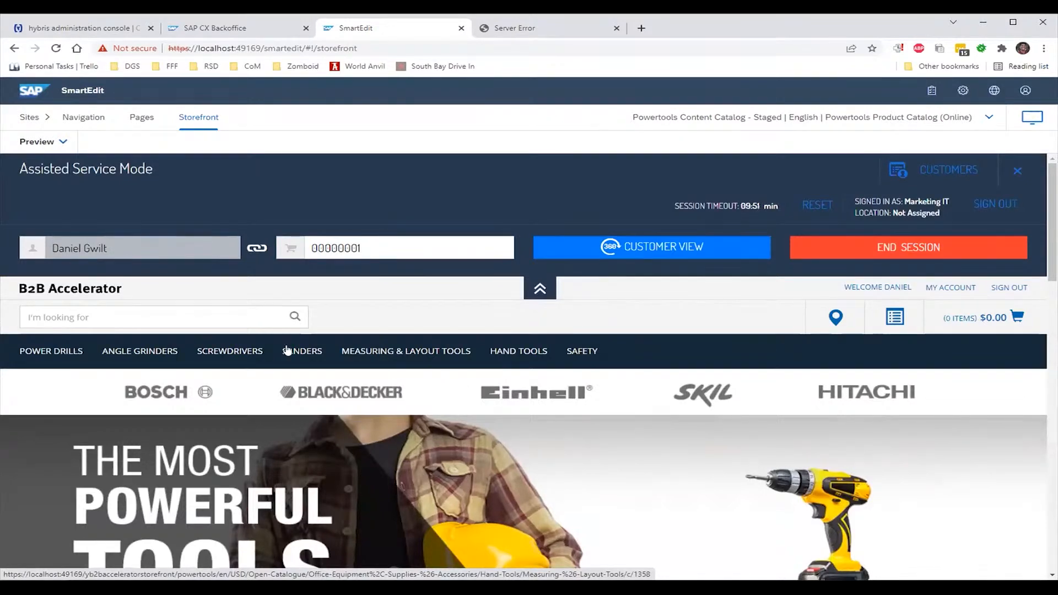
pyautogui.click(255, 353)
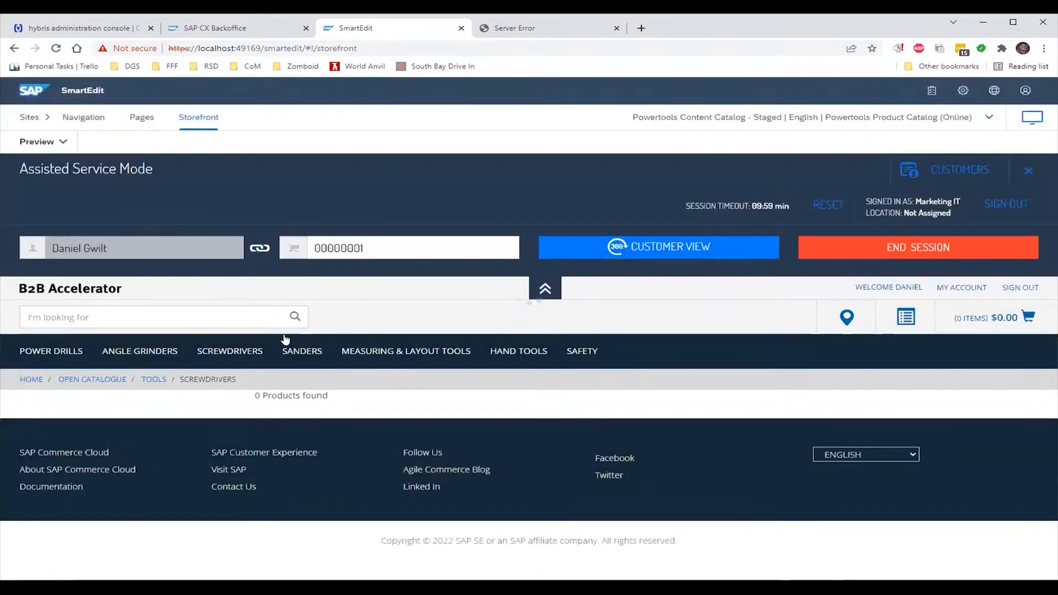
pyautogui.click(147, 355)
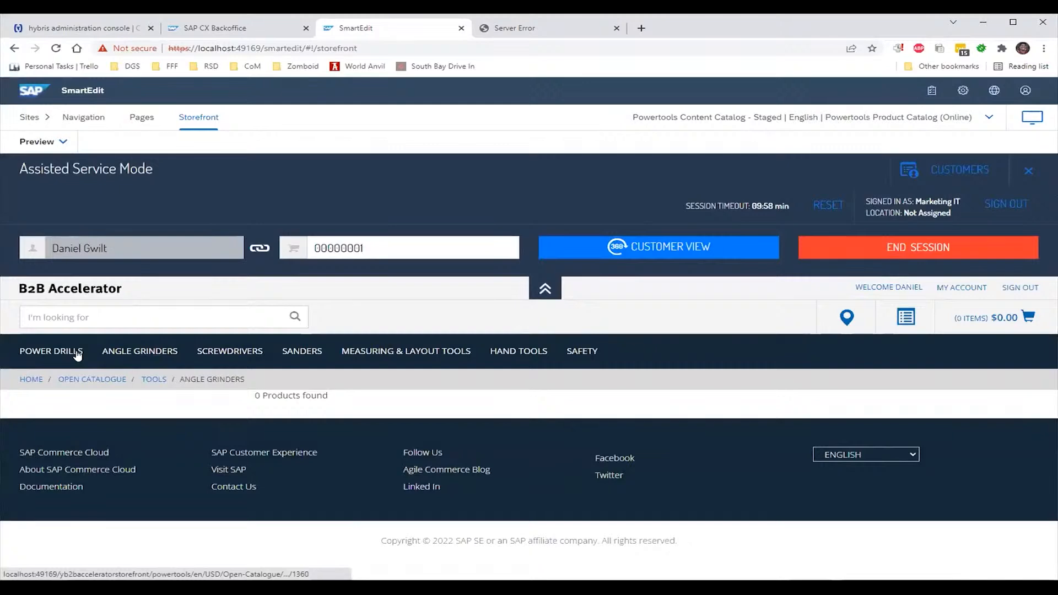
pyautogui.click(77, 353)
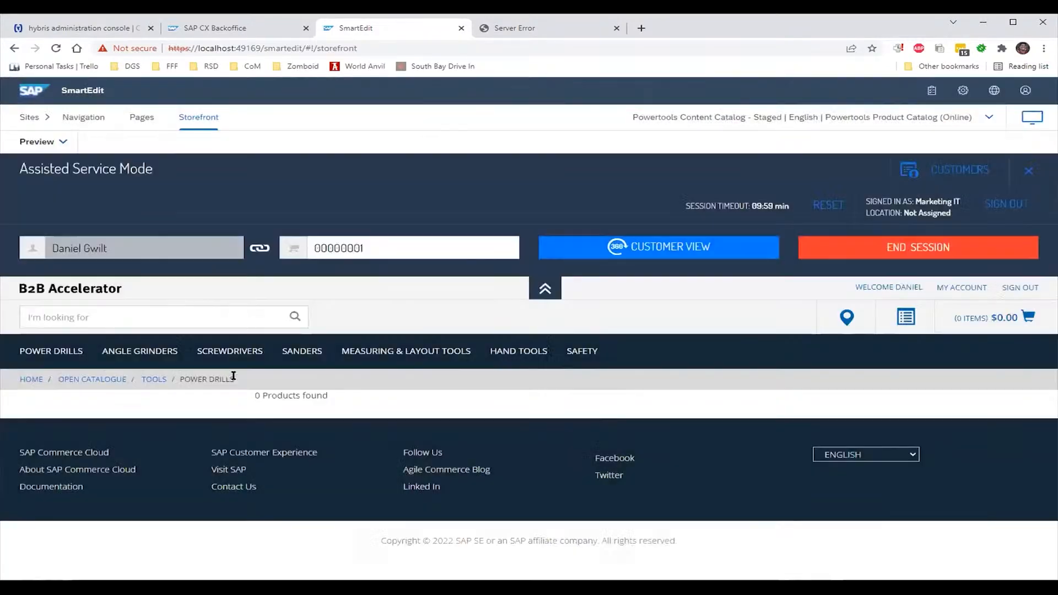
pyautogui.moveTo(526, 357)
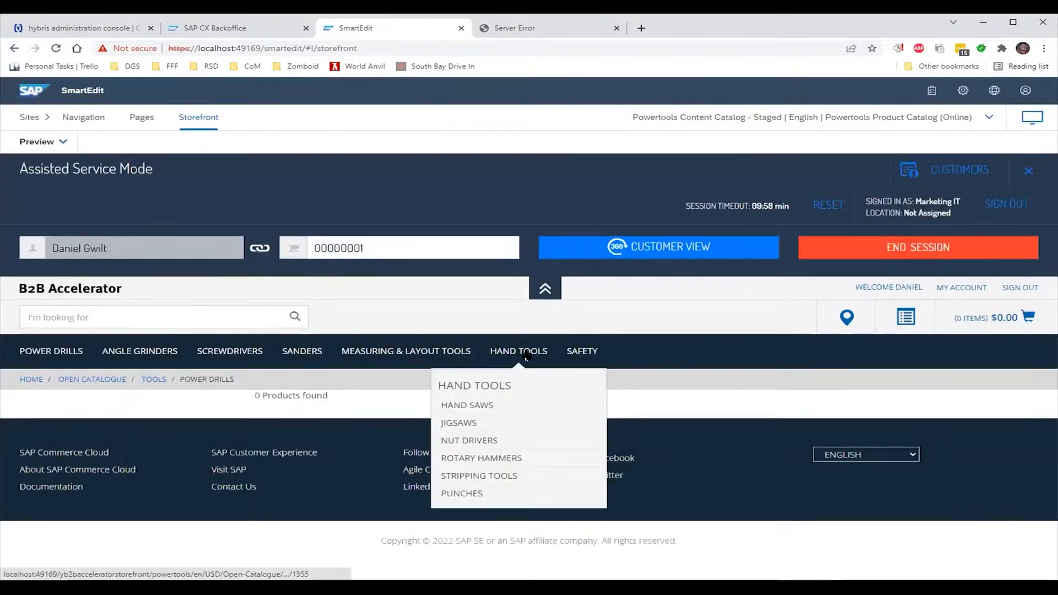
pyautogui.click(495, 422)
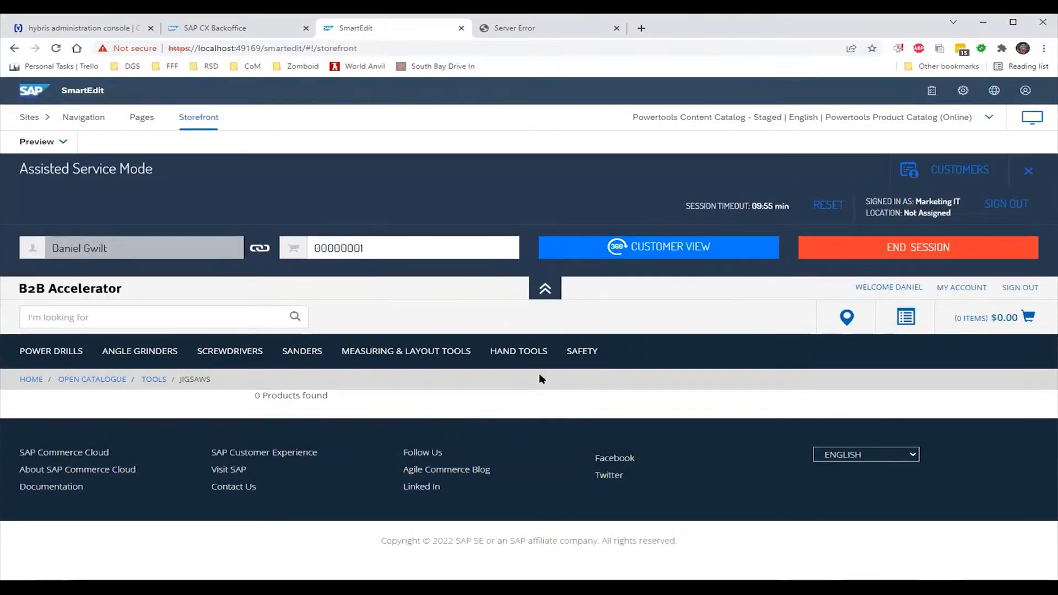
pyautogui.moveTo(558, 368)
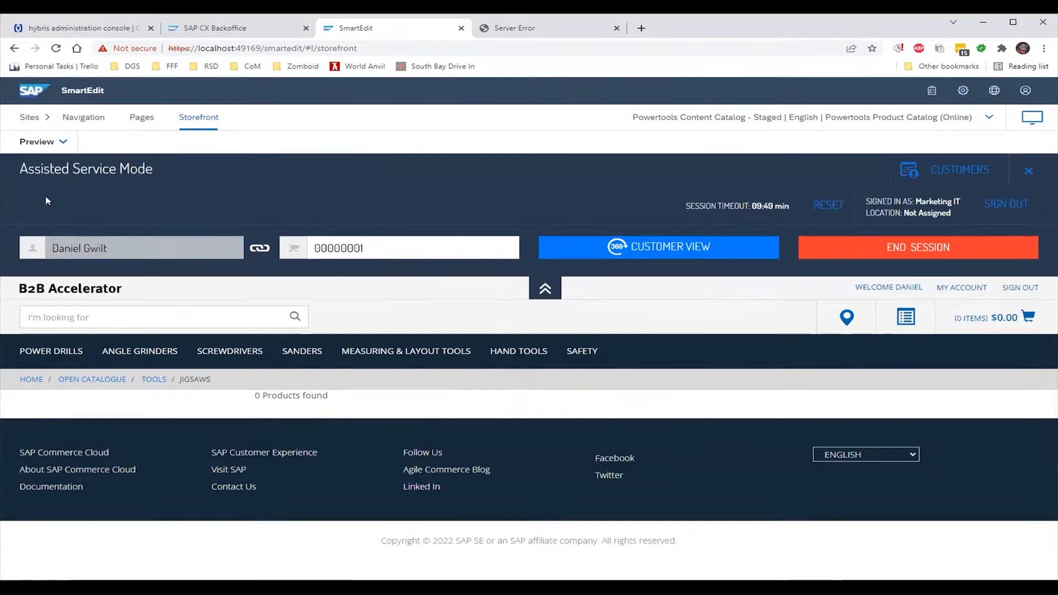
pyautogui.click(38, 150)
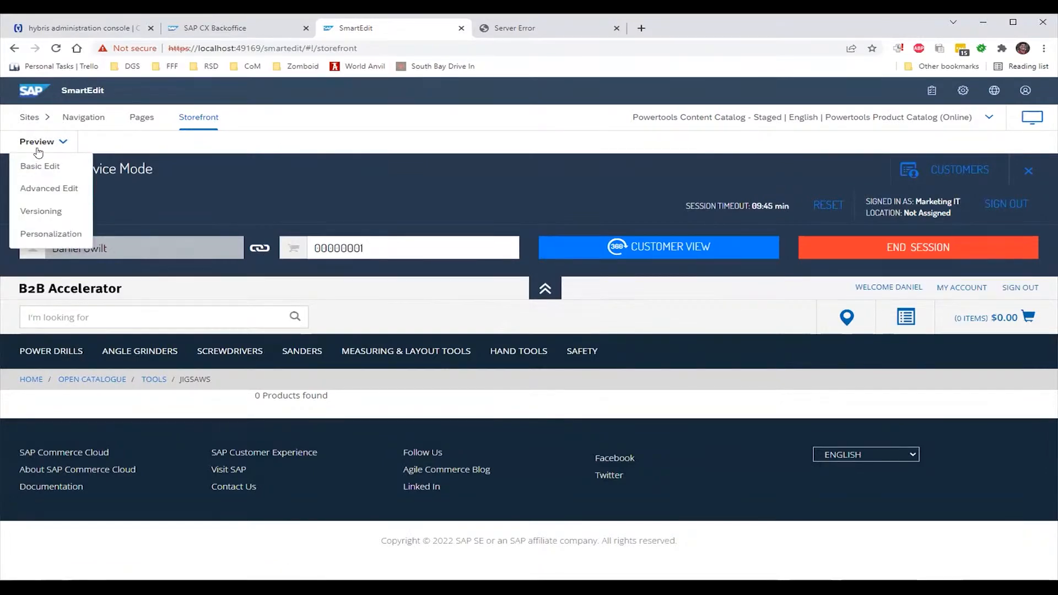
# Switch to Basic Edit, scroll down to the footer, then change the mode to Advanced Edit
pyautogui.click(36, 166)
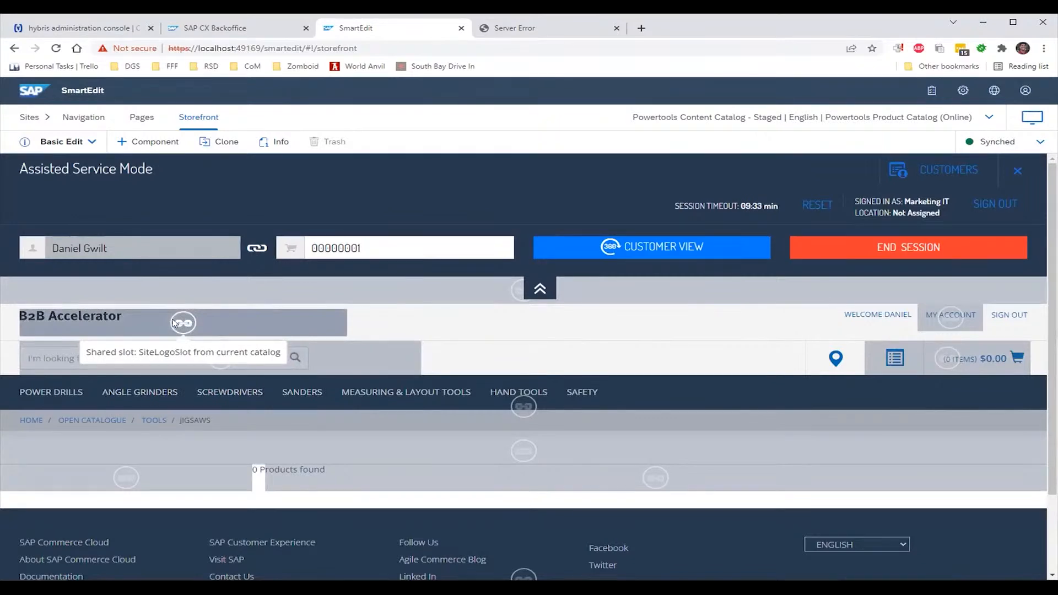
pyautogui.scroll(-2, 529, 416)
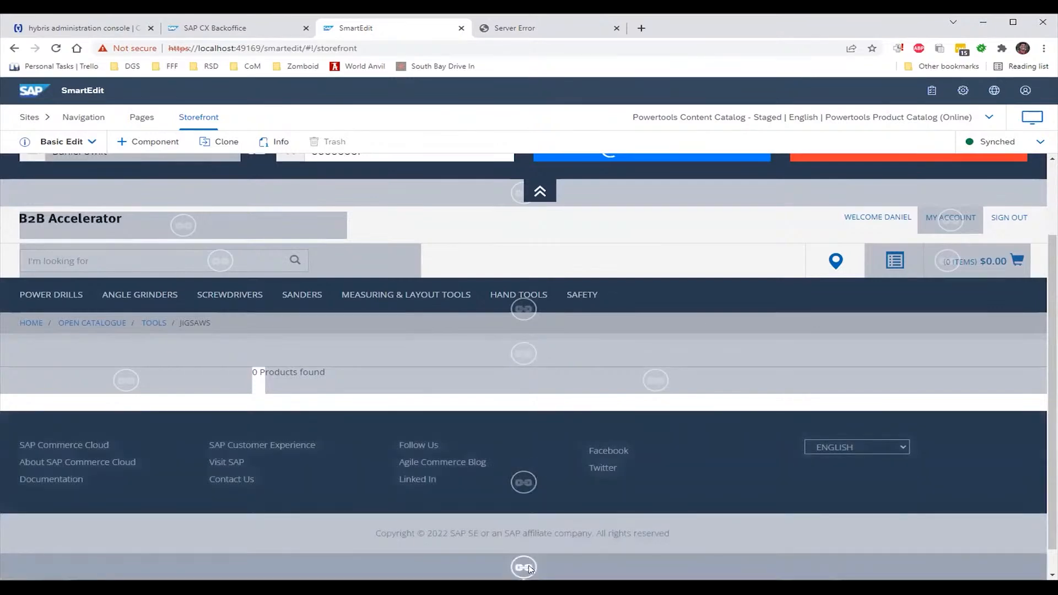
pyautogui.scroll(-1, 526, 562)
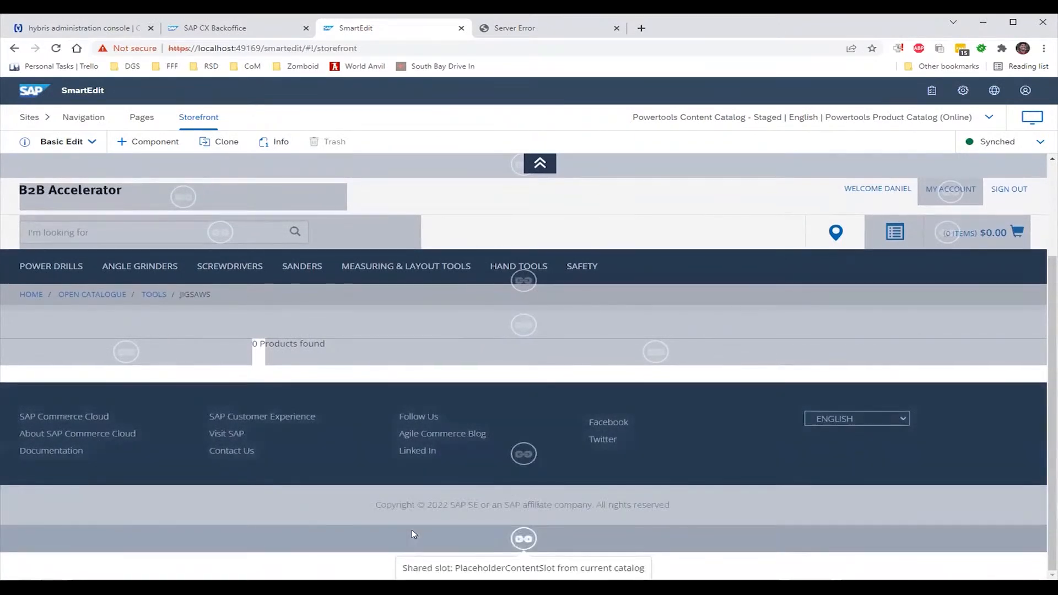
pyautogui.rightClick(524, 453)
pyautogui.press('Escape')
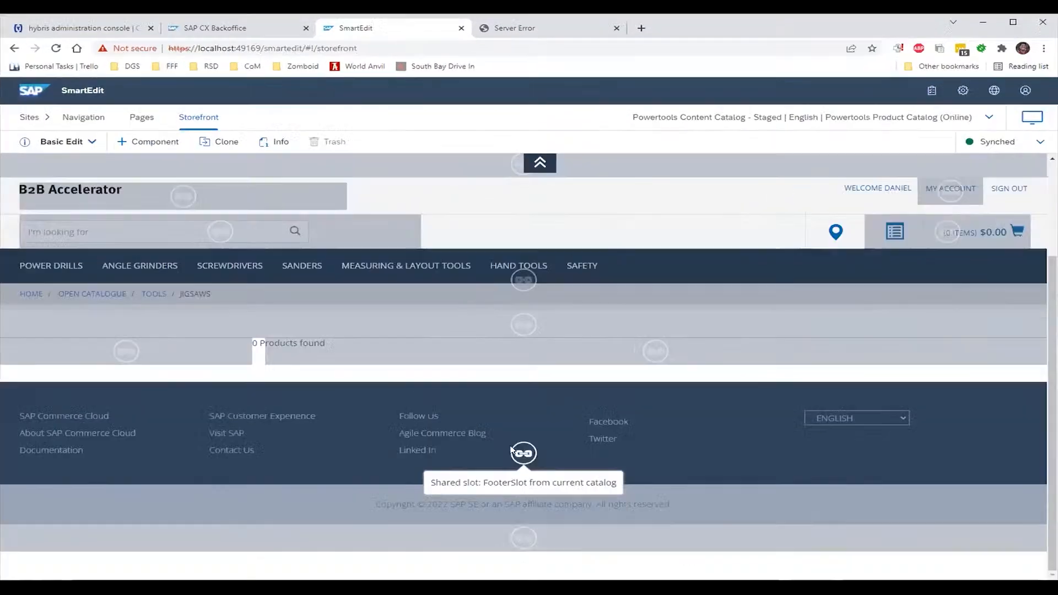
pyautogui.click(65, 142)
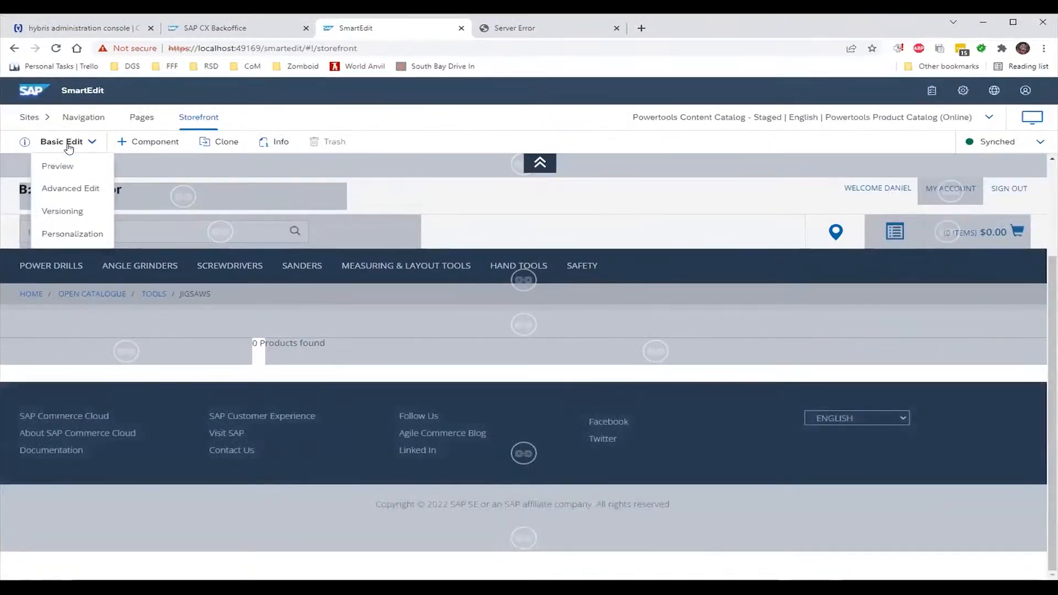
pyautogui.click(76, 187)
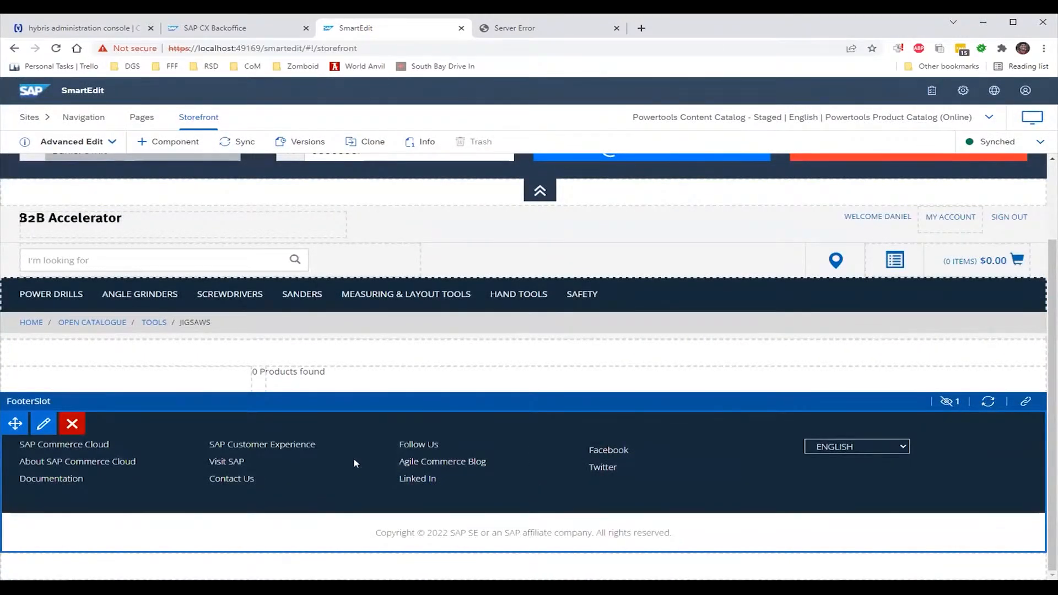
# Open the Footer Navigation Component editor and review its Content node entries, including About SAP Commerce Cloud Page
pyautogui.click(43, 429)
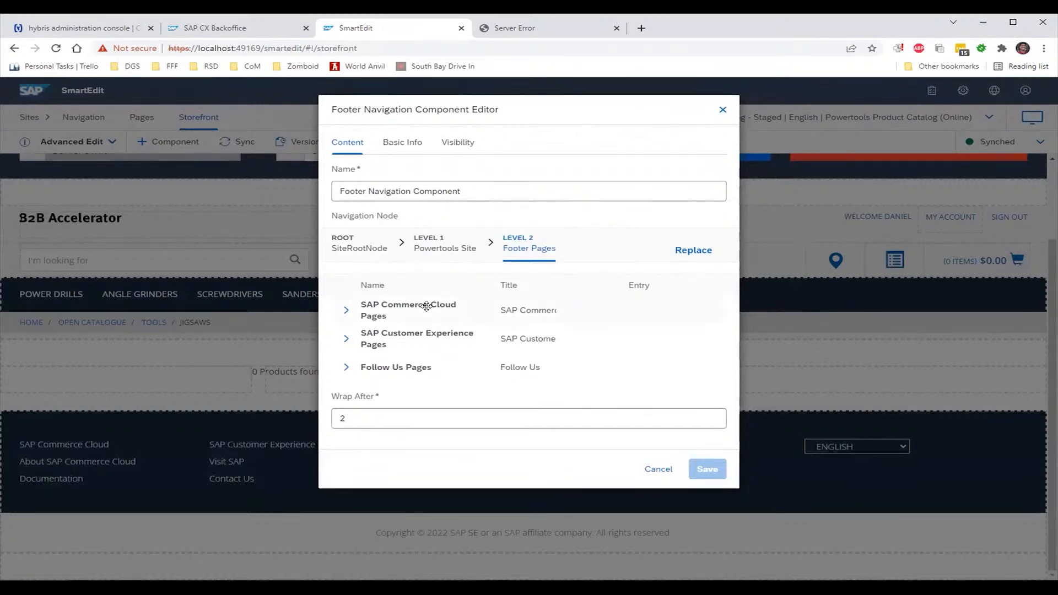
pyautogui.click(346, 309)
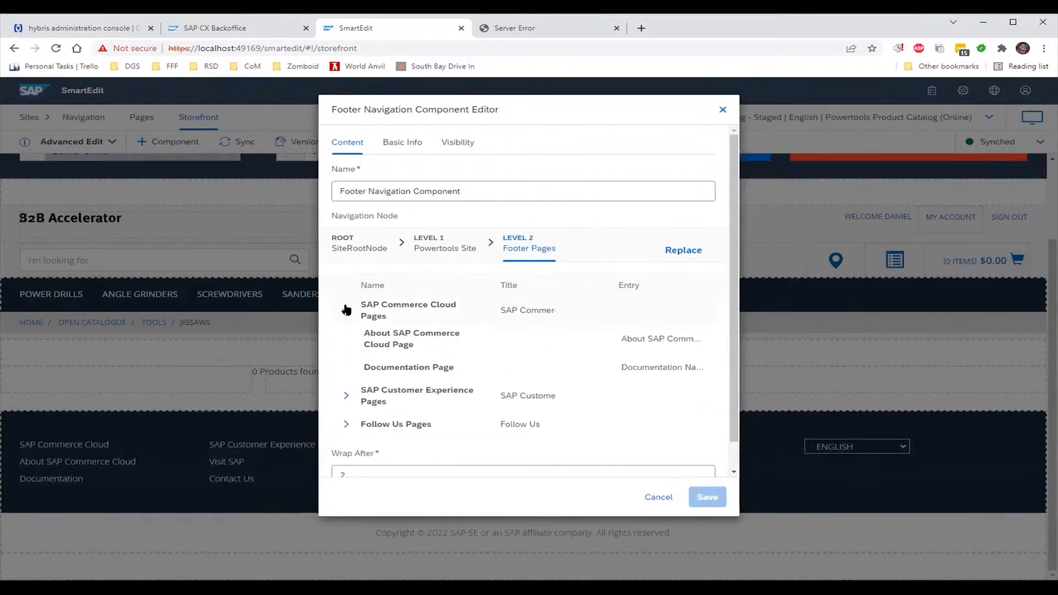
pyautogui.moveTo(420, 334); pyautogui.dragTo(456, 340)
pyautogui.click(431, 342)
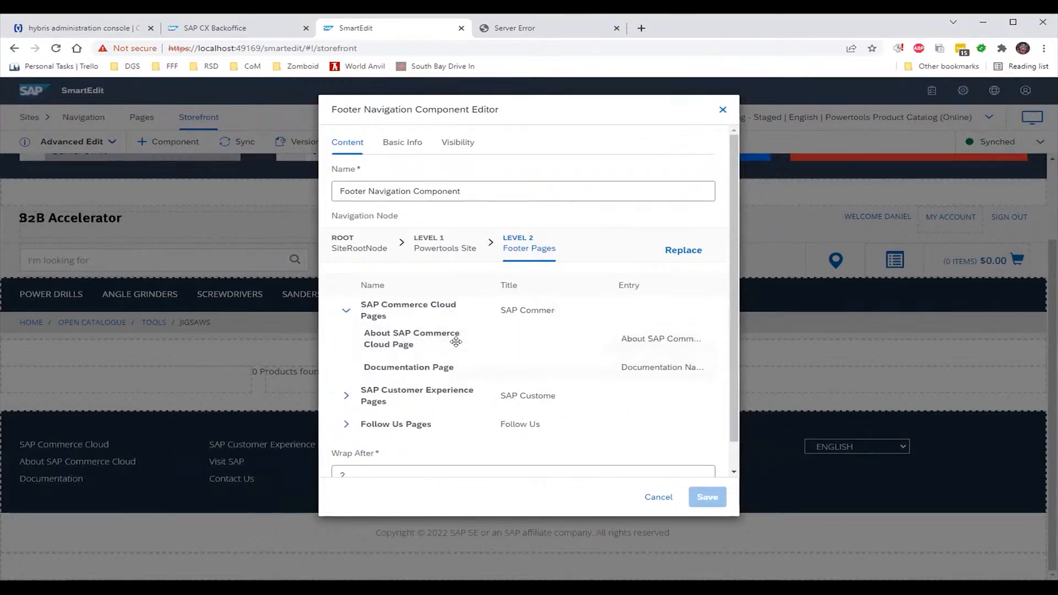
pyautogui.doubleClick(589, 340)
pyautogui.click(449, 339)
pyautogui.doubleClick(457, 315)
pyautogui.doubleClick(450, 349)
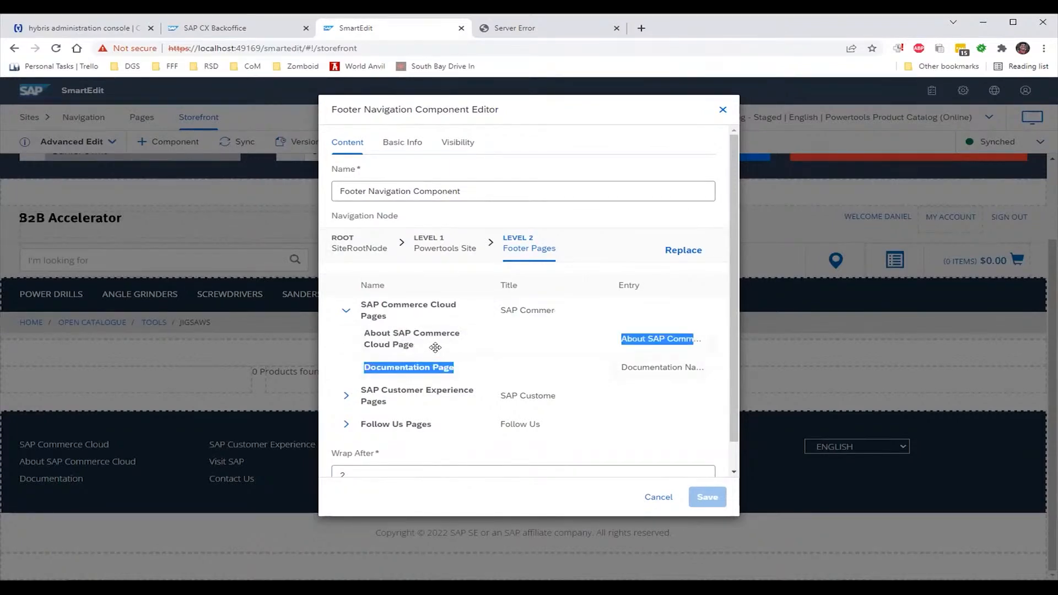
pyautogui.click(434, 348)
pyautogui.doubleClick(434, 307)
pyautogui.click(423, 343)
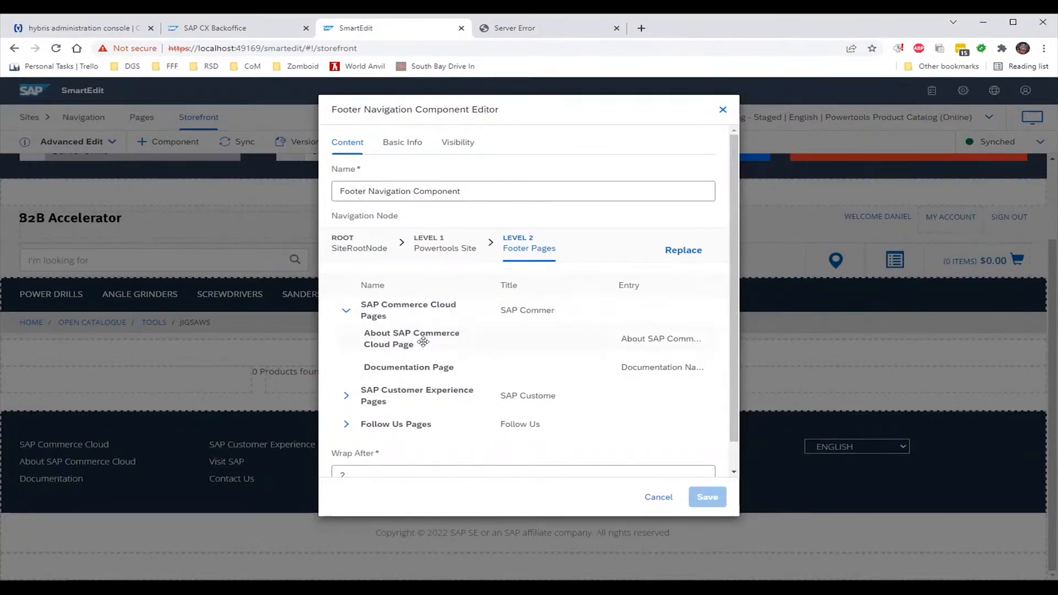
pyautogui.tripleClick(423, 342)
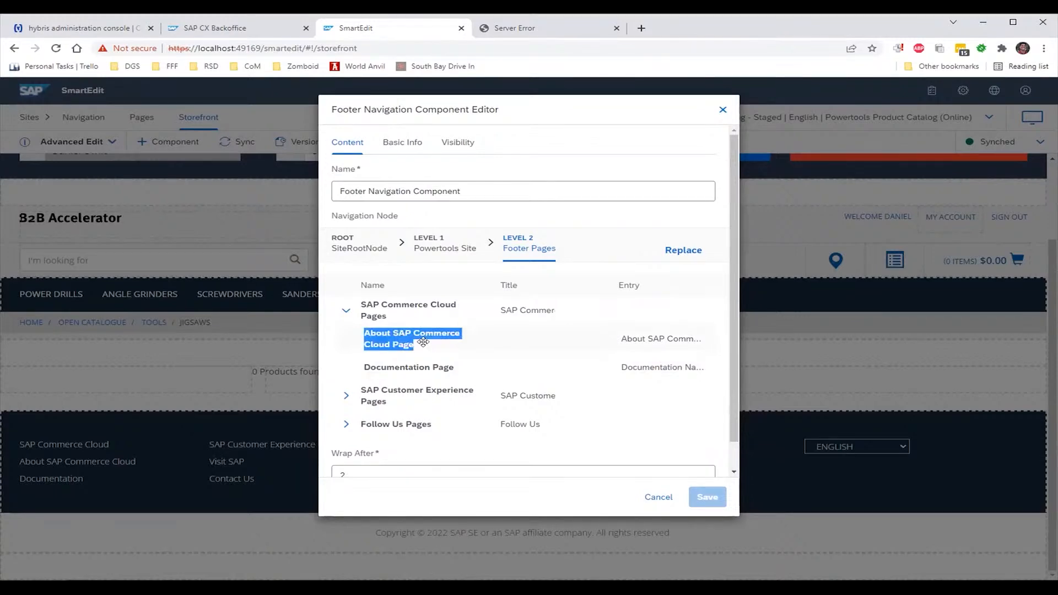
pyautogui.click(423, 342)
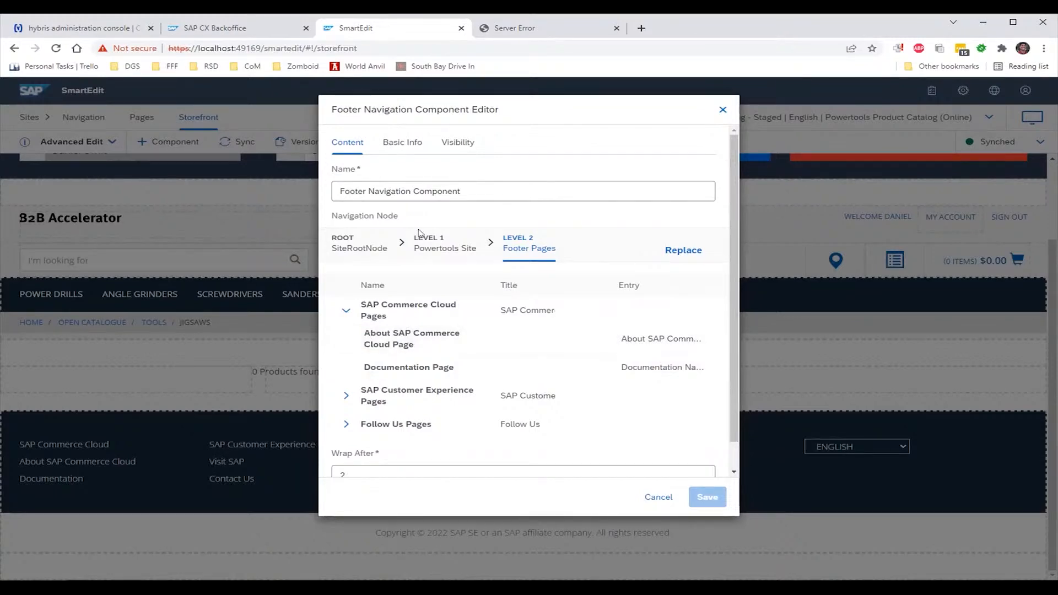
# Review the Basic Info tab: ID FooterNavigationComponent plus creation and modification times
pyautogui.click(389, 147)
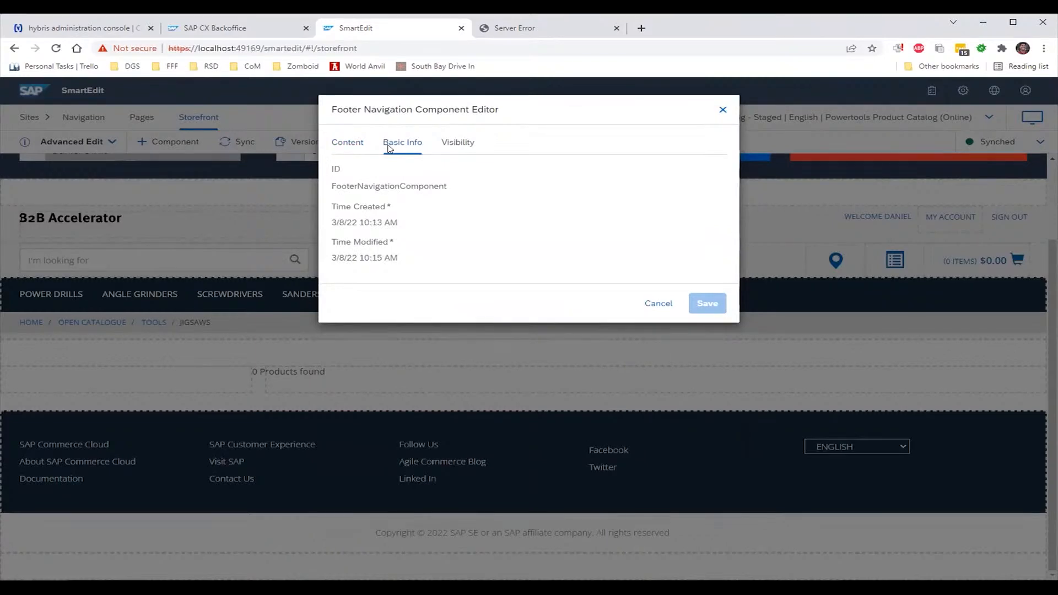
pyautogui.doubleClick(378, 186)
pyautogui.click(382, 212)
pyautogui.doubleClick(374, 252)
pyautogui.doubleClick(385, 219)
pyautogui.click(384, 183)
pyautogui.doubleClick(384, 185)
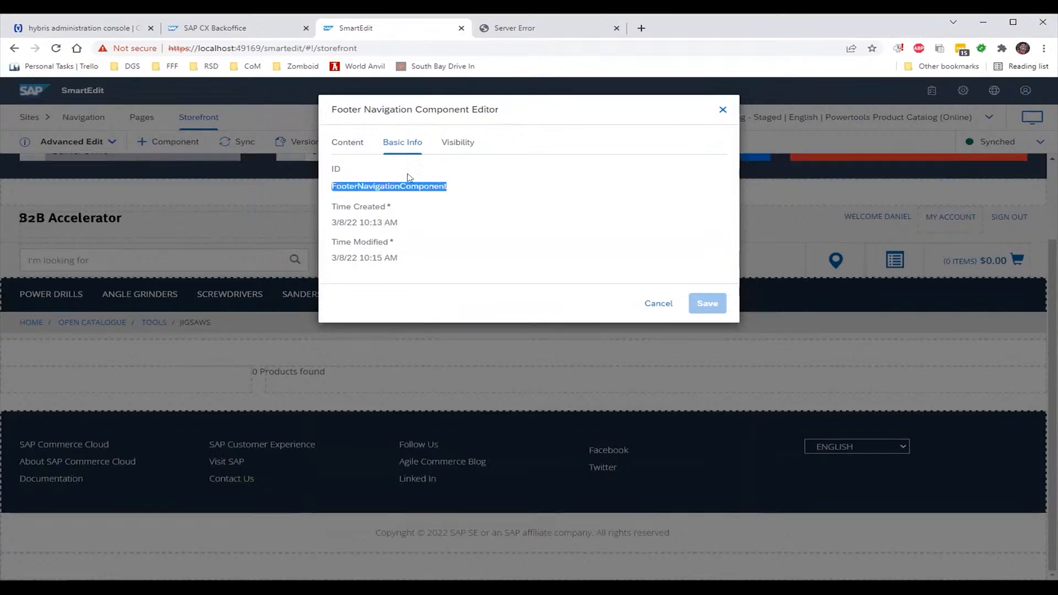
pyautogui.click(457, 143)
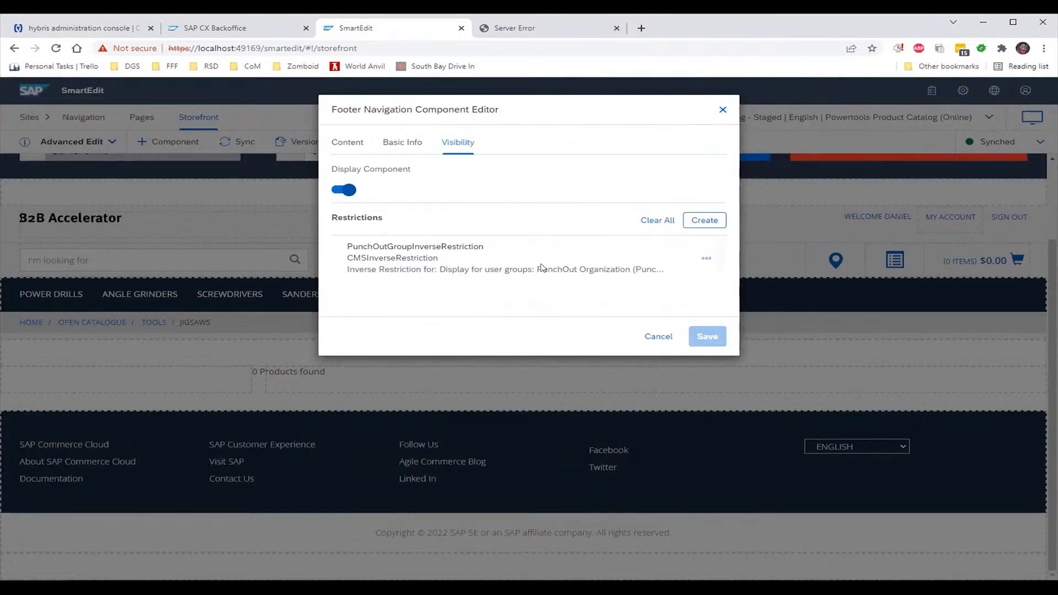
# Open the PunchOutGroupInverseRestriction for editing, then cancel without changes
pyautogui.click(706, 261)
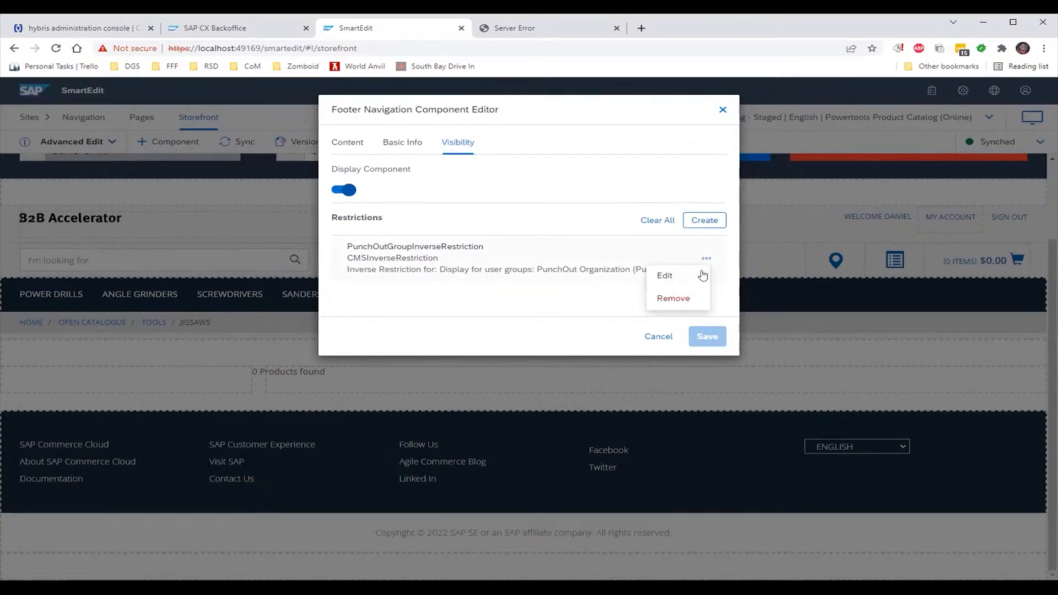
pyautogui.click(702, 278)
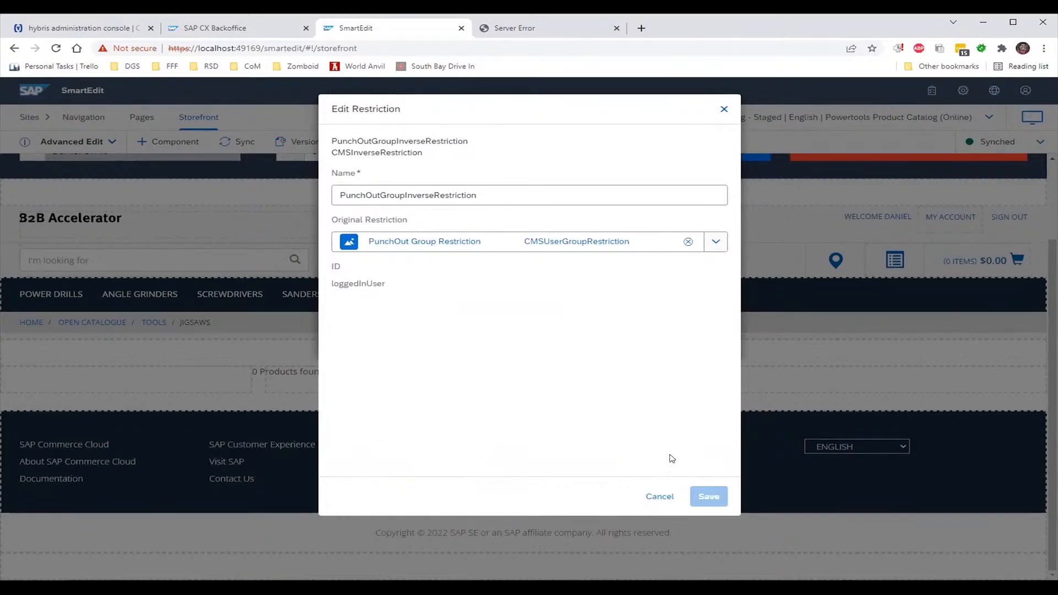
pyautogui.click(662, 497)
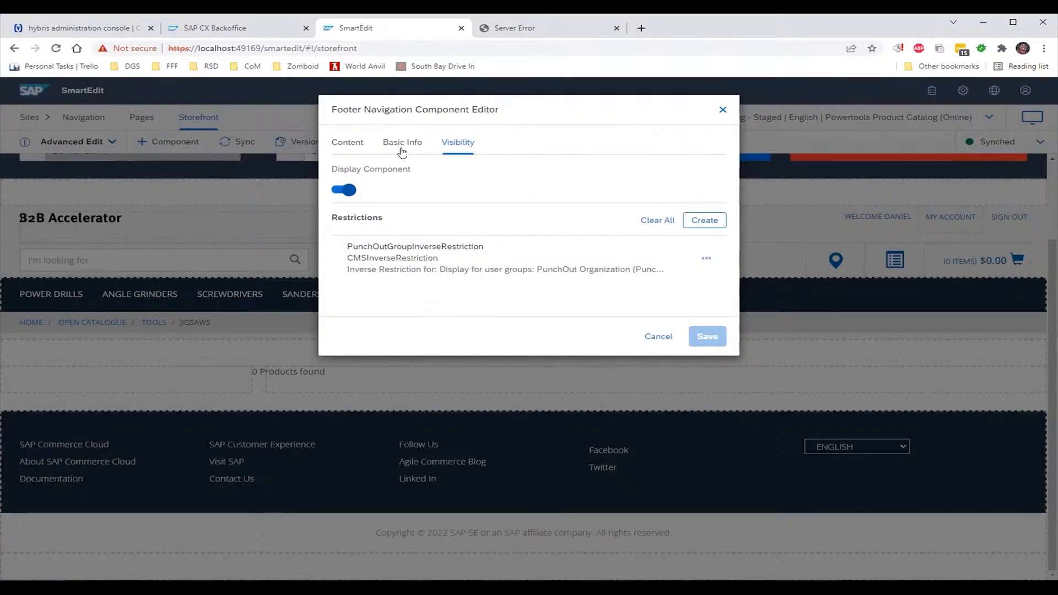
# Browse a replacement node under SiteRootNode, then cancel and discard the unsaved component changes
pyautogui.click(338, 142)
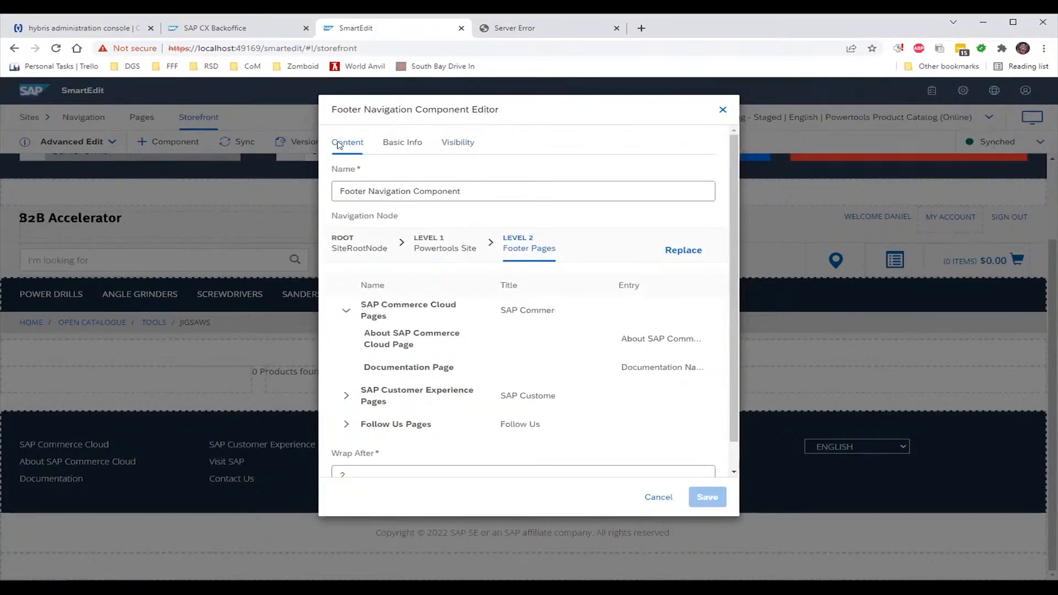
pyautogui.doubleClick(507, 311)
pyautogui.click(682, 251)
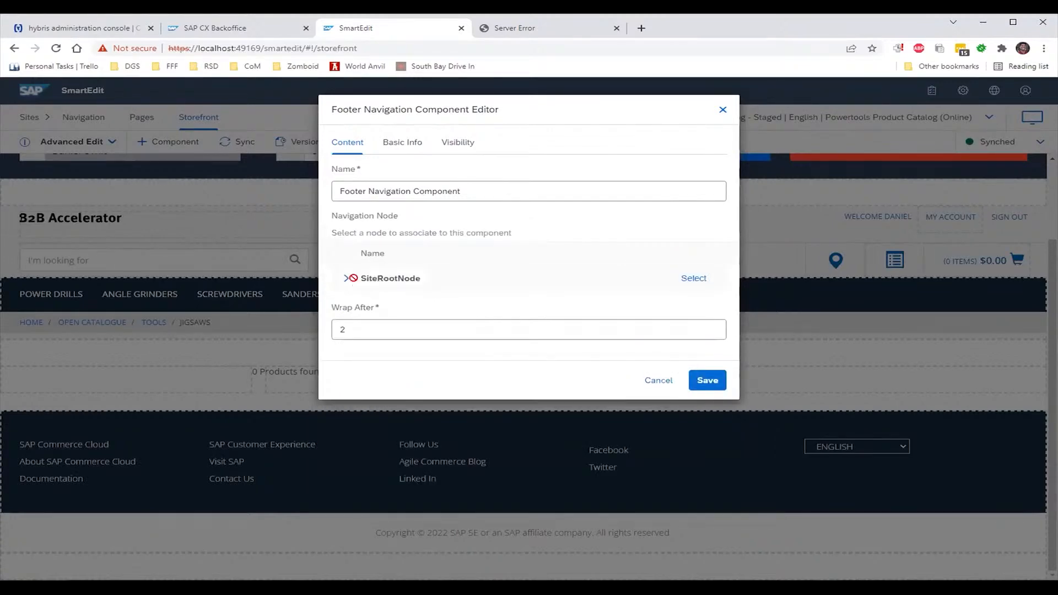
pyautogui.click(347, 278)
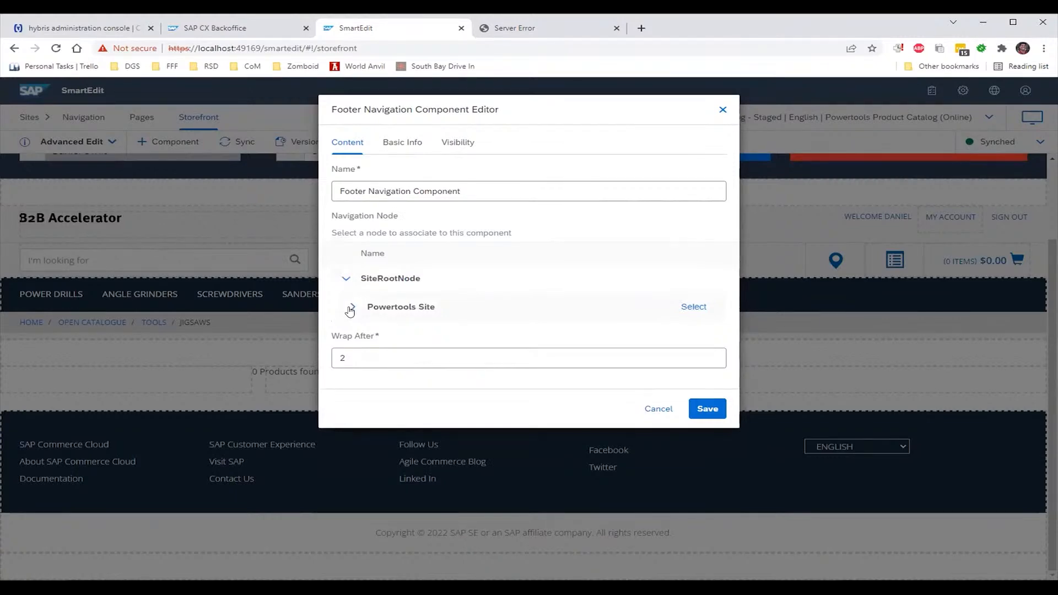
pyautogui.click(657, 409)
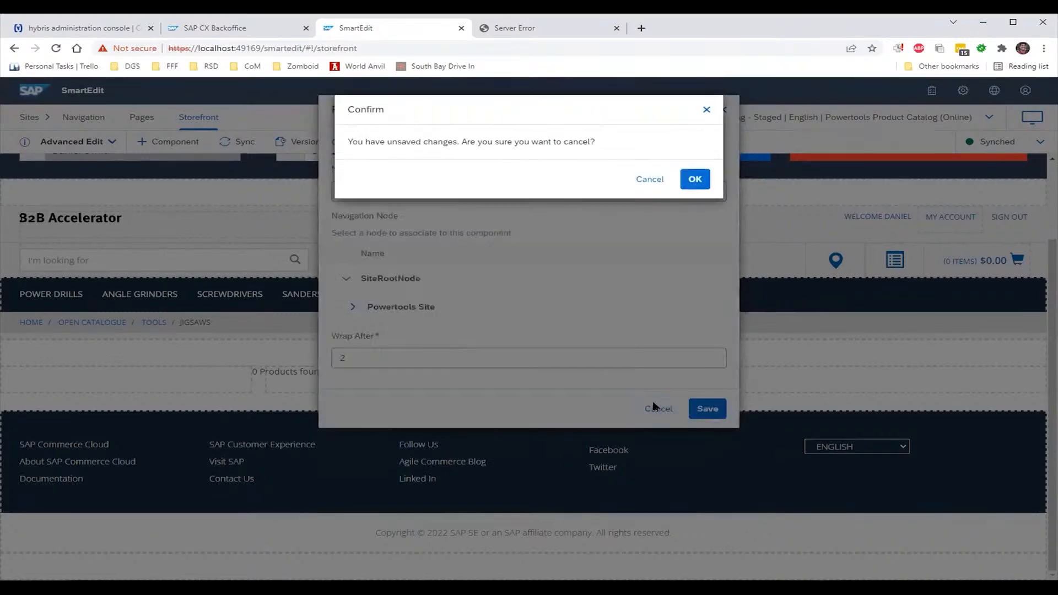
pyautogui.click(692, 180)
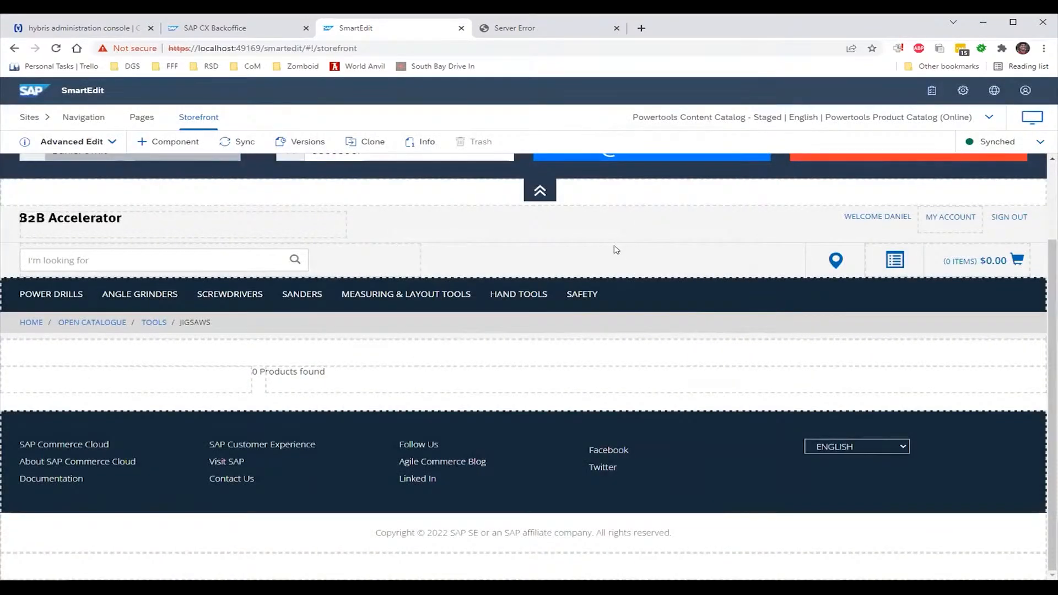
pyautogui.moveTo(524, 378)
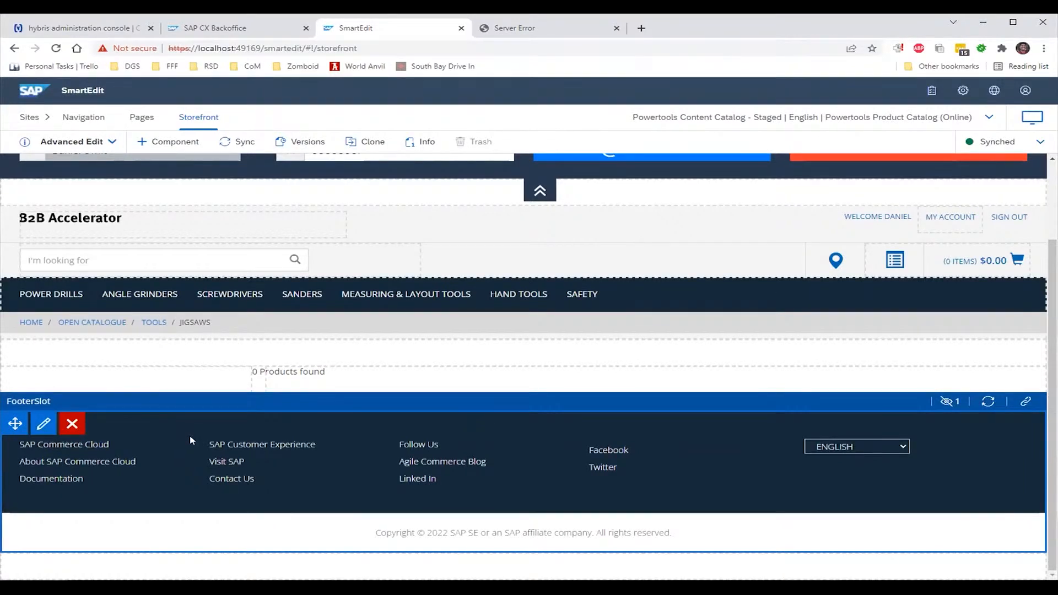
# Inspect the FooterSlot's sharing info and hidden PunchOut Footer Component, then list addable component types
pyautogui.click(1026, 402)
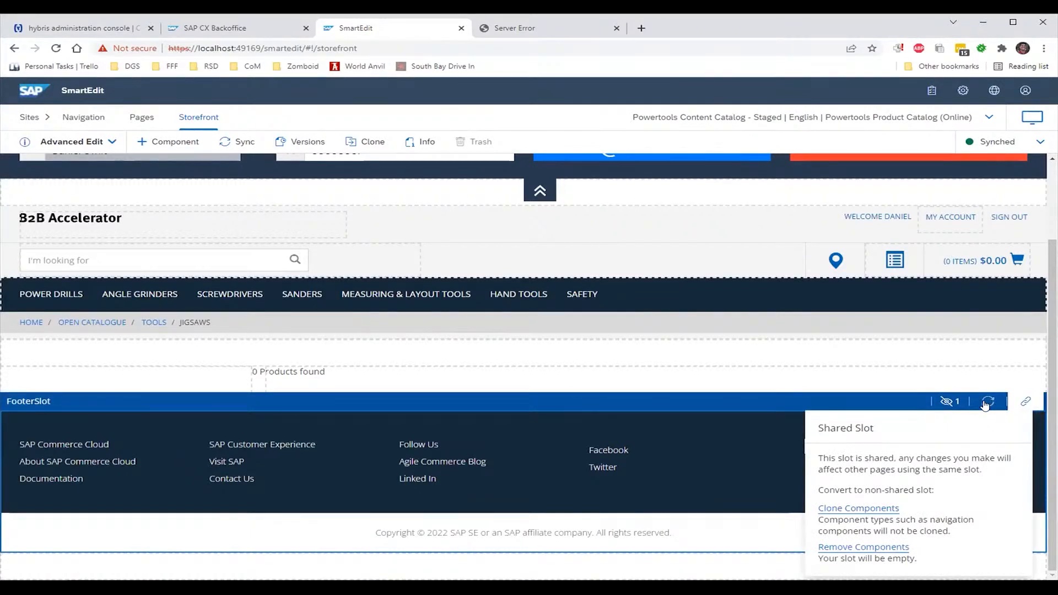
pyautogui.click(949, 403)
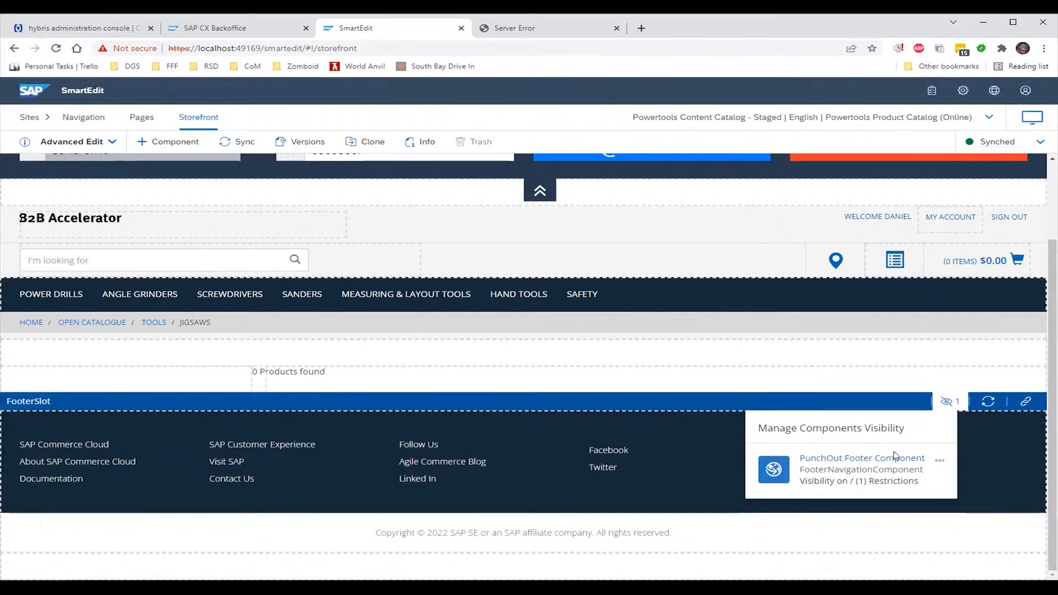
pyautogui.click(940, 458)
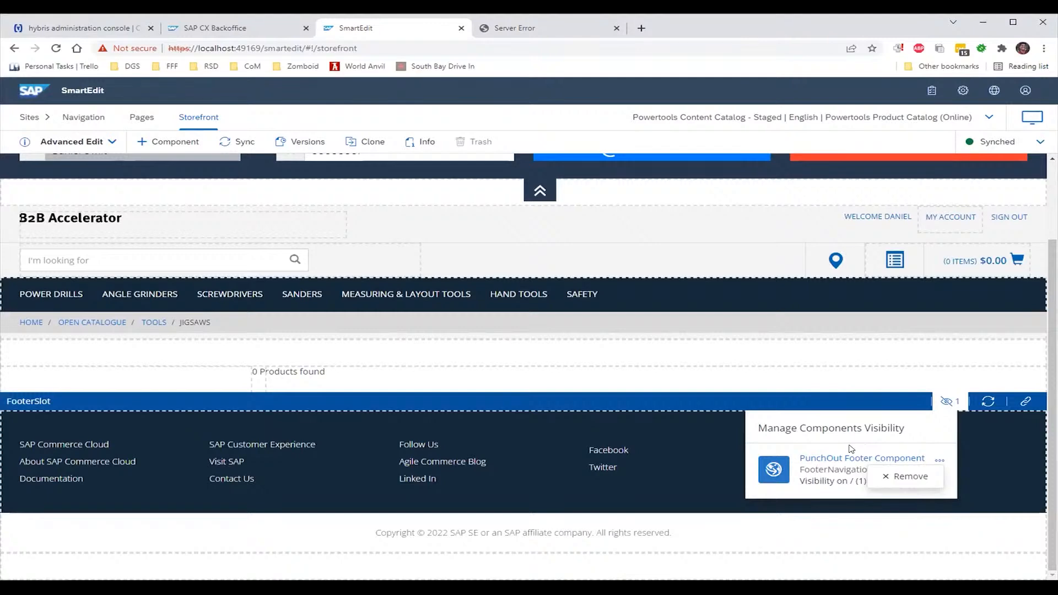
pyautogui.click(963, 422)
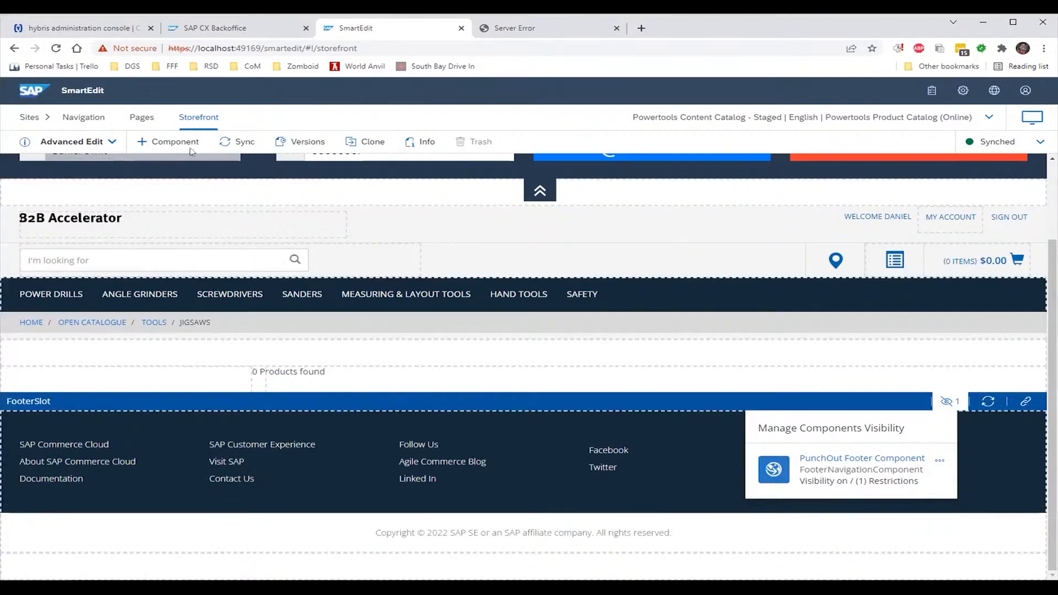
pyautogui.click(169, 143)
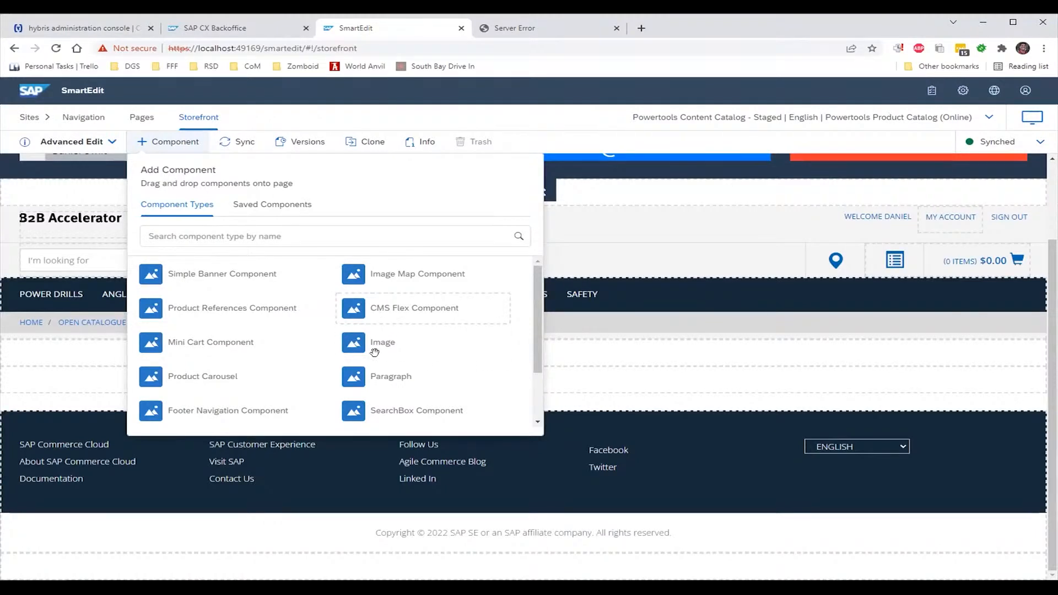
# Place a Paragraph component named 'My Paragraph' with a short self-introduction line and save it
pyautogui.scroll(-1, 374, 396)
pyautogui.scroll(-2, 373, 395)
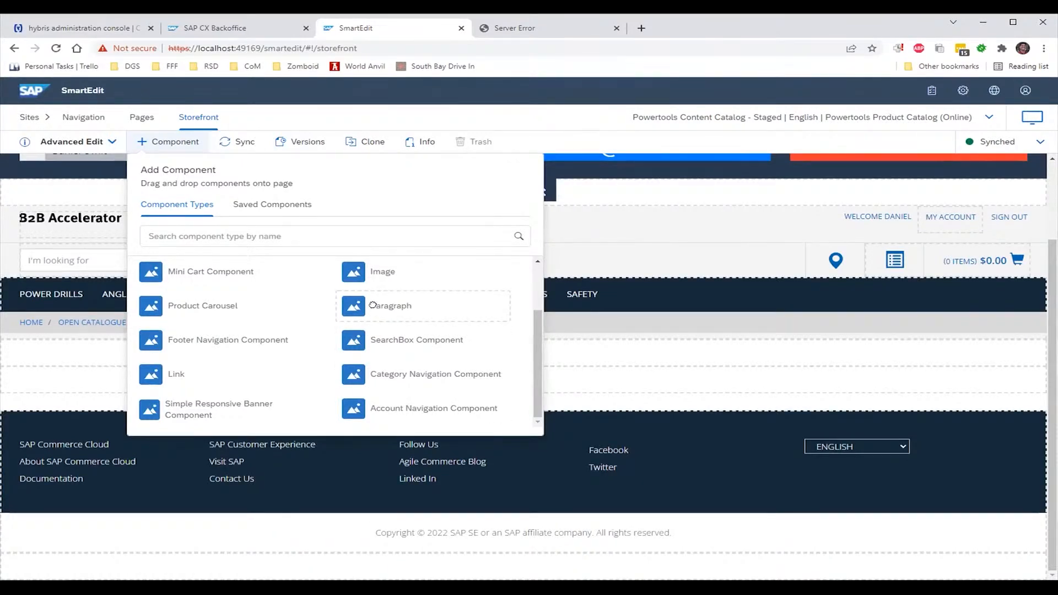
pyautogui.moveTo(366, 303); pyautogui.dragTo(282, 227)
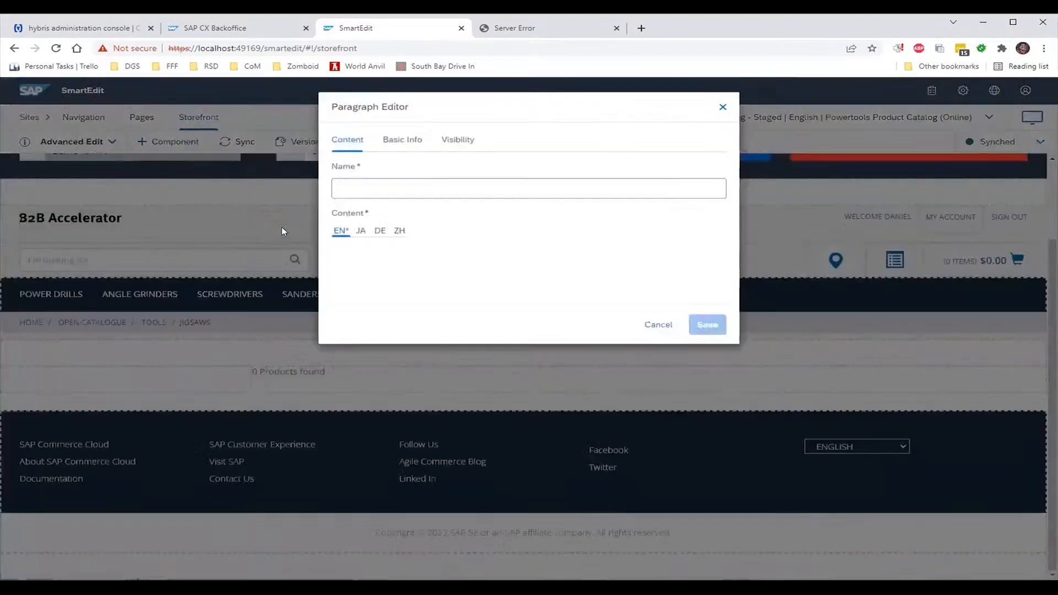
pyautogui.click(421, 191)
pyautogui.write('My')
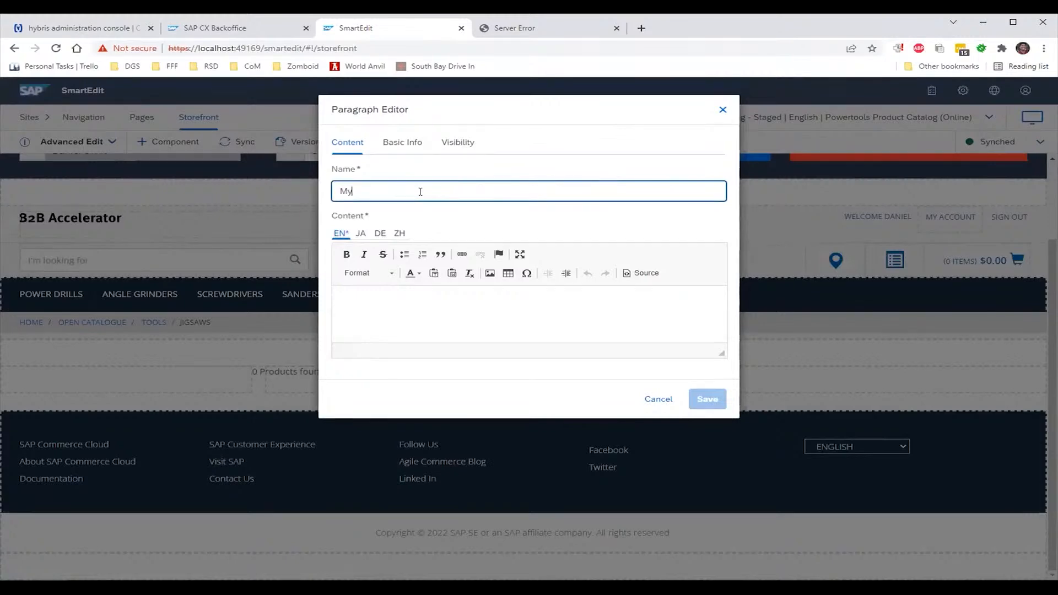
pyautogui.write(' Paragraph')
pyautogui.press('Tab')
pyautogui.write('This is m')
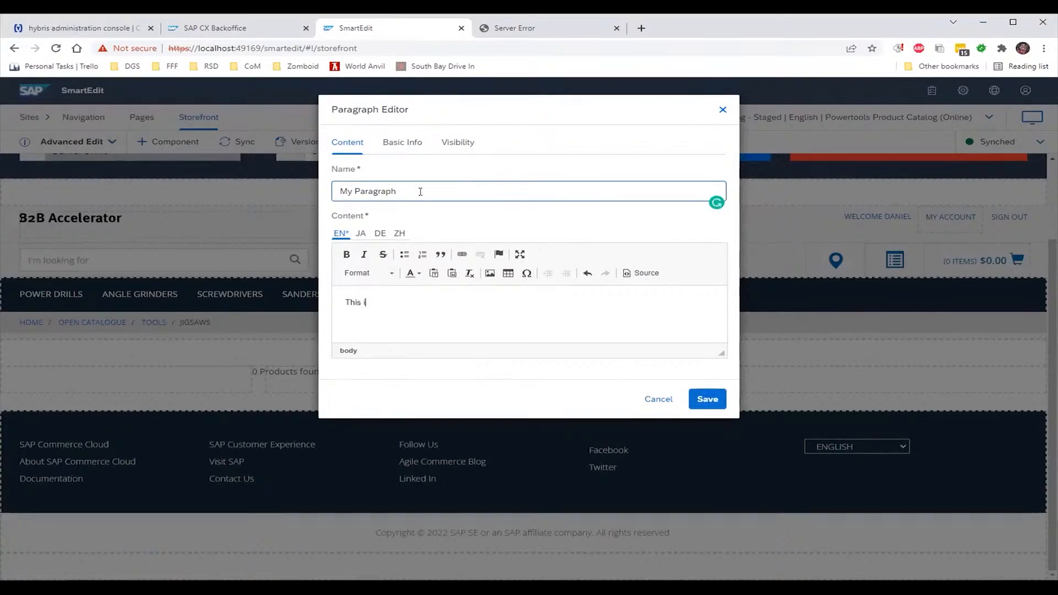
pyautogui.write('e the')
pyautogui.press('BackSpace')
pyautogui.press('BackSpace')
pyautogui.press('BackSpace')
pyautogui.write('... Dan the Man :D')
pyautogui.click(704, 396)
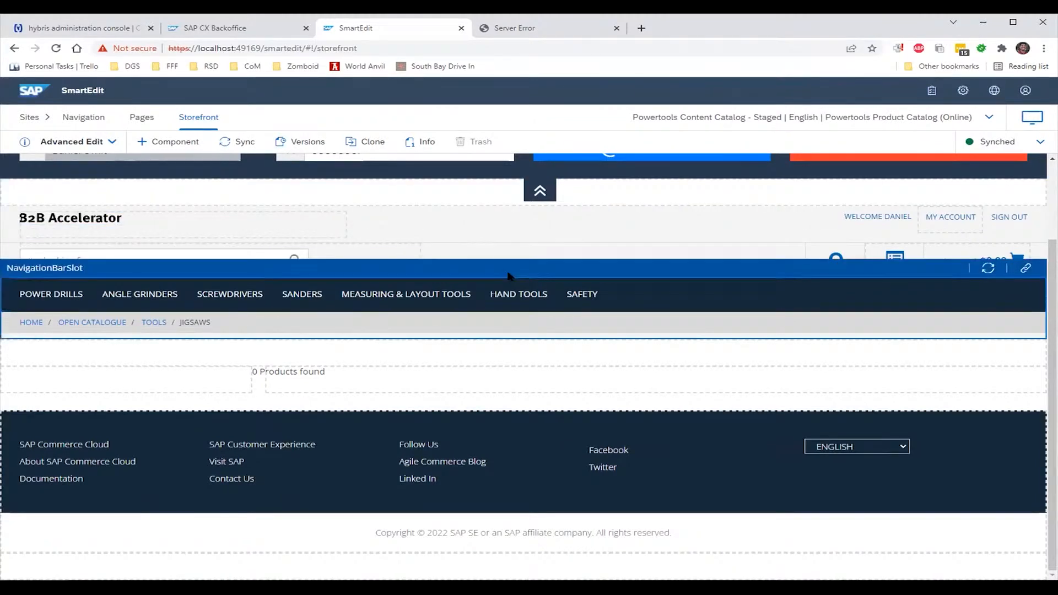
pyautogui.scroll(2, 508, 276)
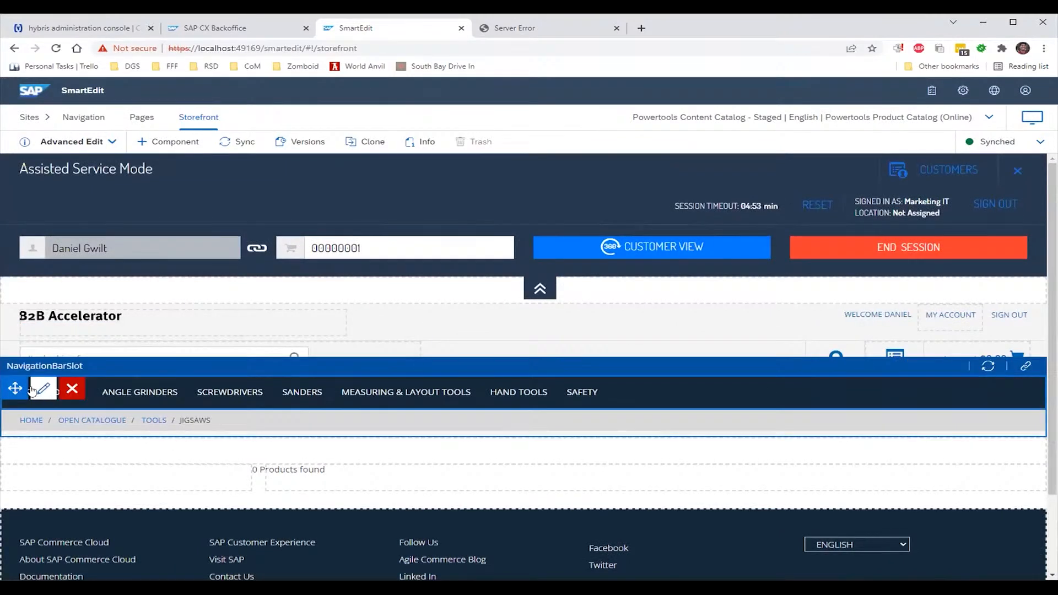
pyautogui.moveTo(18, 389); pyautogui.dragTo(11, 441)
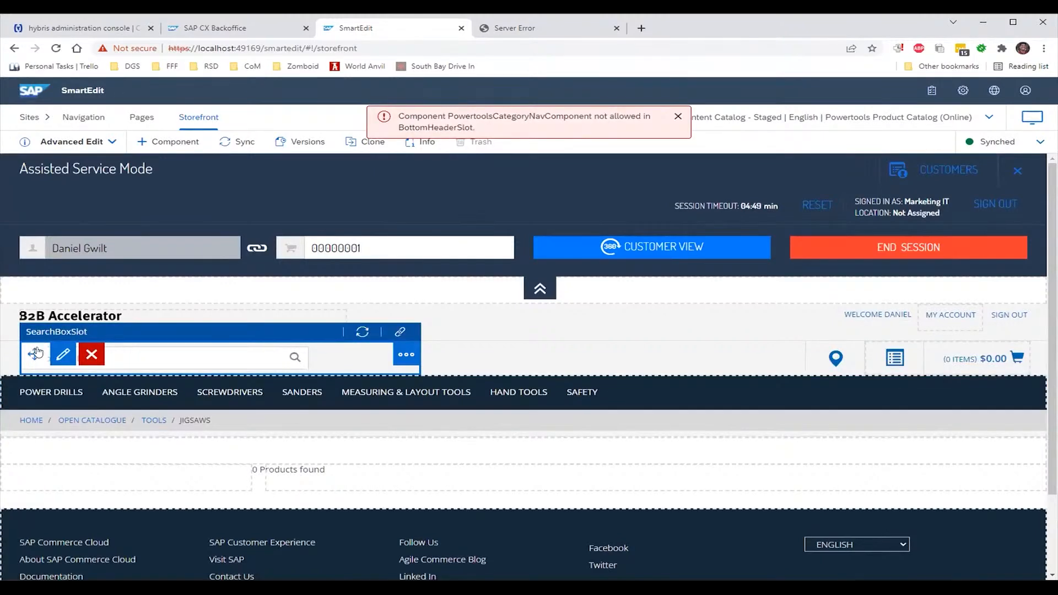
pyautogui.moveTo(35, 354)
pyautogui.mouseDown()
pyautogui.moveTo(42, 470)
pyautogui.moveTo(38, 383)
pyautogui.moveTo(86, 502)
pyautogui.moveTo(118, 513)
pyautogui.mouseUp()
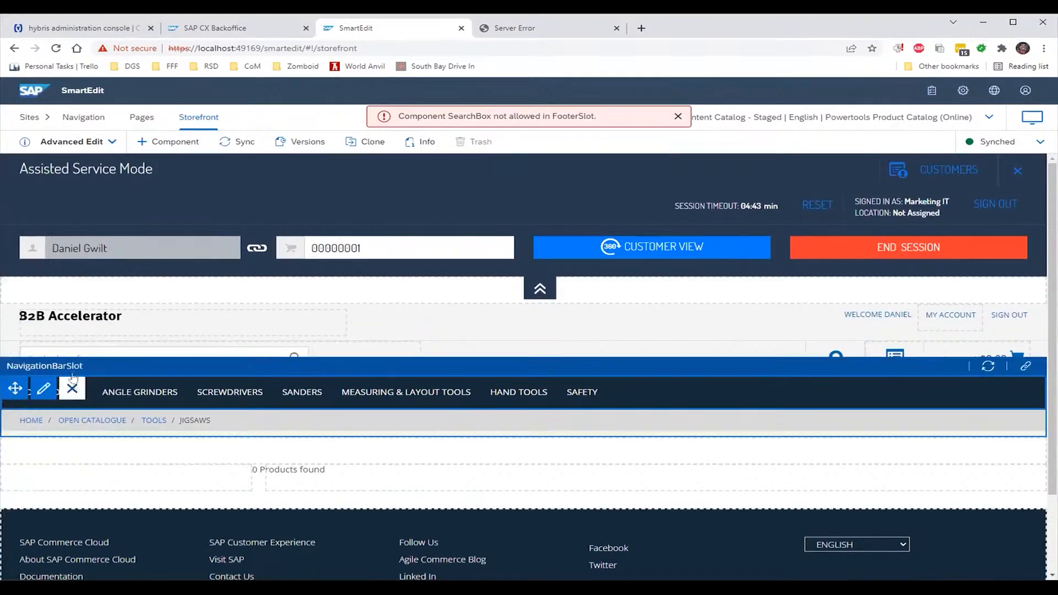
pyautogui.moveTo(57, 353)
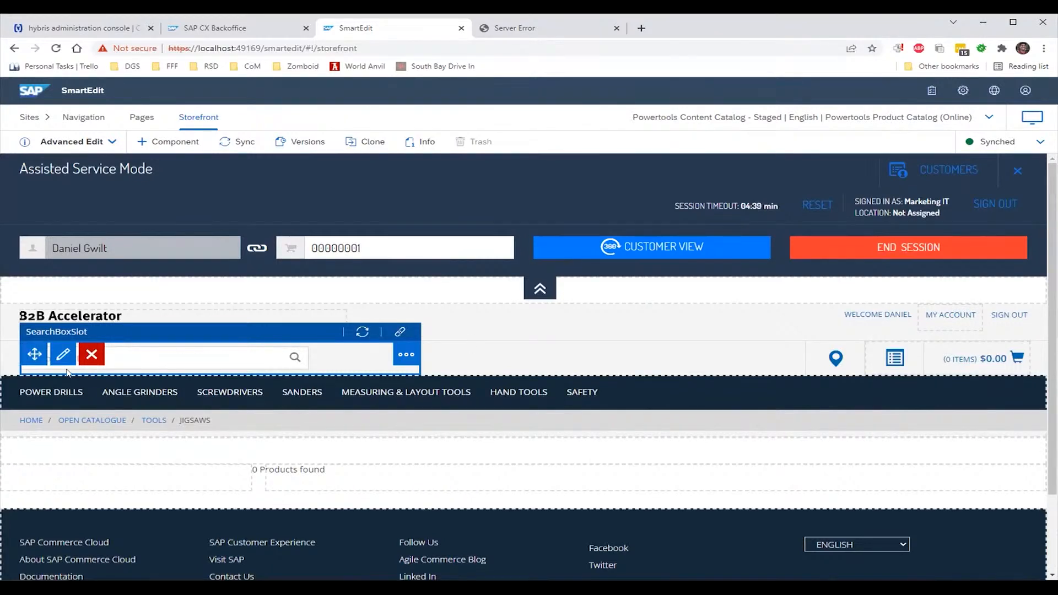
pyautogui.moveTo(37, 368); pyautogui.dragTo(90, 504)
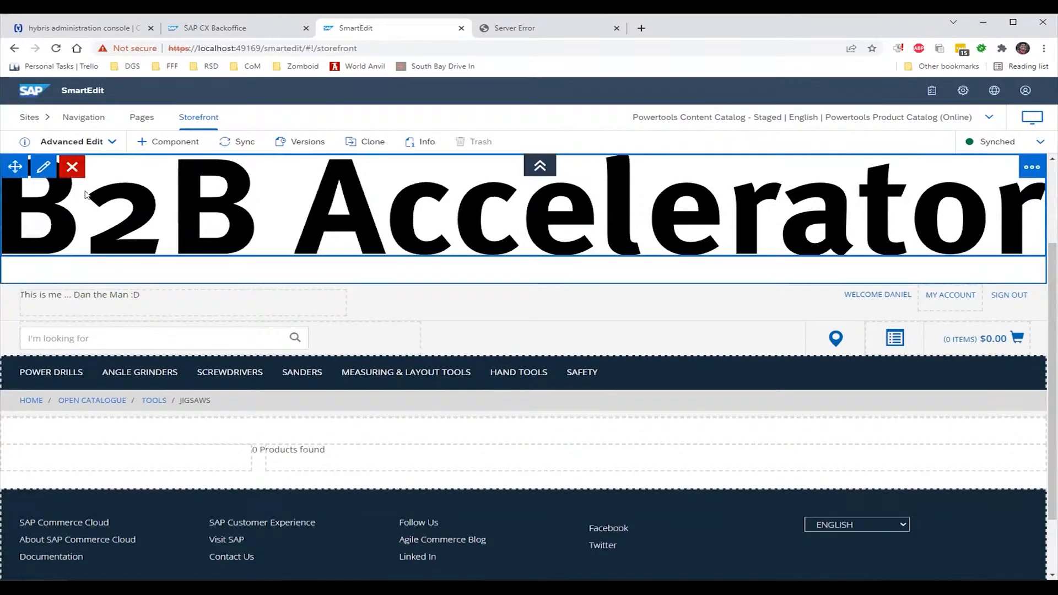
# Remove the site logo component, then the remaining component in SiteLogoSlot, confirming each removal
pyautogui.click(72, 167)
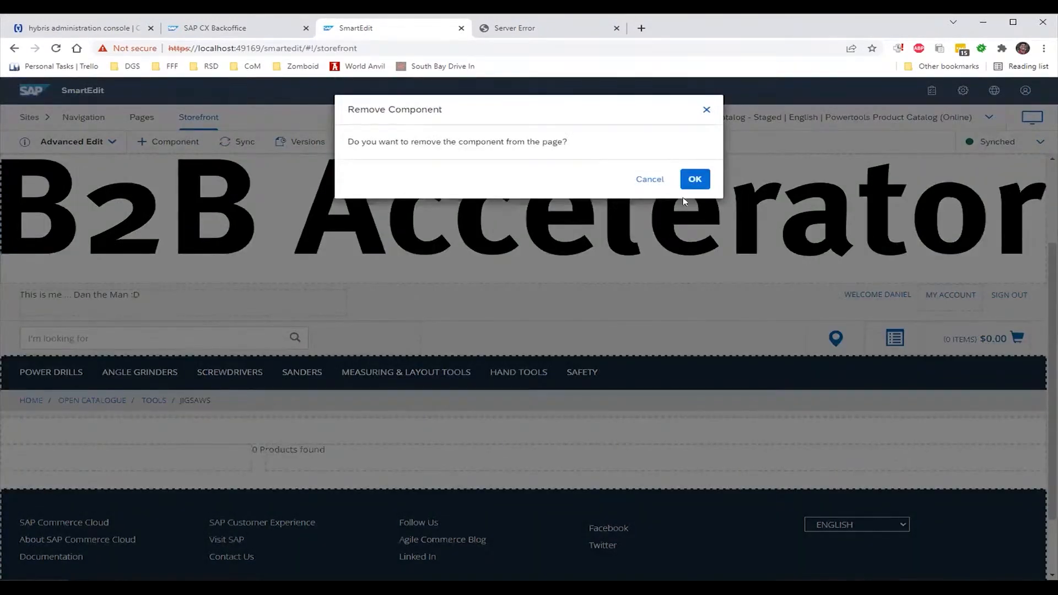
pyautogui.click(695, 180)
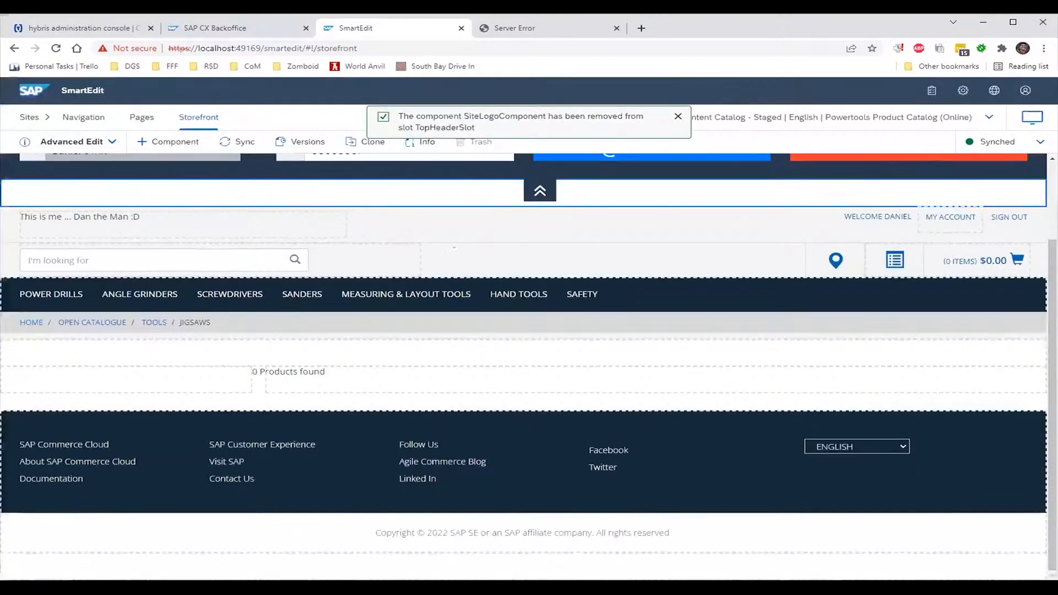
pyautogui.scroll(2, 401, 236)
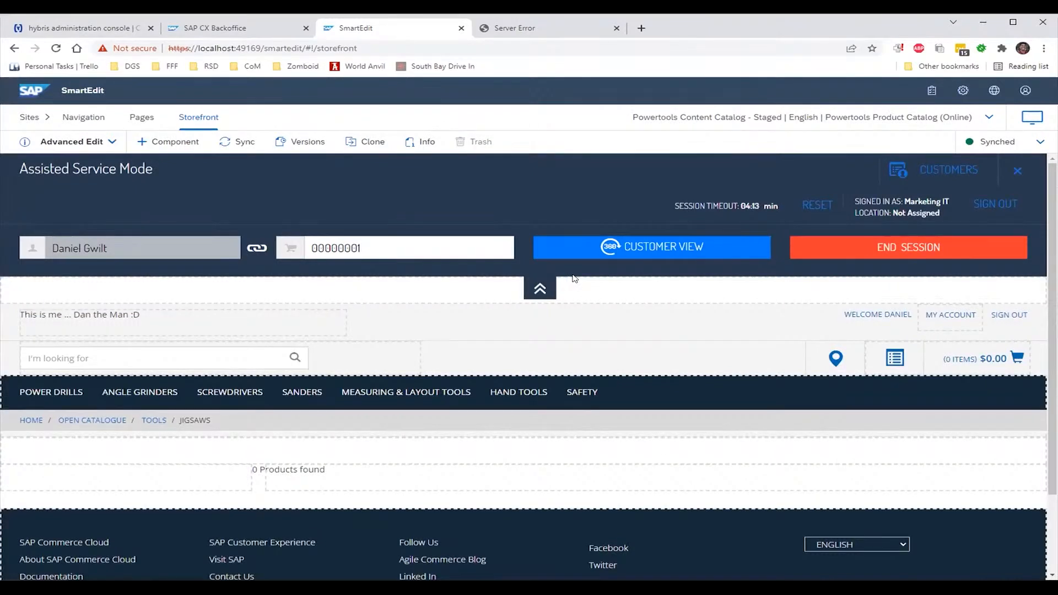
pyautogui.moveTo(243, 292)
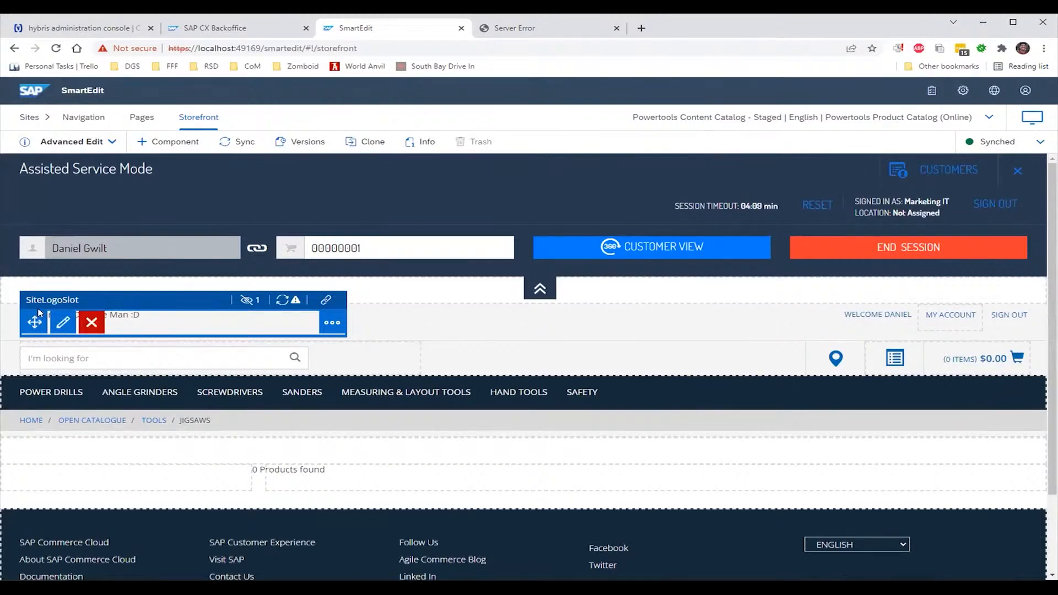
pyautogui.moveTo(48, 330); pyautogui.dragTo(117, 328)
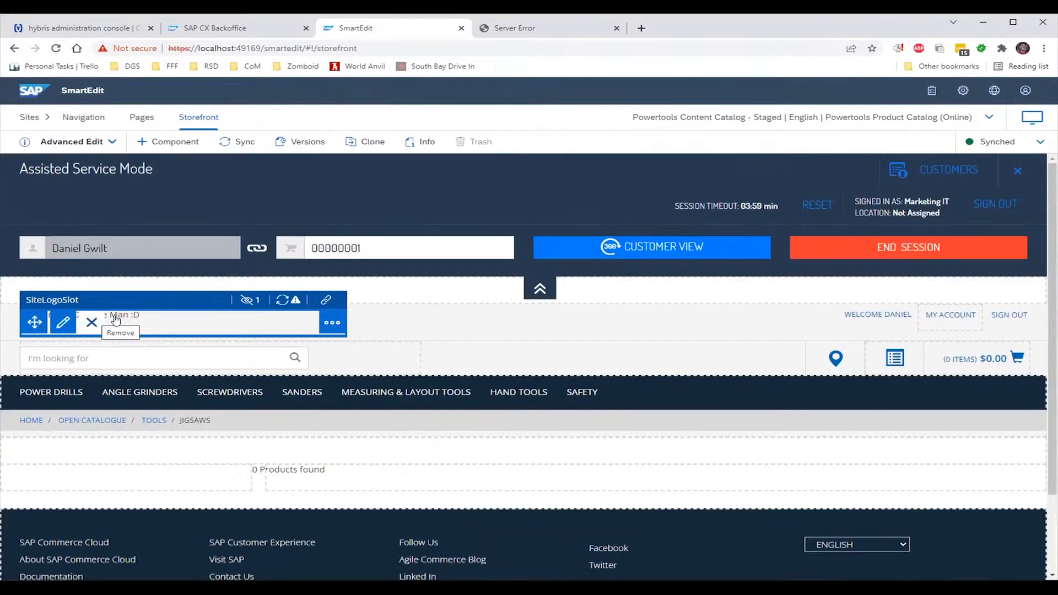
pyautogui.click(85, 323)
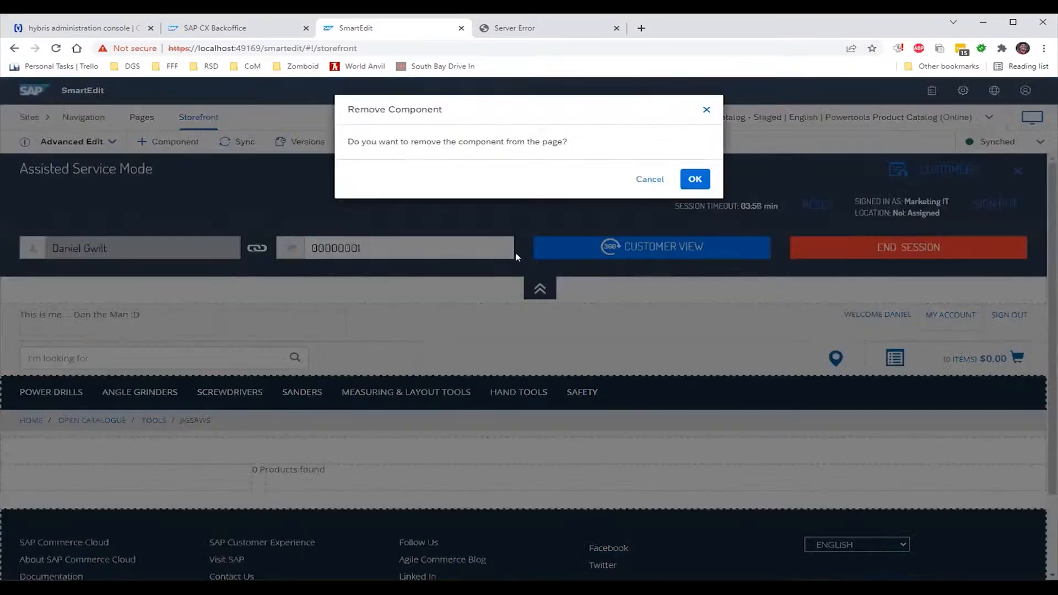
pyautogui.click(695, 179)
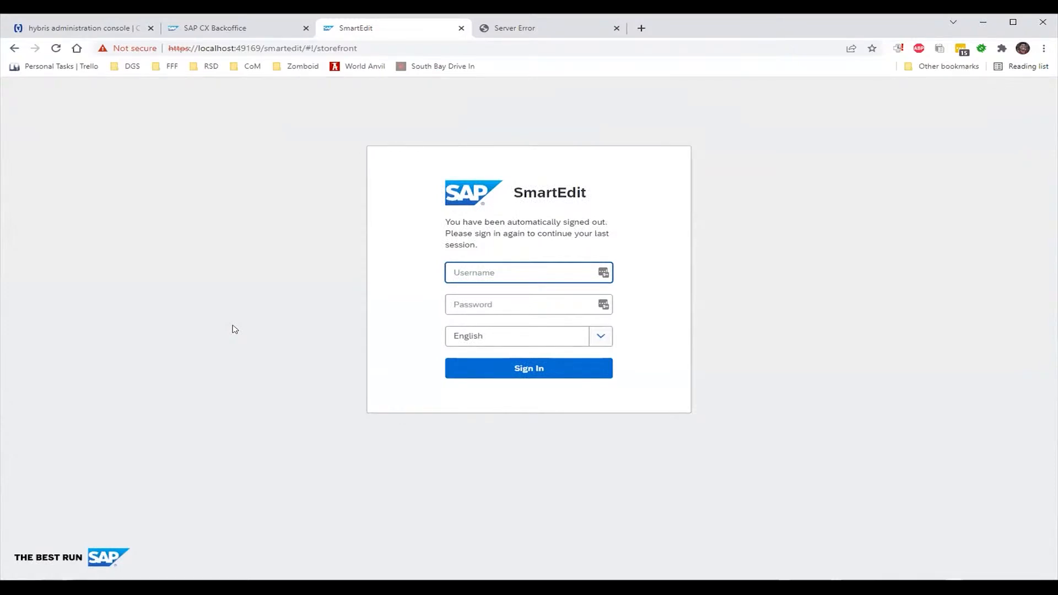
# Sign in to SmartEdit with the administrator account's username and password
pyautogui.click(609, 279)
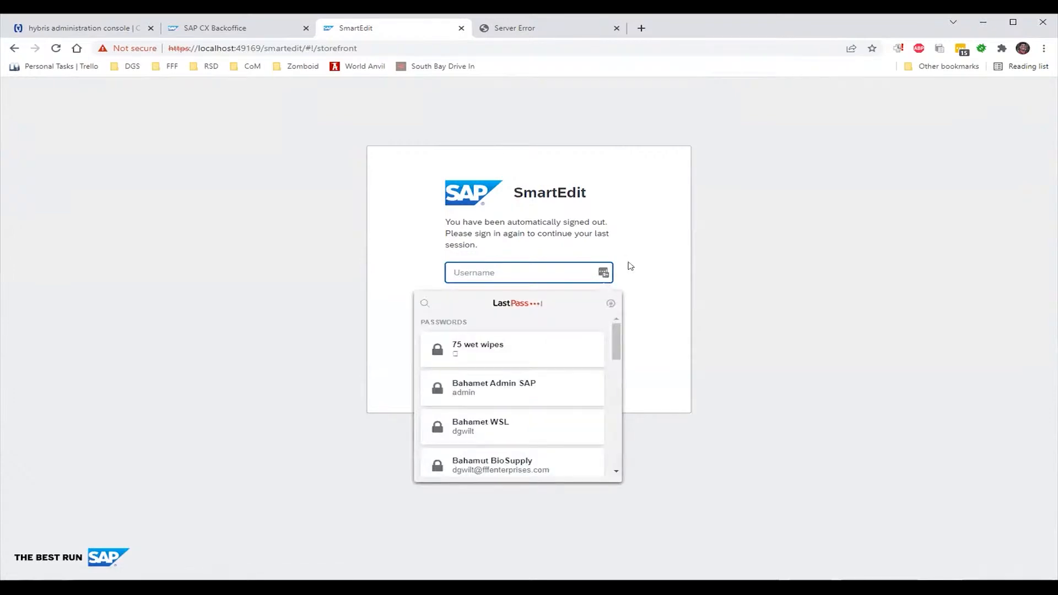
pyautogui.click(631, 267)
pyautogui.click(550, 263)
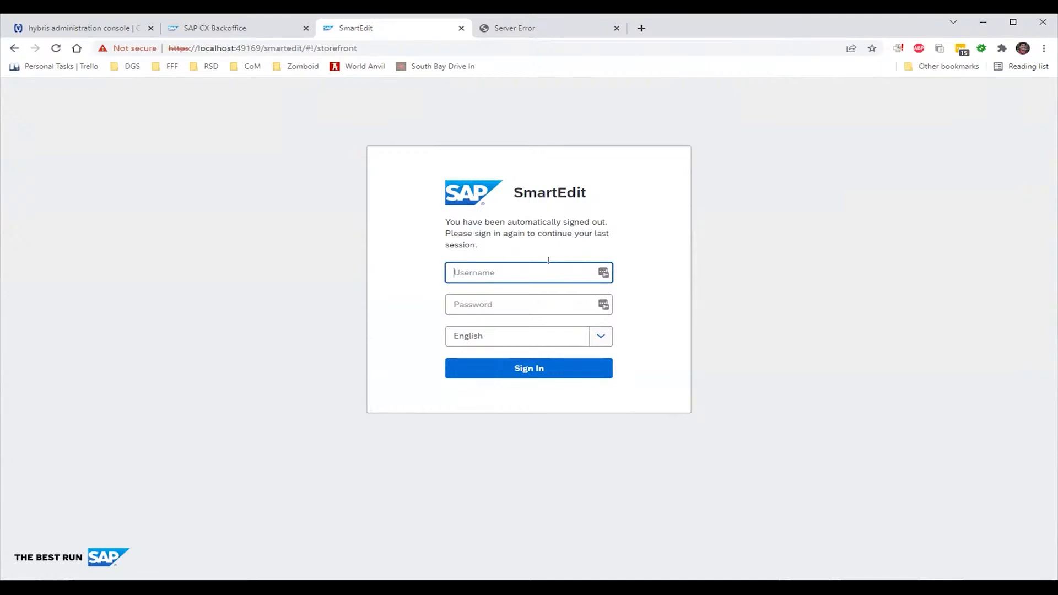
pyautogui.write('admin')
pyautogui.press('Tab')
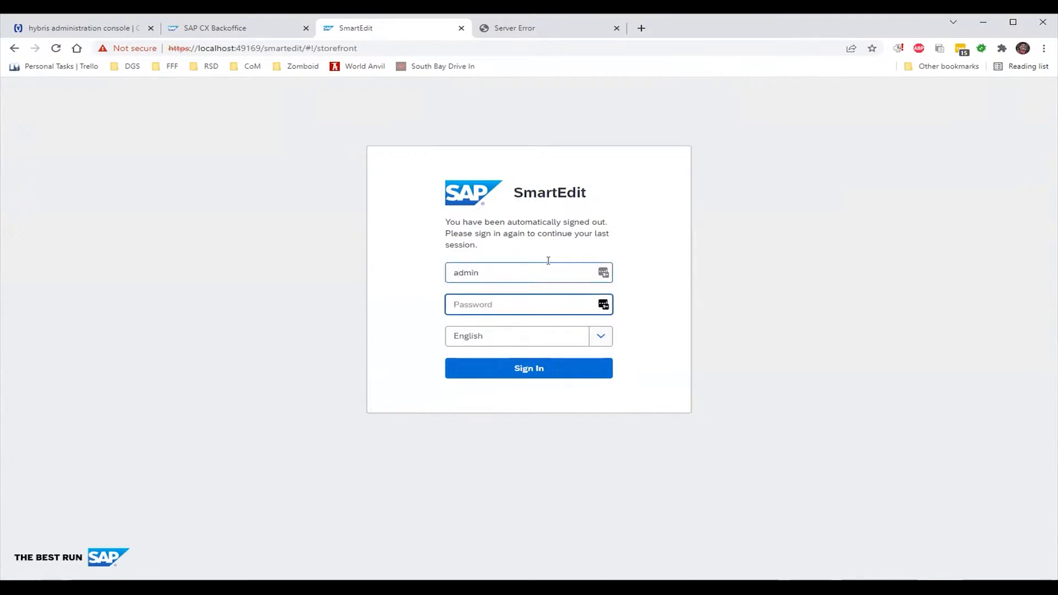
pyautogui.write('nimda')
pyautogui.press('Return')
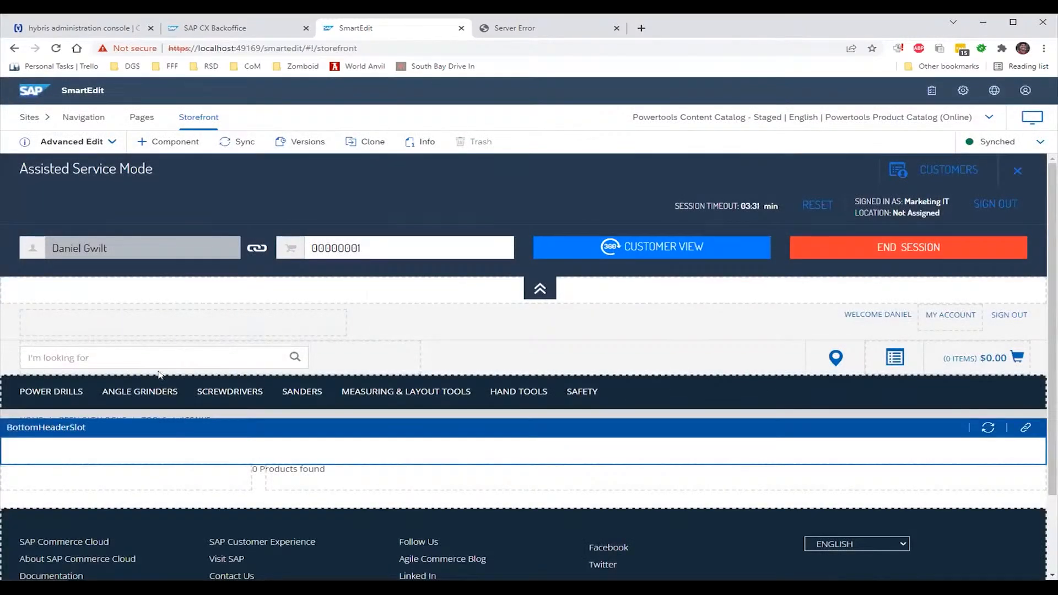
# Drop a new Paragraph component from + Component below the footer
pyautogui.scroll(-2, 222, 324)
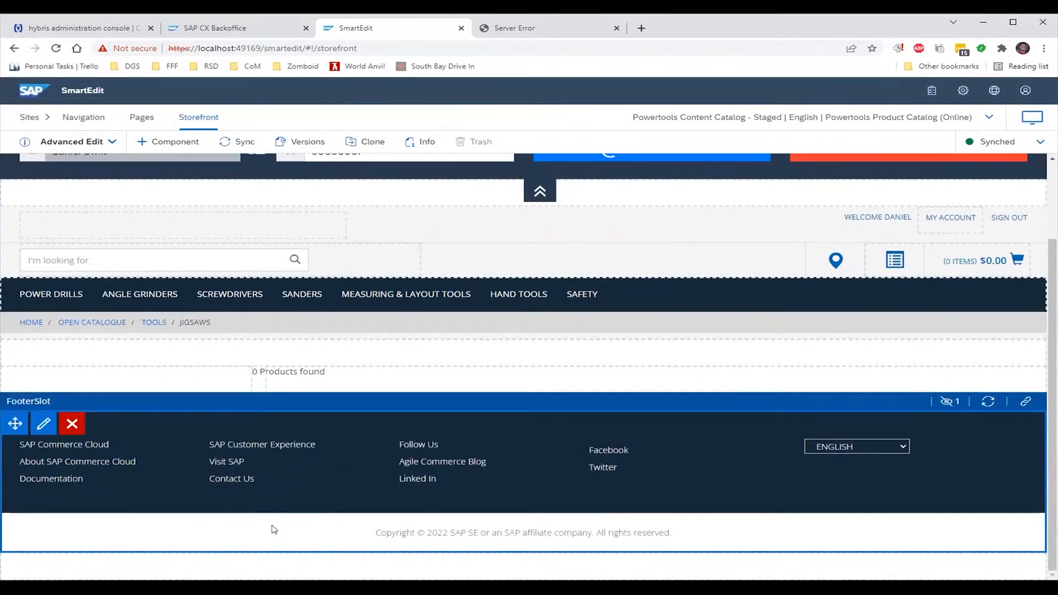
pyautogui.click(171, 144)
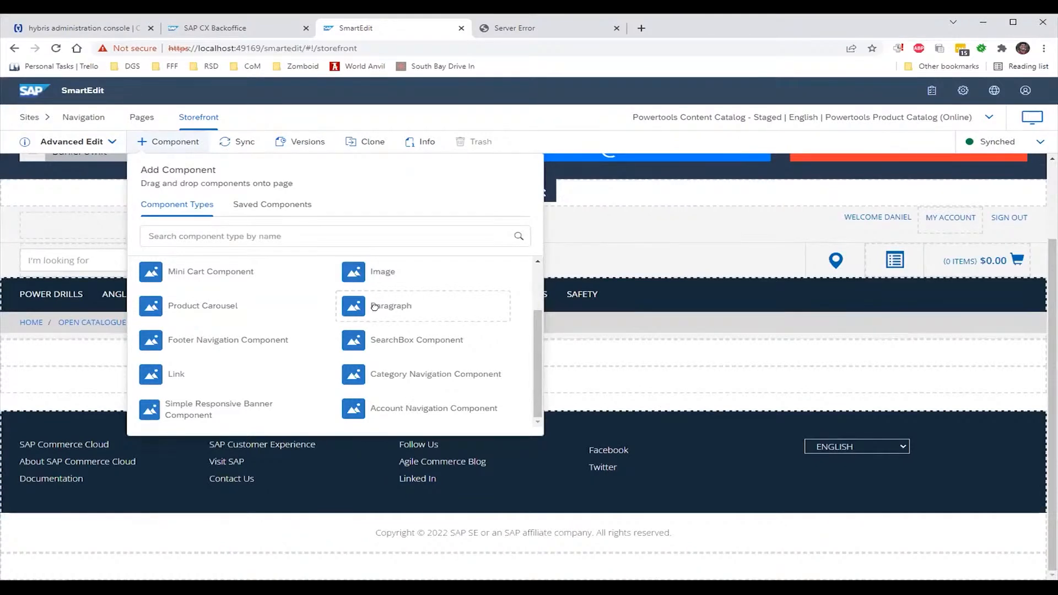
pyautogui.moveTo(375, 307); pyautogui.dragTo(211, 529)
pyautogui.moveTo(184, 403); pyautogui.dragTo(233, 547)
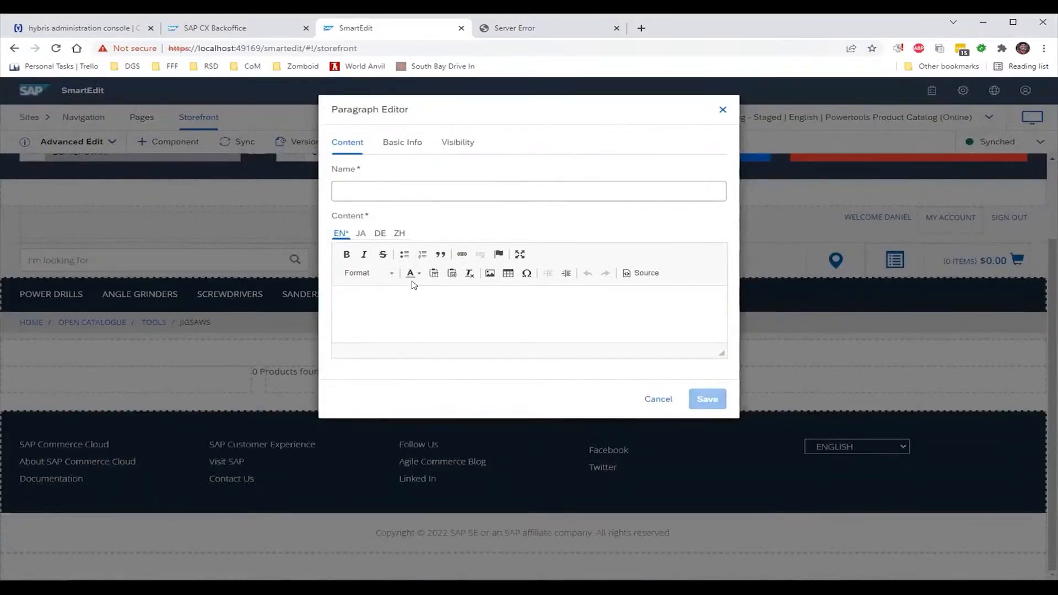
# Name it 'Hey I'm here!!!!' with content 'This is a story about a developer... where did I go?' and save
pyautogui.click(464, 140)
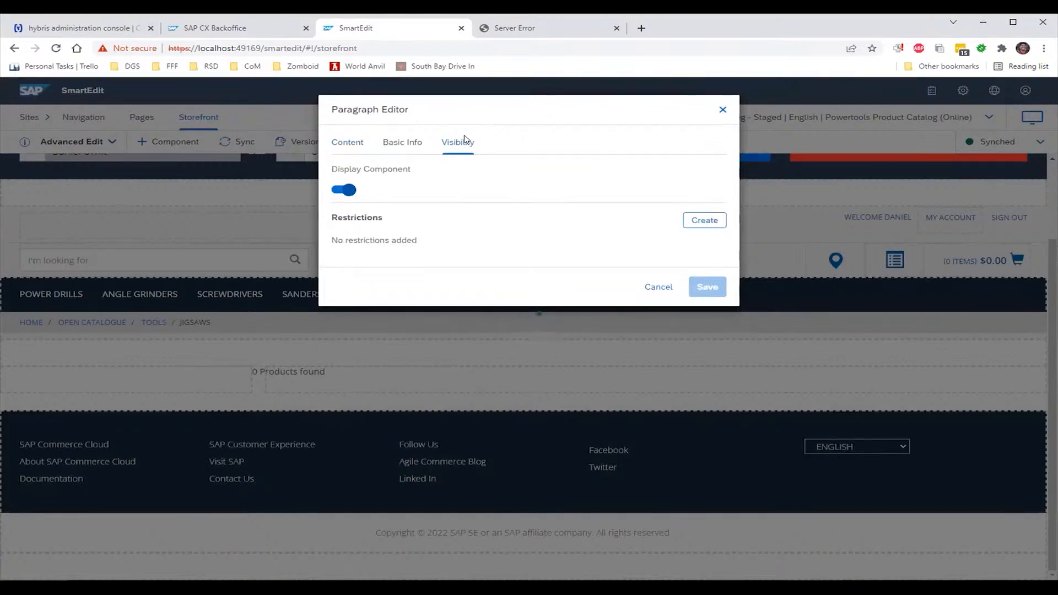
pyautogui.click(411, 146)
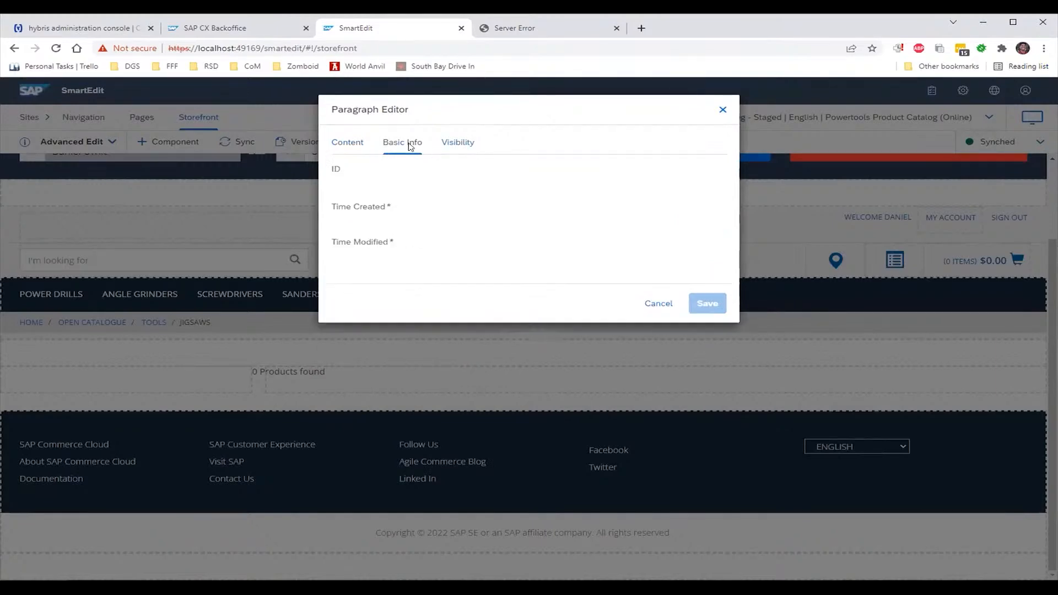
pyautogui.click(361, 140)
pyautogui.click(389, 187)
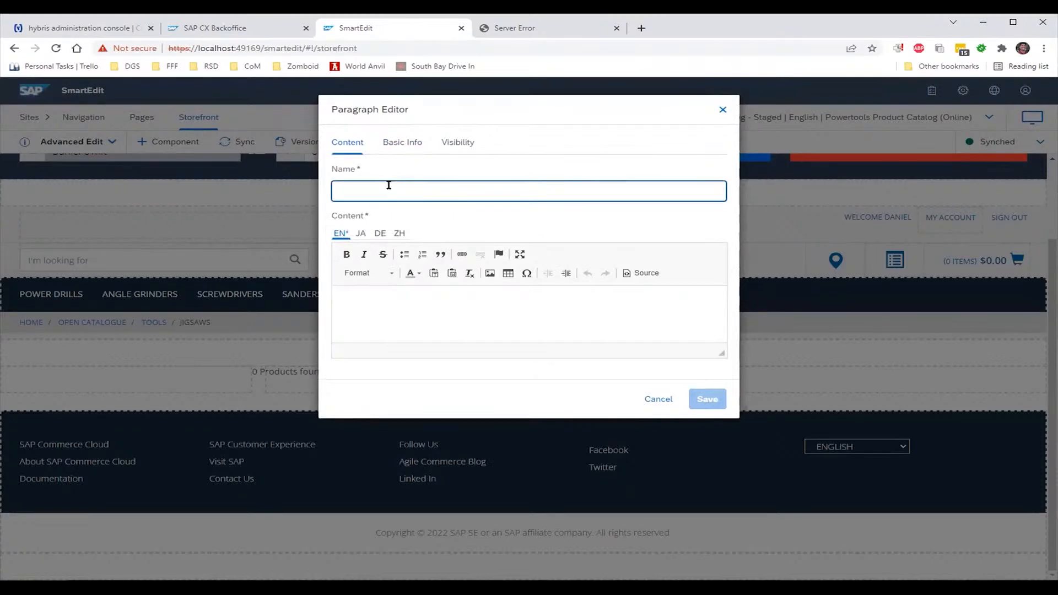
pyautogui.write("Hey I'm here!!!!")
pyautogui.press('Tab')
pyautogui.write('T')
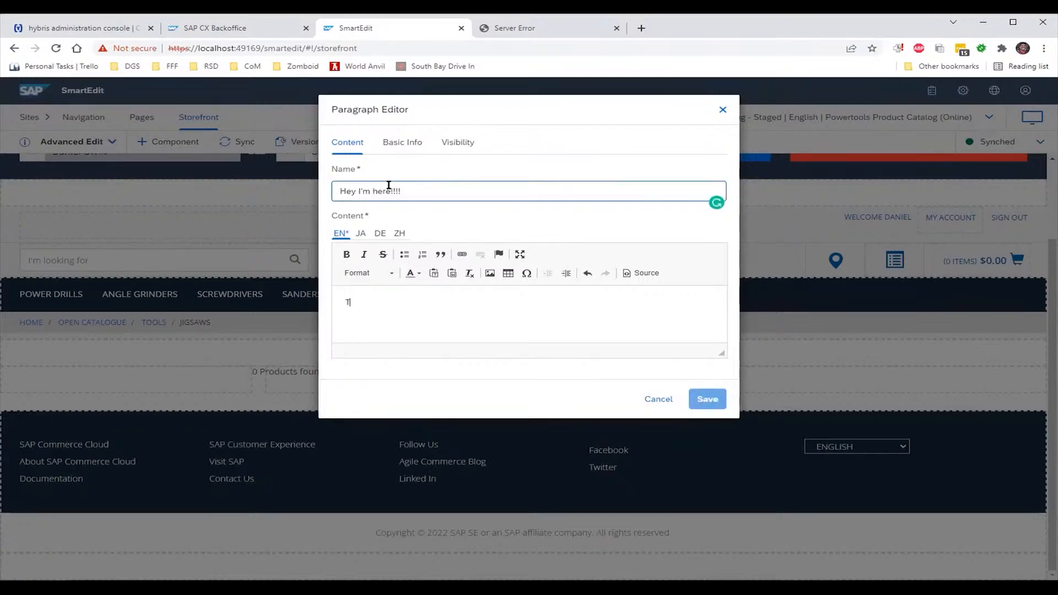
pyautogui.write('his is a sotry about')
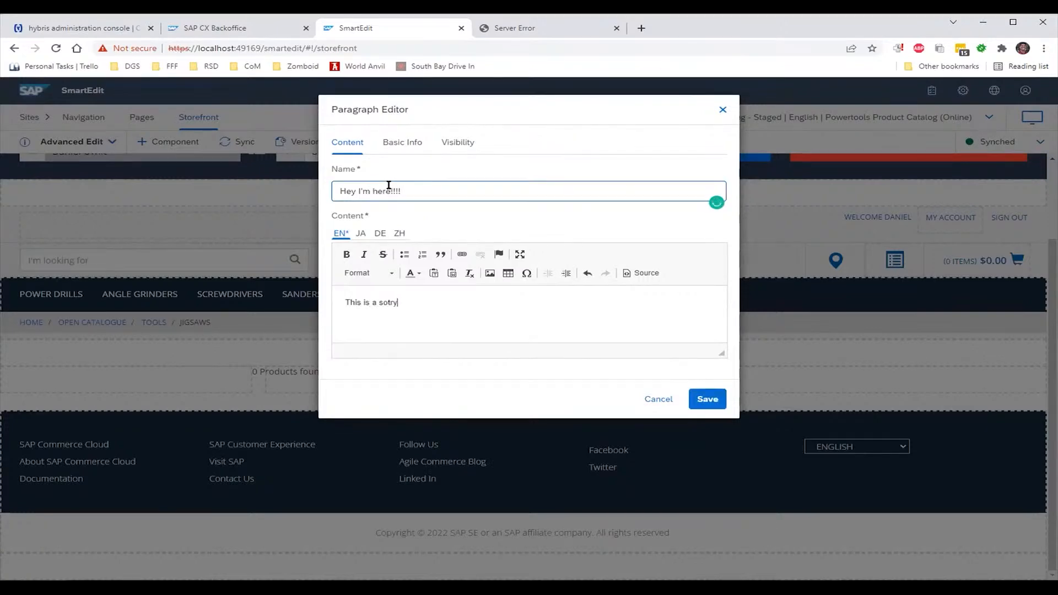
pyautogui.press('BackSpace')
pyautogui.press('BackSpace')
pyautogui.press('BackSpace')
pyautogui.press('BackSpace')
pyautogui.press('BackSpace')
pyautogui.press('BackSpace')
pyautogui.press('BackSpace')
pyautogui.press('BackSpace')
pyautogui.press('BackSpace')
pyautogui.write('ory about a developer... where did')
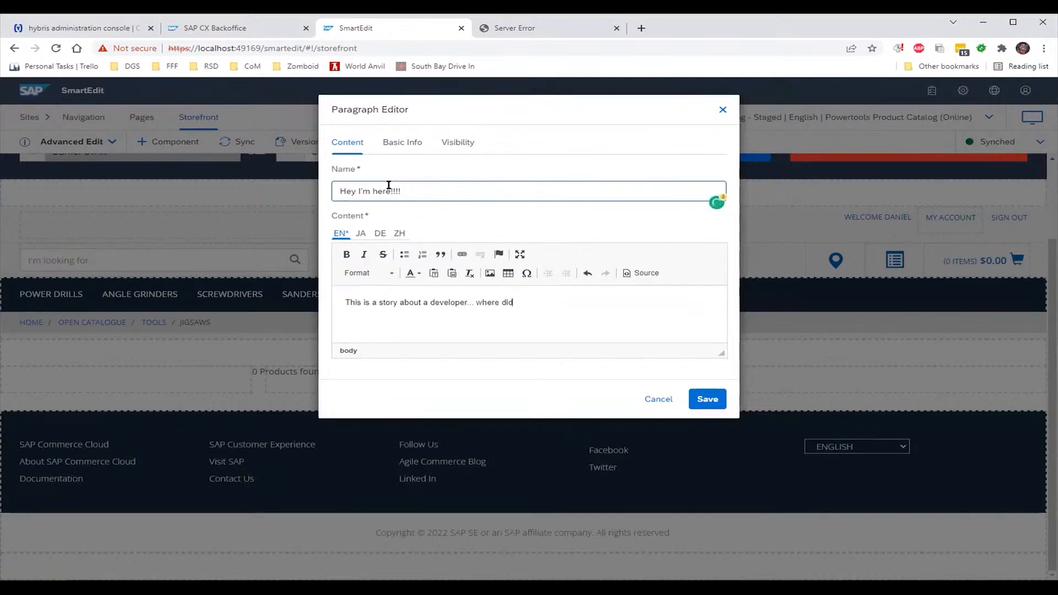
pyautogui.write(' I go?')
pyautogui.click(715, 404)
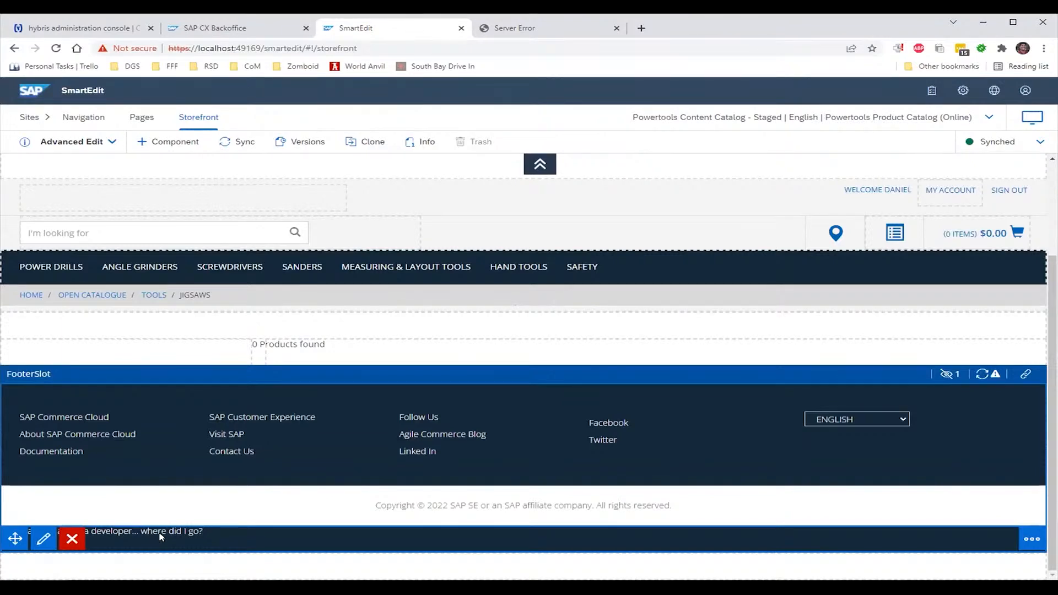
# Open the paragraph's options menu, then view the Backoffice and Server Error browser tabs
pyautogui.click(1032, 539)
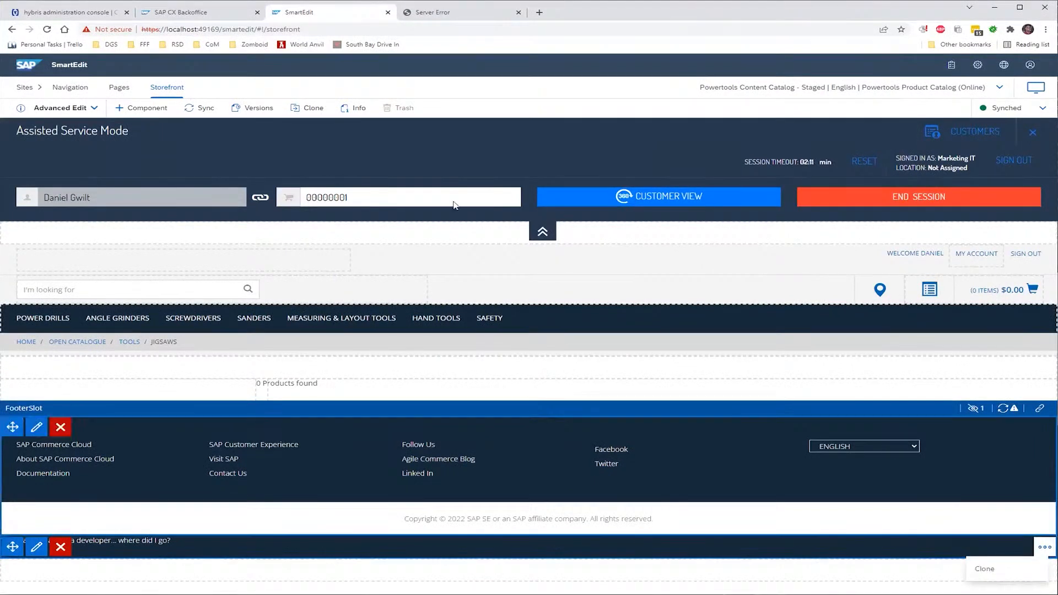
pyautogui.click(212, 15)
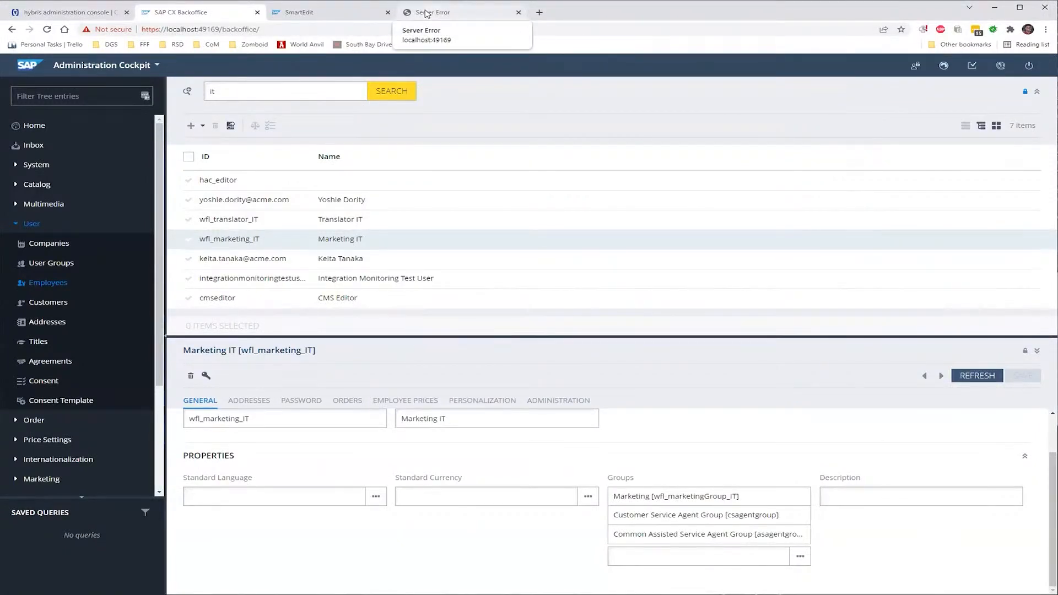
pyautogui.click(427, 13)
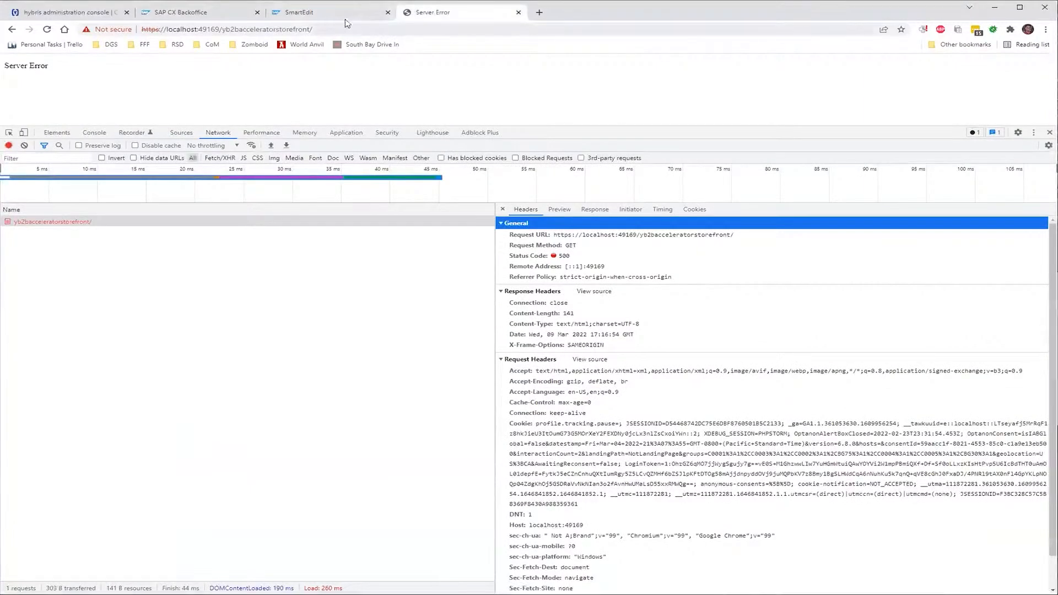
pyautogui.click(323, 11)
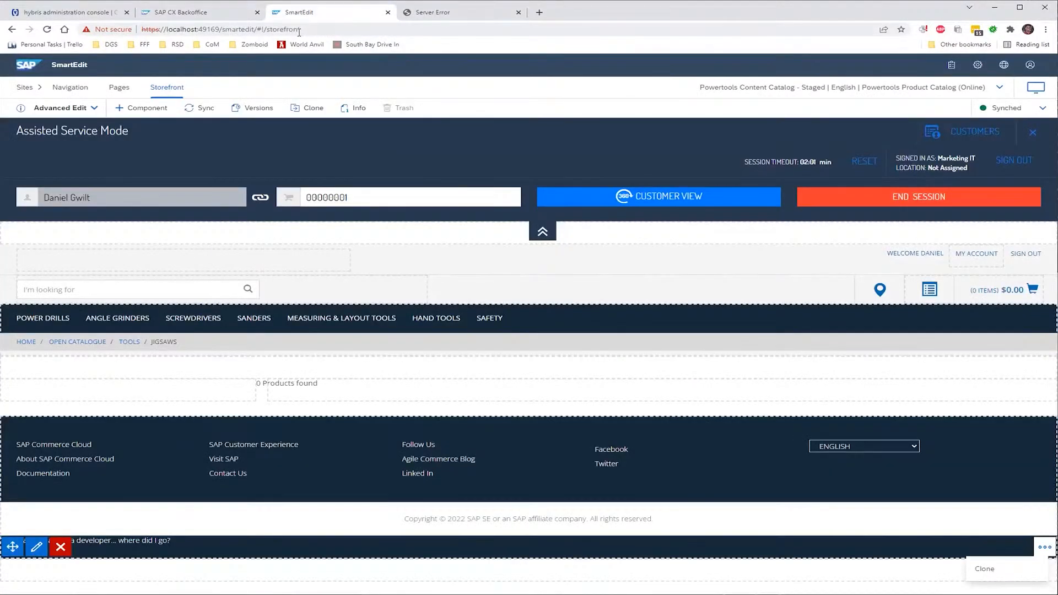
# Reload the storefront address in the Server Error tab and close the developer network panel
pyautogui.click(461, 12)
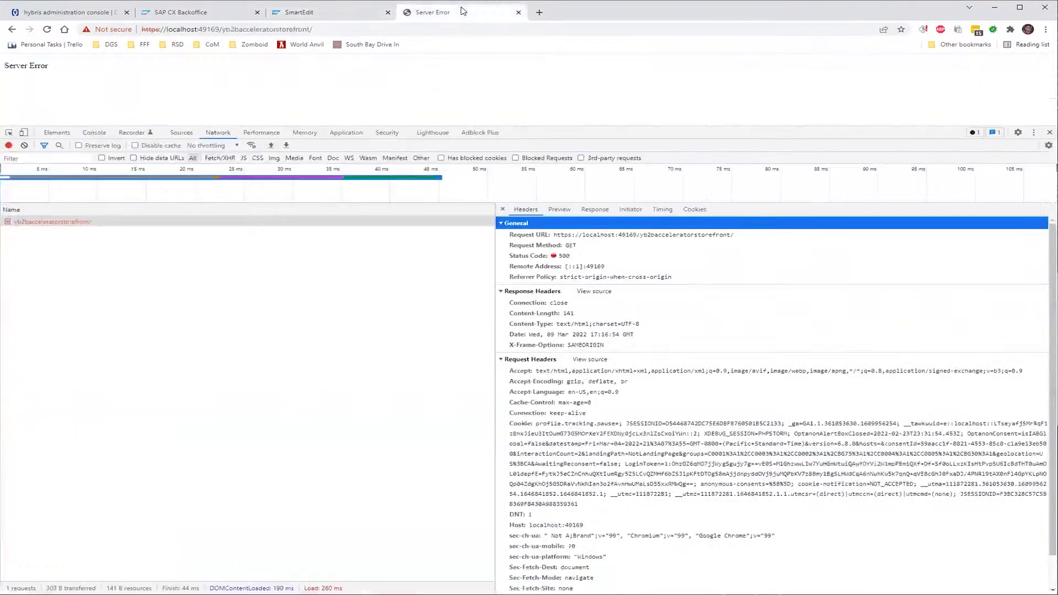
pyautogui.click(349, 30)
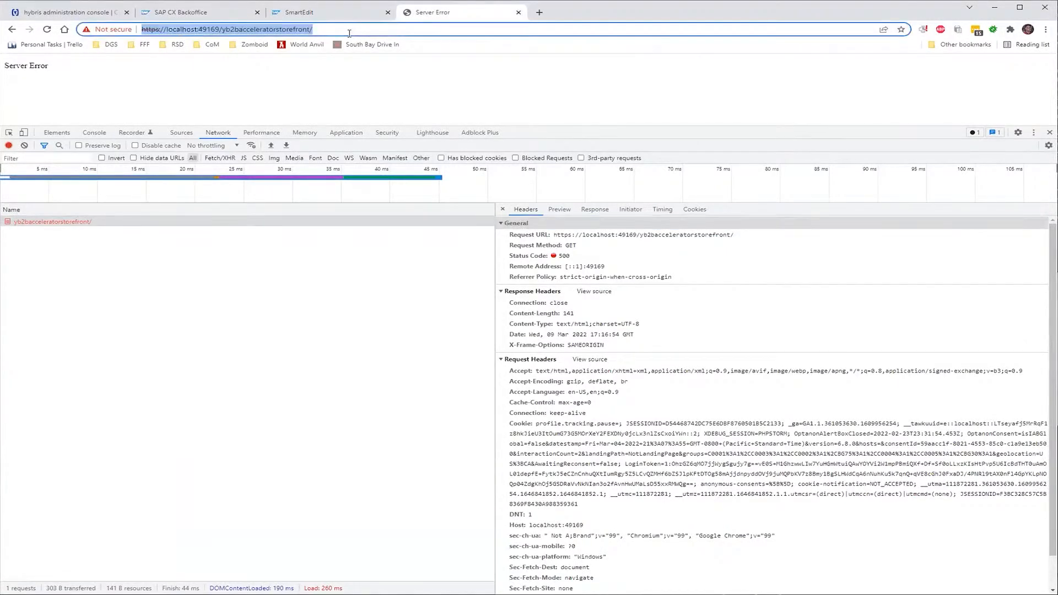
pyautogui.press('Return')
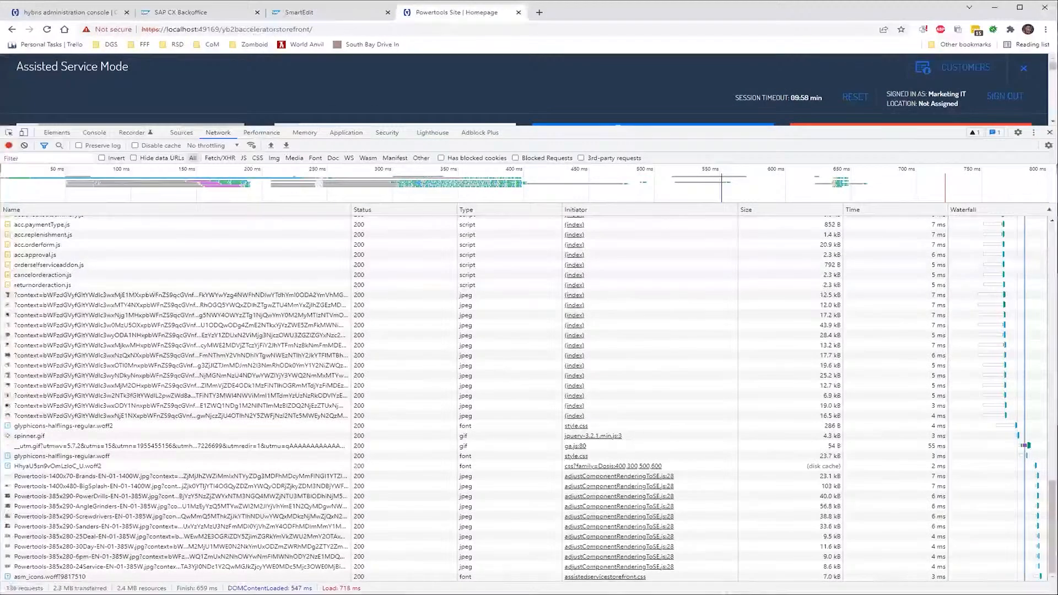
pyautogui.press('F12')
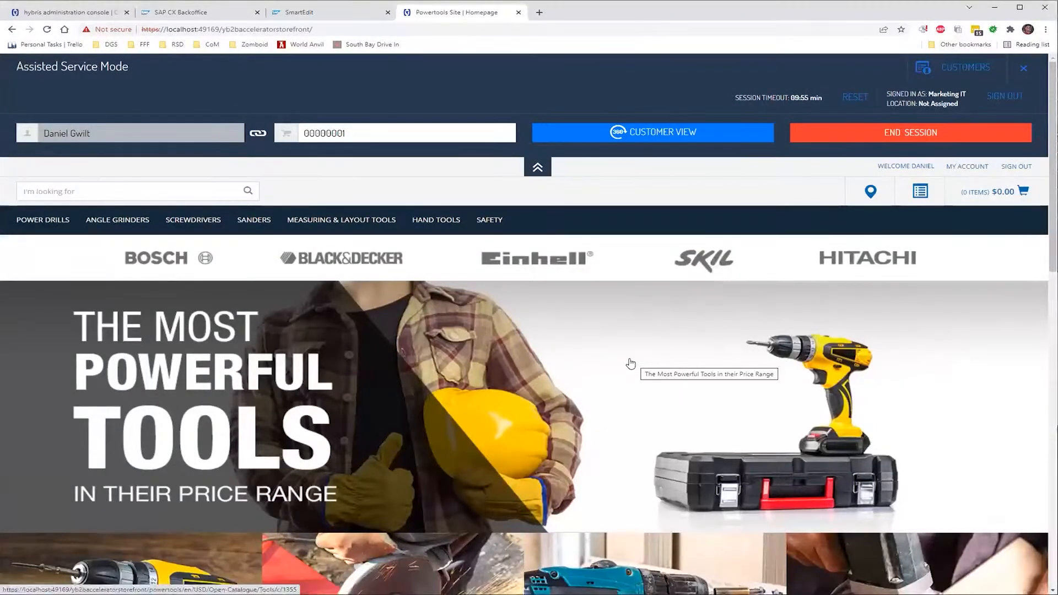
# Scroll down and back up the Powertools homepage, then return to the SmartEdit tab
pyautogui.scroll(-5, 630, 364)
pyautogui.scroll(-9, 631, 361)
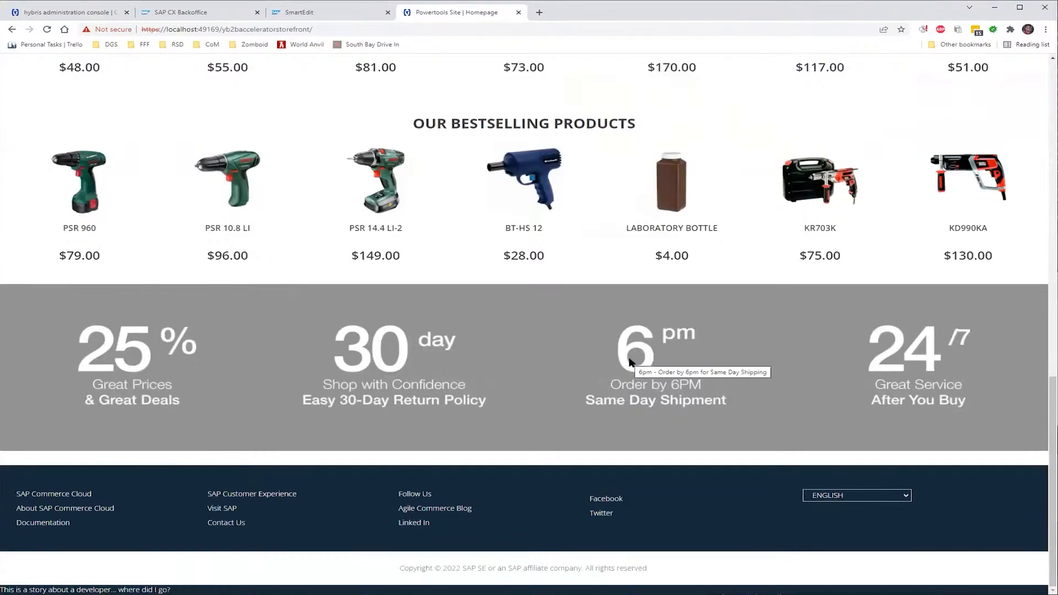
pyautogui.scroll(9, 631, 362)
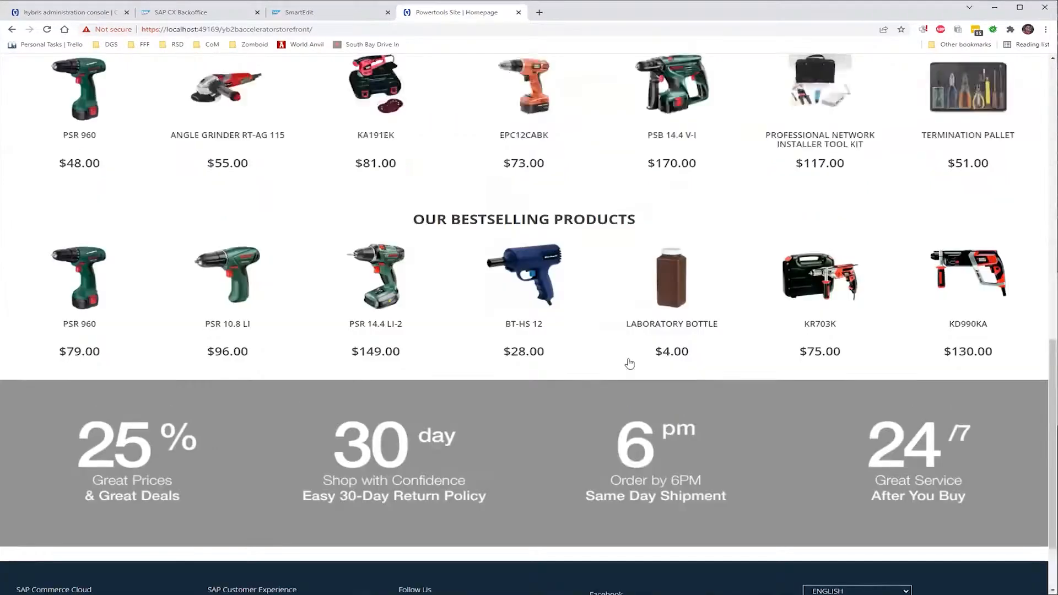
pyautogui.scroll(6, 631, 363)
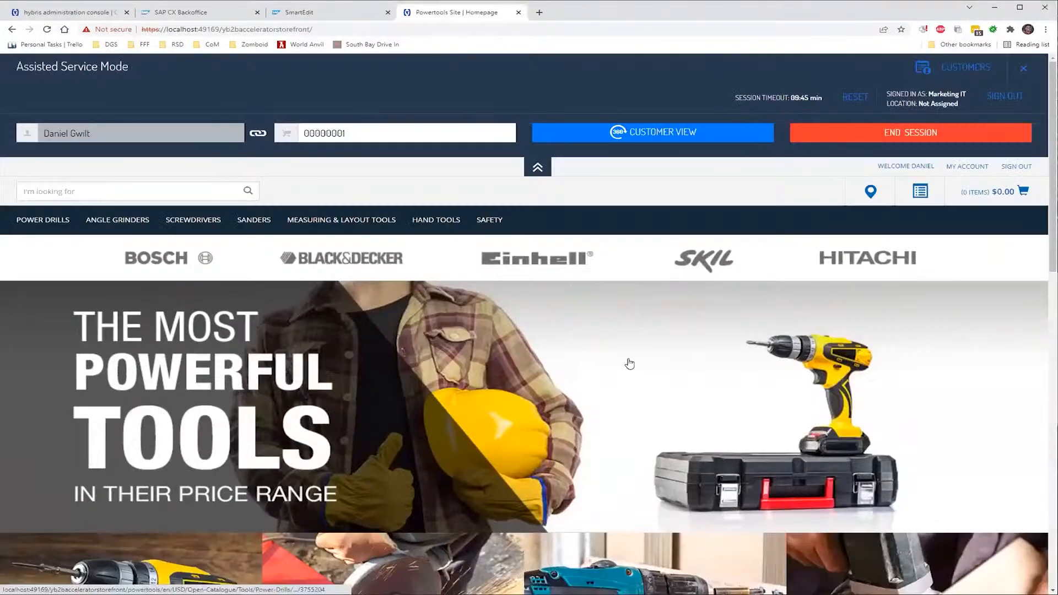
pyautogui.click(309, 12)
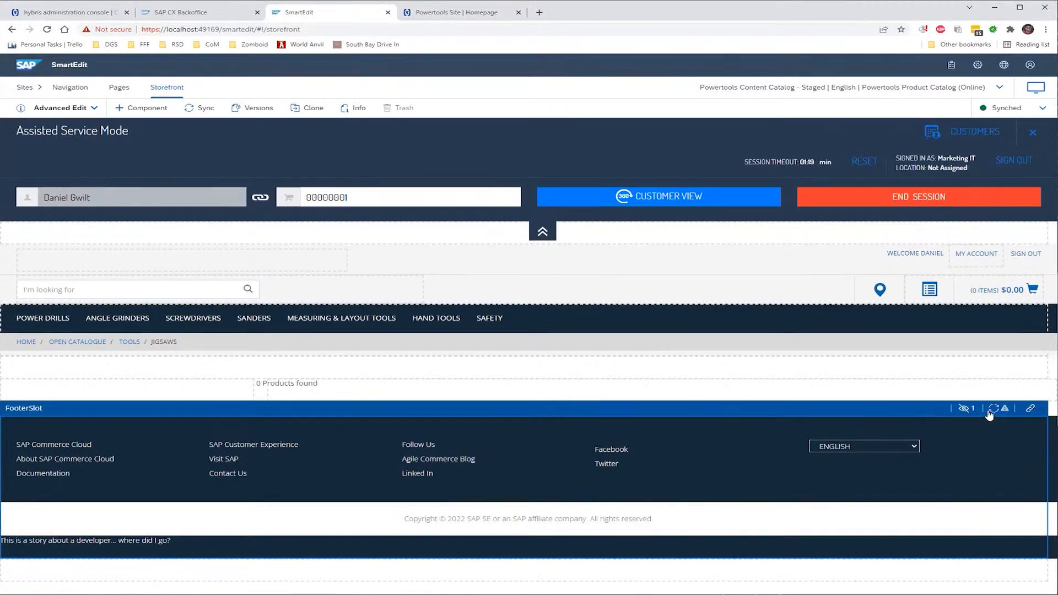
# Open the FooterSlot's synchronization list, showing CmsItem_00000001 out of sync
pyautogui.moveTo(990, 414)
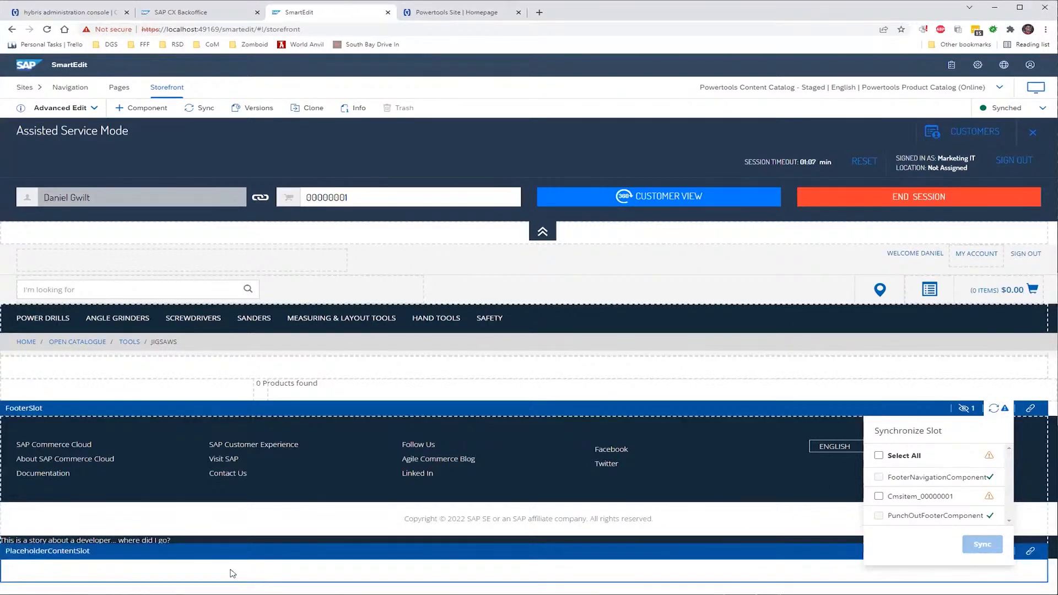
pyautogui.click(158, 541)
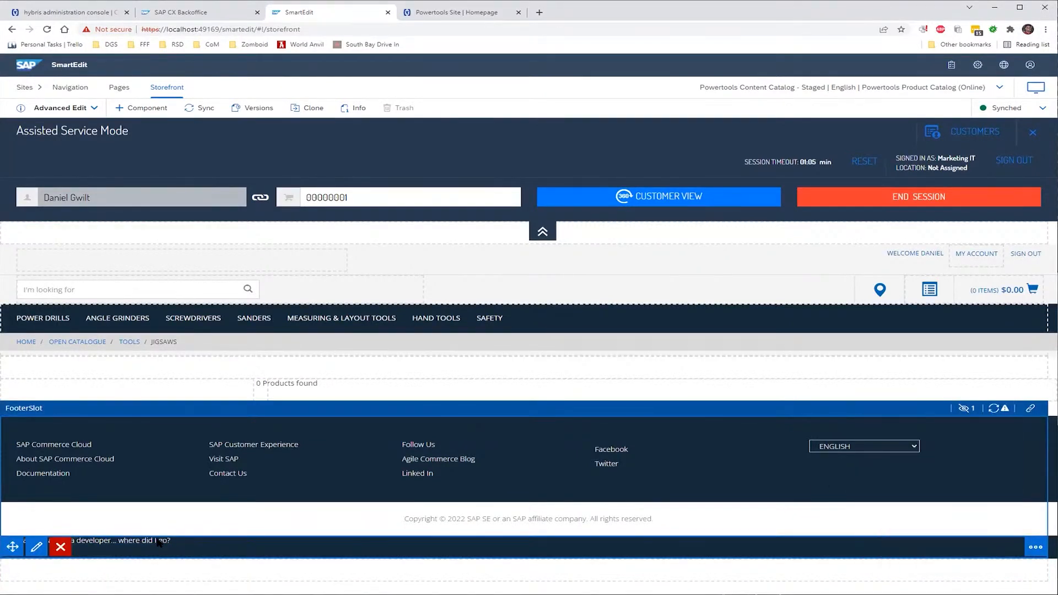
pyautogui.click(1033, 548)
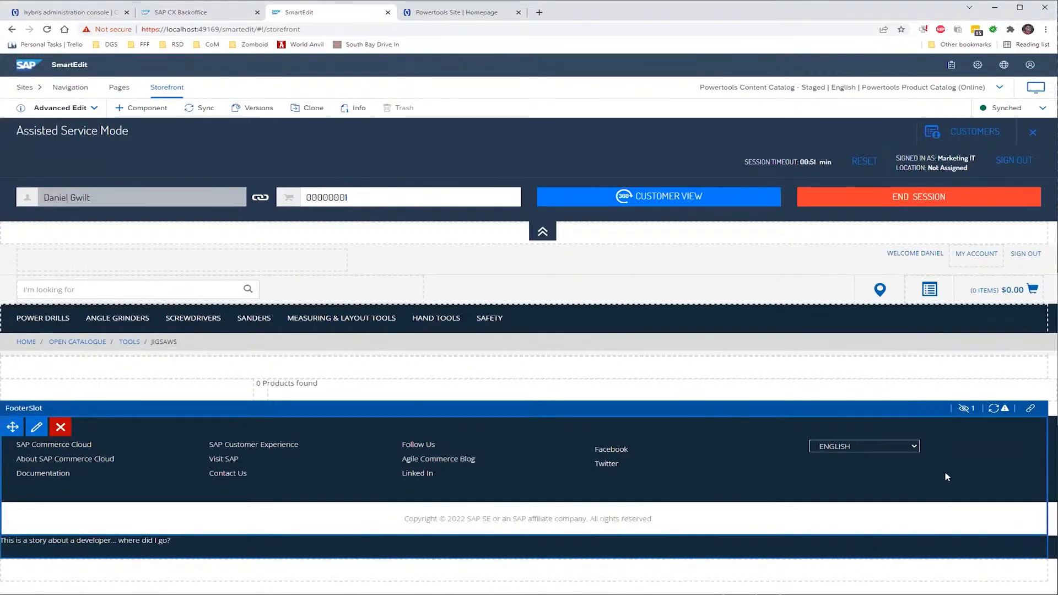
pyautogui.click(994, 409)
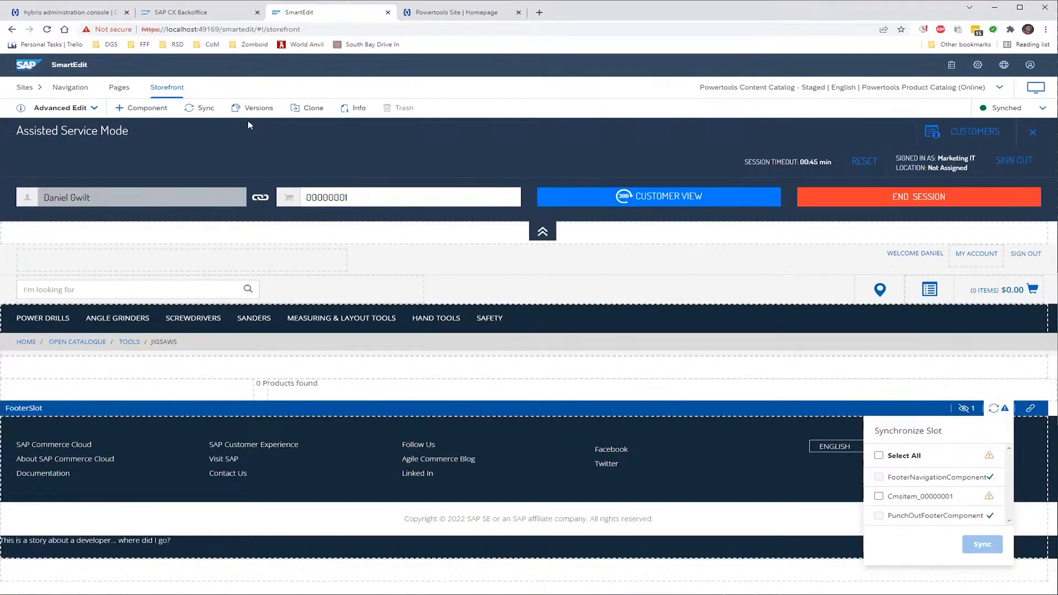
# Select all FooterSlot components, including CmsItem_00000001, in Synchronize Slot and sync them
pyautogui.click(202, 110)
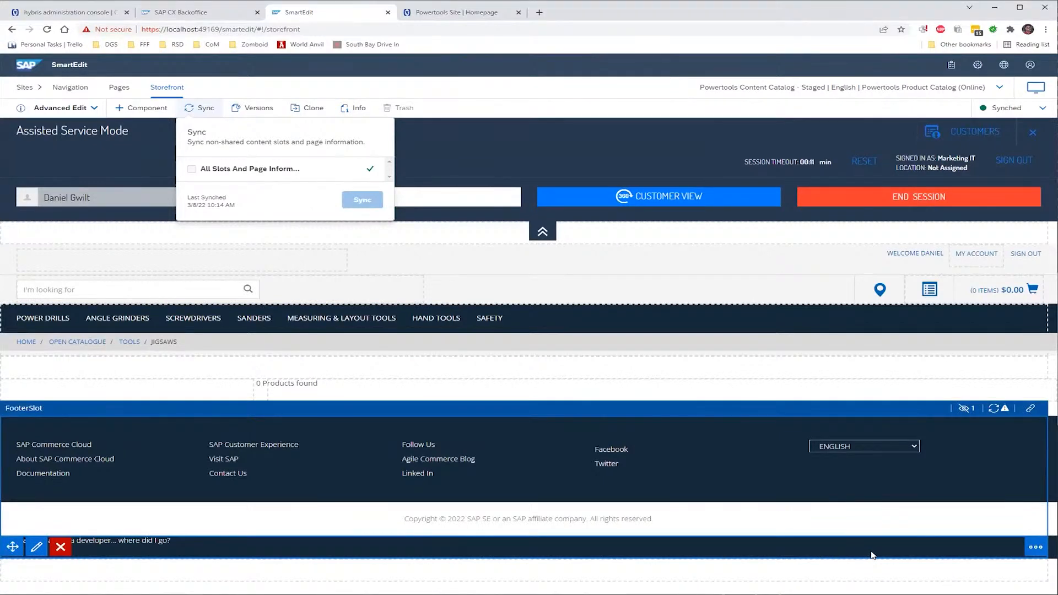
pyautogui.click(995, 410)
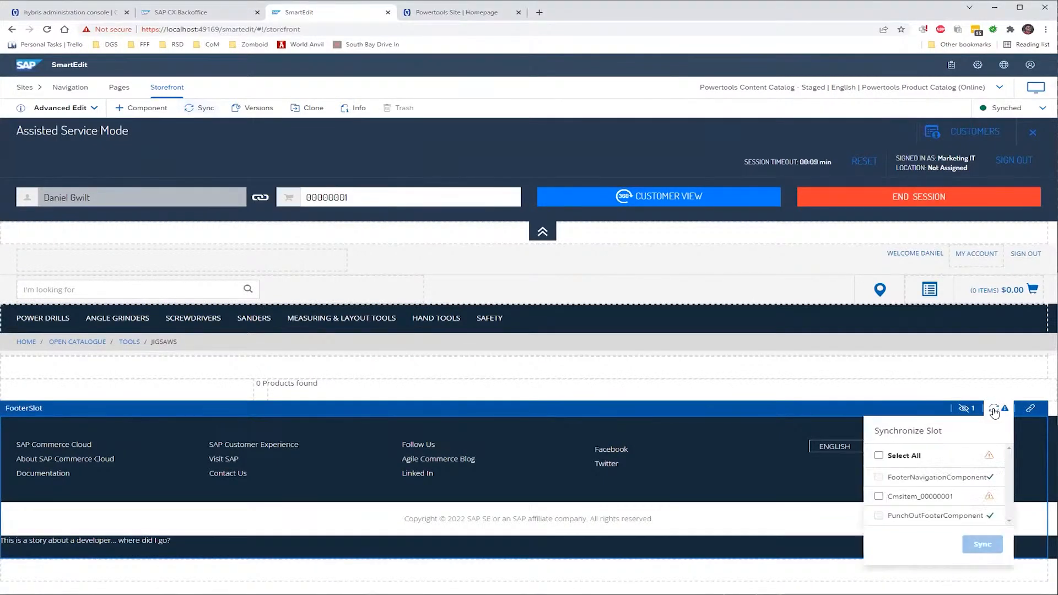
pyautogui.click(878, 458)
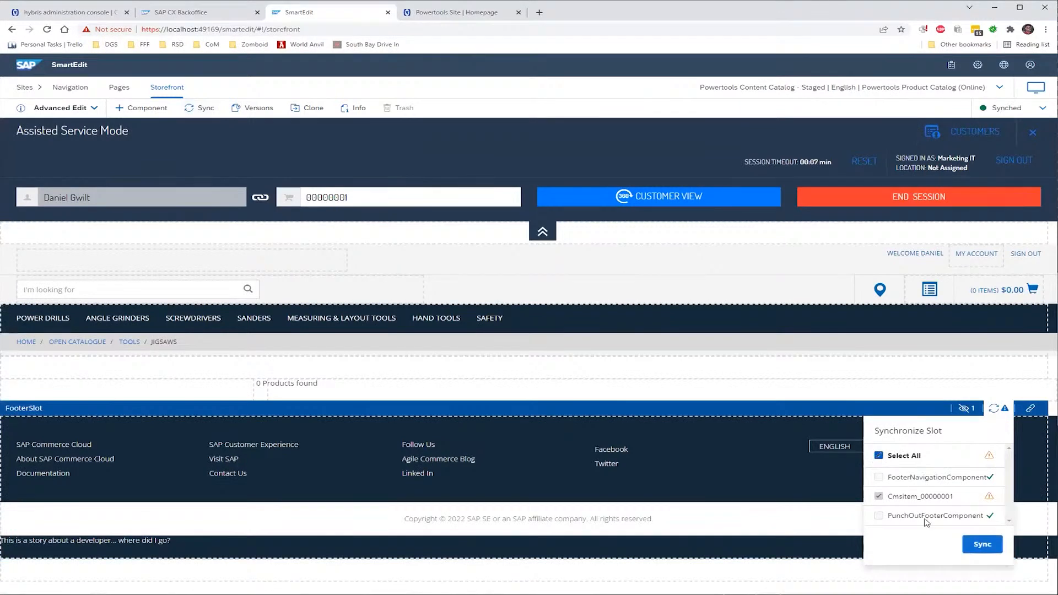
pyautogui.click(966, 554)
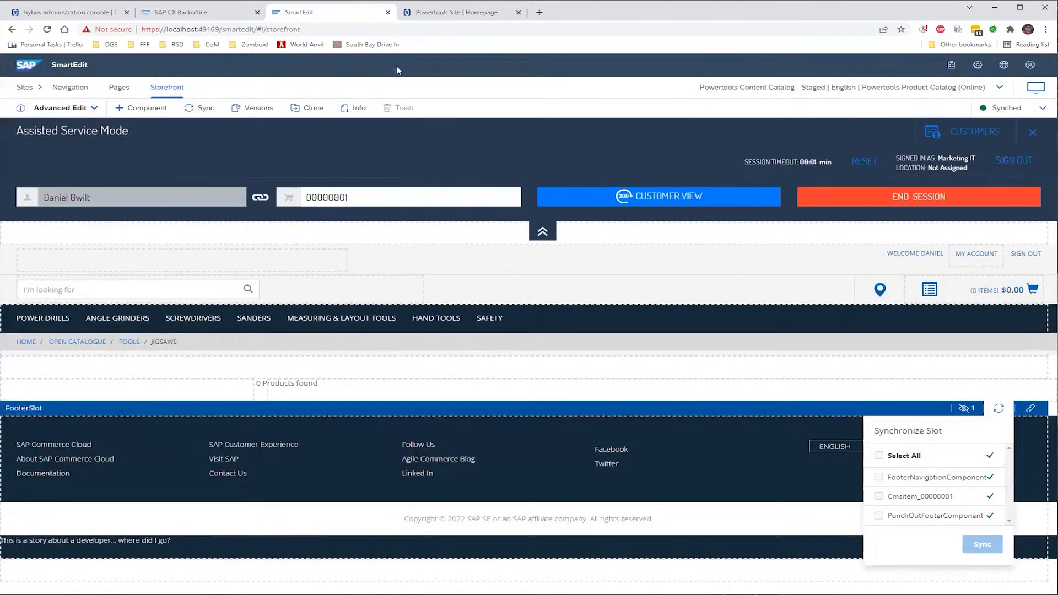
pyautogui.click(408, 17)
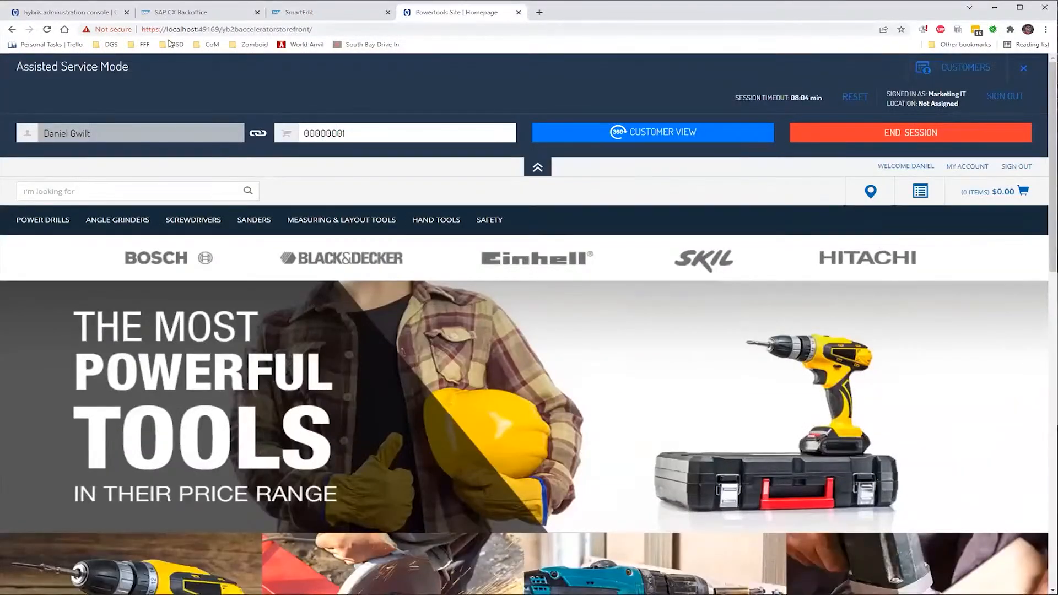
# Reload the Powertools homepage to pick up the synced footer changes
pyautogui.click(48, 29)
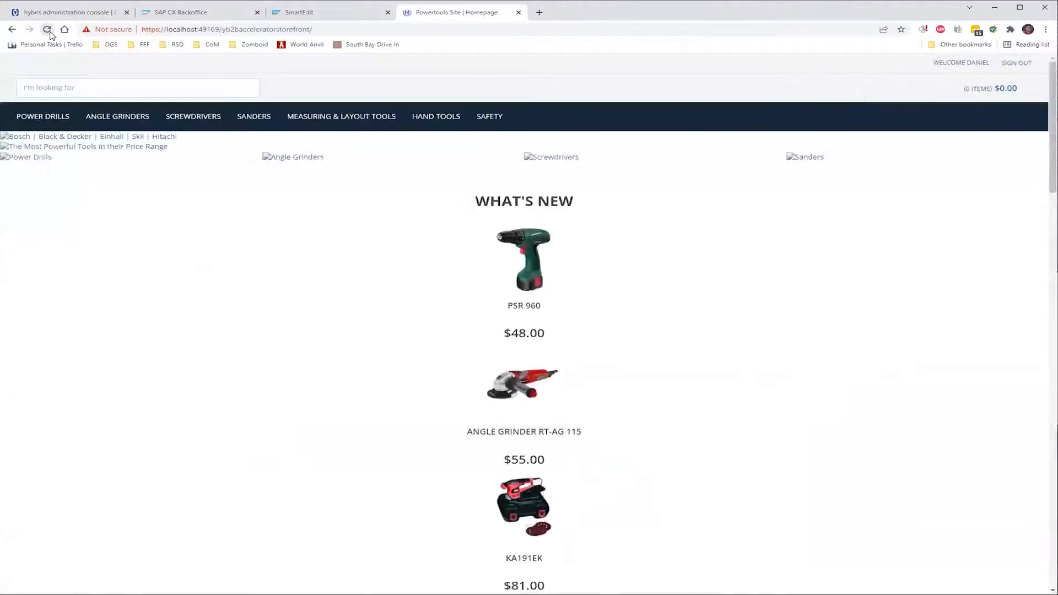
pyautogui.scroll(-15, 595, 329)
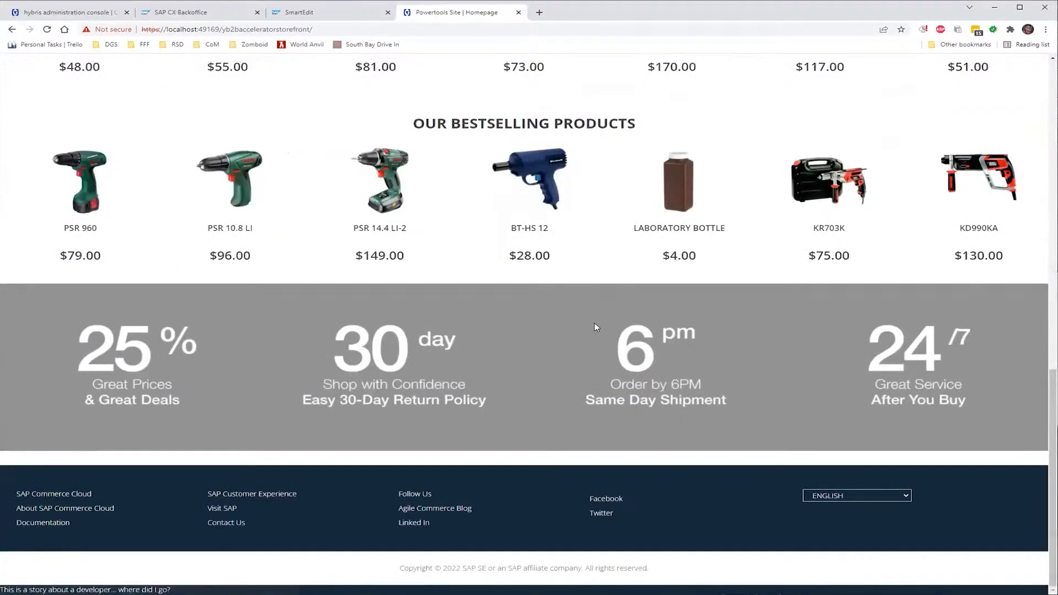
pyautogui.scroll(15, 594, 323)
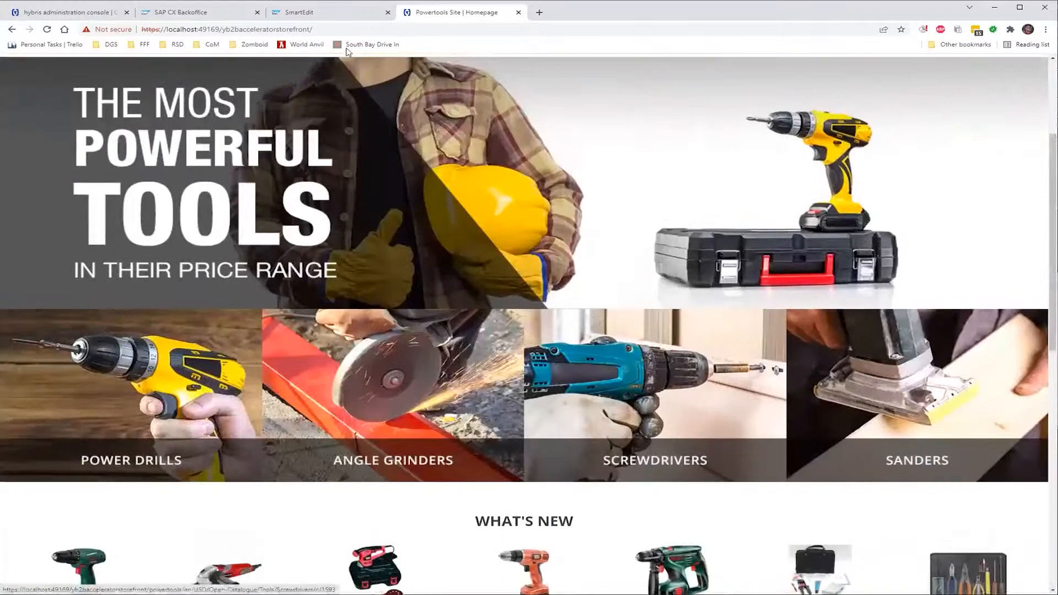
pyautogui.click(337, 12)
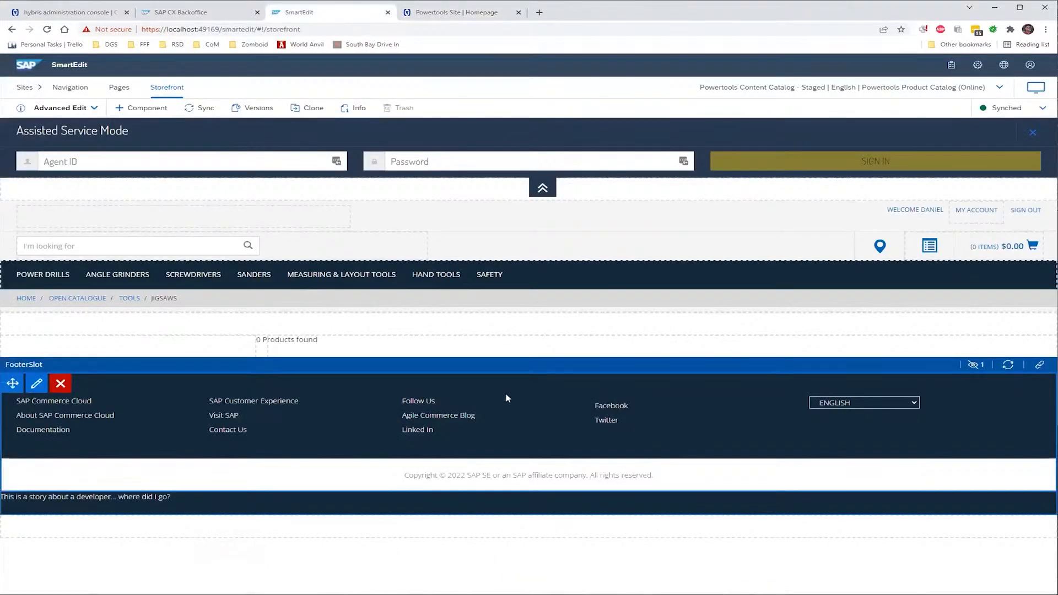
pyautogui.click(488, 14)
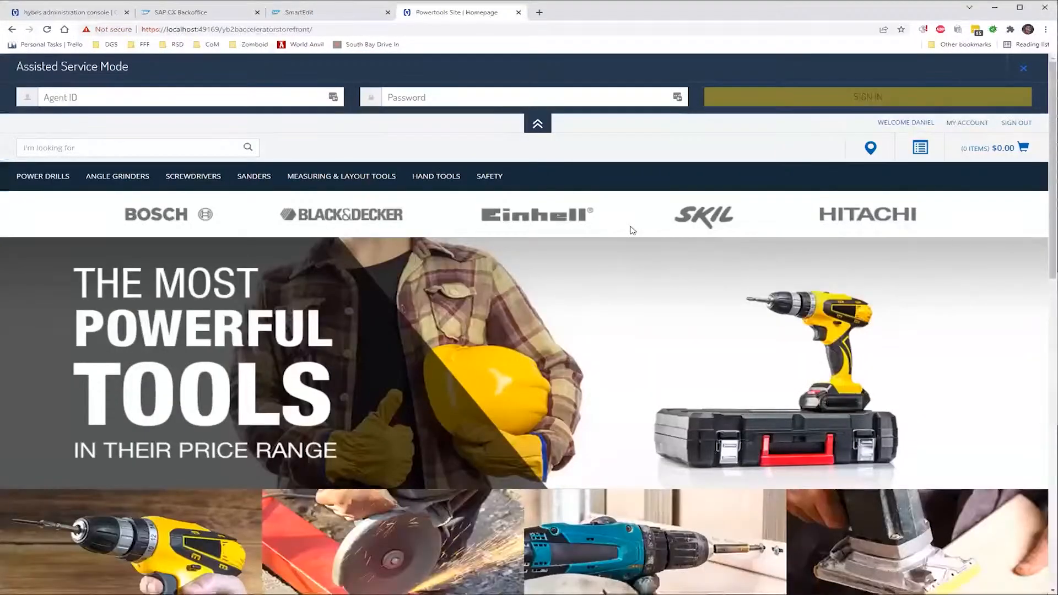
# Select the new footer paragraph and the SAP Commerce Cloud footer text to inspect them
pyautogui.scroll(-15, 680, 410)
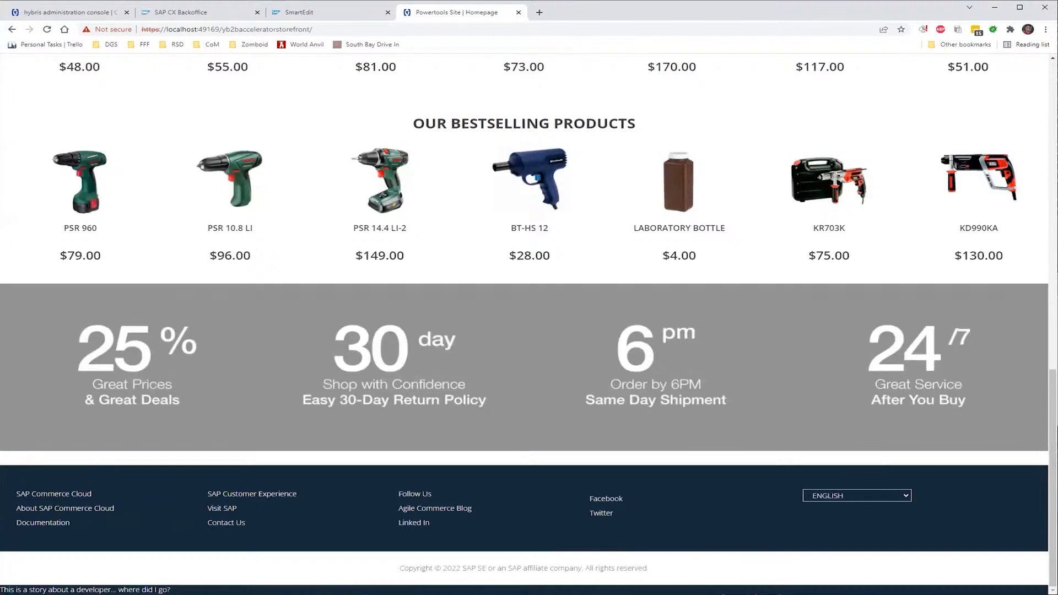
pyautogui.moveTo(171, 590); pyautogui.dragTo(1, 589)
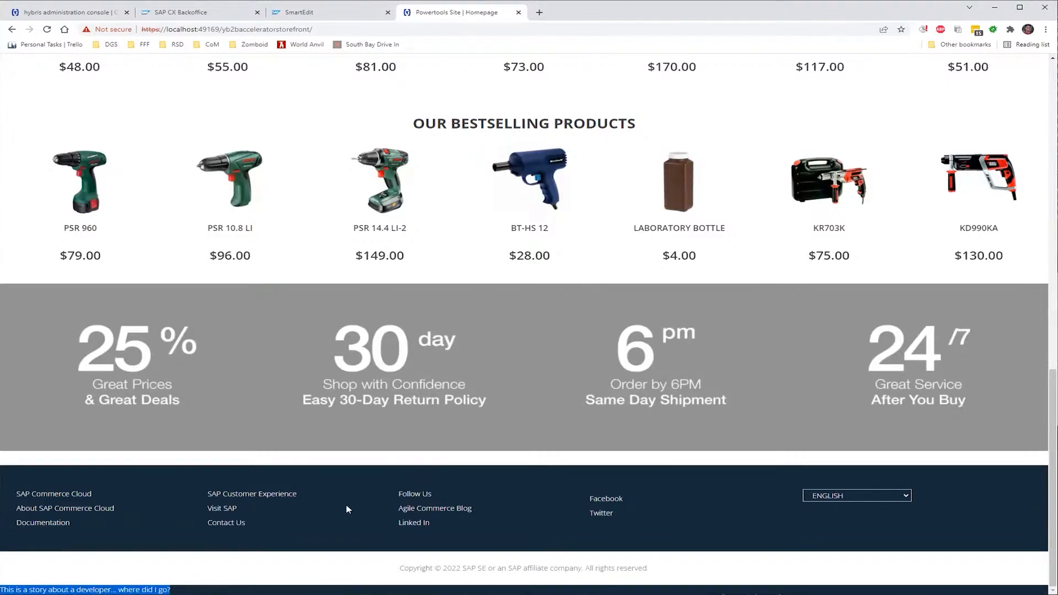
pyautogui.click(47, 491)
pyautogui.doubleClick(46, 491)
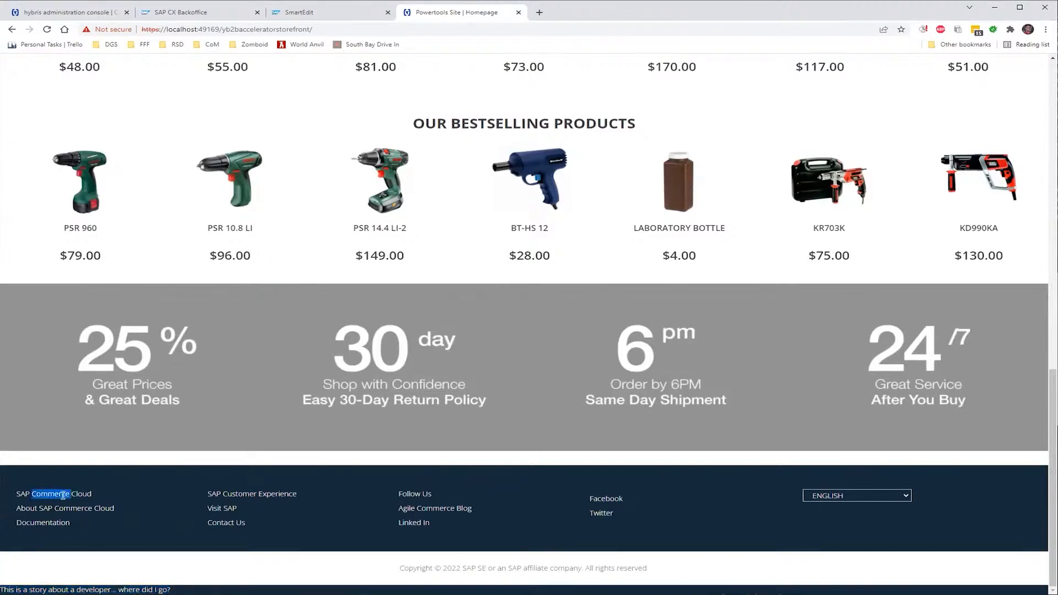
pyautogui.click(91, 498)
pyautogui.moveTo(87, 494)
pyautogui.mouseDown()
pyautogui.moveTo(12, 496)
pyautogui.moveTo(70, 495)
pyautogui.moveTo(117, 528)
pyautogui.moveTo(78, 493)
pyautogui.mouseUp()
pyautogui.click(16, 496)
# View the SAP.com CRM page from the About SAP Commerce Cloud link, then return to Powertools
pyautogui.click(110, 511)
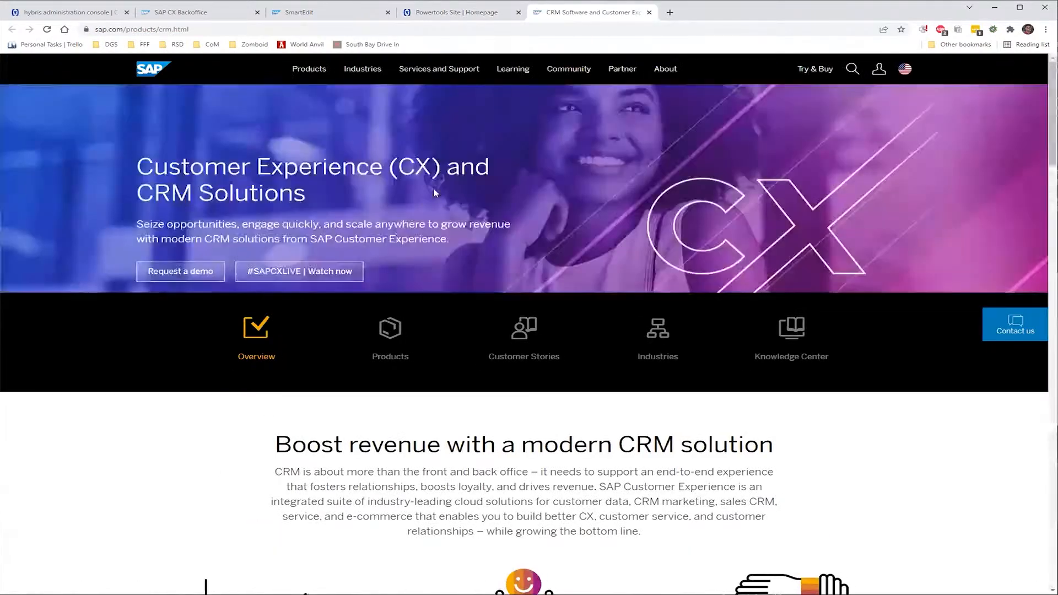
pyautogui.moveTo(482, 62)
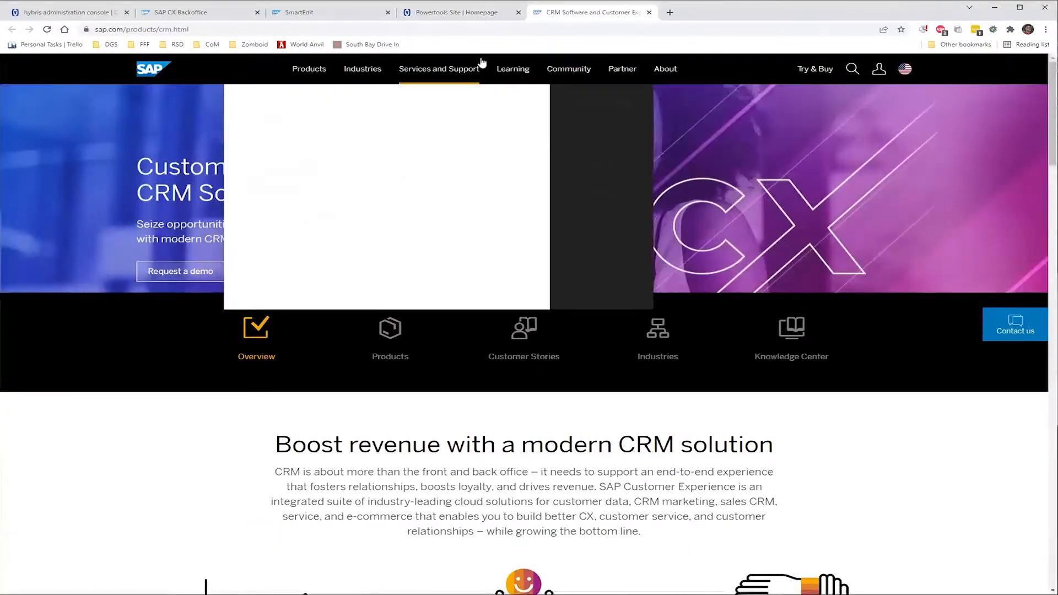
pyautogui.click(480, 15)
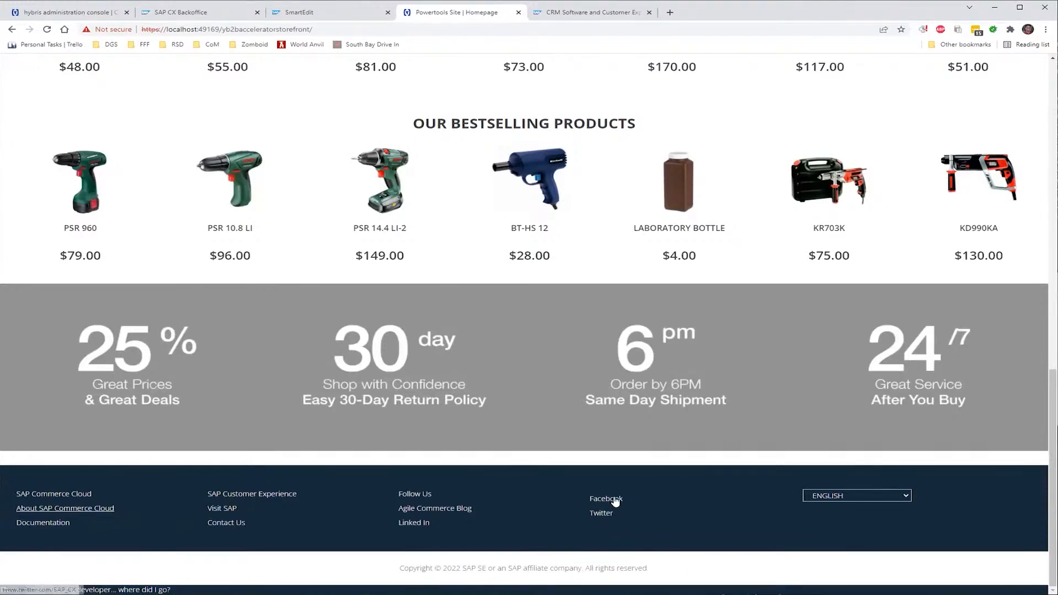
# Scroll the Powertools homepage from the footer back to the top, then return to the SmartEdit tab
pyautogui.scroll(6, 612, 500)
pyautogui.scroll(3, 616, 502)
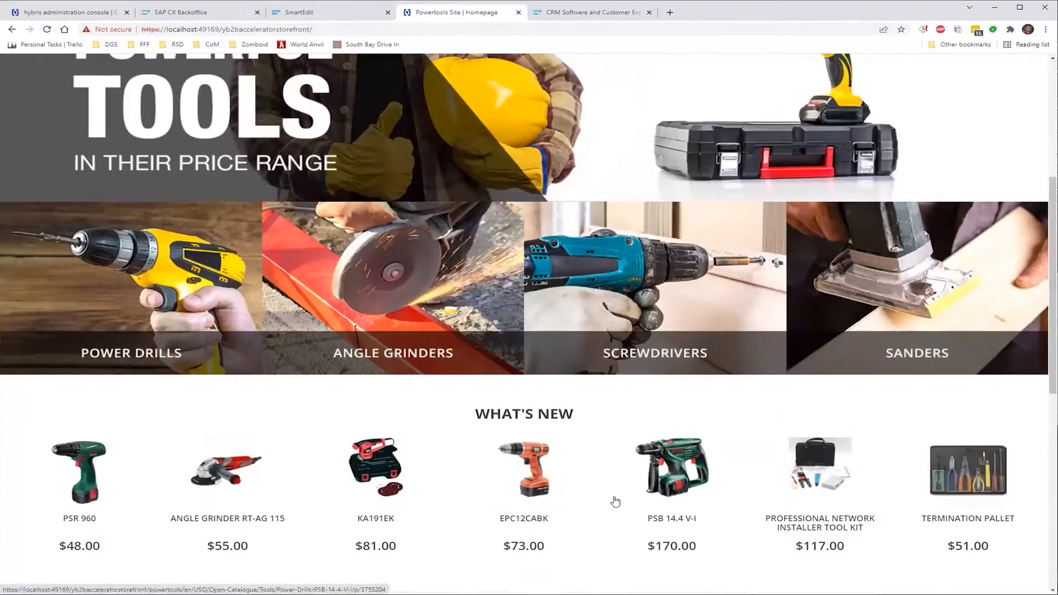
pyautogui.scroll(5, 616, 502)
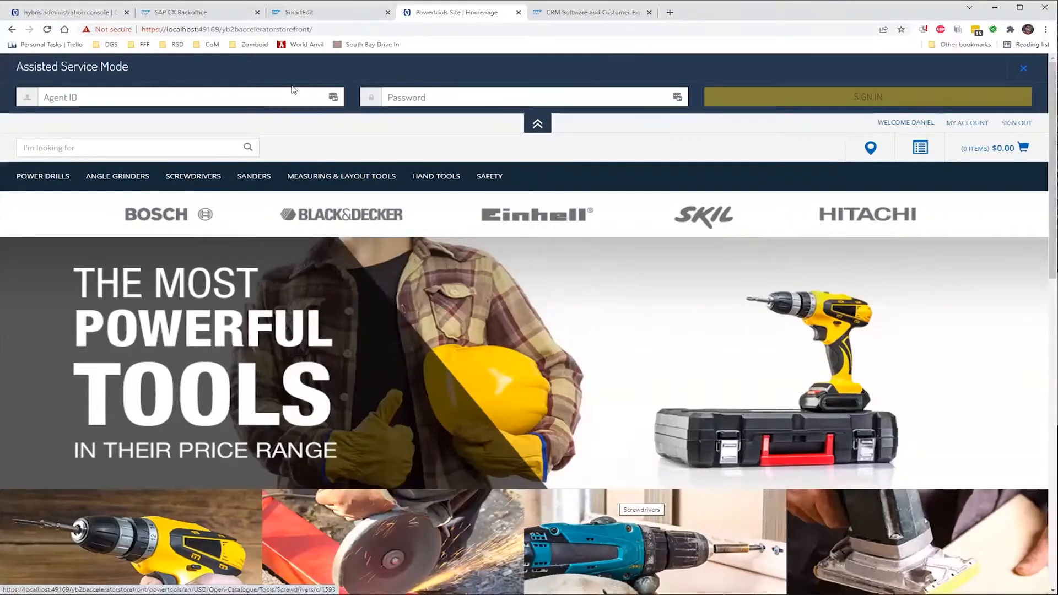
pyautogui.click(302, 11)
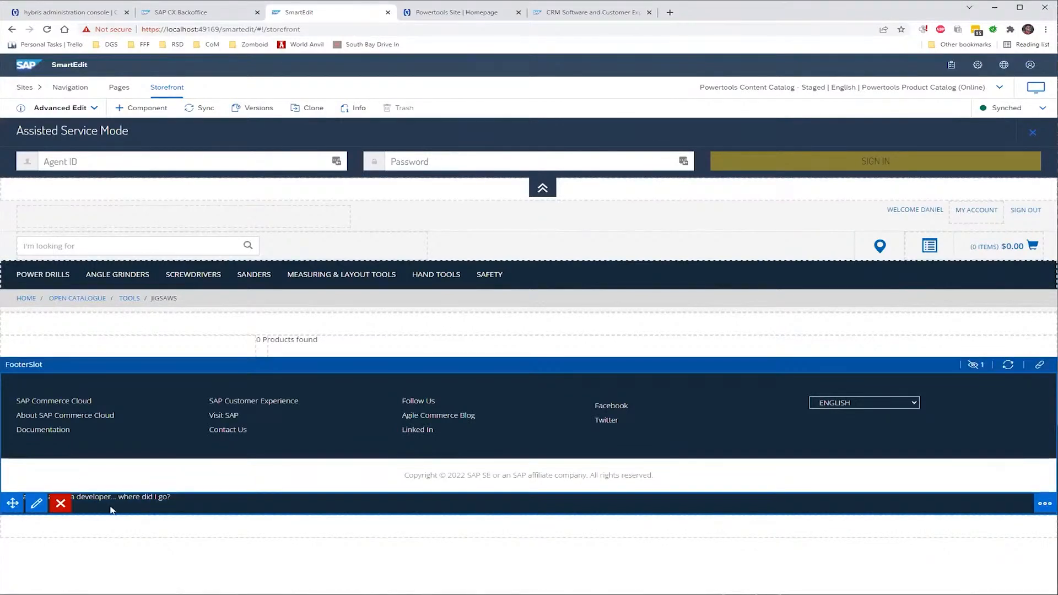
# Remove the developer-story paragraph from the Jigsaws page FooterSlot and leave the Assisted Service Mode panel collapsed
pyautogui.click(62, 505)
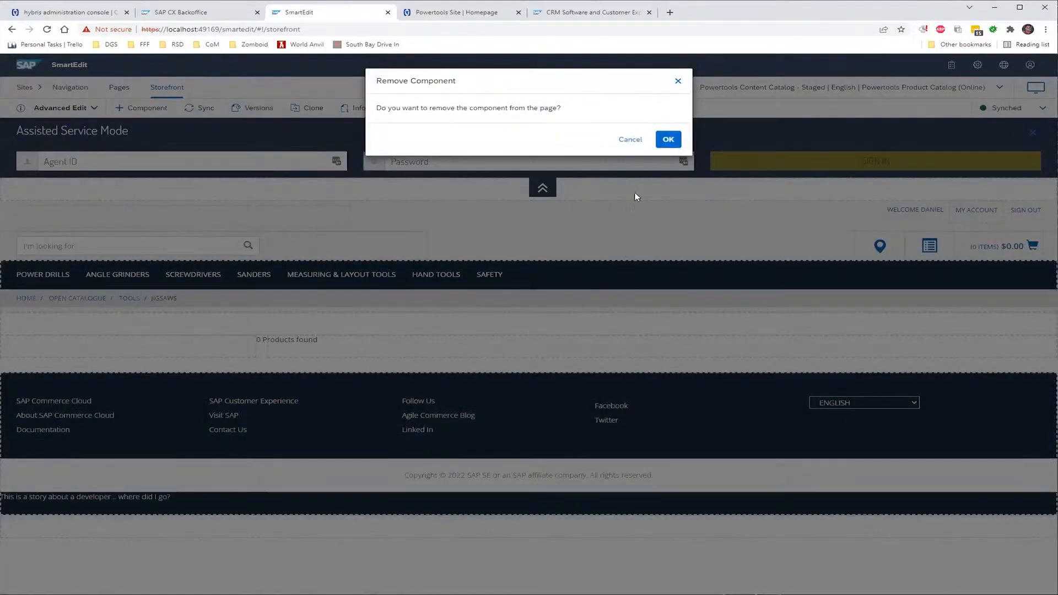
pyautogui.click(667, 140)
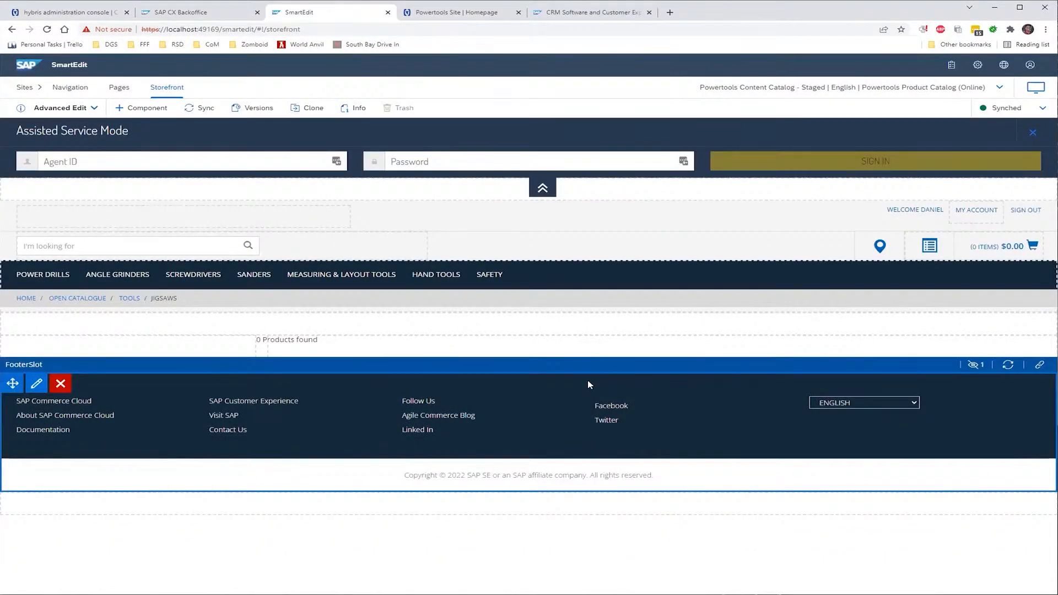
pyautogui.click(544, 194)
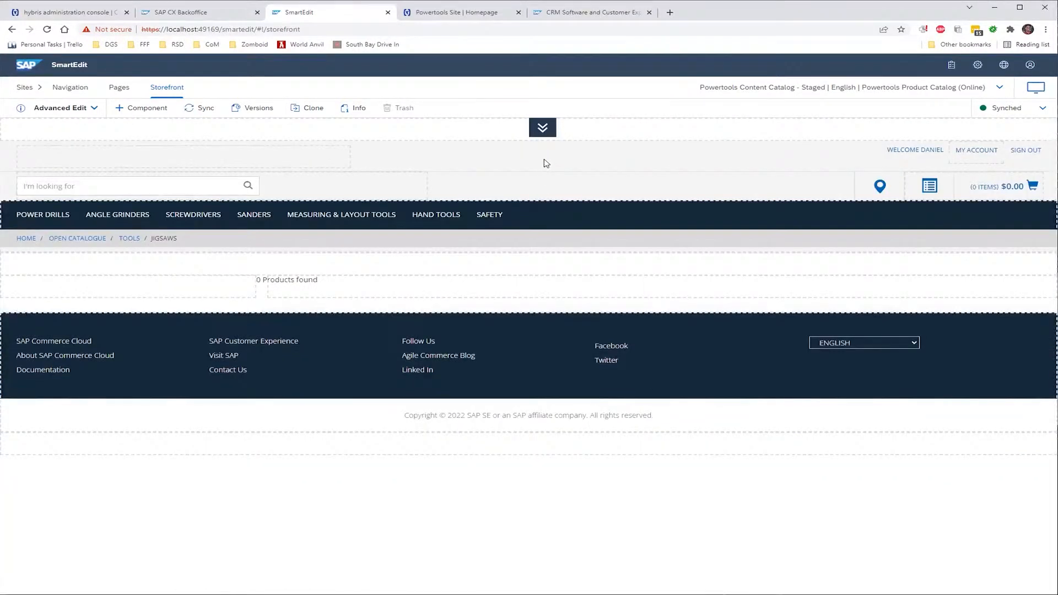
pyautogui.click(545, 130)
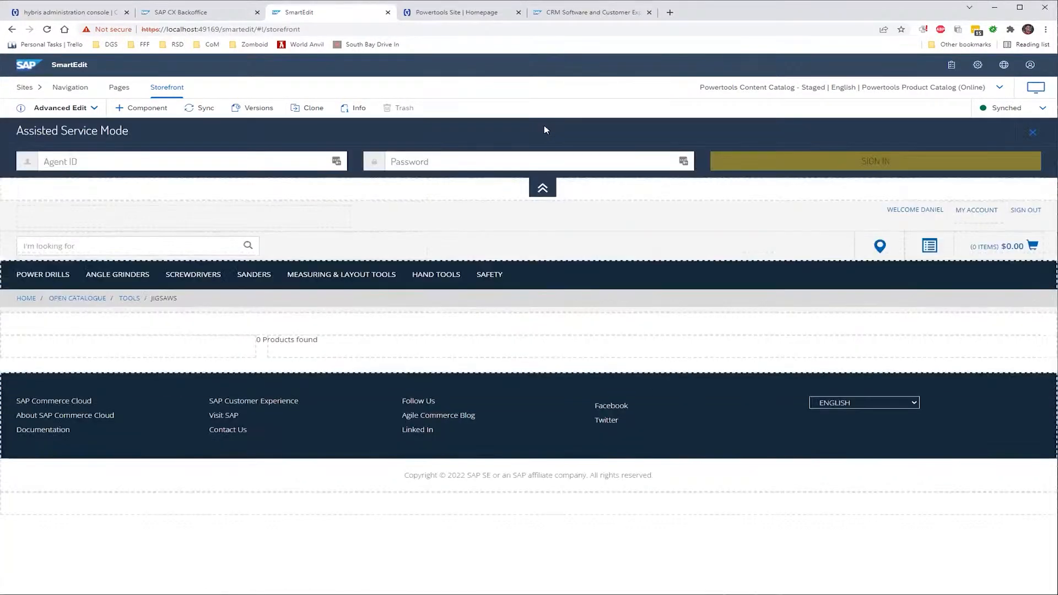
pyautogui.click(543, 192)
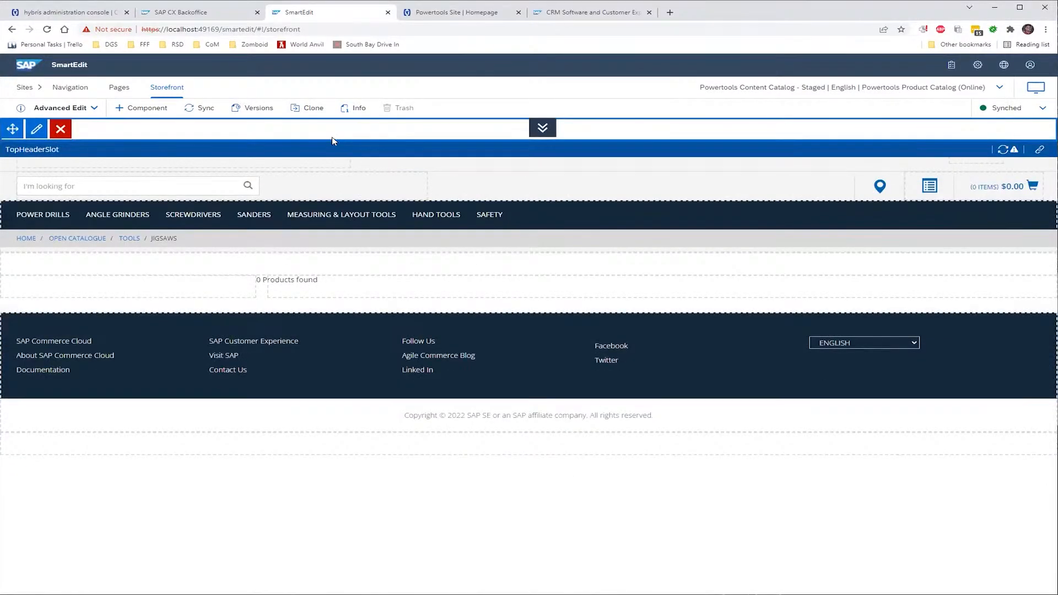